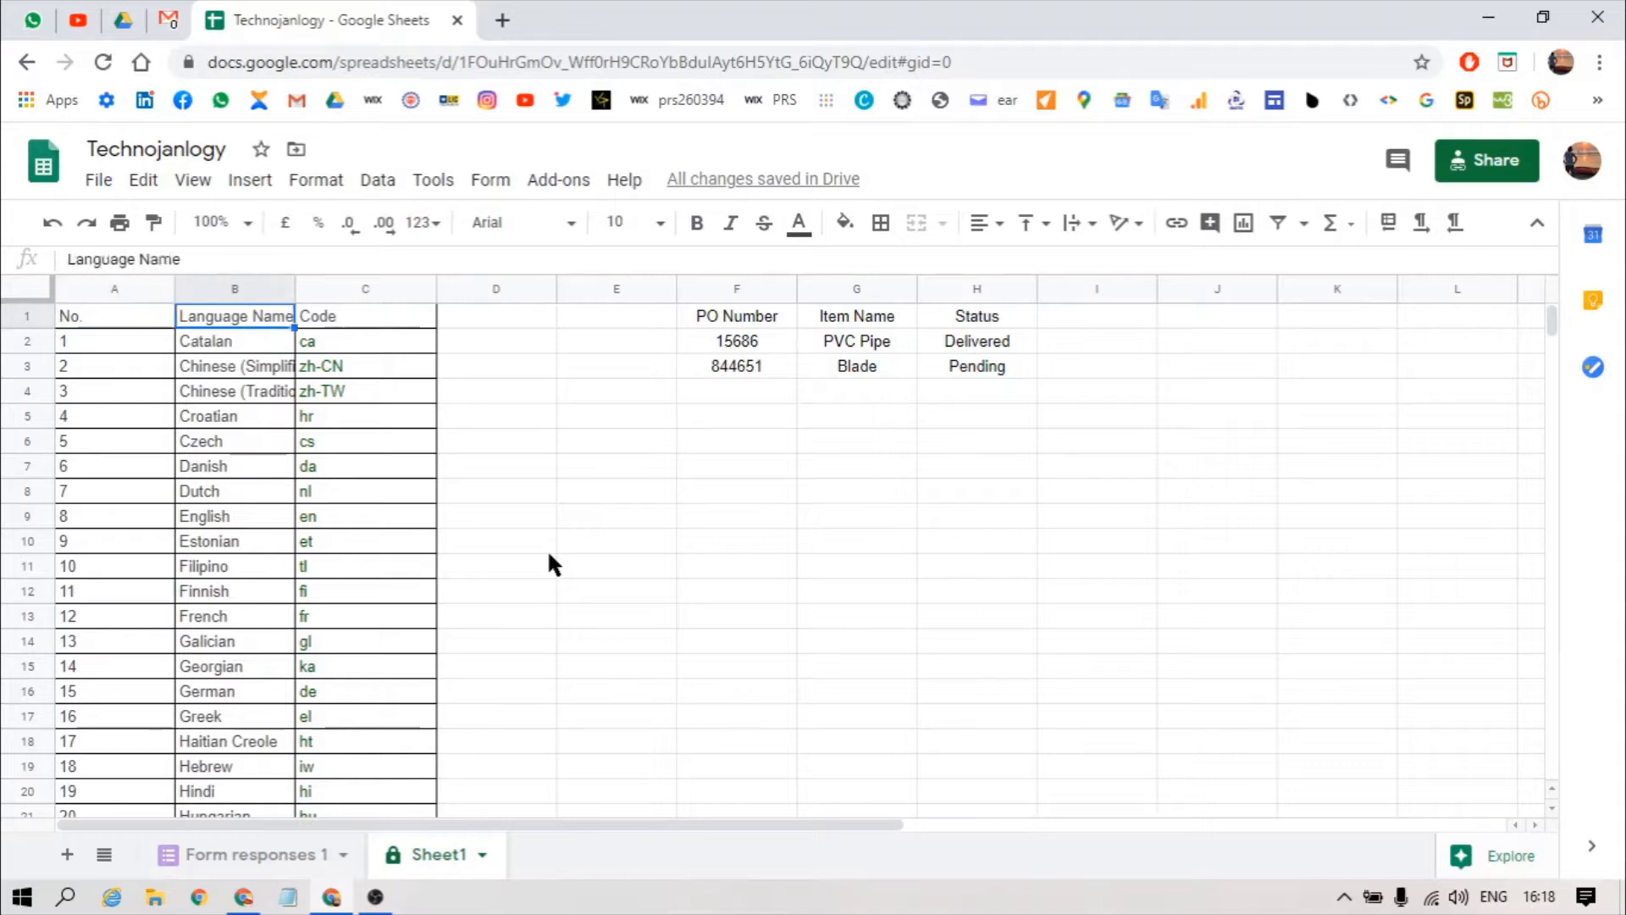
# Step: Move below the PO table and enter the label 'Languagae' in cell F7
pyautogui.hotkey('ctrl', 'shift', 'Down')
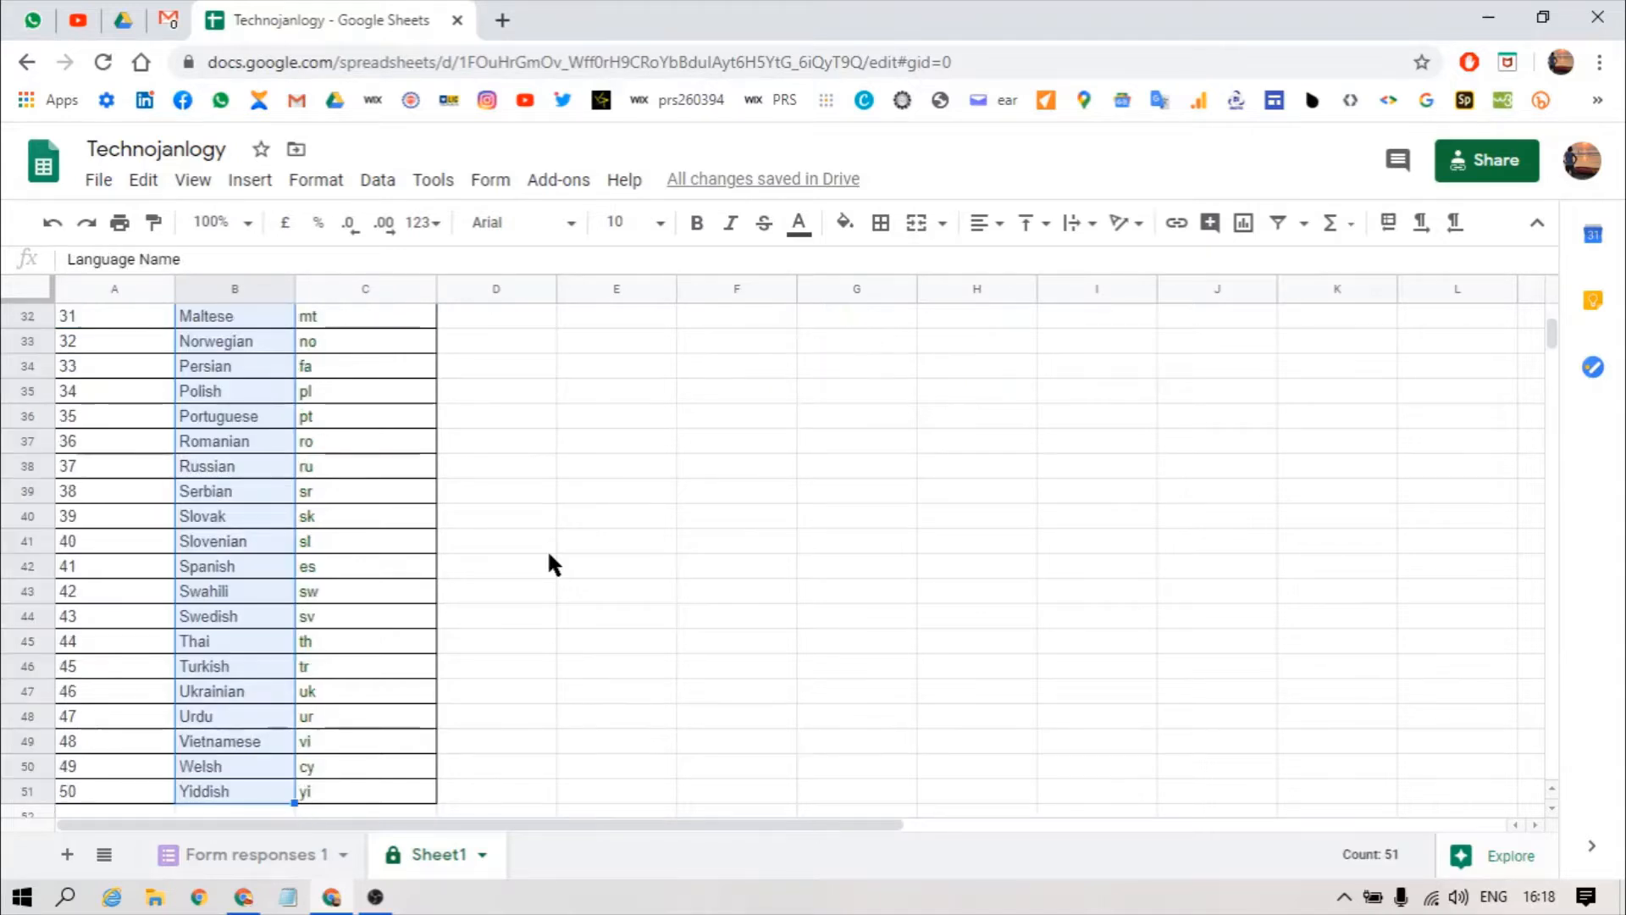
pyautogui.hotkey('ctrl', 'Up')
pyautogui.press('Right')
pyautogui.press('Right')
pyautogui.press('Right')
pyautogui.press('Right')
pyautogui.press('Right')
pyautogui.press('Left')
pyautogui.press('Down')
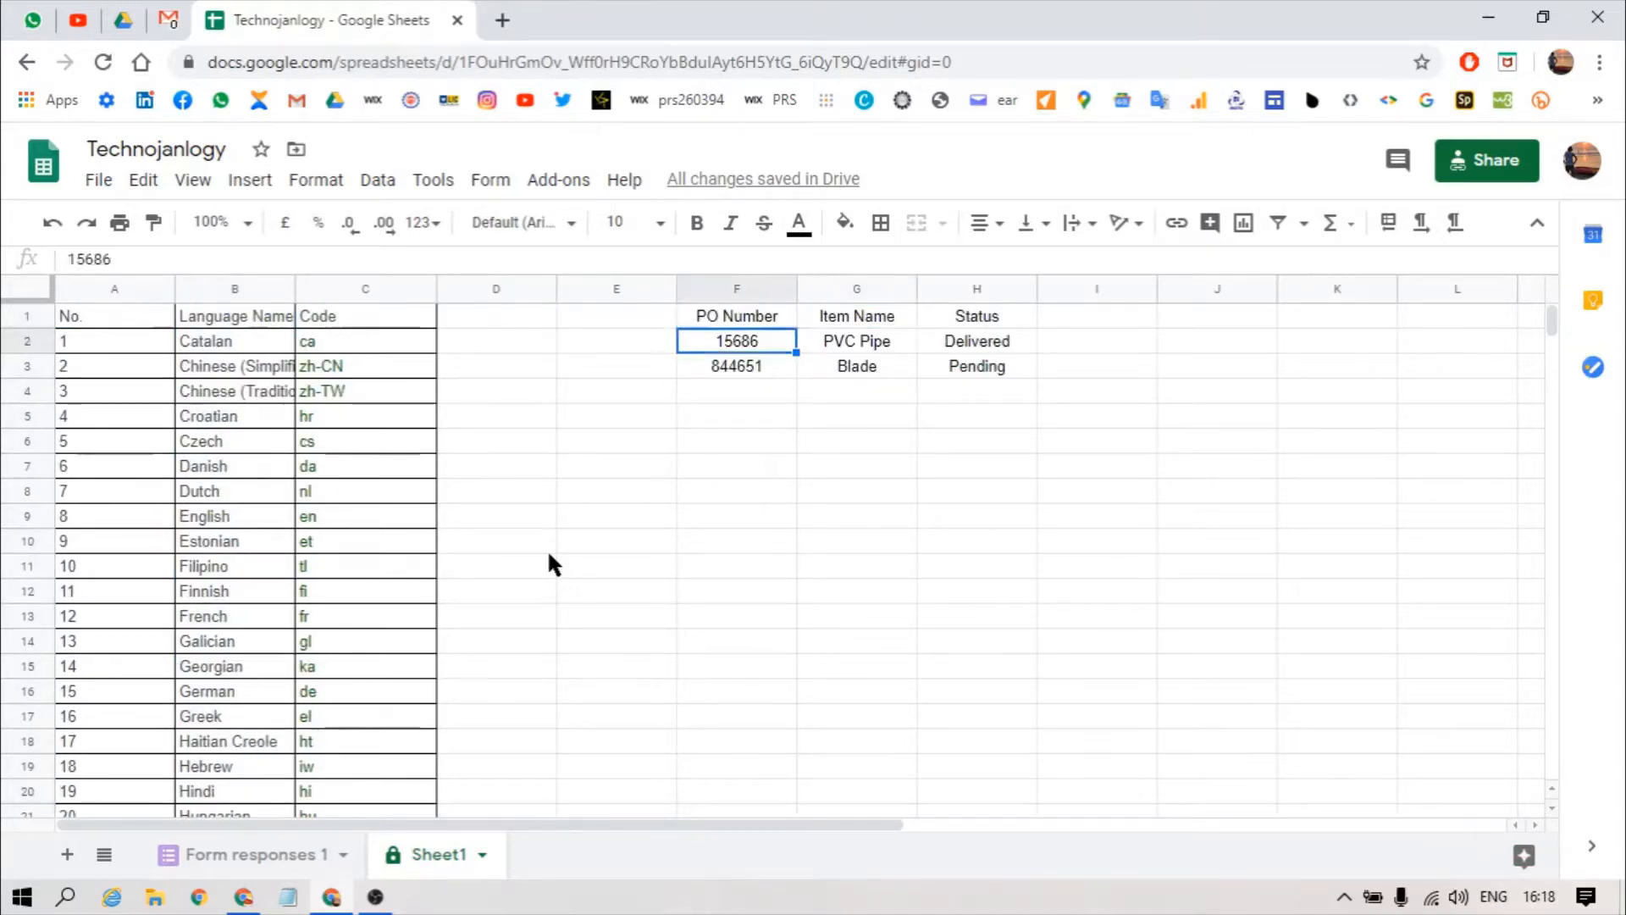
pyautogui.press('Right')
pyautogui.press('Down')
pyautogui.press('Down')
pyautogui.press('Up')
pyautogui.press('Up')
pyautogui.press('Up')
pyautogui.press('Right')
pyautogui.press('Right')
pyautogui.press('Right')
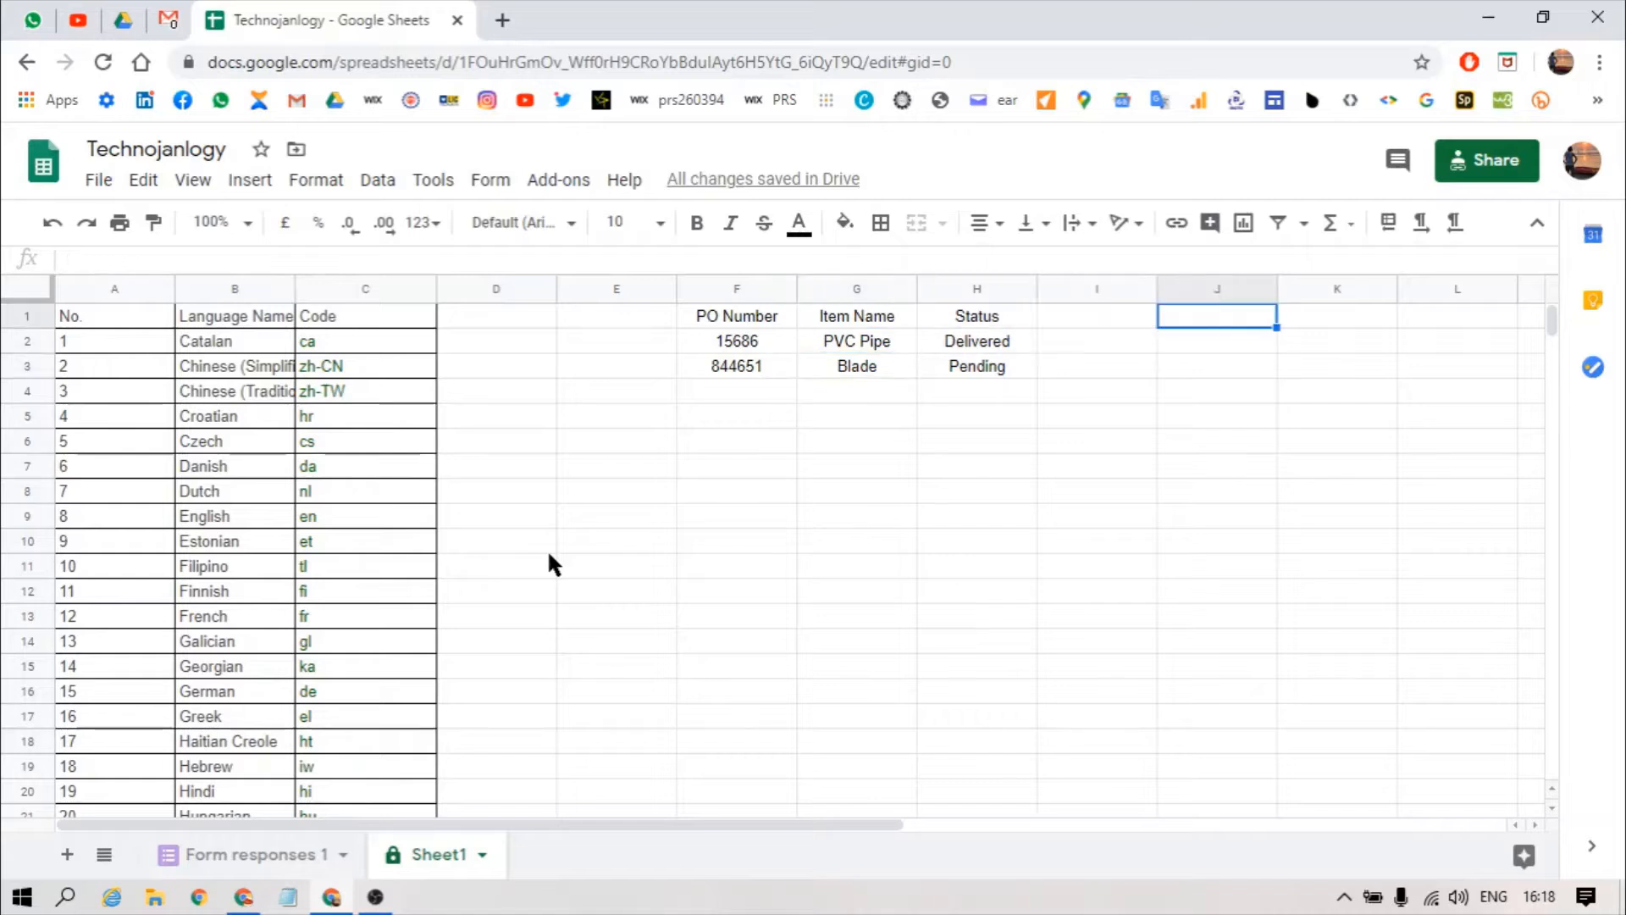
pyautogui.press('Left')
pyautogui.press('Down')
pyautogui.press('Left')
pyautogui.press('Left')
pyautogui.press('Down')
pyautogui.press('Left')
pyautogui.press('Down')
pyautogui.press('Down')
pyautogui.press('Down')
pyautogui.press('Down')
pyautogui.press('Down')
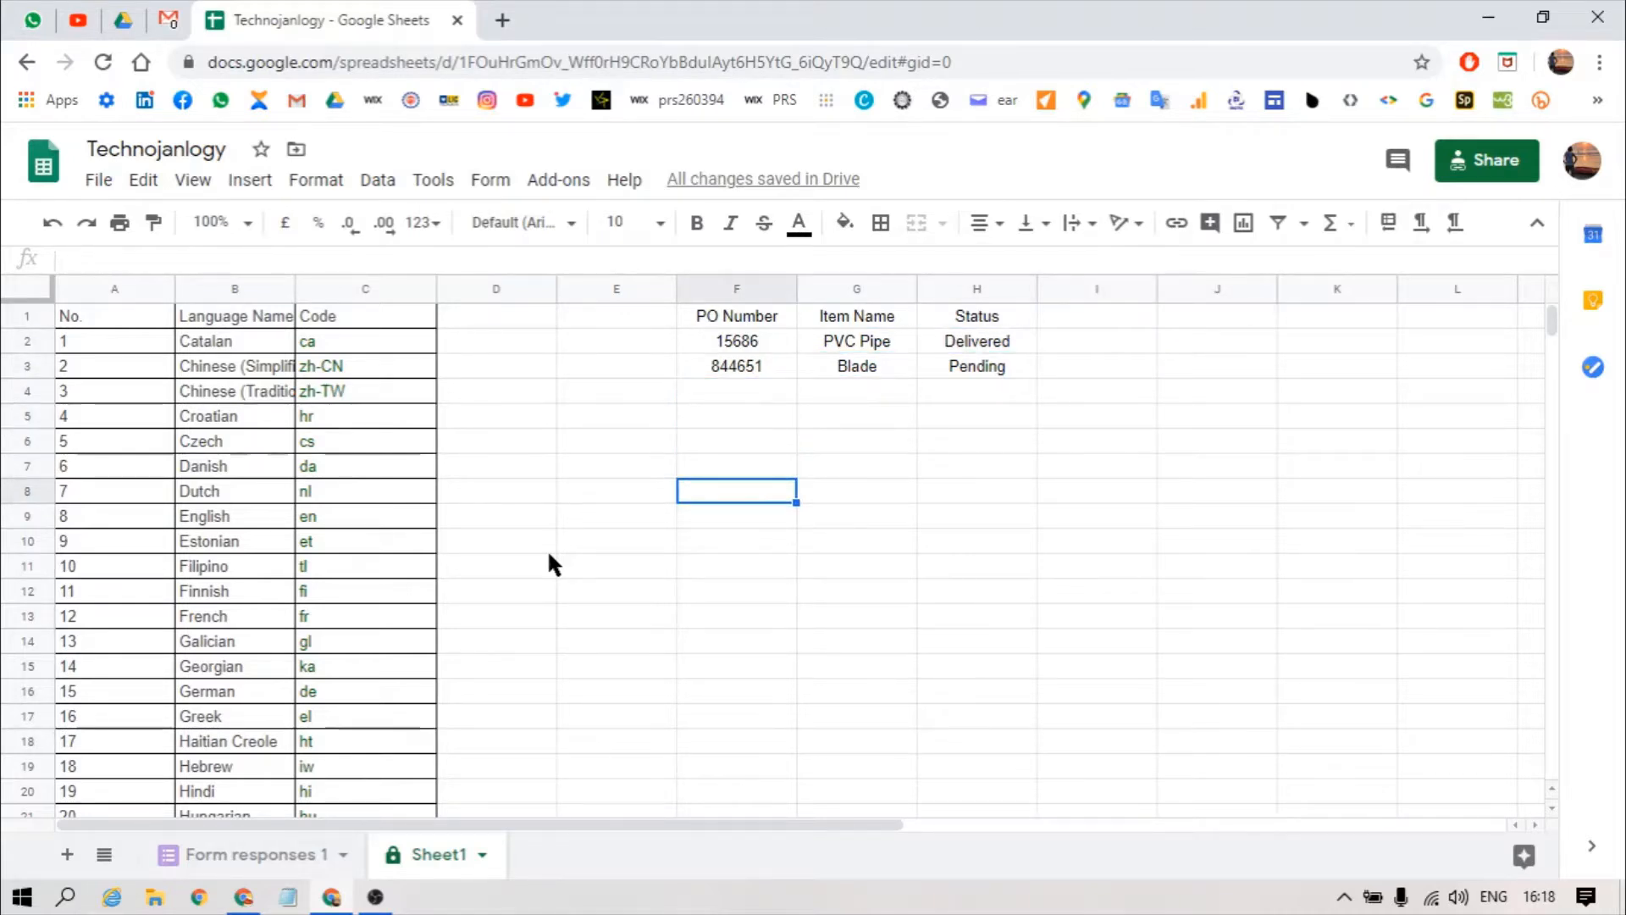
pyautogui.press('Up')
pyautogui.press('Down')
pyautogui.press('Up')
pyautogui.write('Lan')
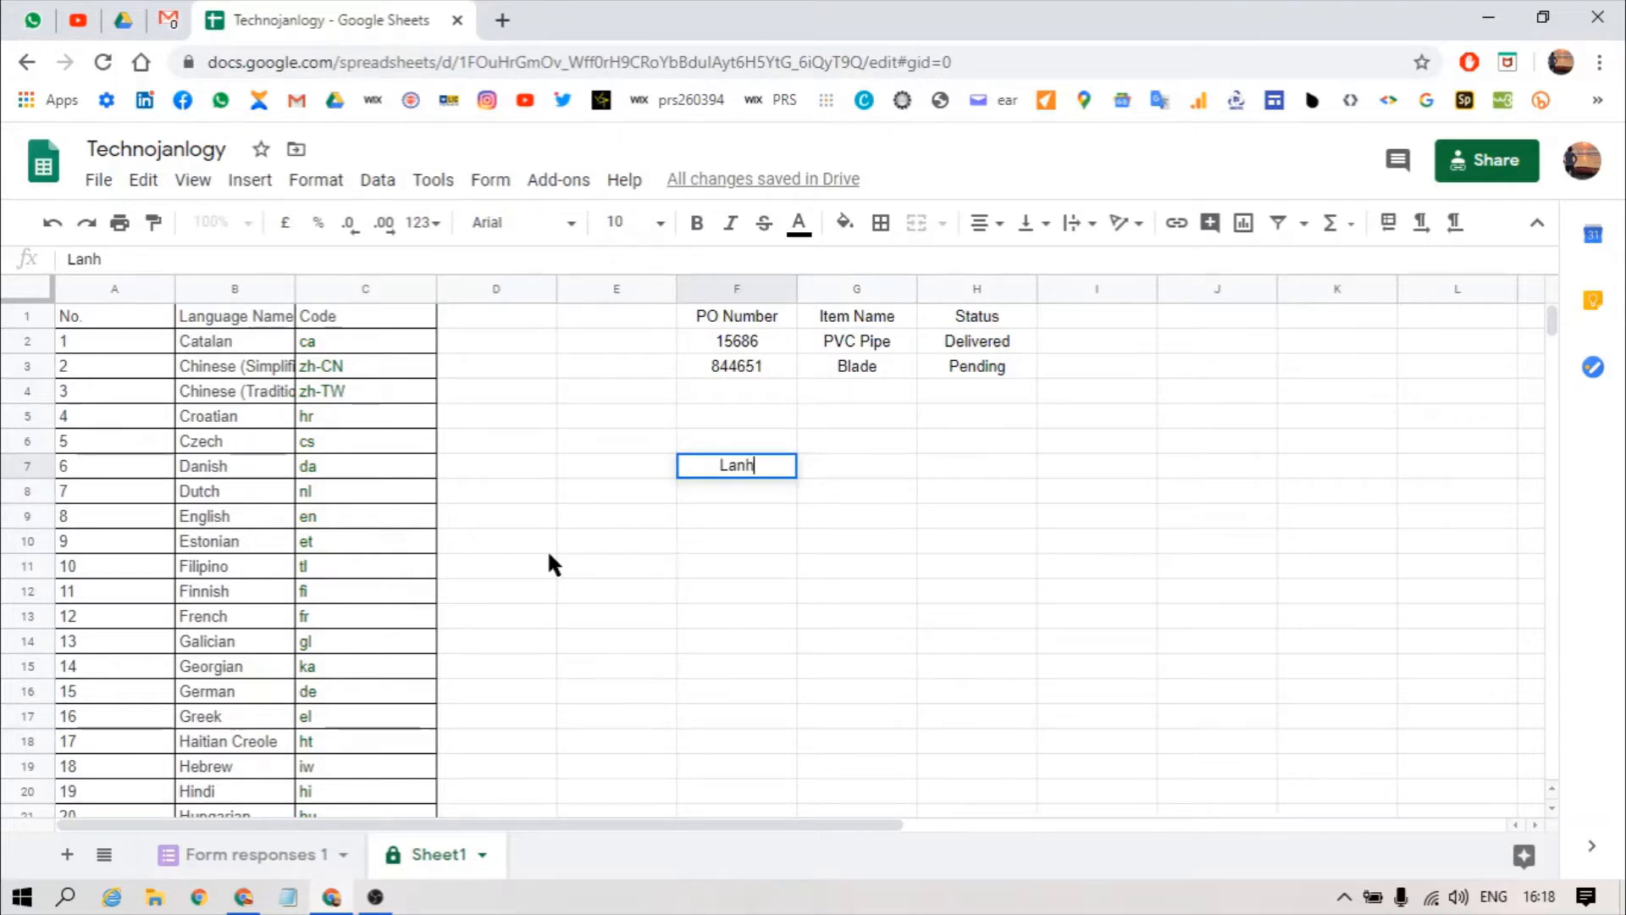
pyautogui.write('guagae')
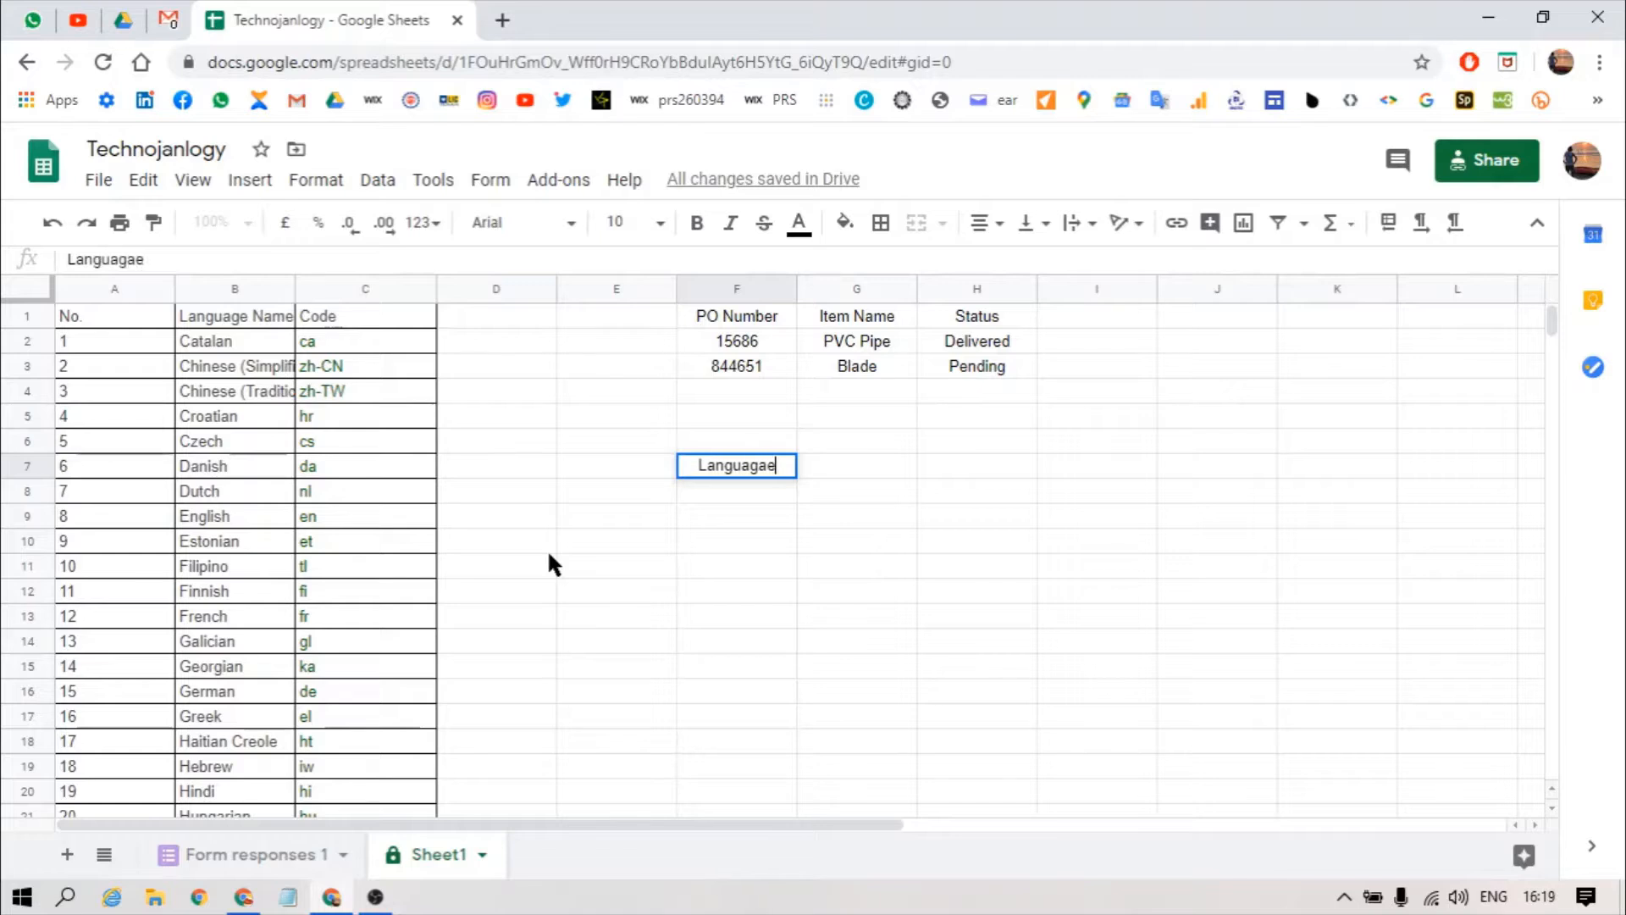
pyautogui.press('Return')
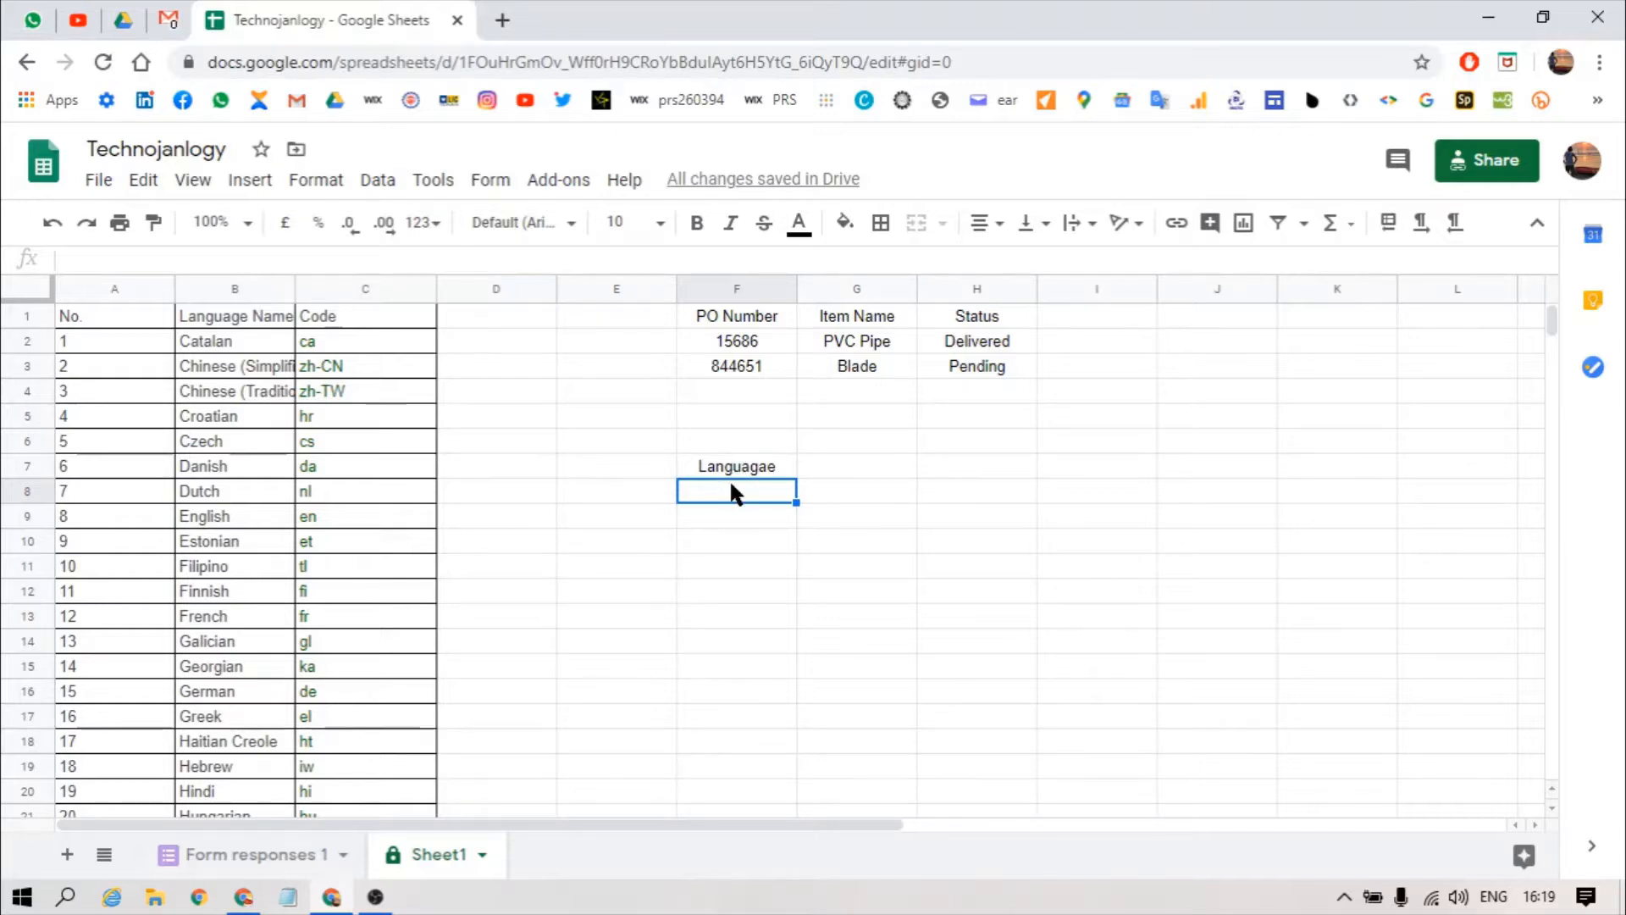
# Step: Open Data validation and set the rule's range to F8:F17
pyautogui.click(377, 180)
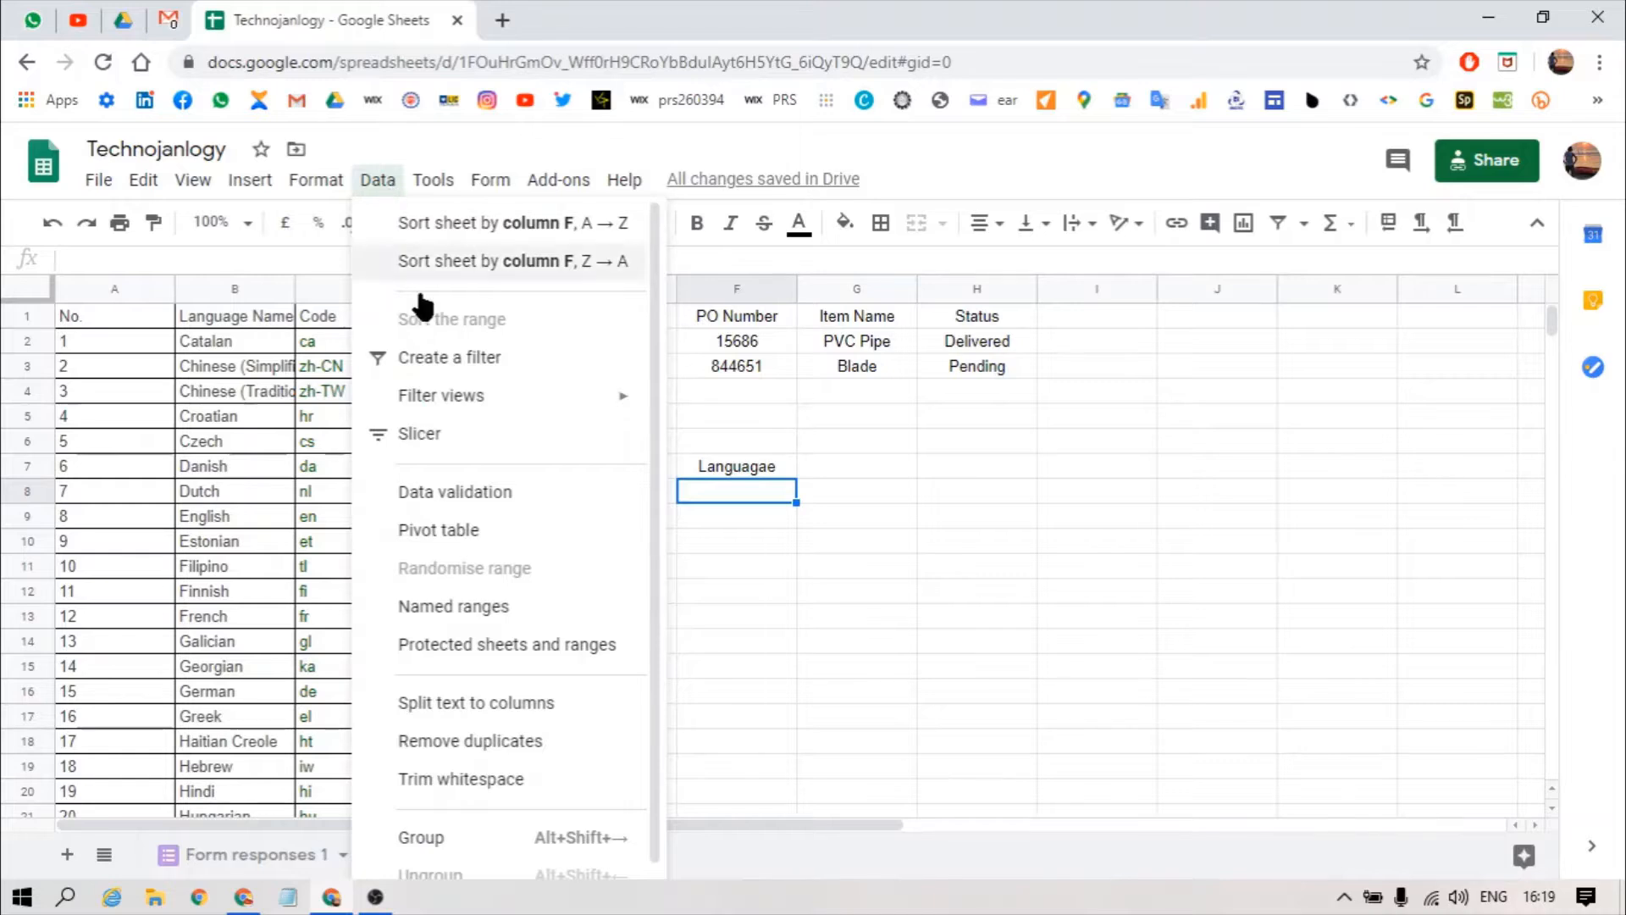
pyautogui.click(415, 500)
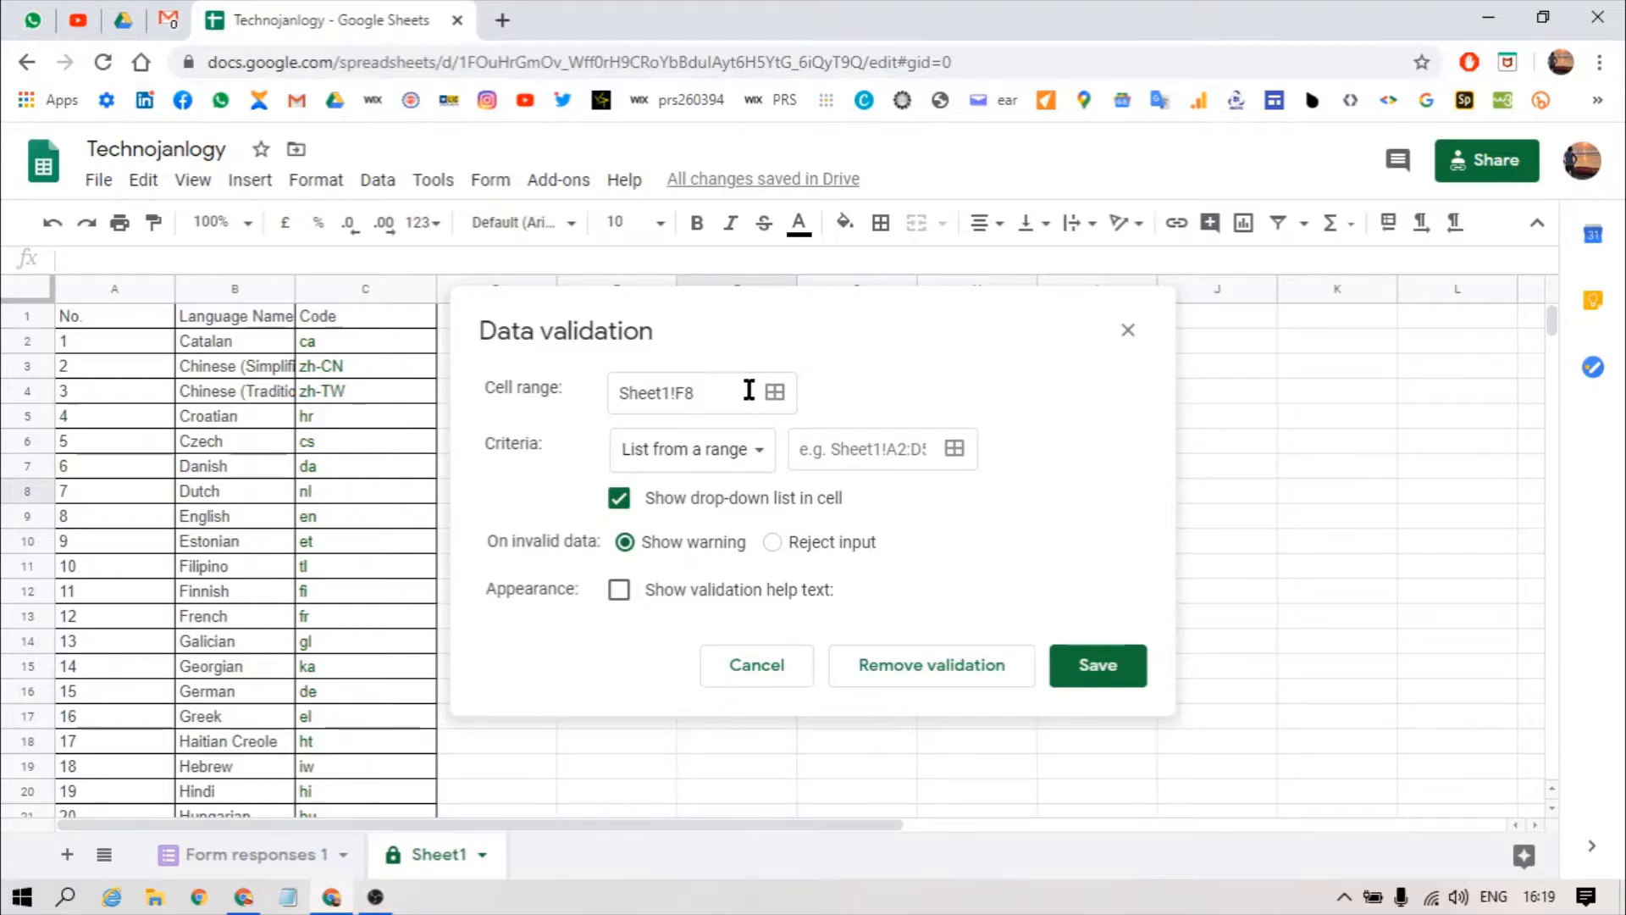
pyautogui.click(774, 392)
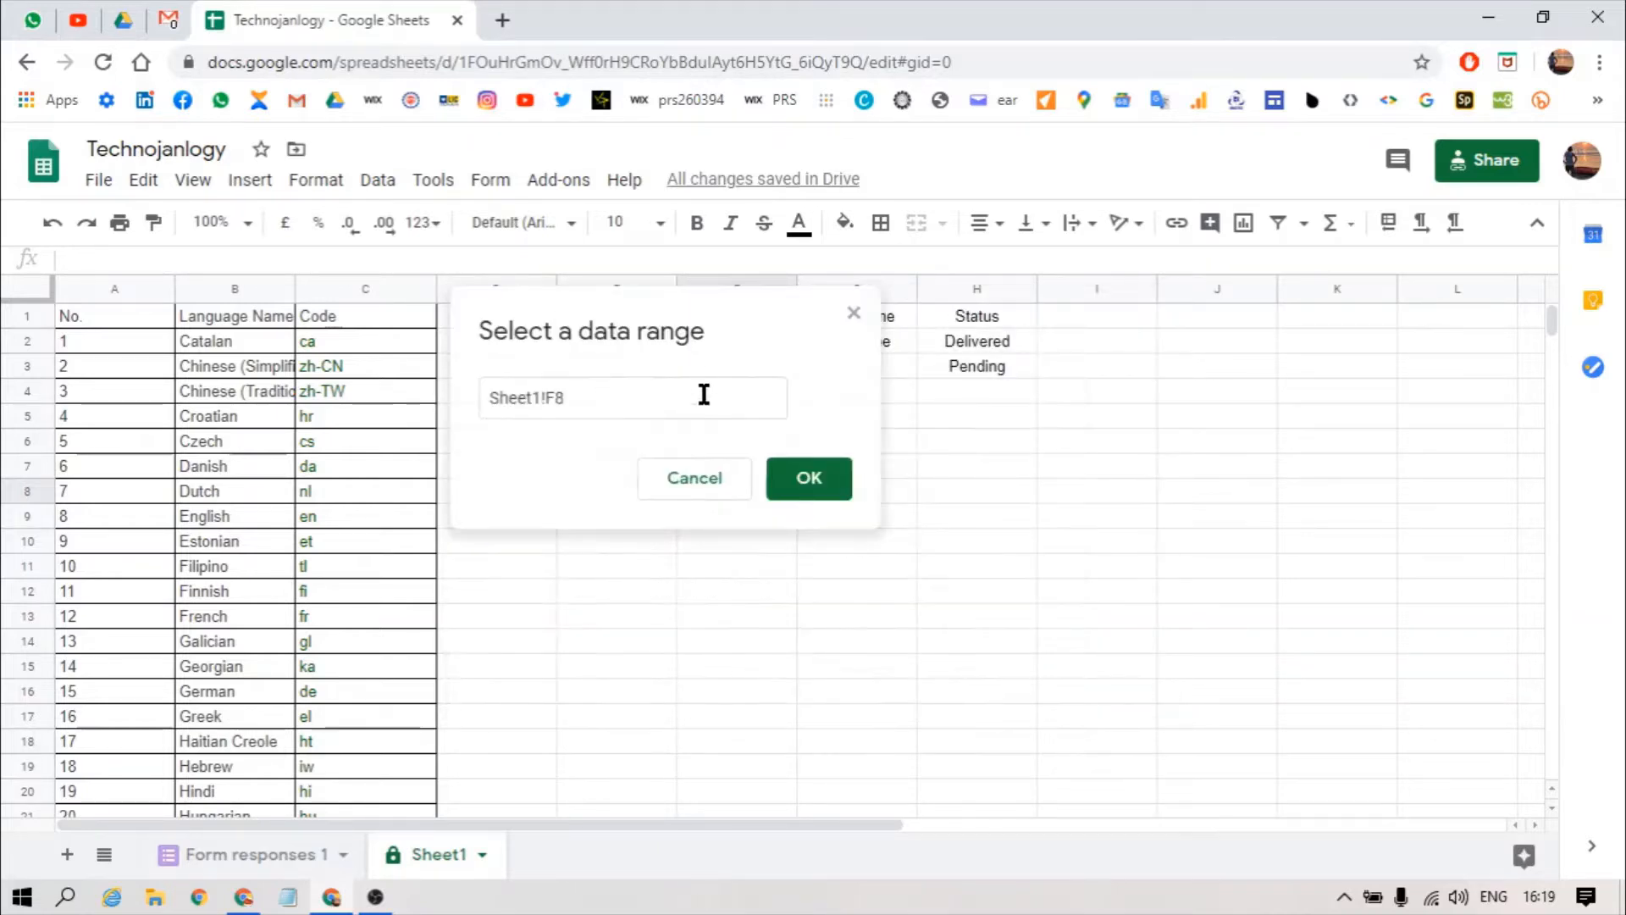
pyautogui.moveTo(724, 326); pyautogui.dragTo(1225, 331)
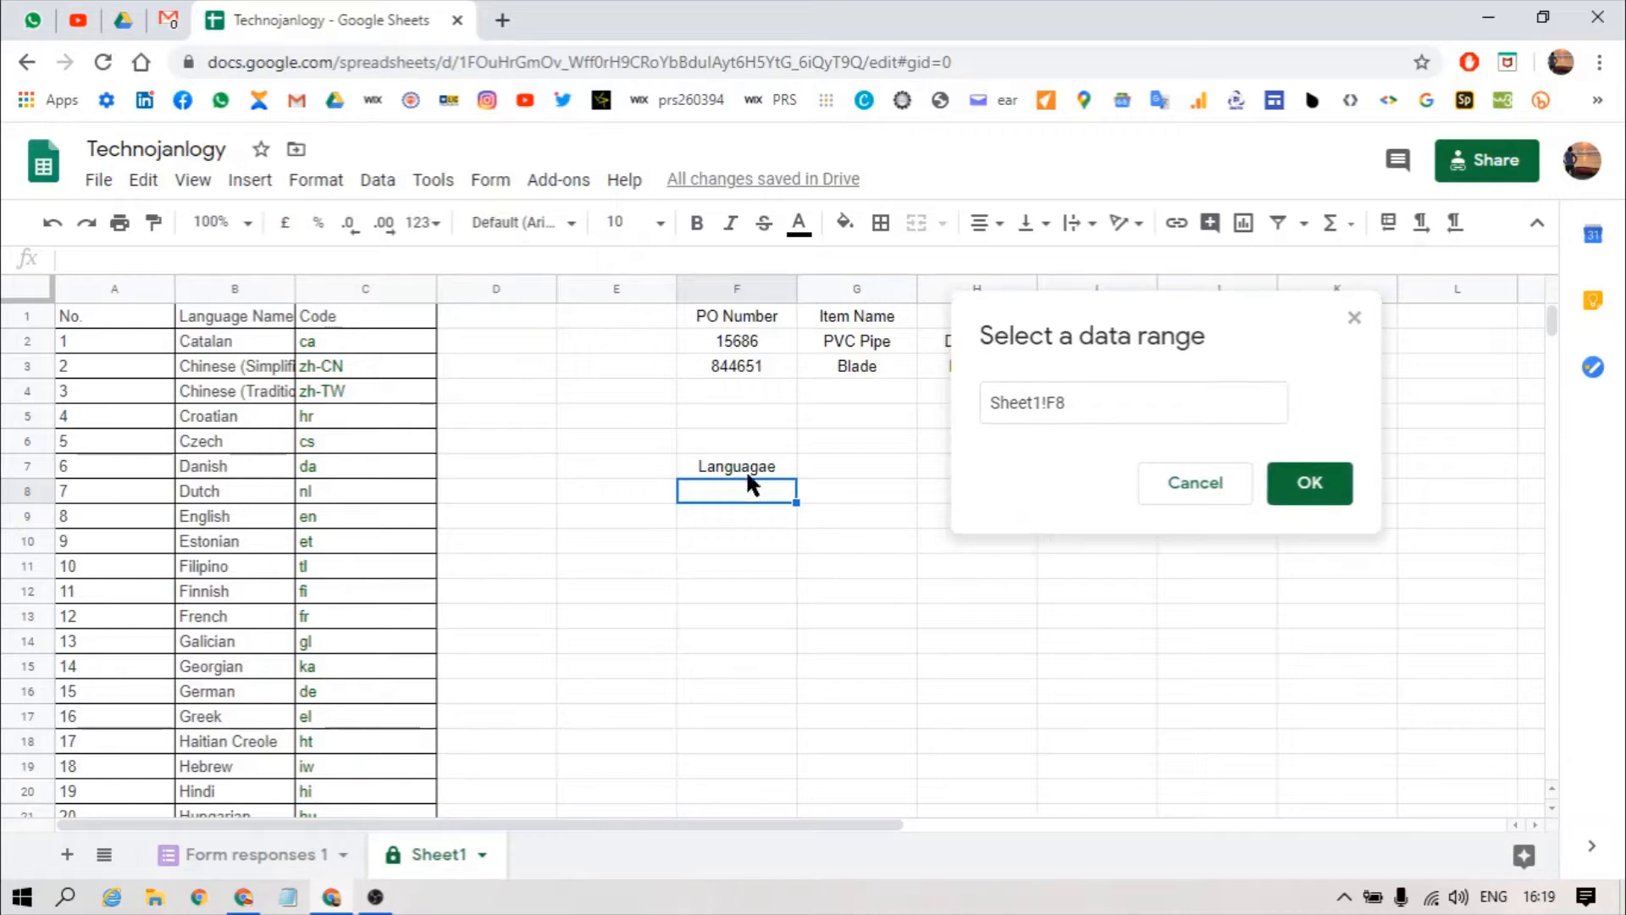
pyautogui.click(736, 490)
pyautogui.moveTo(737, 491); pyautogui.dragTo(745, 714)
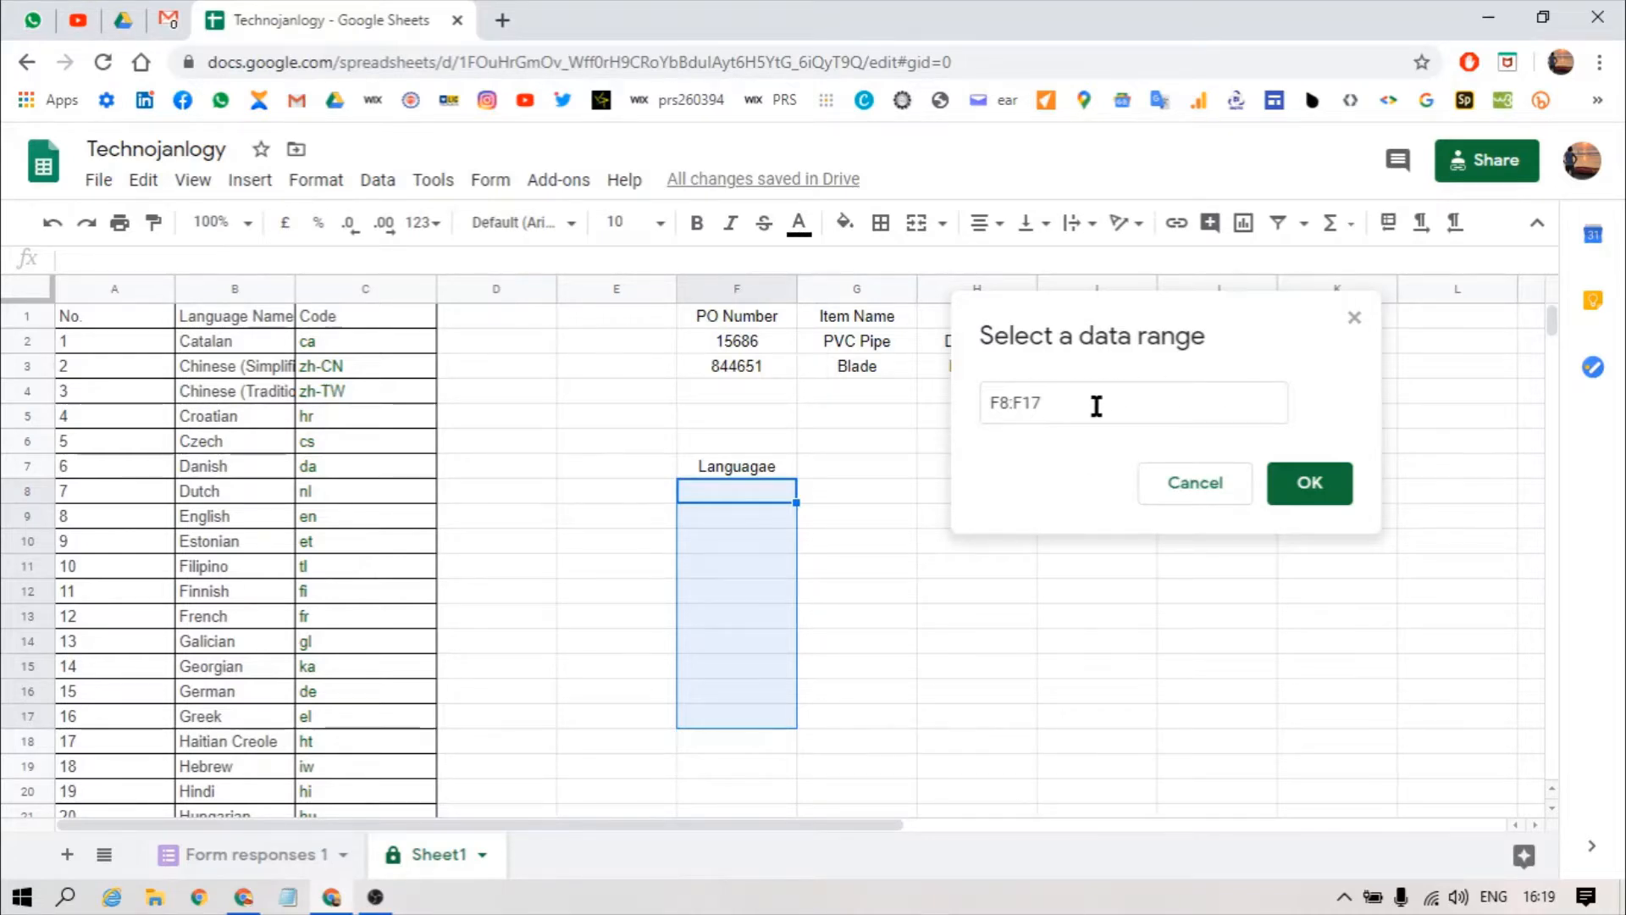
pyautogui.click(1307, 489)
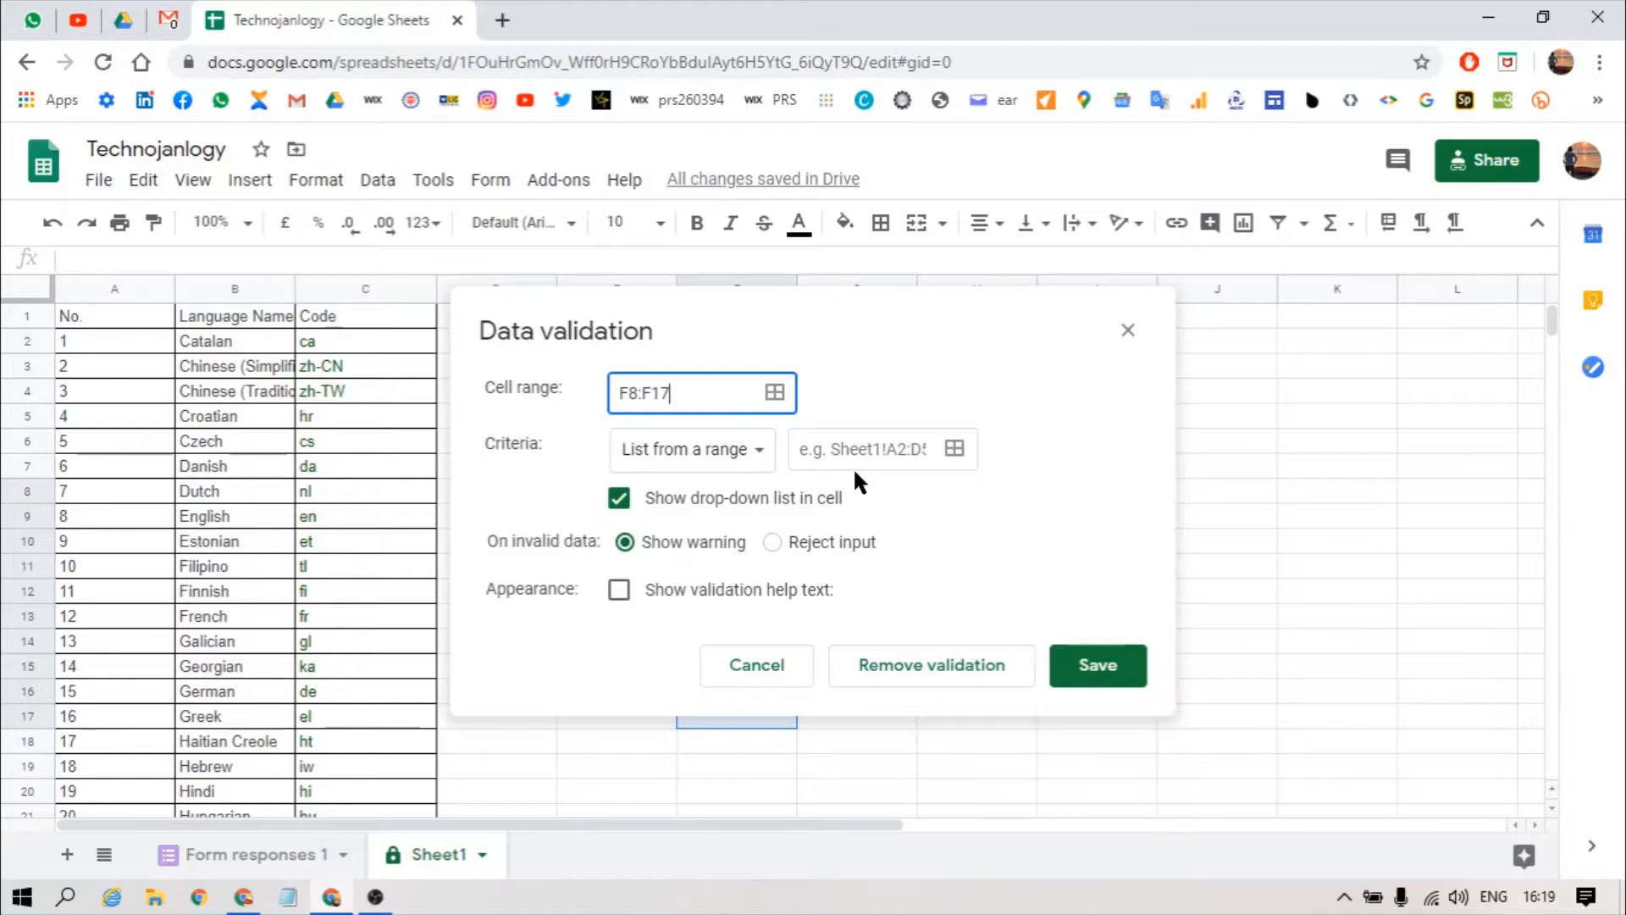
pyautogui.click(725, 462)
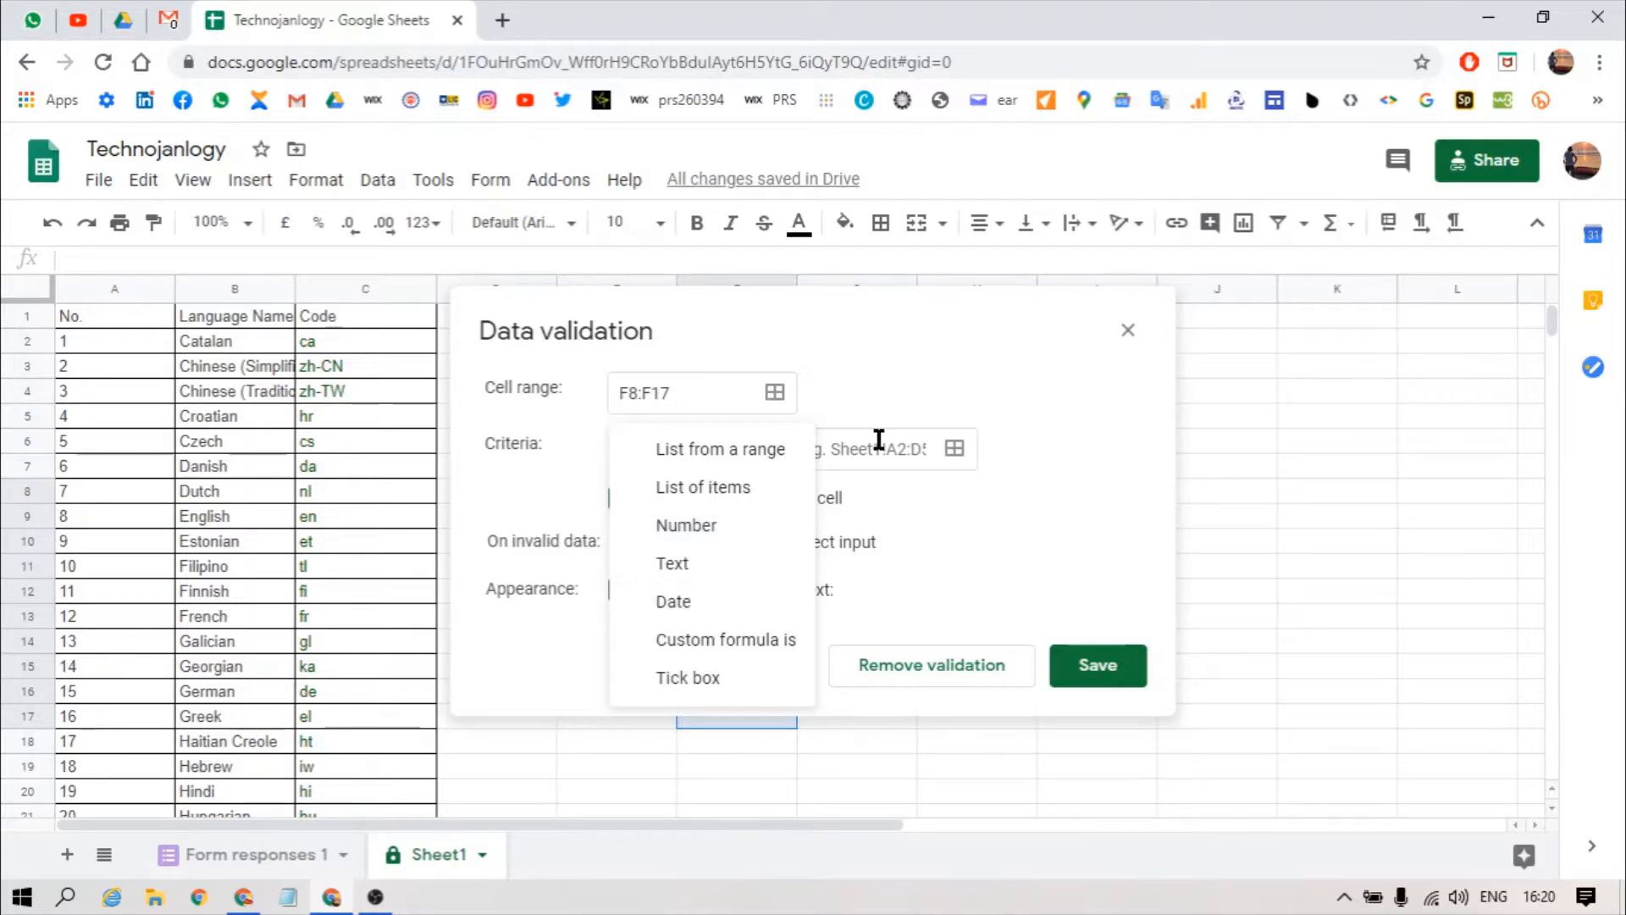
# Step: Switch the criterion to List of items, try 'Yes,No', then clear the items box
pyautogui.click(697, 489)
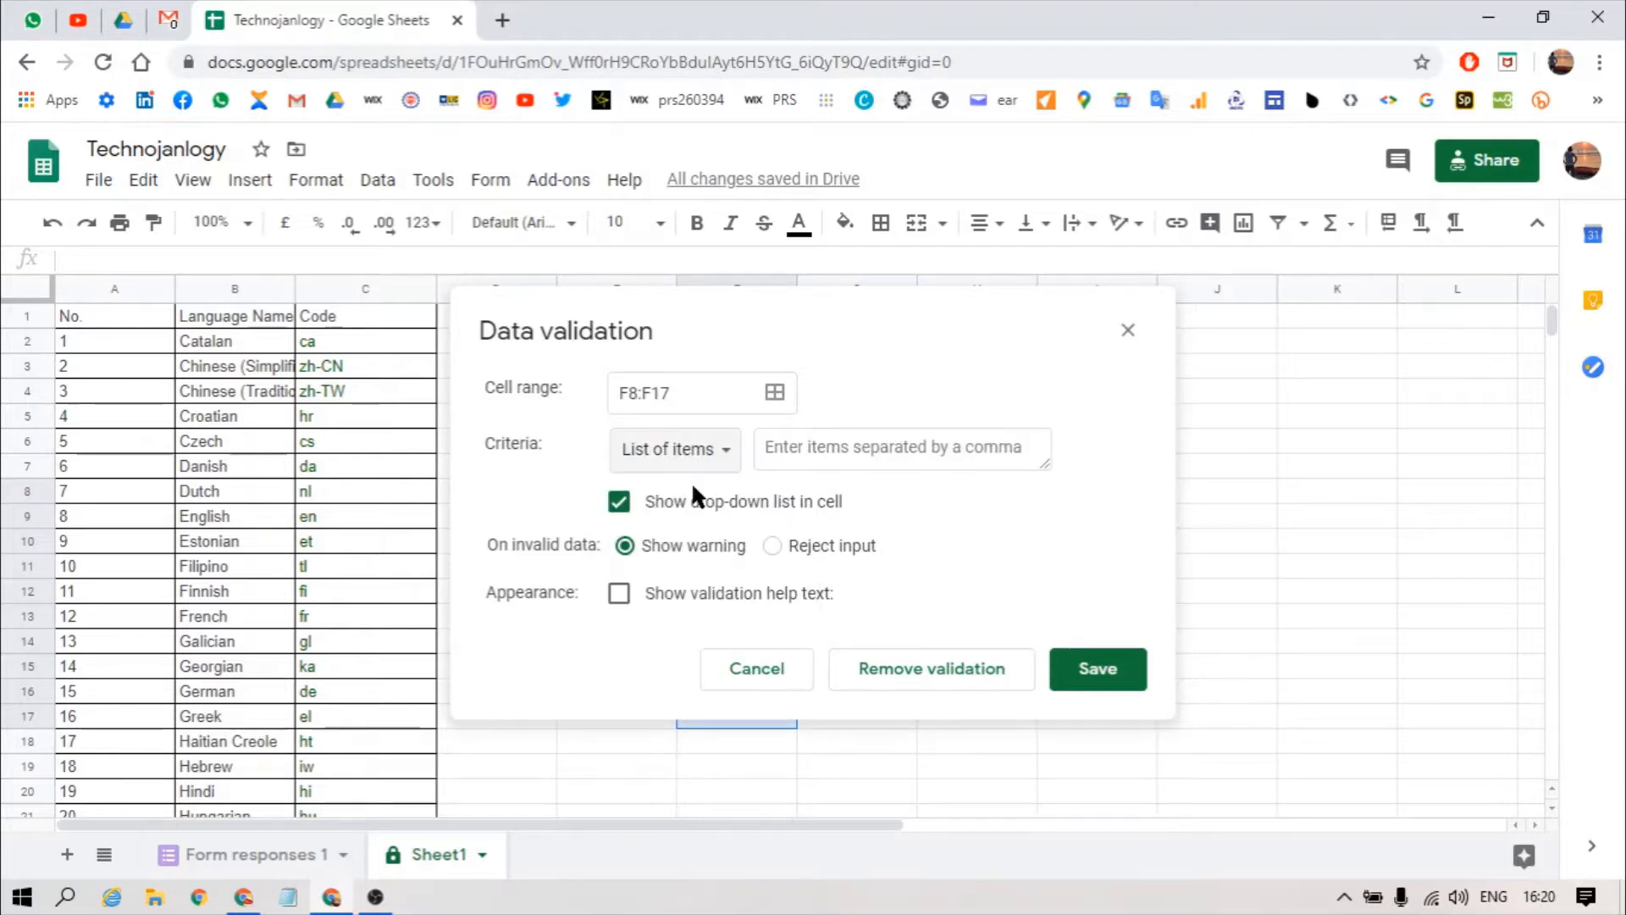
pyautogui.click(806, 441)
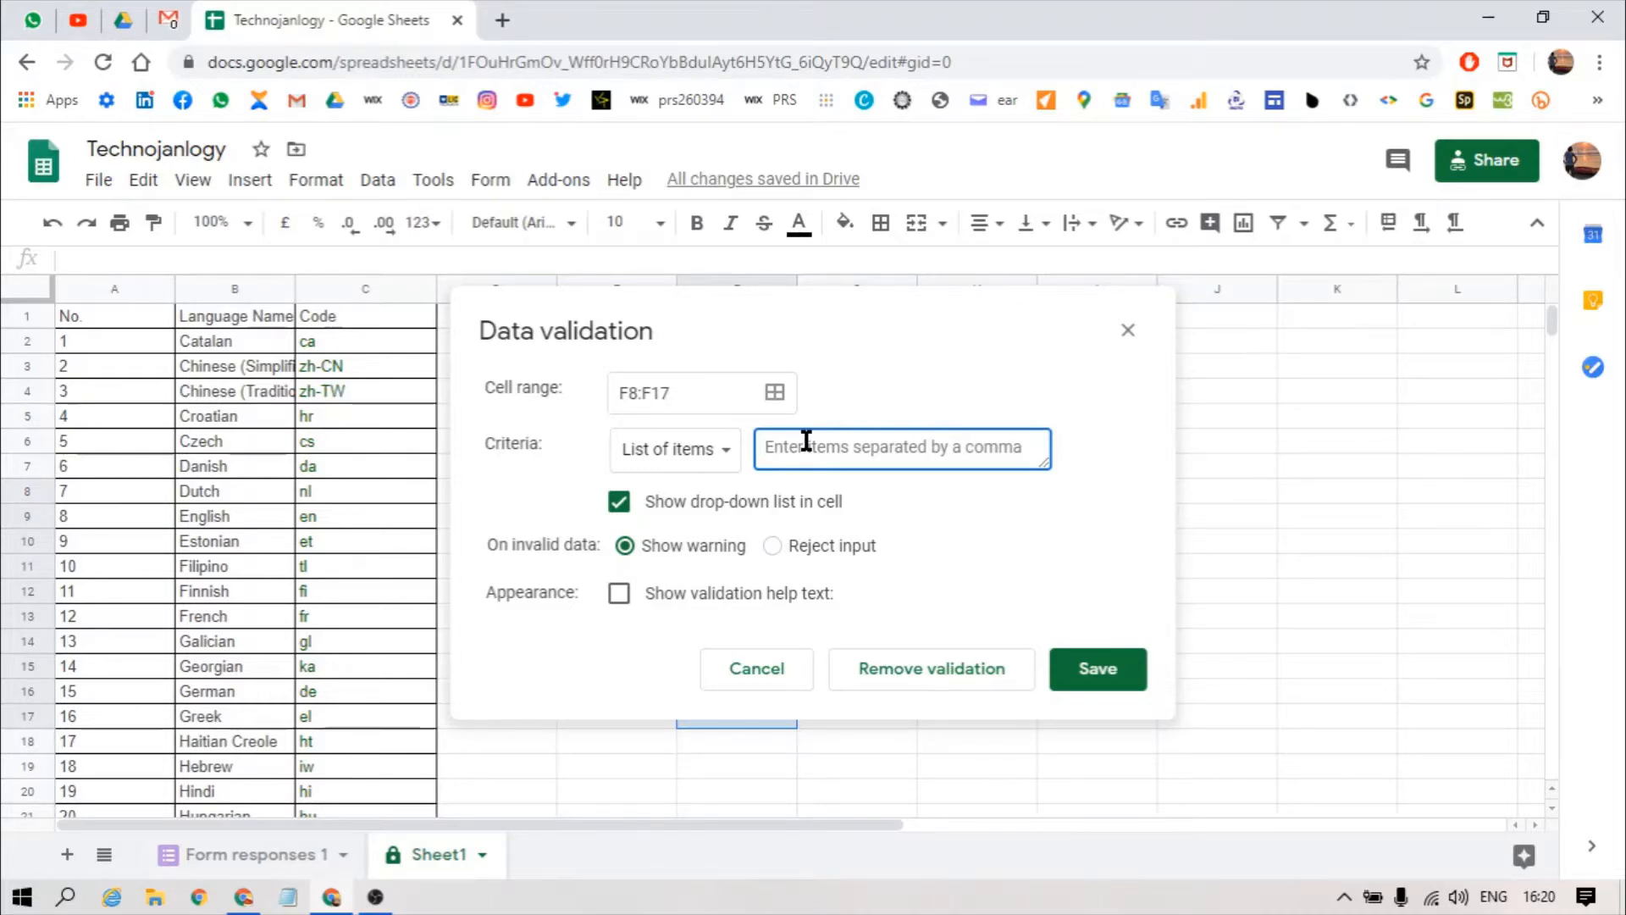
pyautogui.write('Yes')
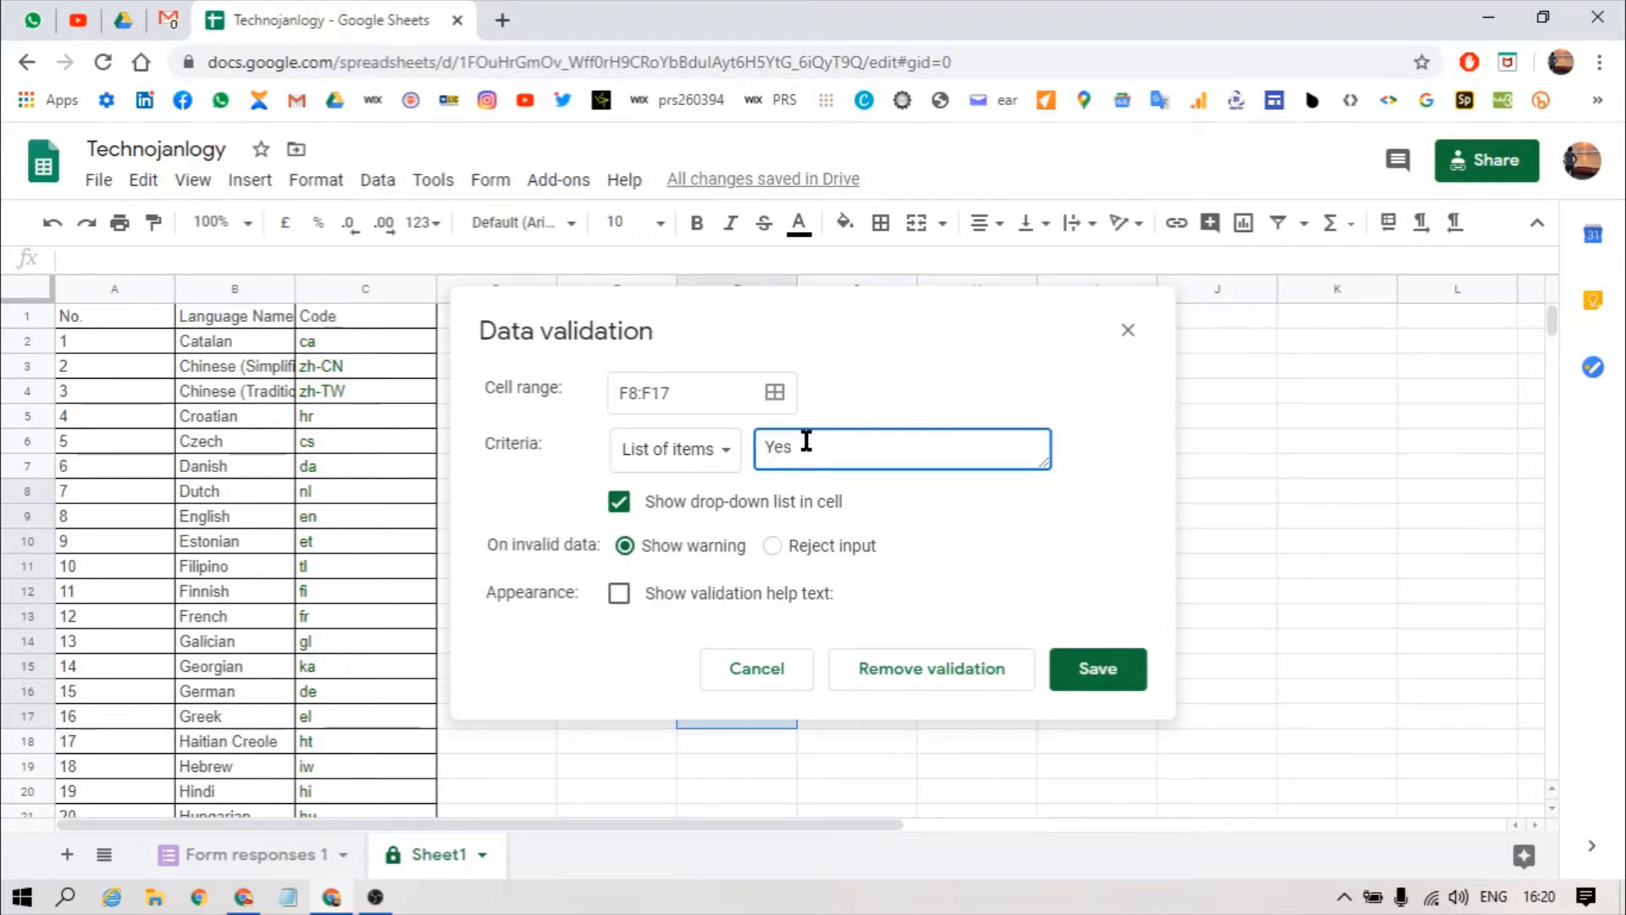
pyautogui.write(',No')
pyautogui.press('BackSpace')
pyautogui.press('BackSpace')
pyautogui.press('BackSpace')
pyautogui.press('BackSpace')
pyautogui.press('BackSpace')
pyautogui.press('BackSpace')
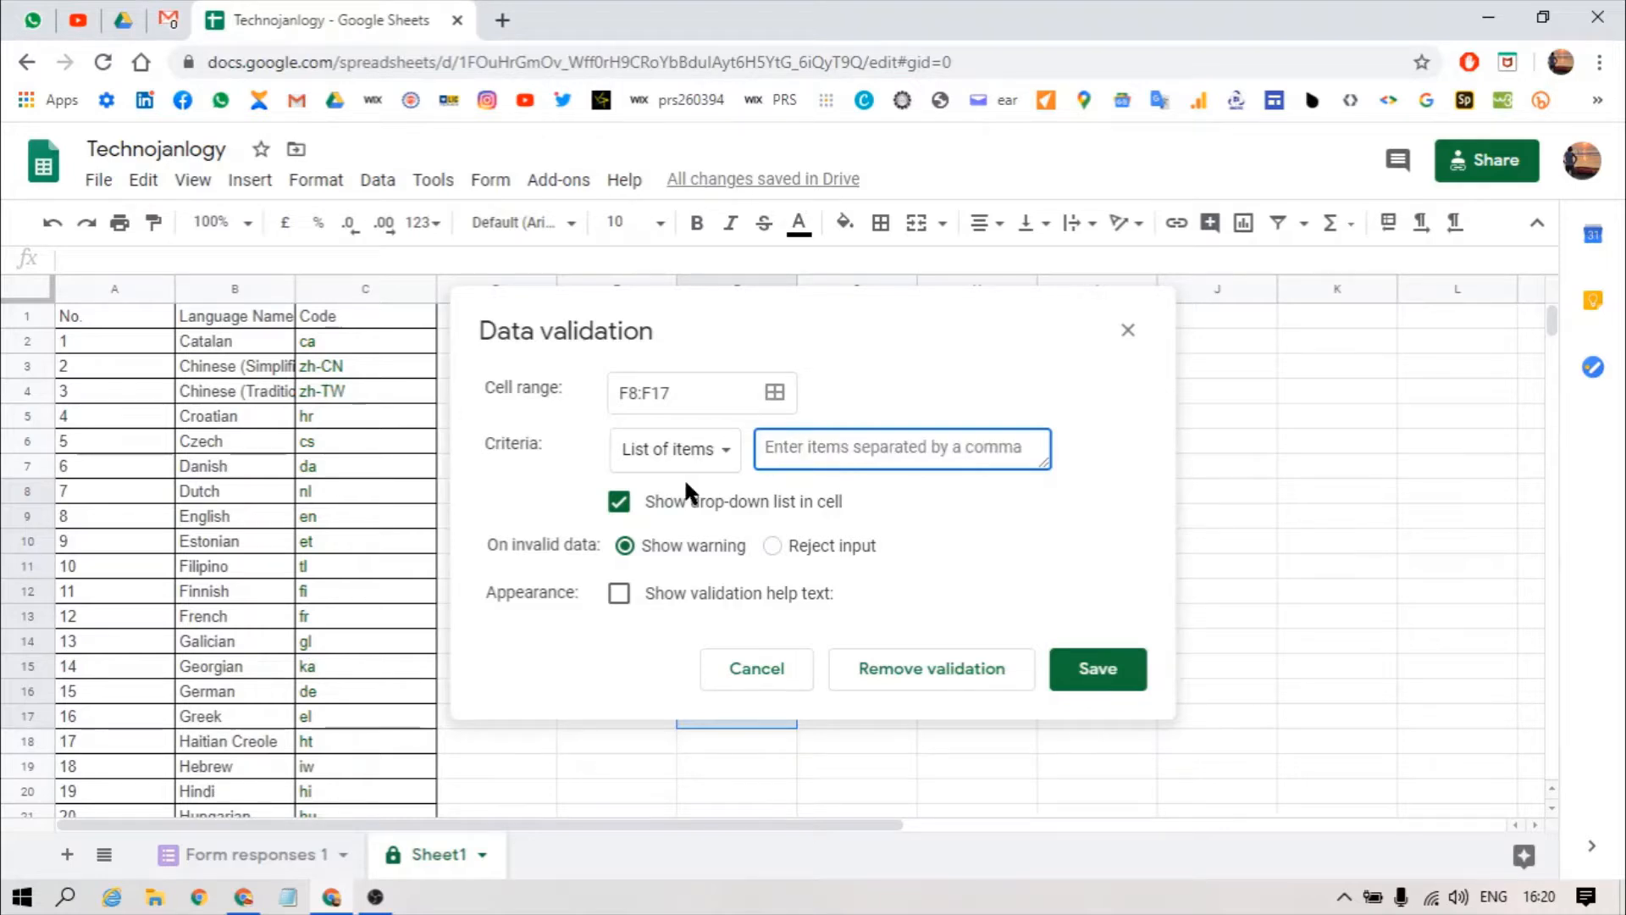
pyautogui.click(698, 471)
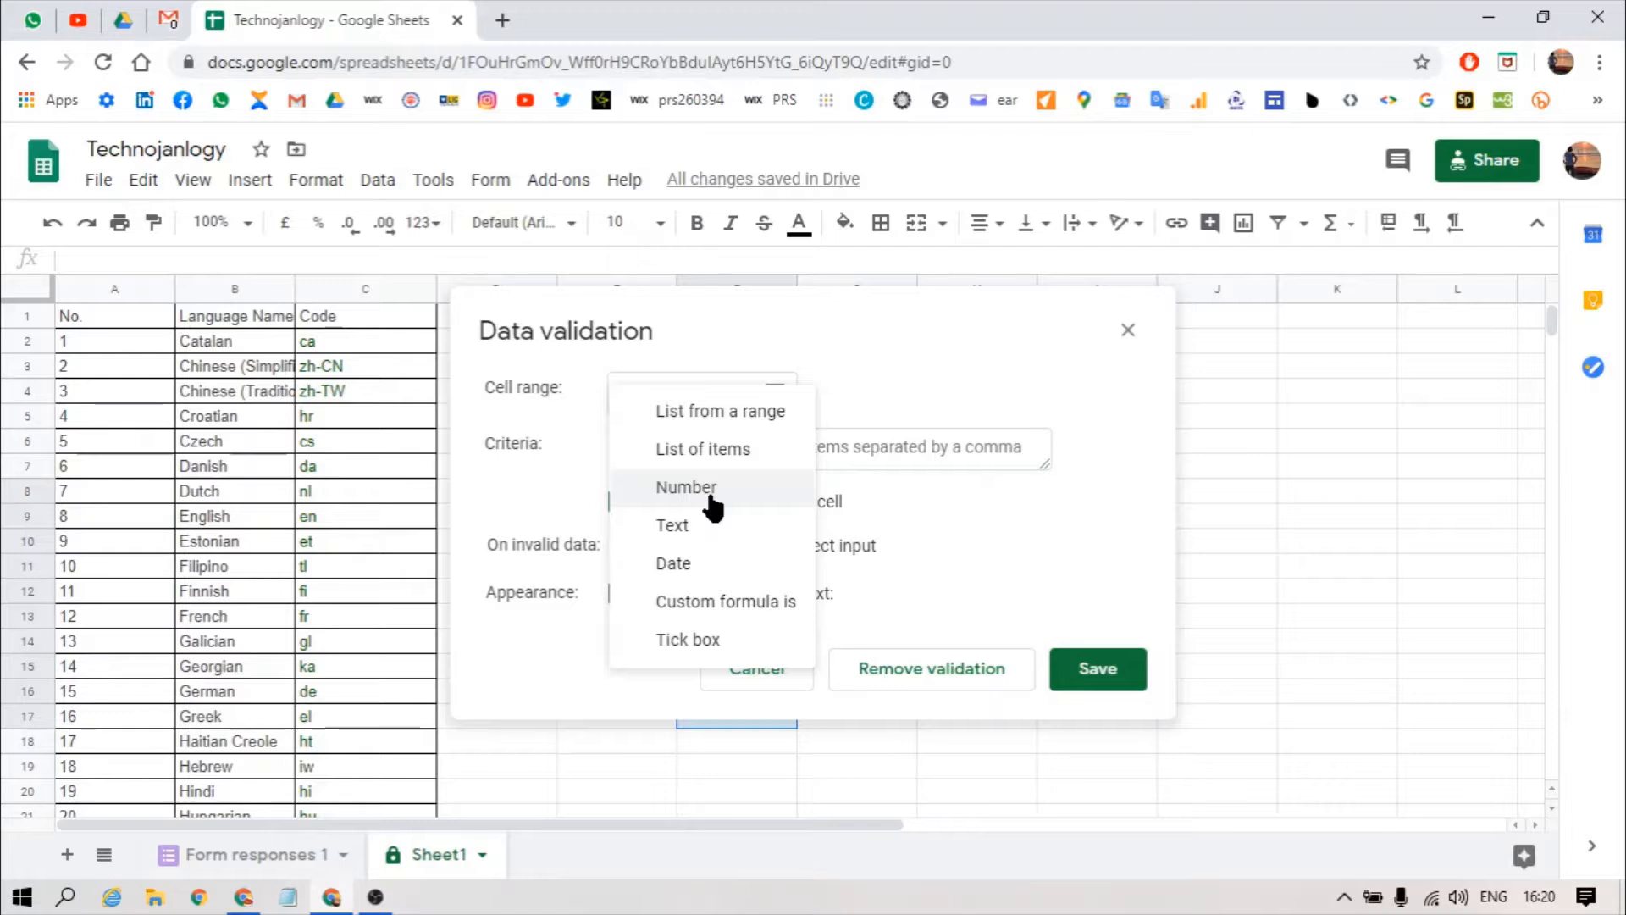
# Step: Try a Number between 1 and 100 criterion, then switch to List from a range
pyautogui.click(710, 500)
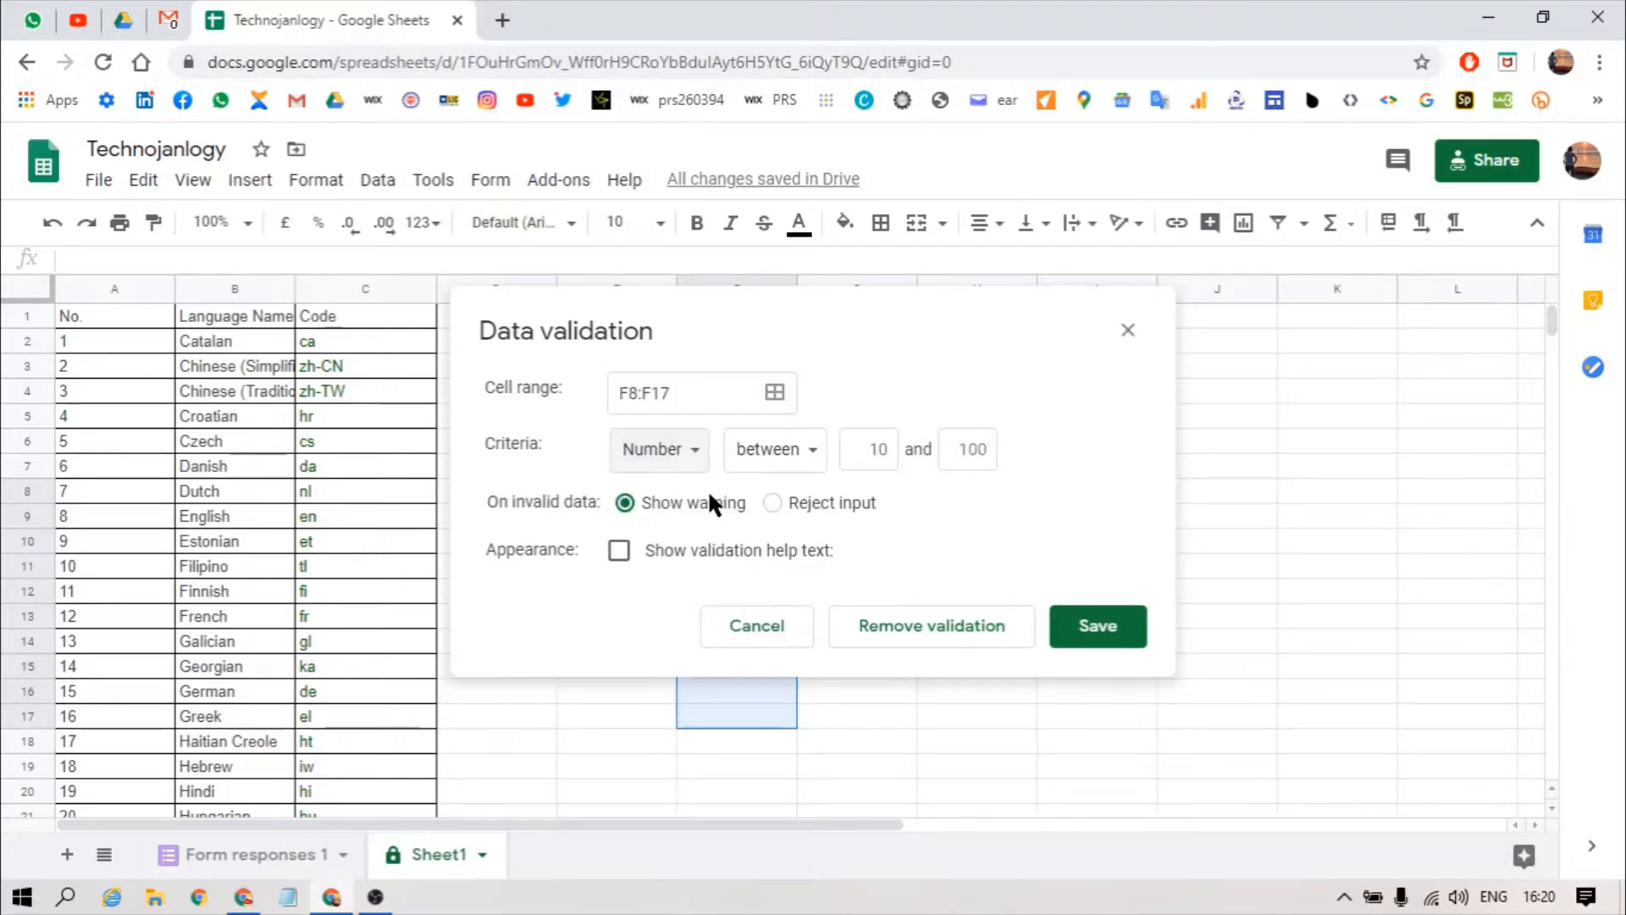
pyautogui.click(797, 462)
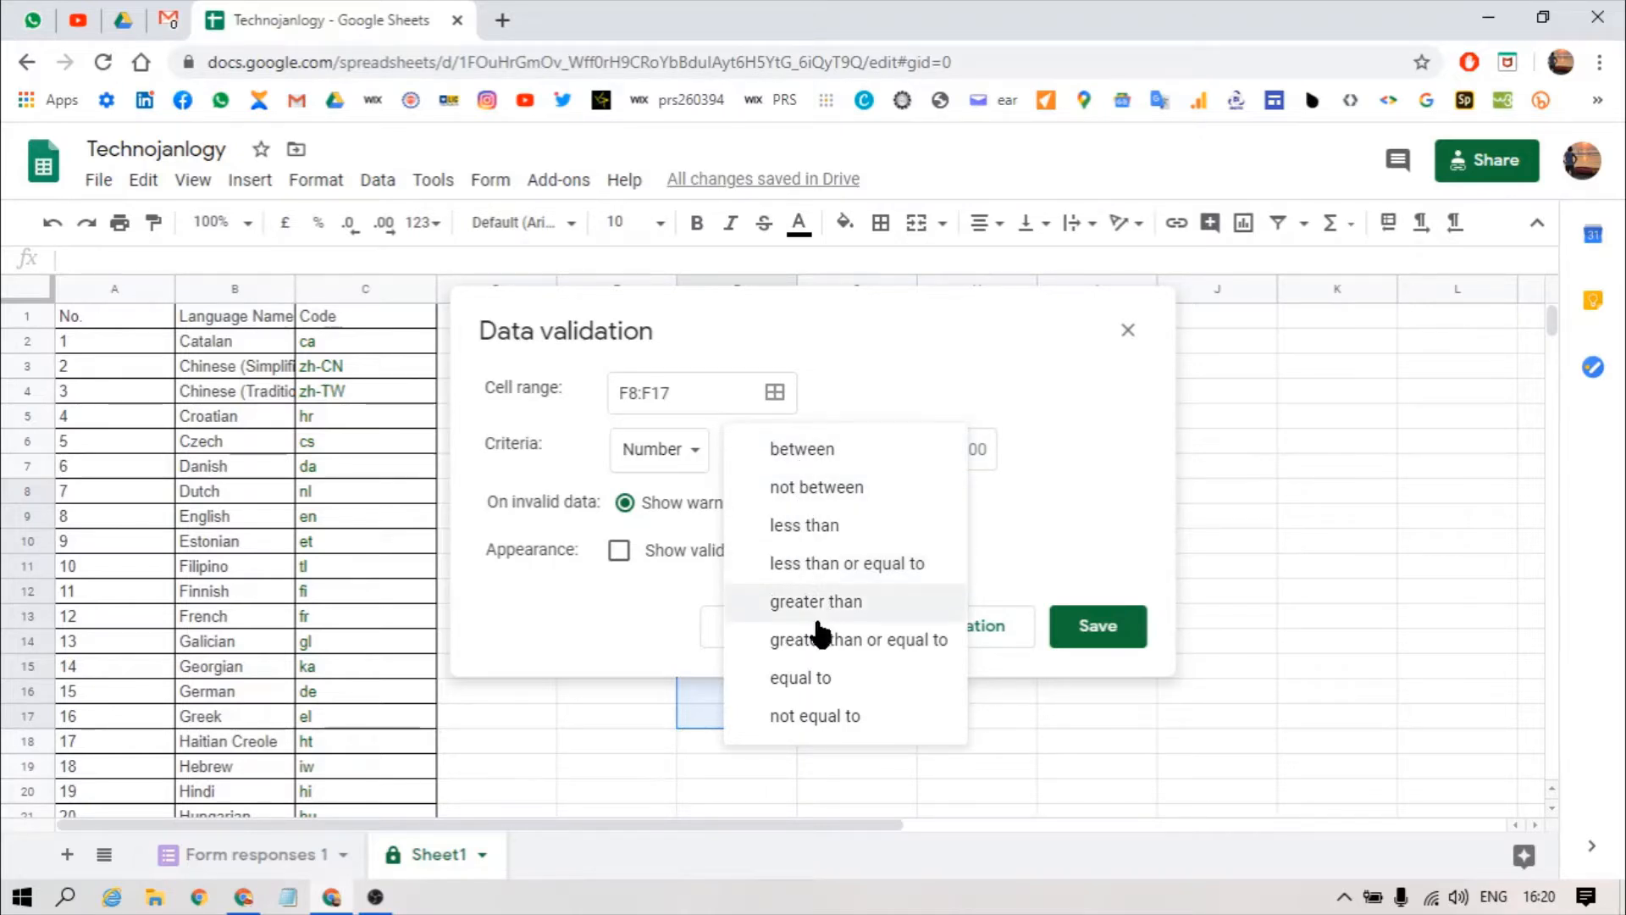
pyautogui.click(689, 461)
pyautogui.click(942, 398)
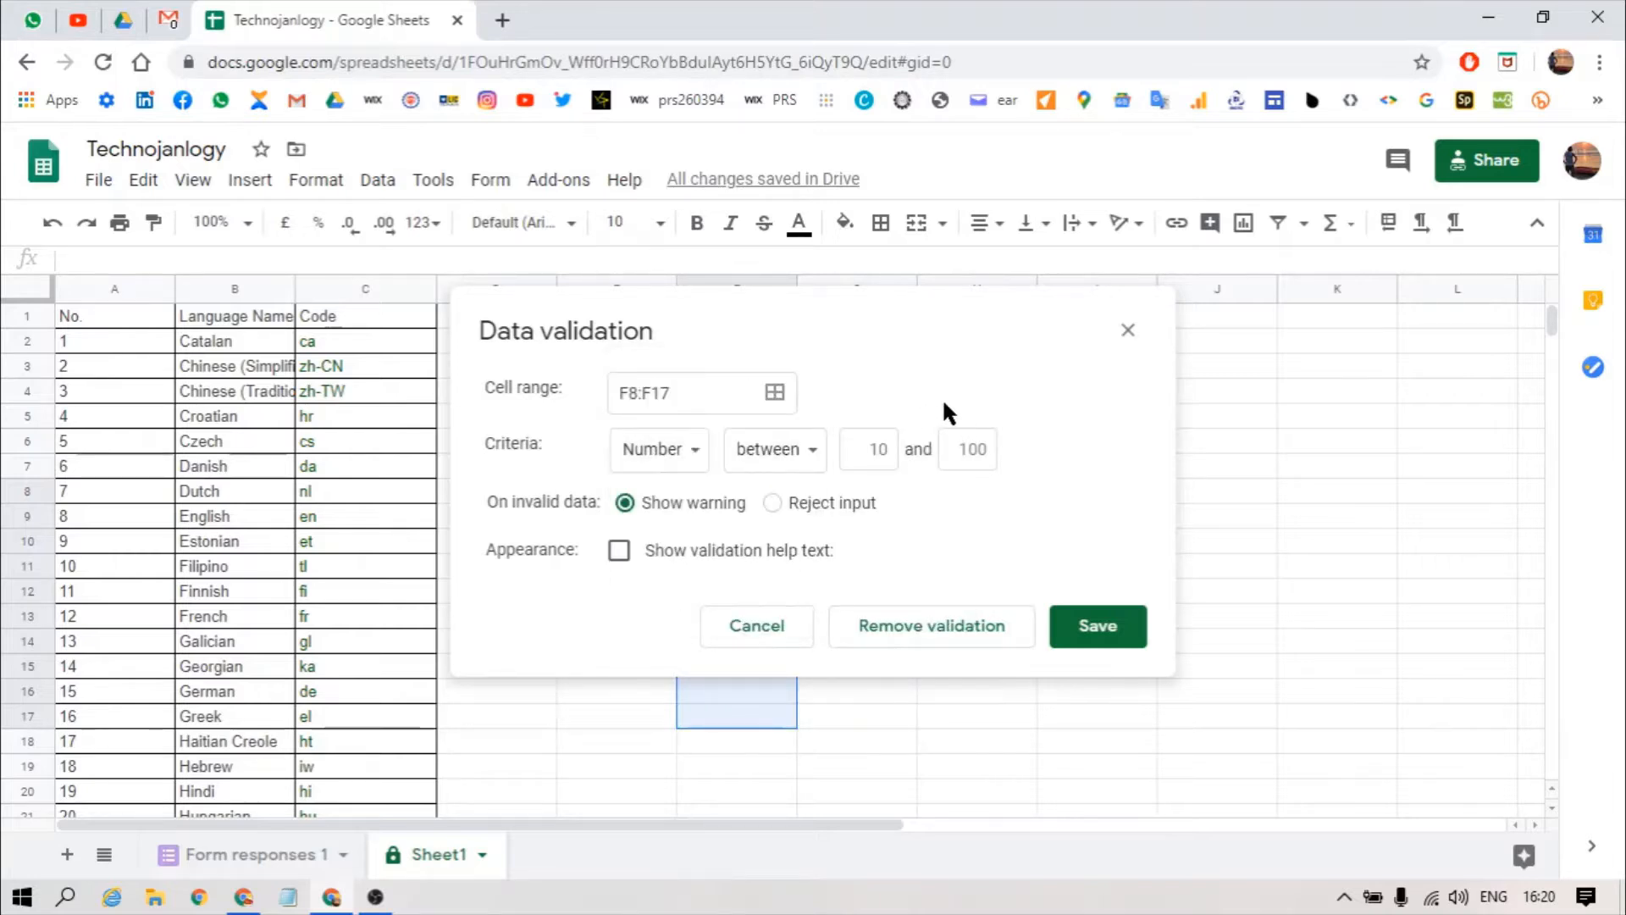
pyautogui.click(881, 445)
pyautogui.press('BackSpace')
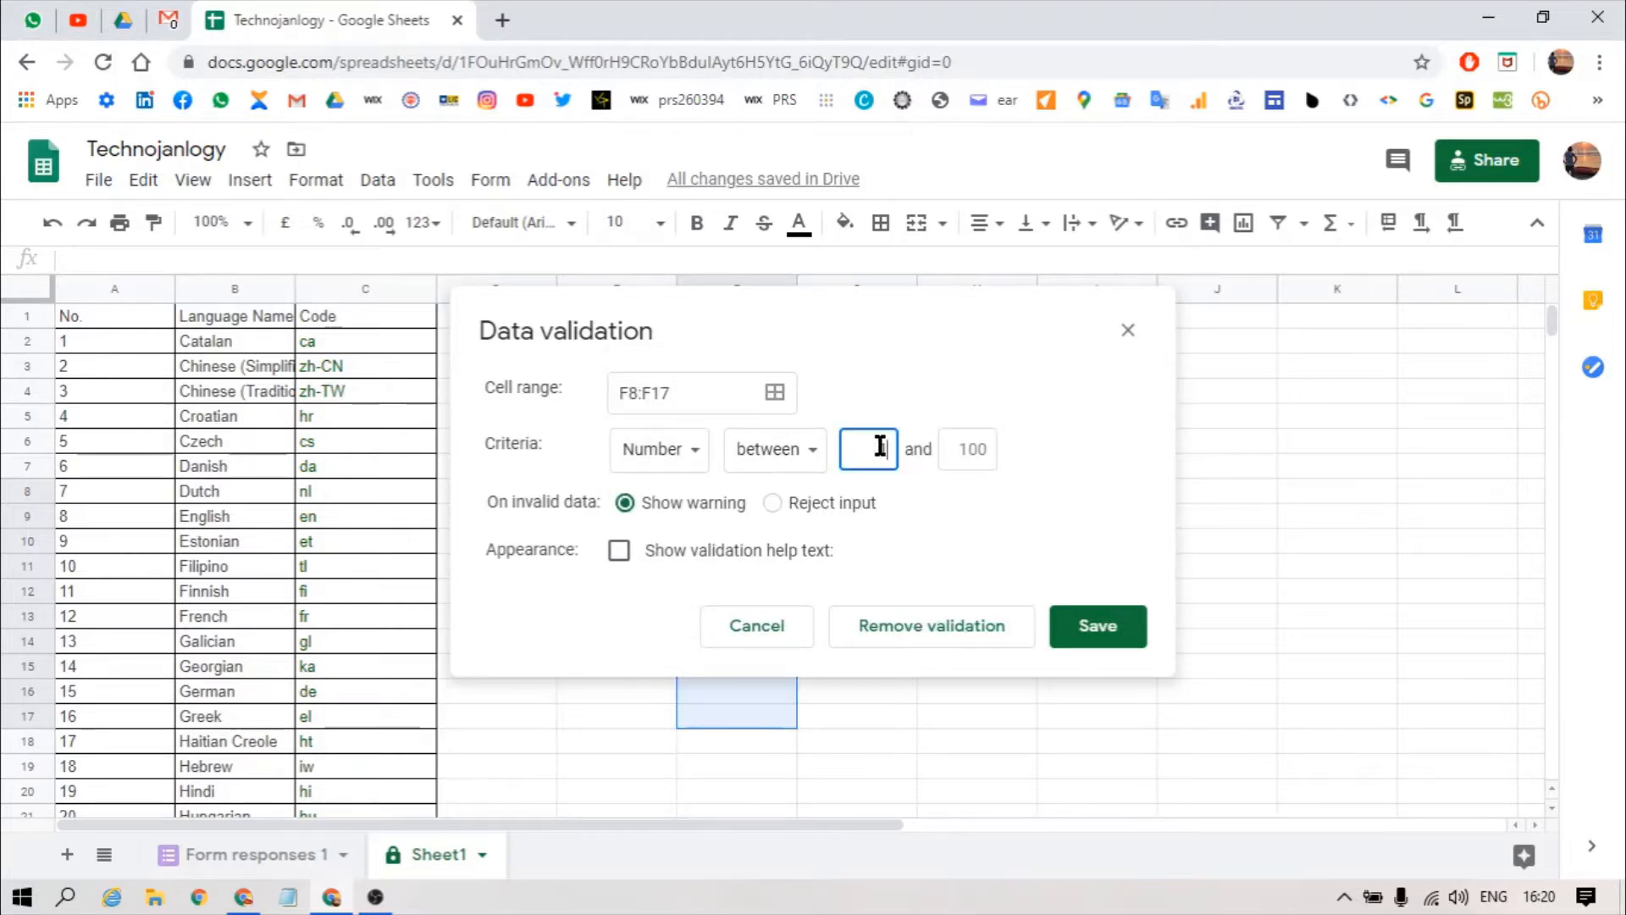
pyautogui.click(975, 457)
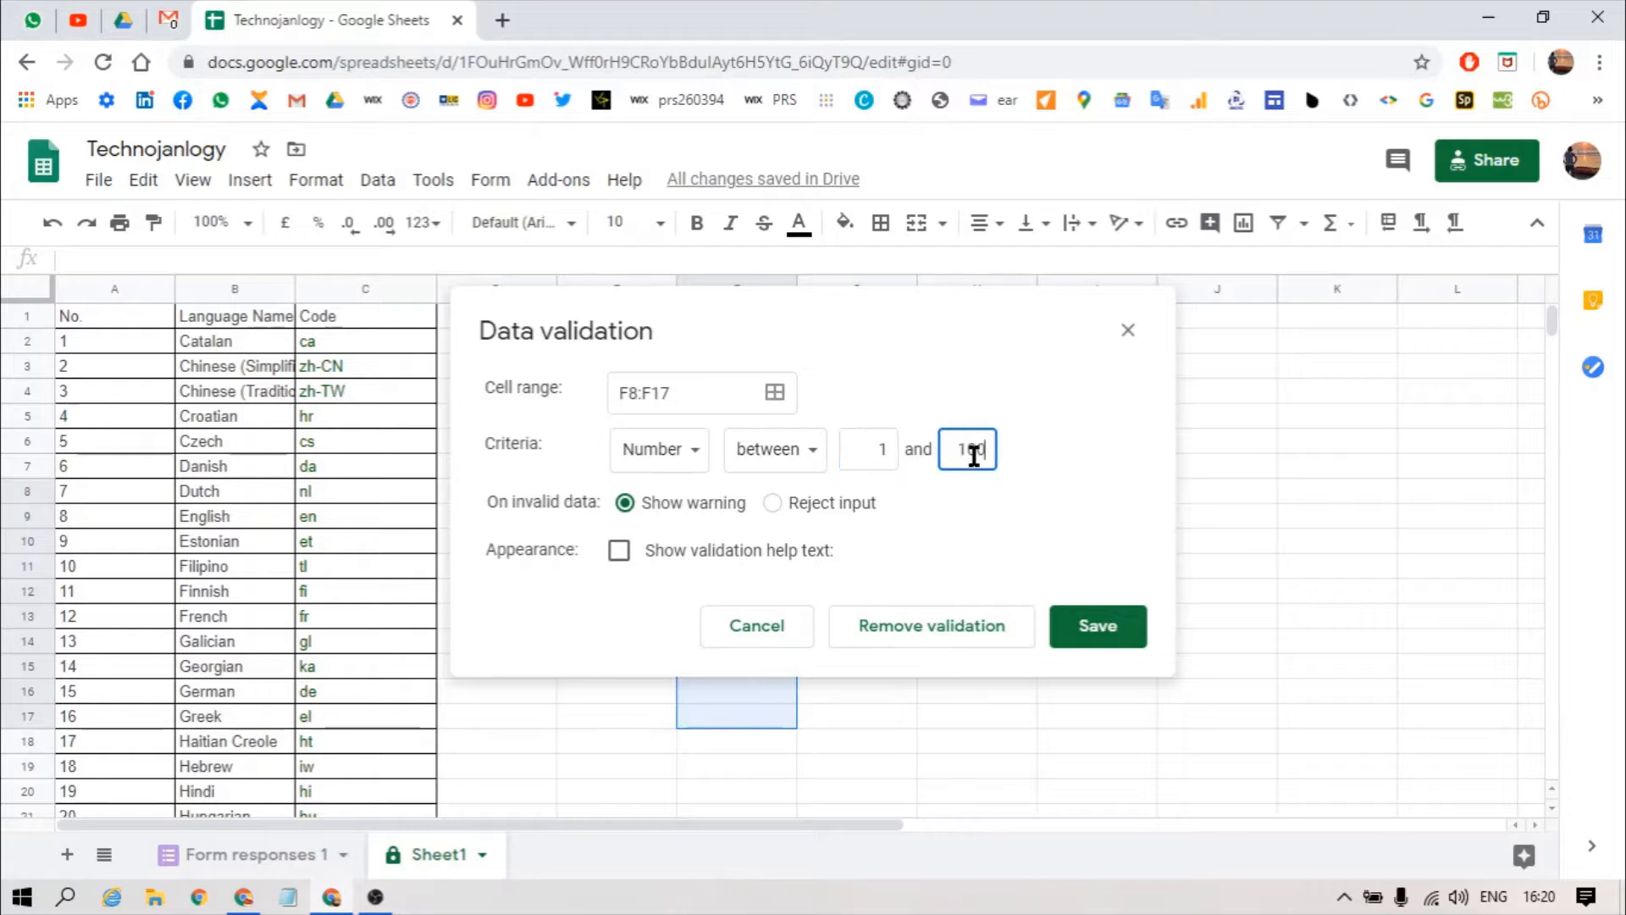
pyautogui.write('100')
pyautogui.click(693, 455)
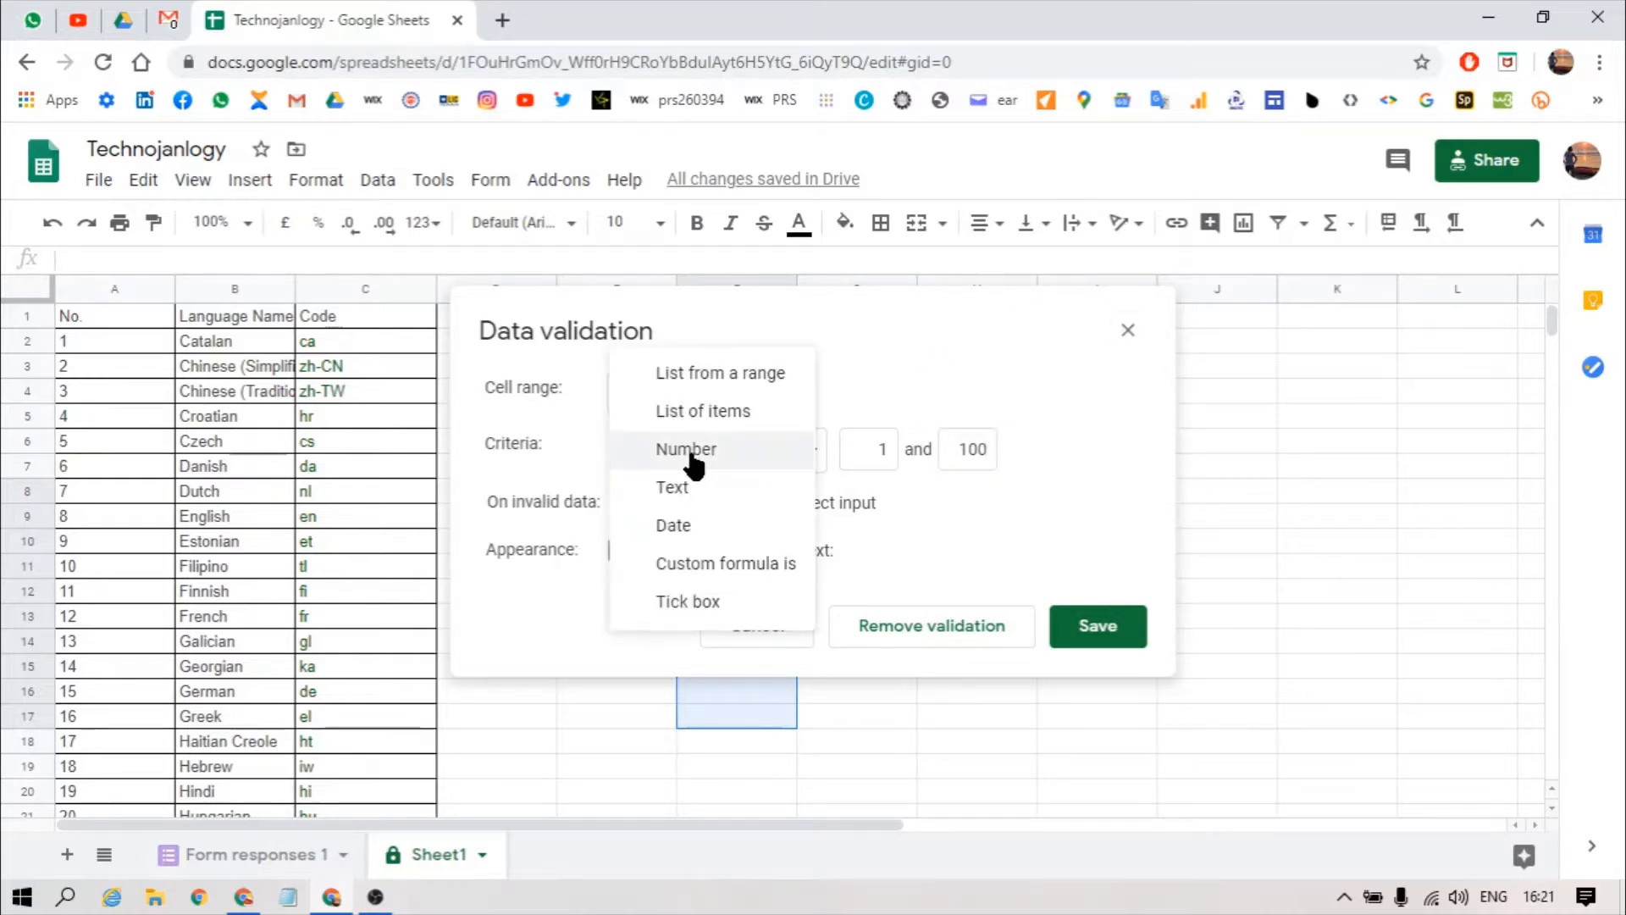
pyautogui.click(700, 374)
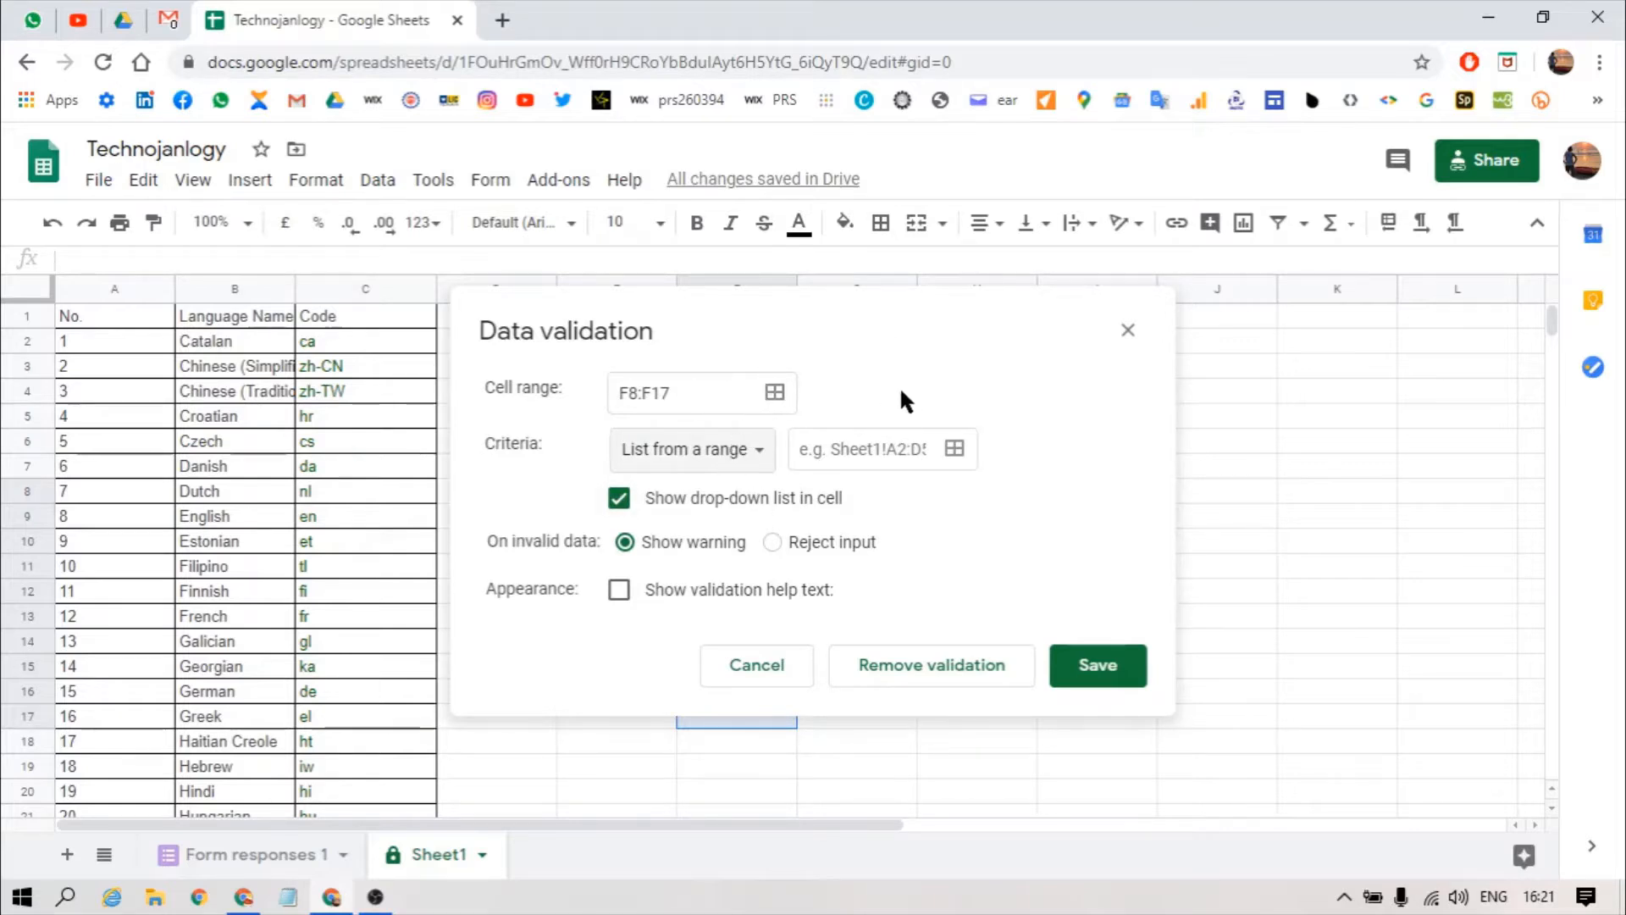
# Step: Set the list's source range to B2:B and choose Reject input
pyautogui.click(855, 453)
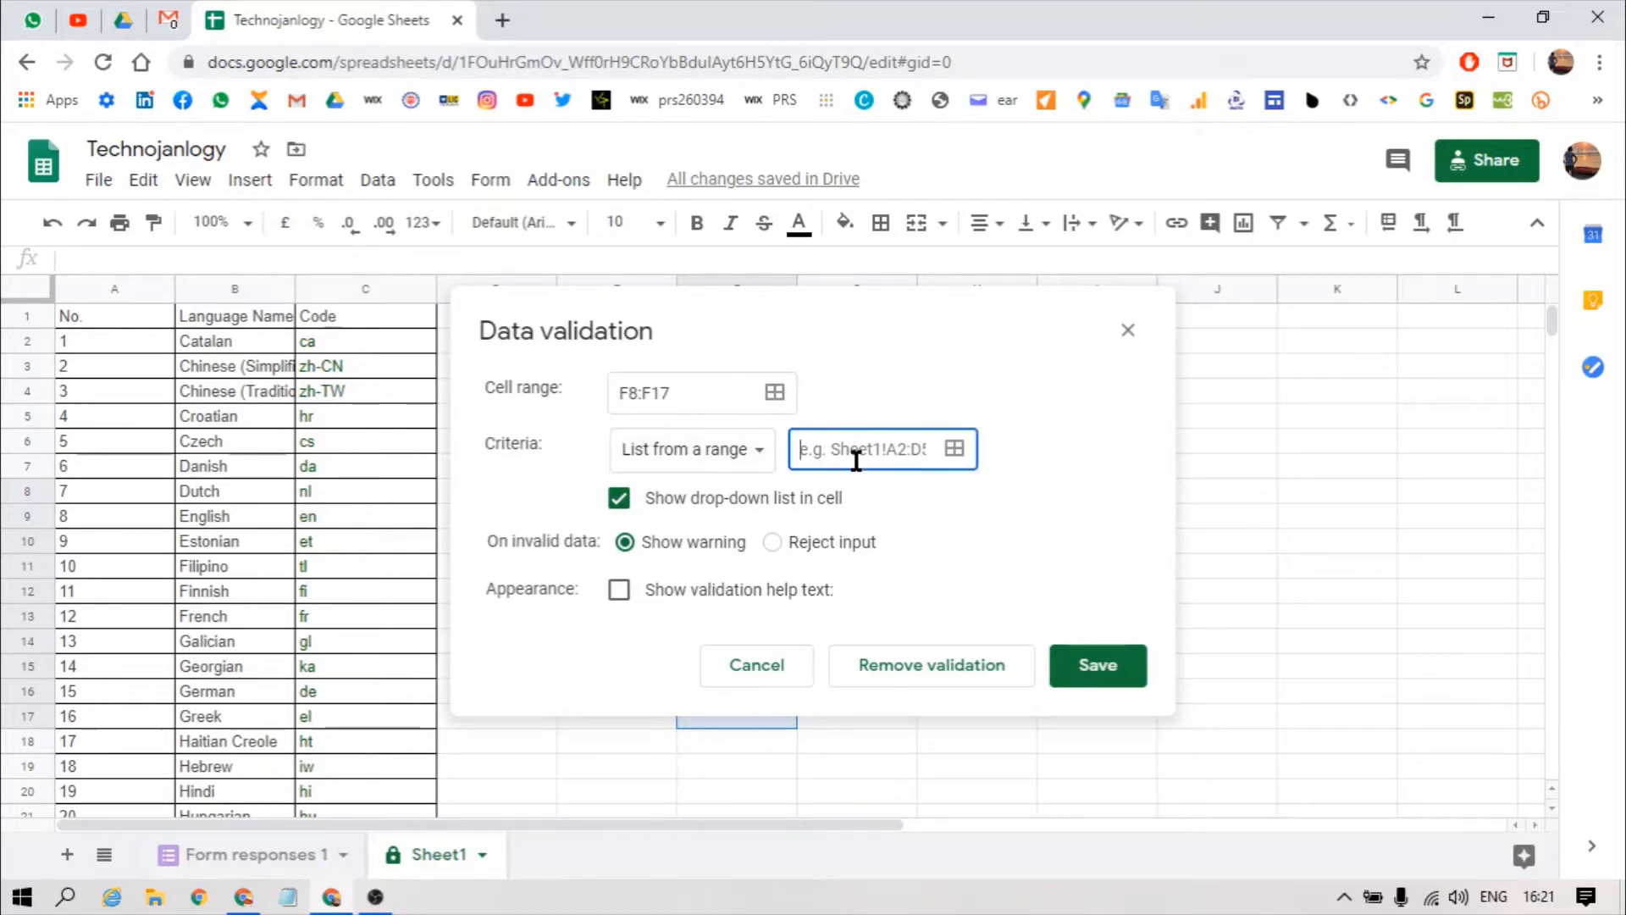
pyautogui.click(956, 449)
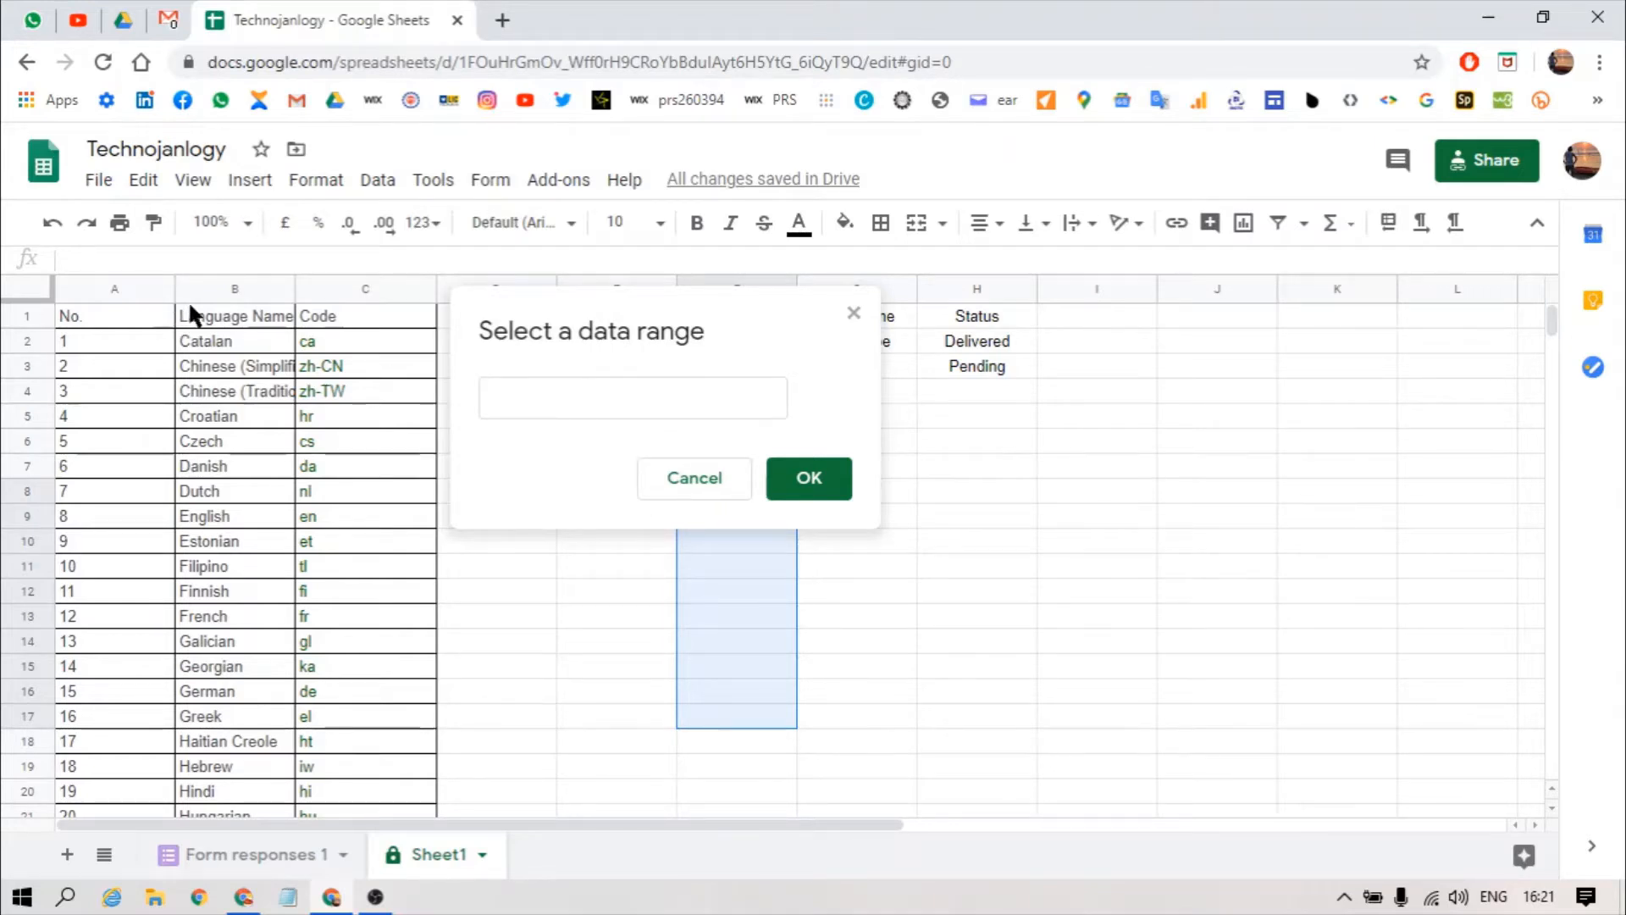
pyautogui.click(229, 287)
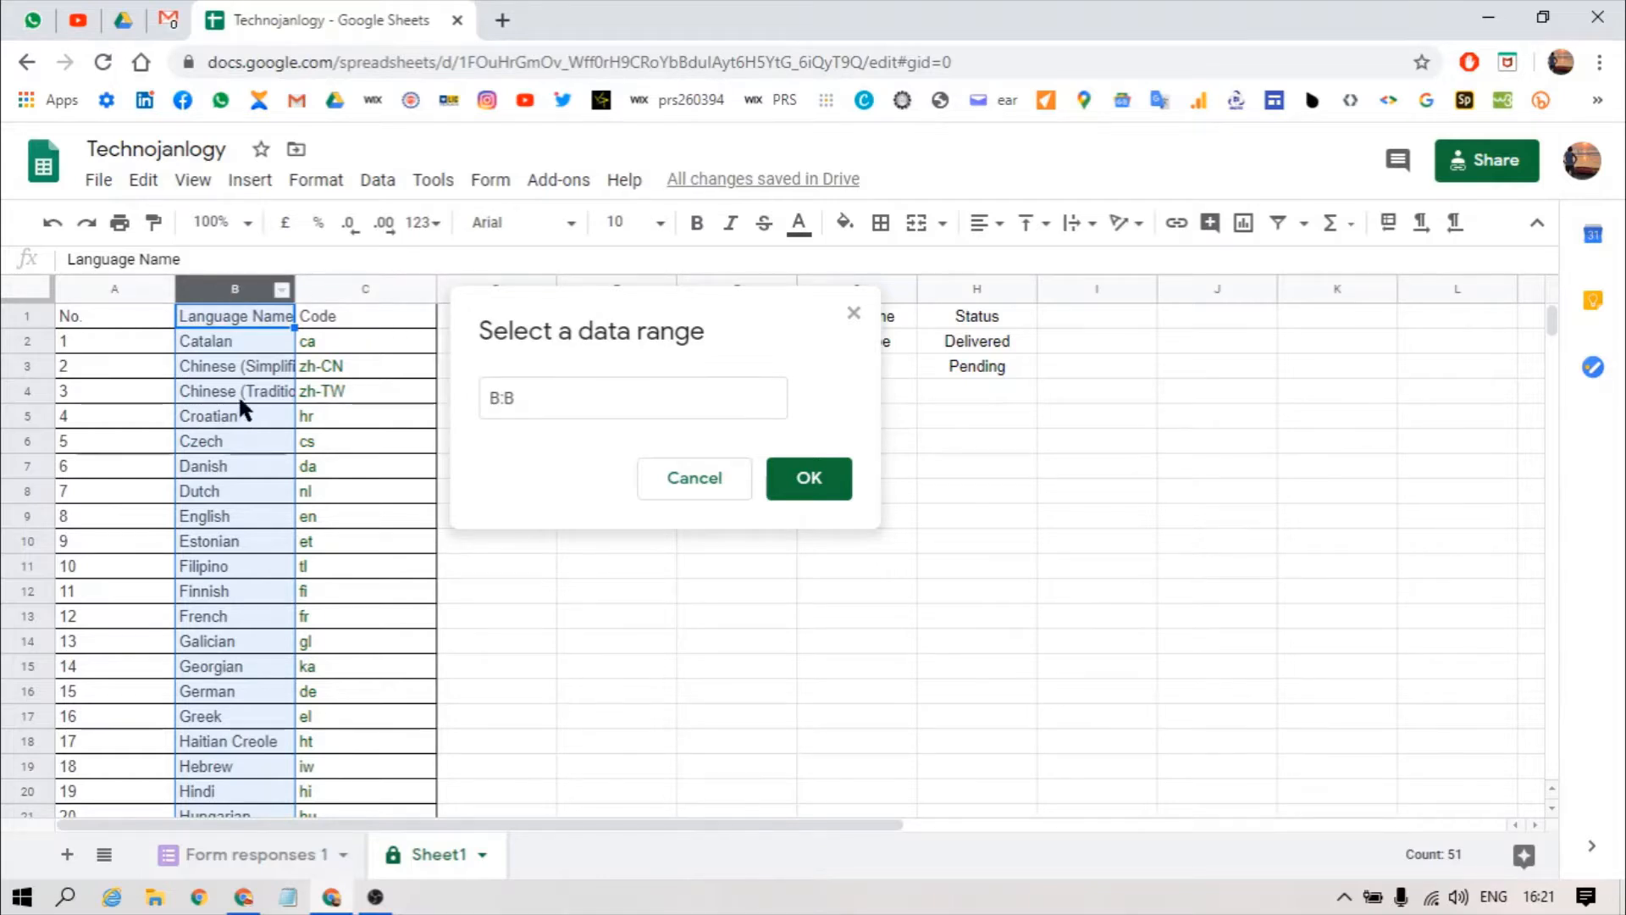
pyautogui.click(232, 339)
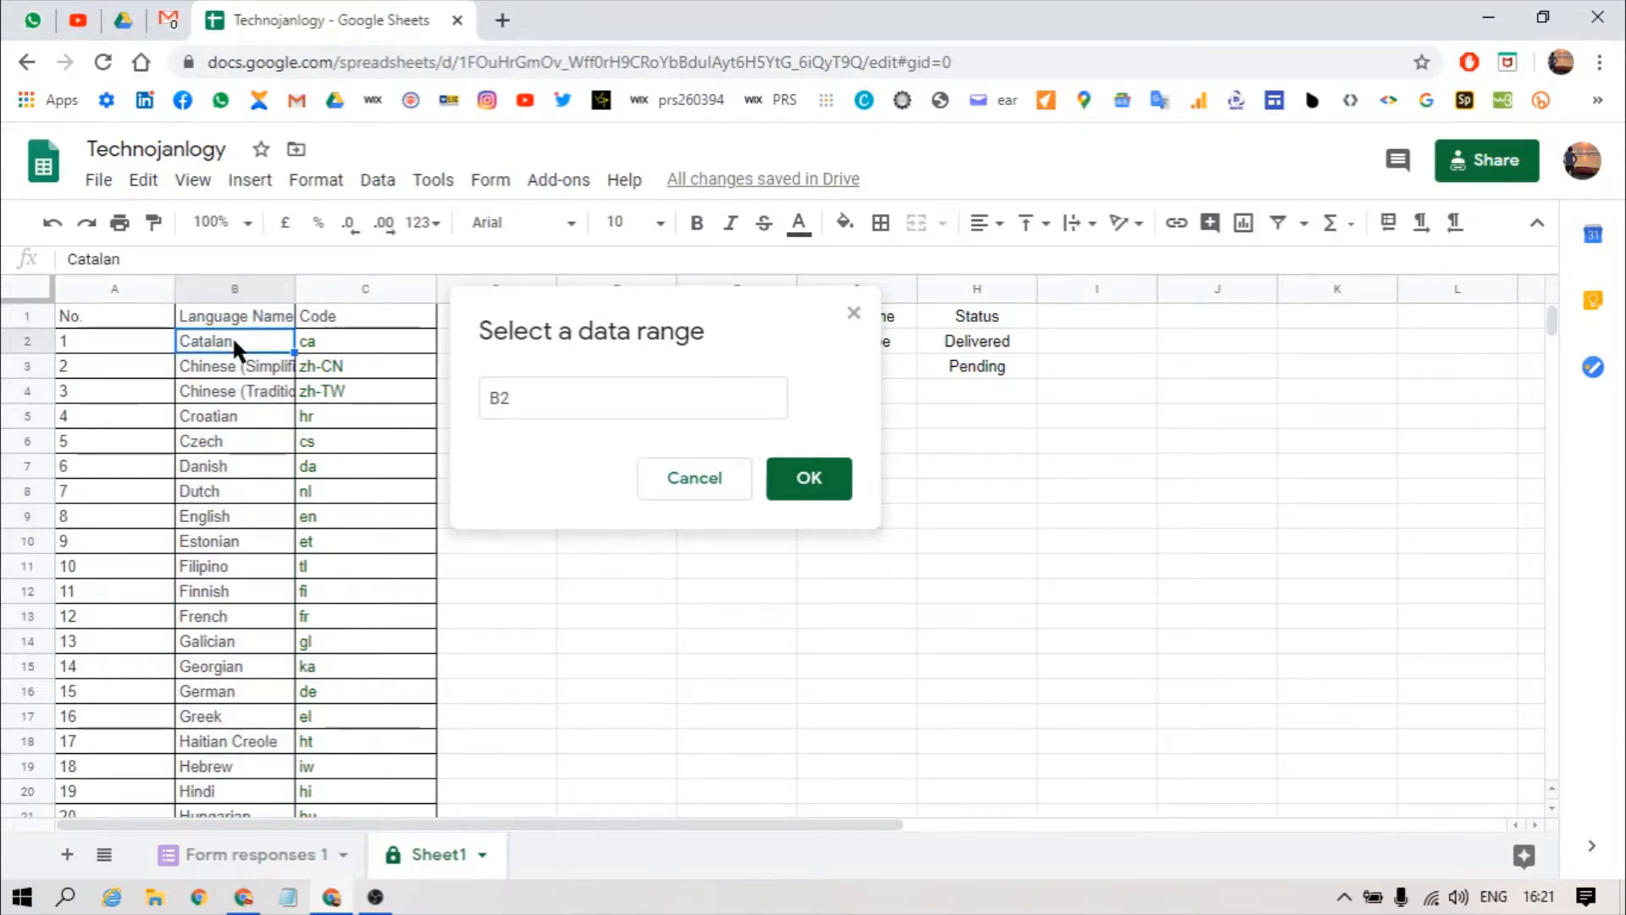
pyautogui.hotkey('shift', 'Down')
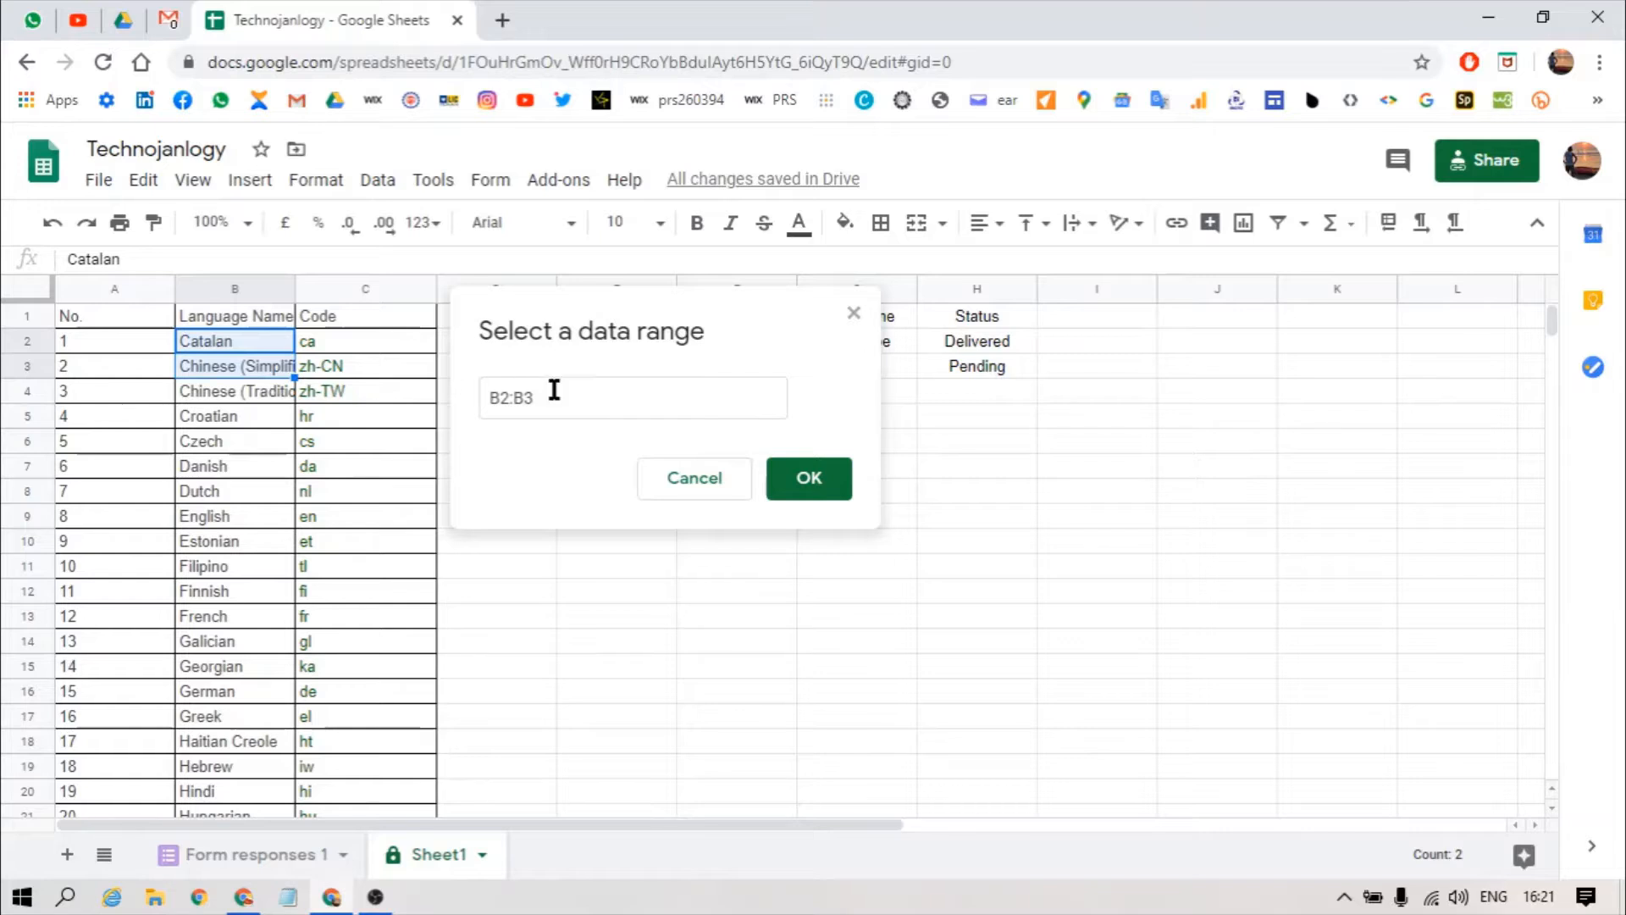
pyautogui.click(554, 389)
pyautogui.press('BackSpace')
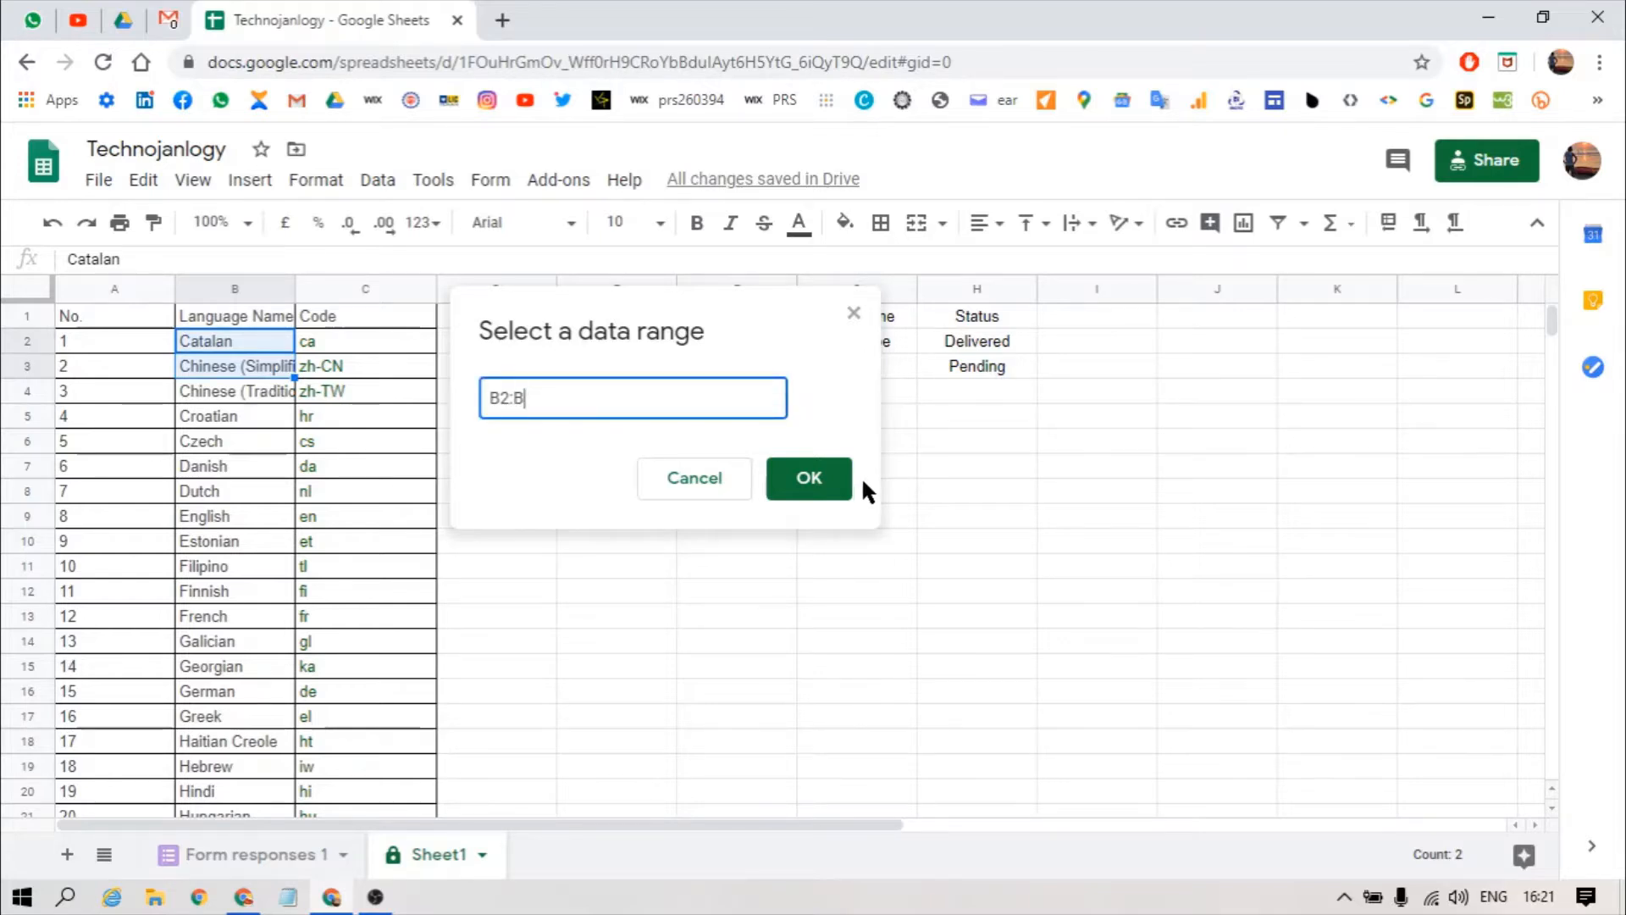
pyautogui.click(833, 481)
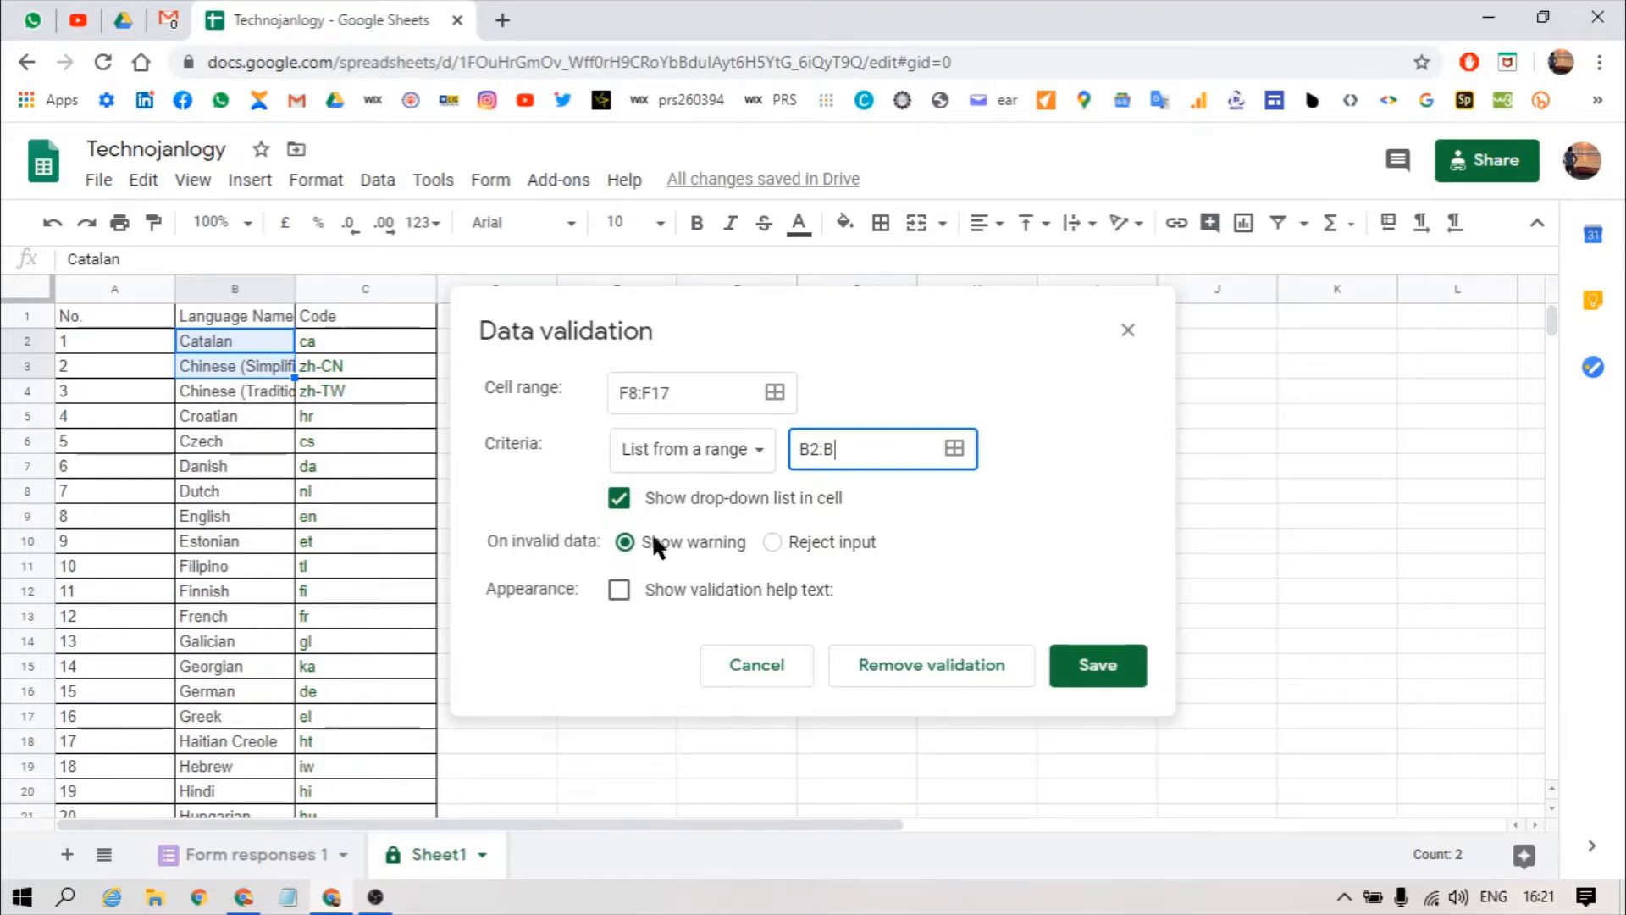
pyautogui.click(773, 542)
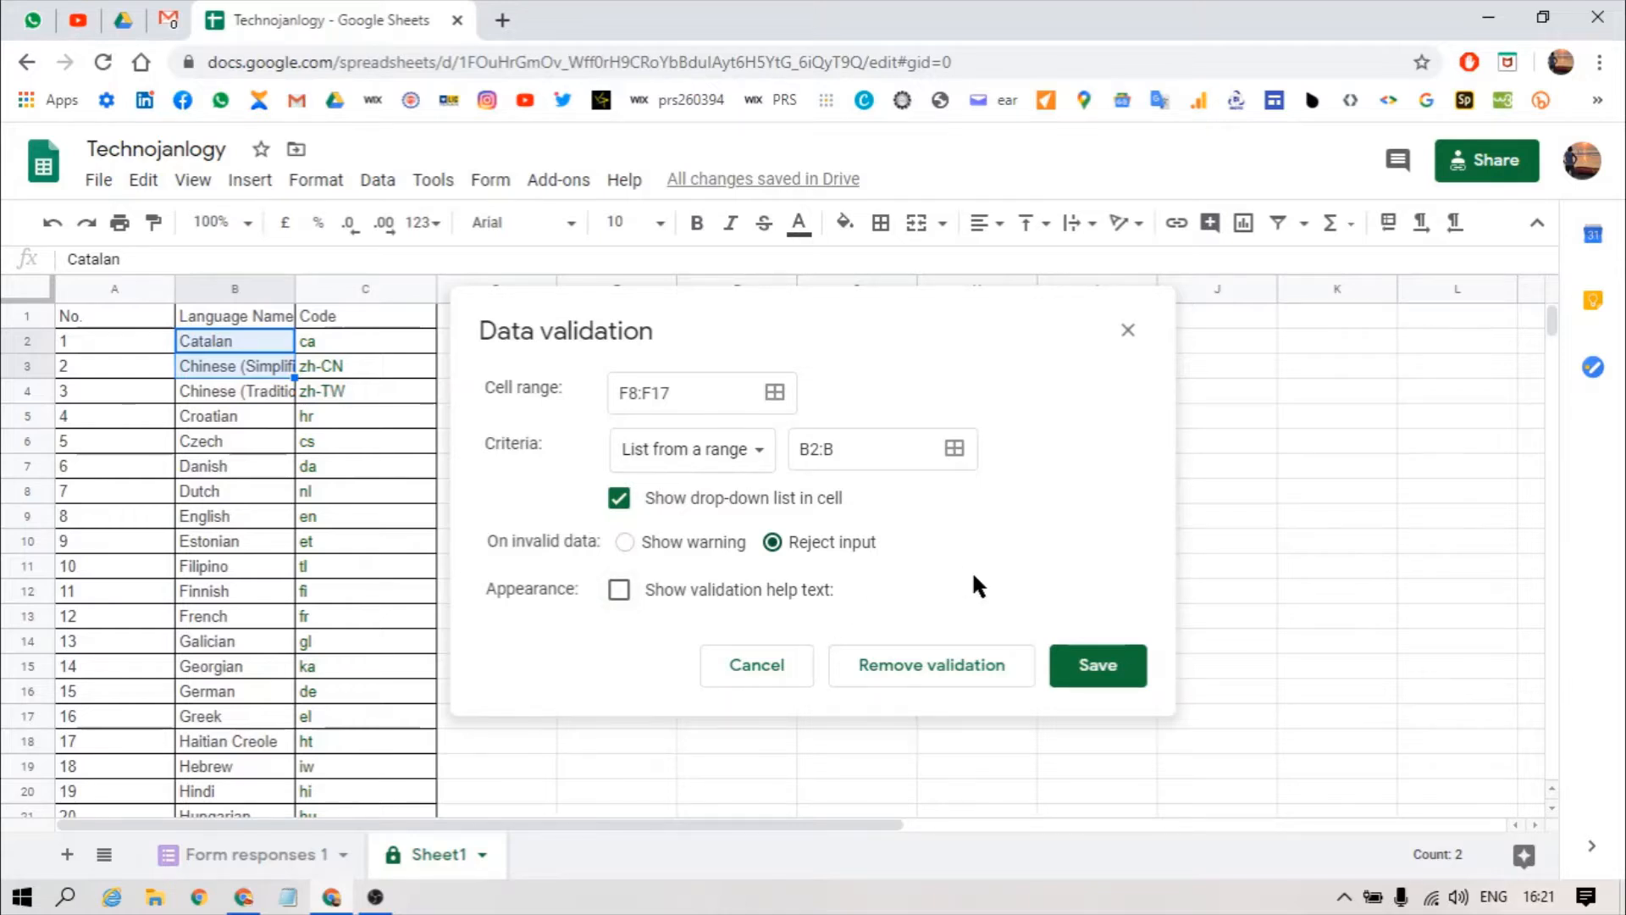
# Step: Save the drop-down rule, then choose English in F8 and Dutch in F9
pyautogui.click(1116, 674)
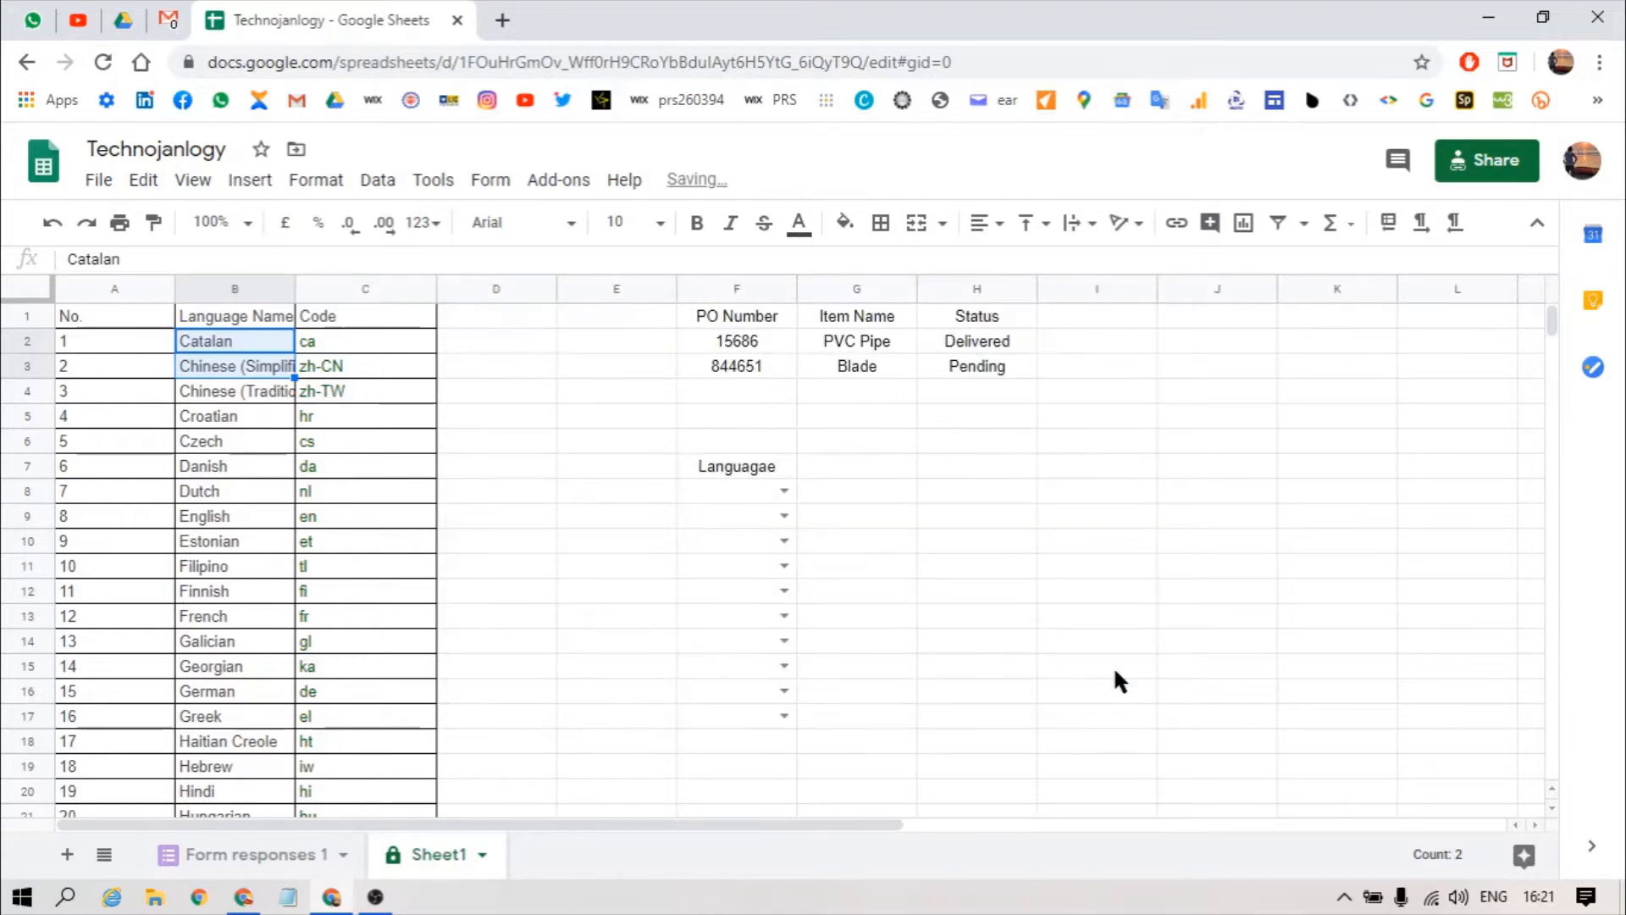
pyautogui.click(745, 481)
pyautogui.click(773, 491)
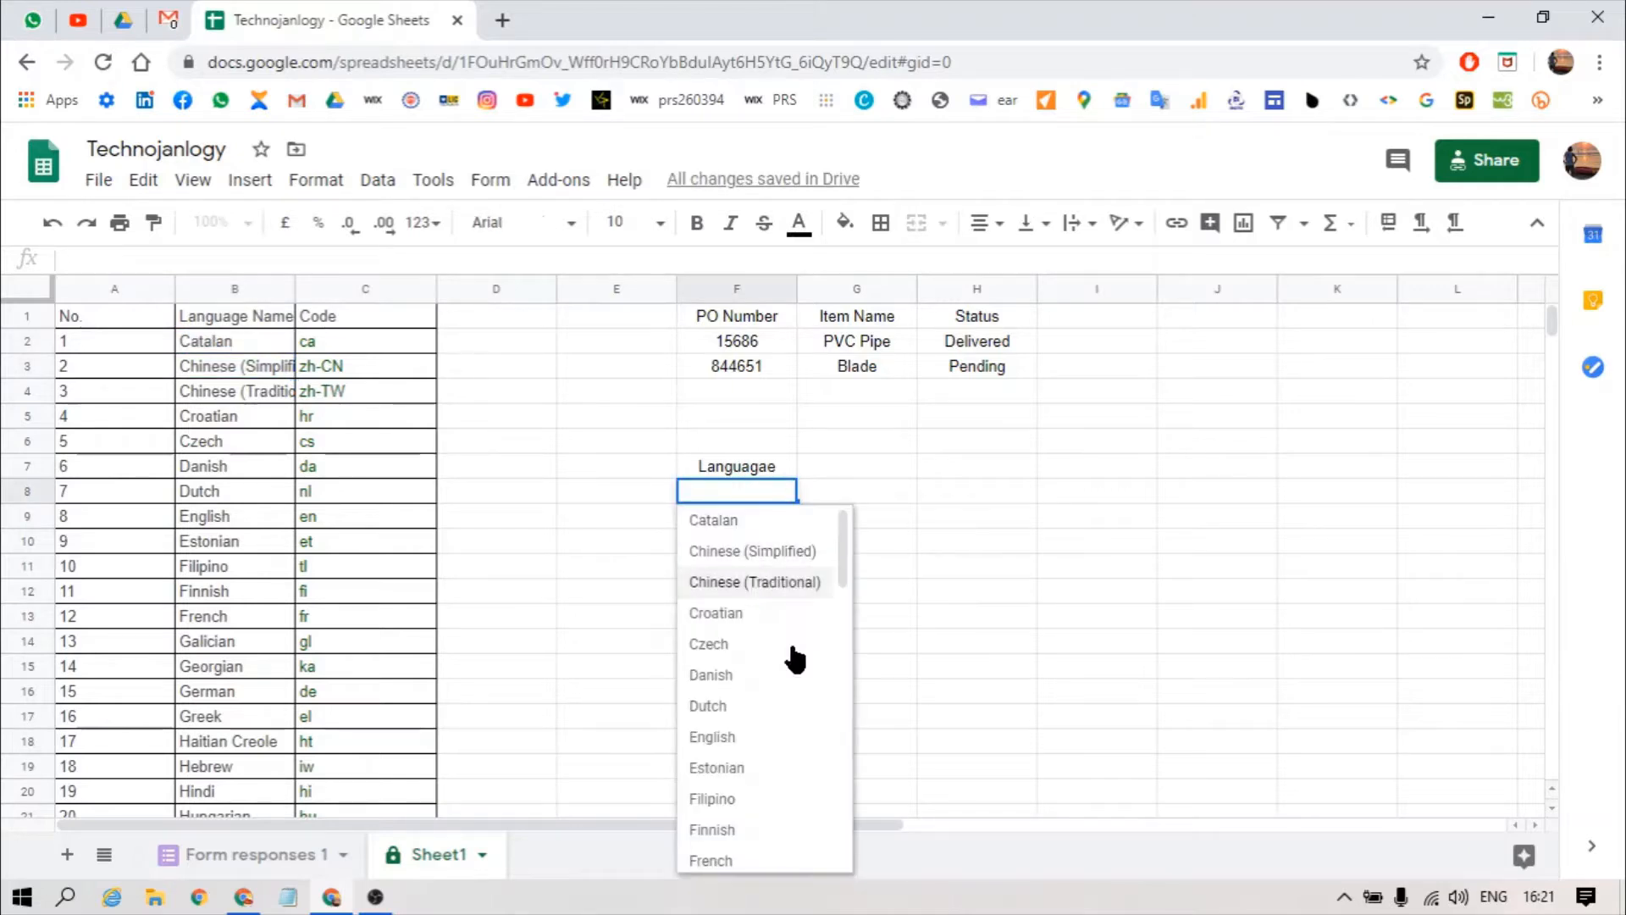
pyautogui.click(788, 738)
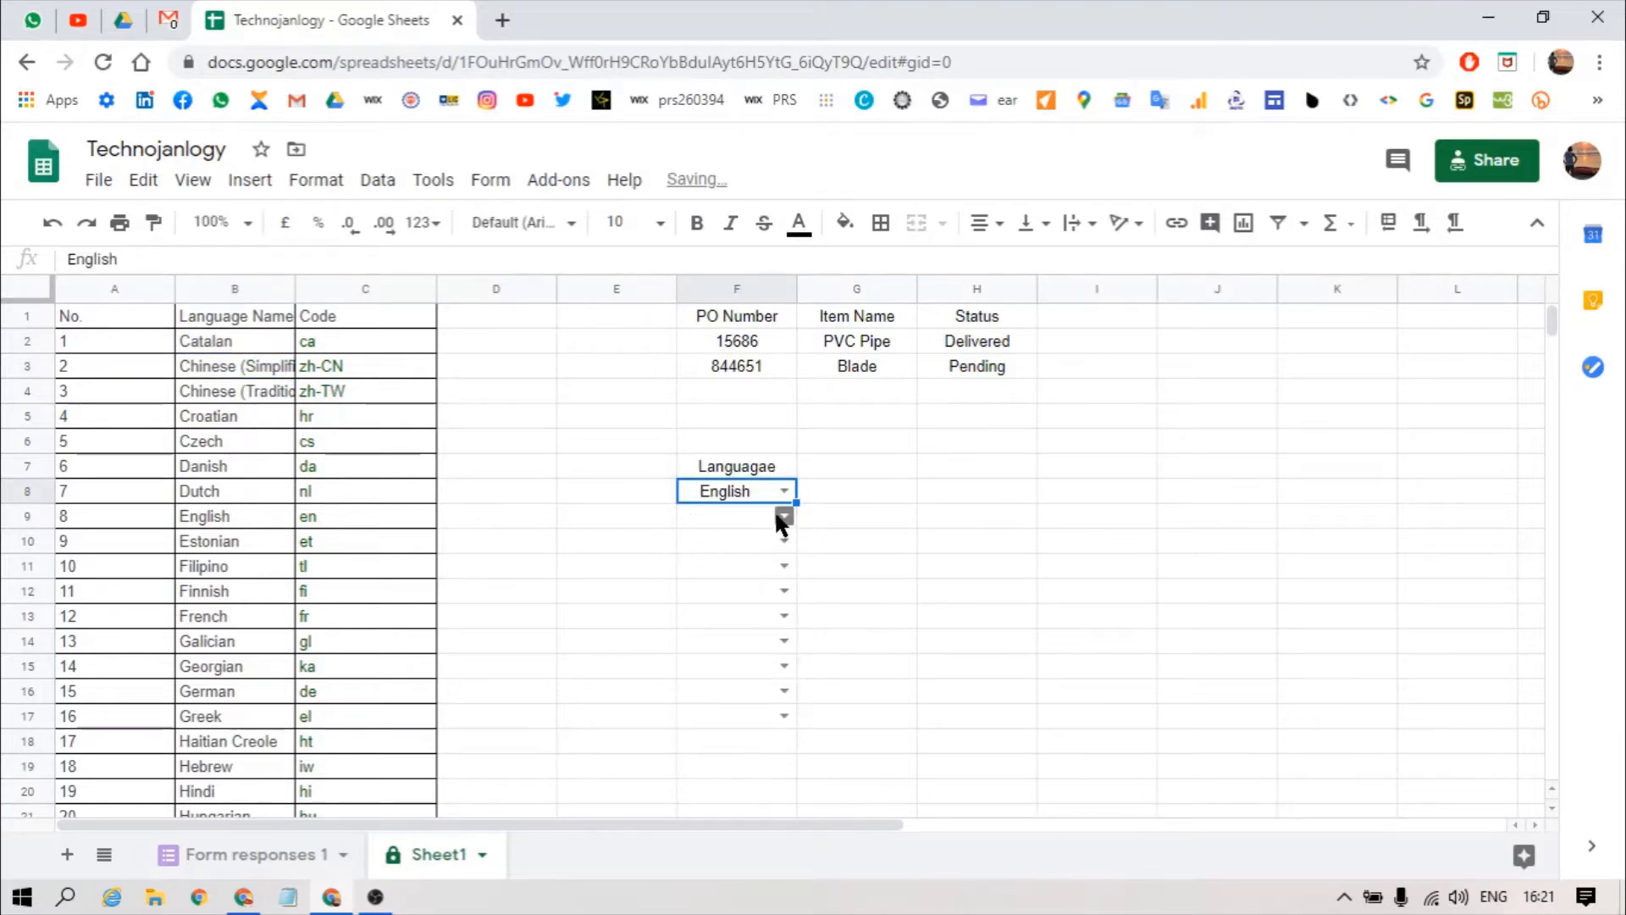
pyautogui.click(781, 517)
pyautogui.click(722, 730)
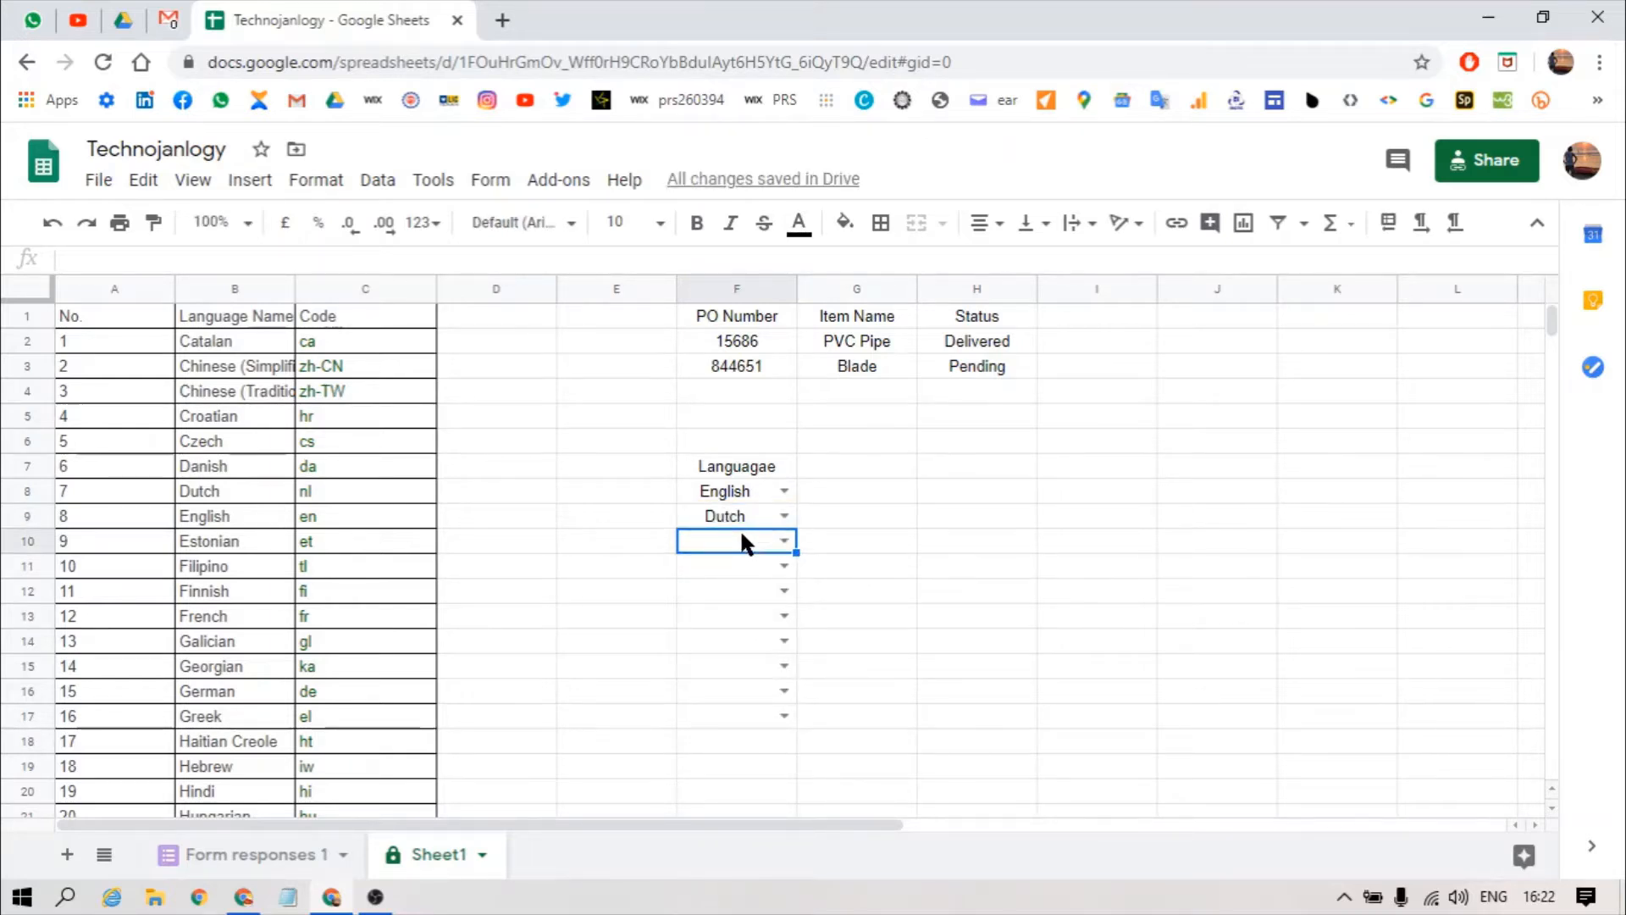
# Step: Test 'abcs' in F10, dismiss the rejection error, and reselect F8
pyautogui.write('abcs')
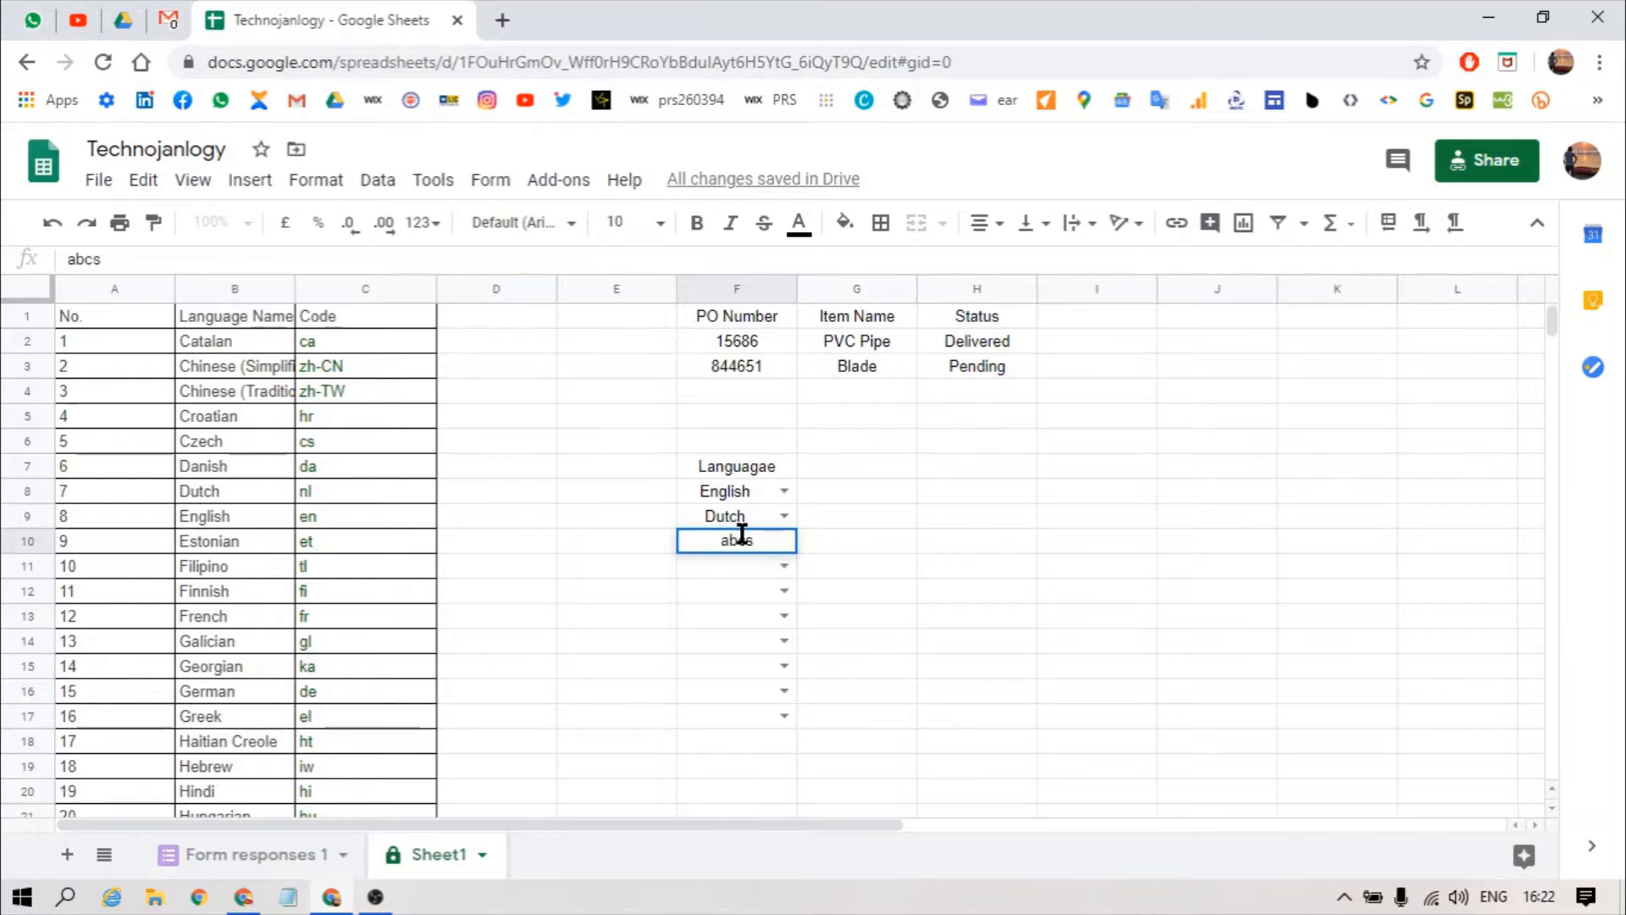
pyautogui.press('Return')
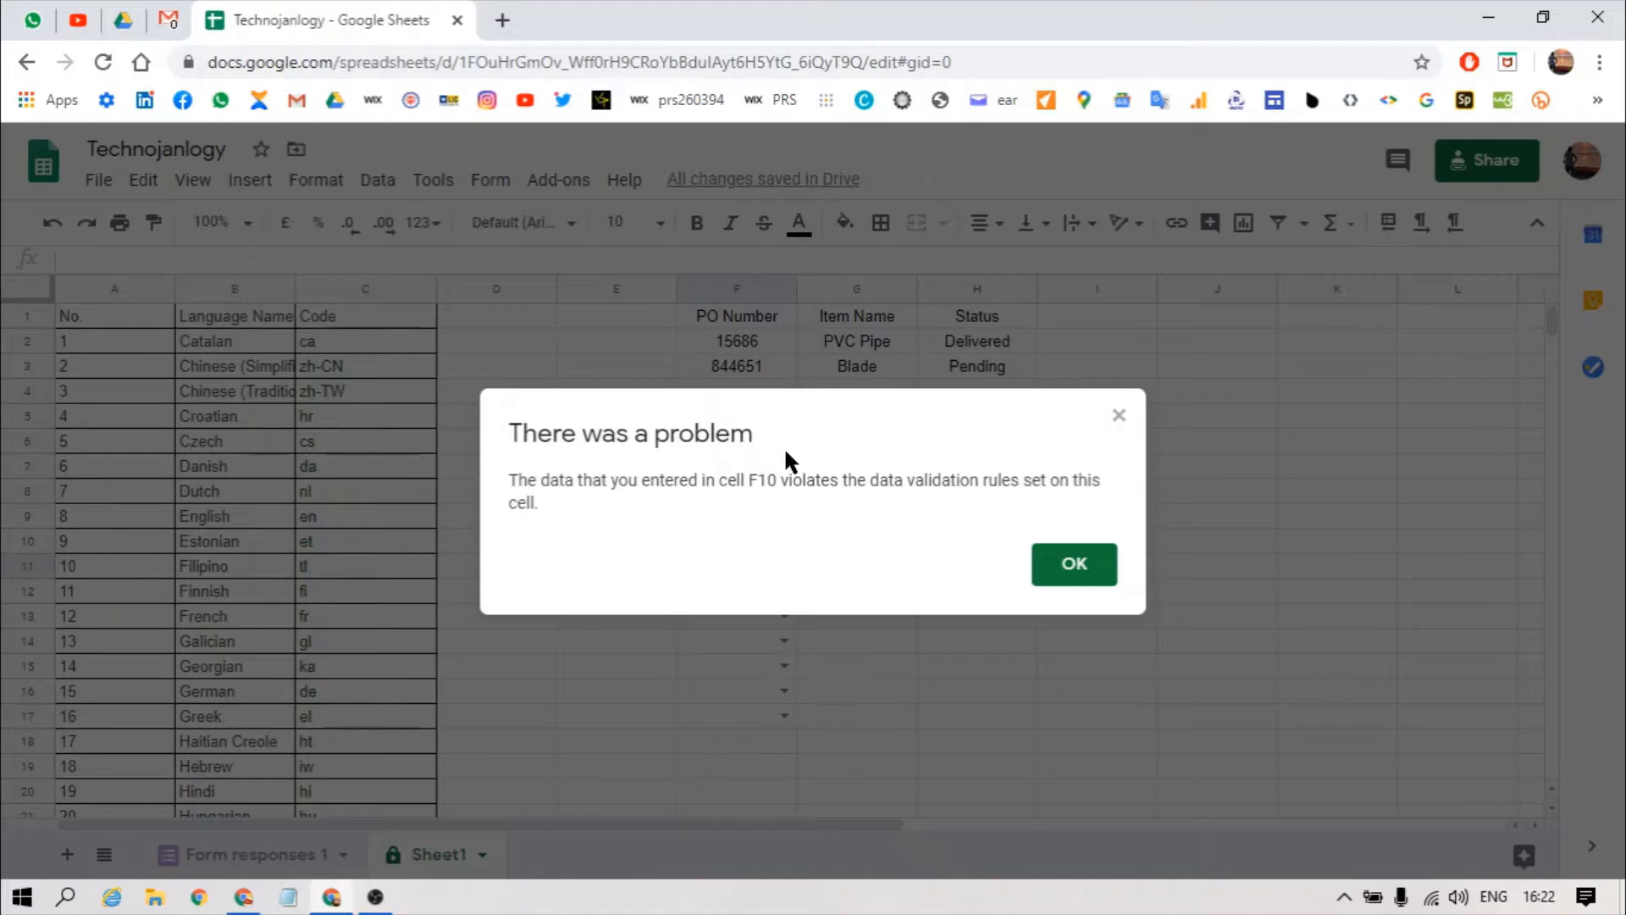
pyautogui.press('Return')
pyautogui.click(742, 498)
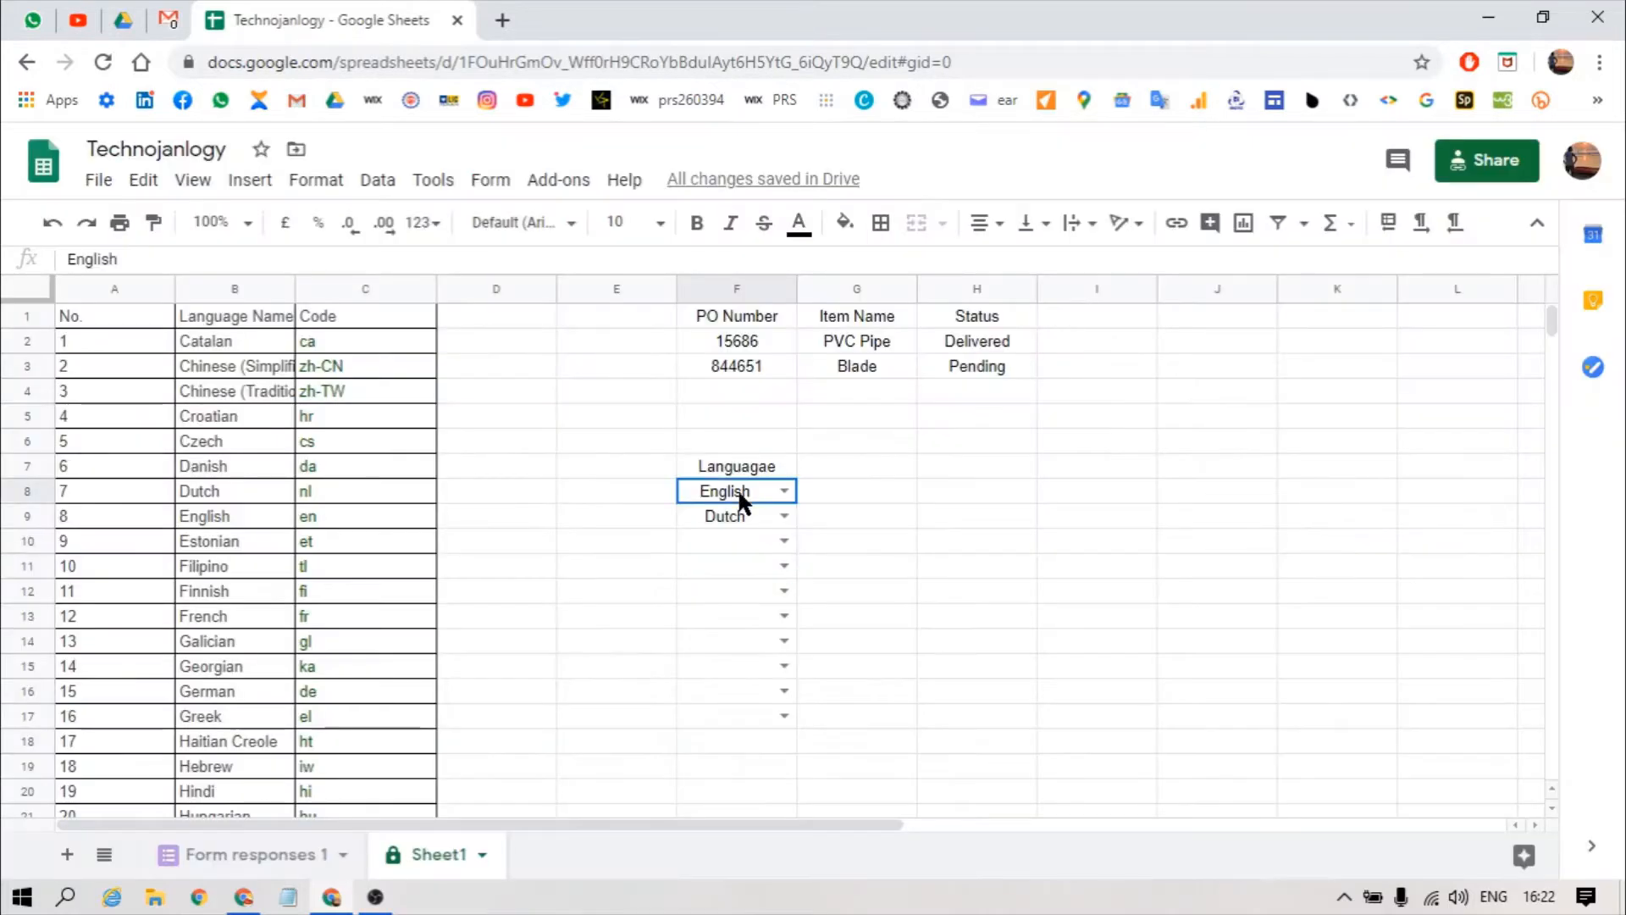
pyautogui.hotkey('alt', 'a')
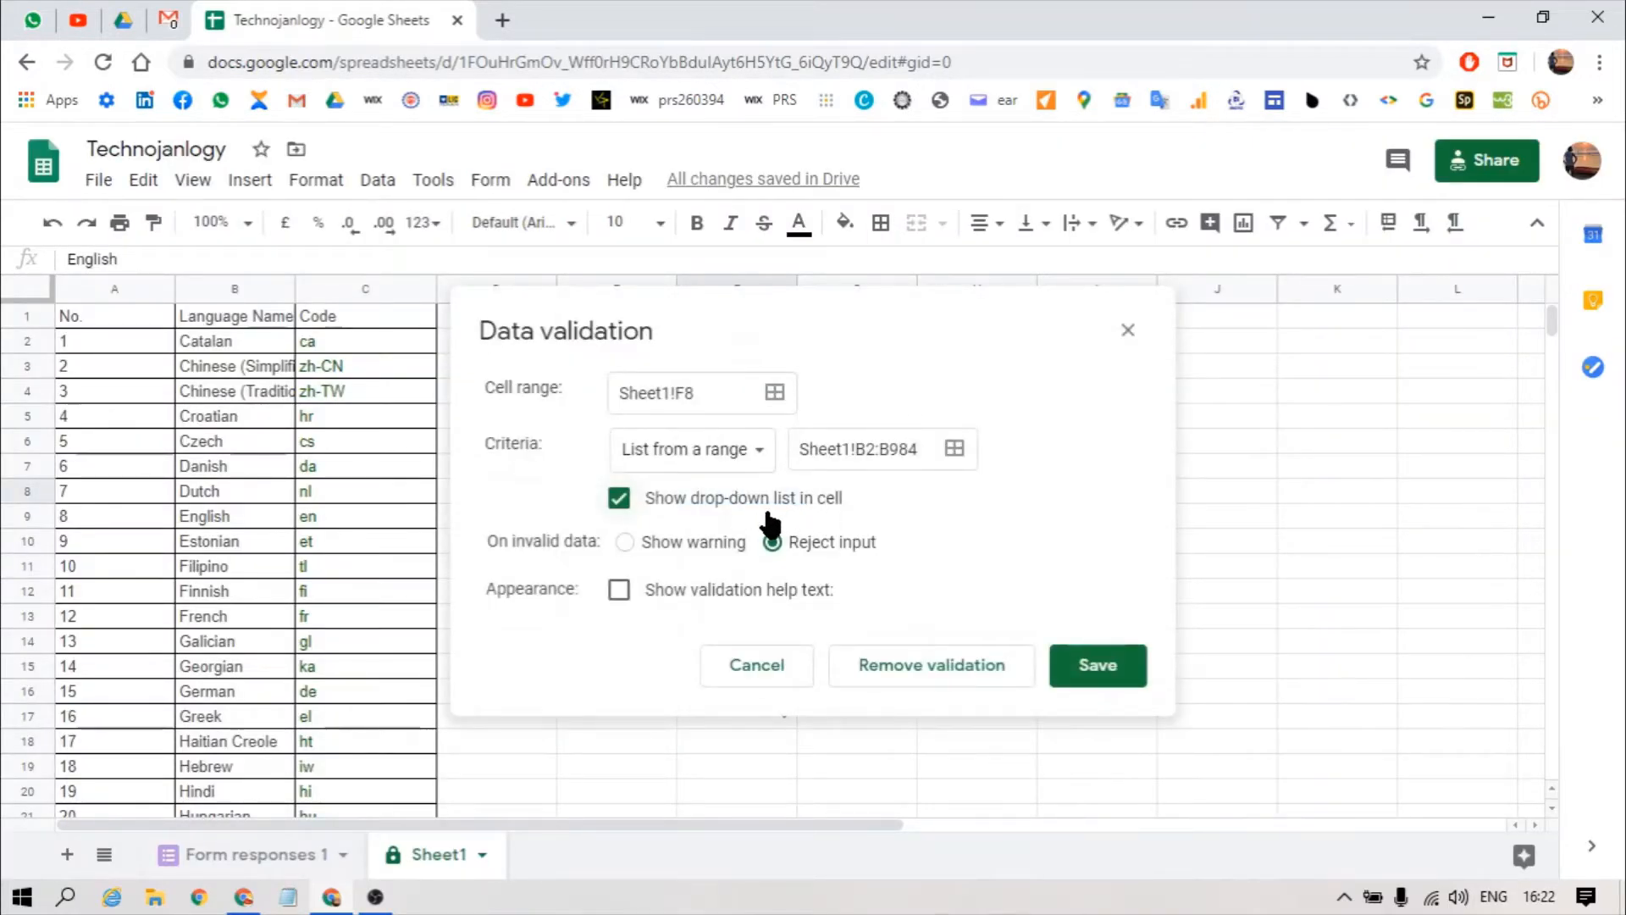
# Step: Change F8's rule to Show warning, save it, and enter 'abas4' in F8
pyautogui.click(618, 542)
pyautogui.click(1099, 679)
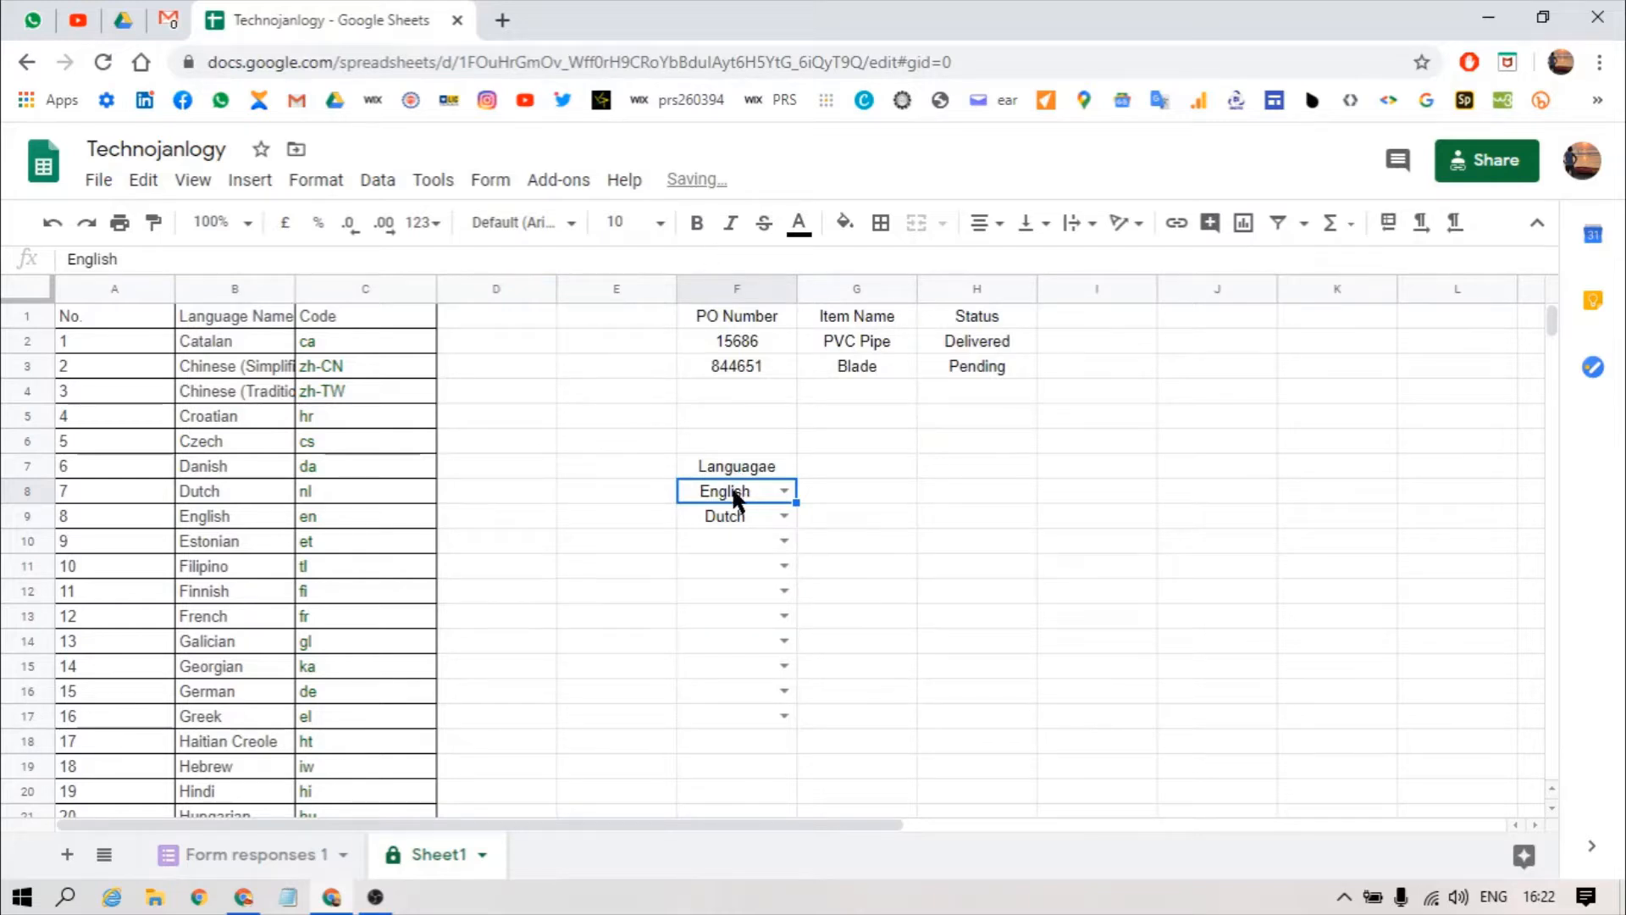
pyautogui.write('abas4')
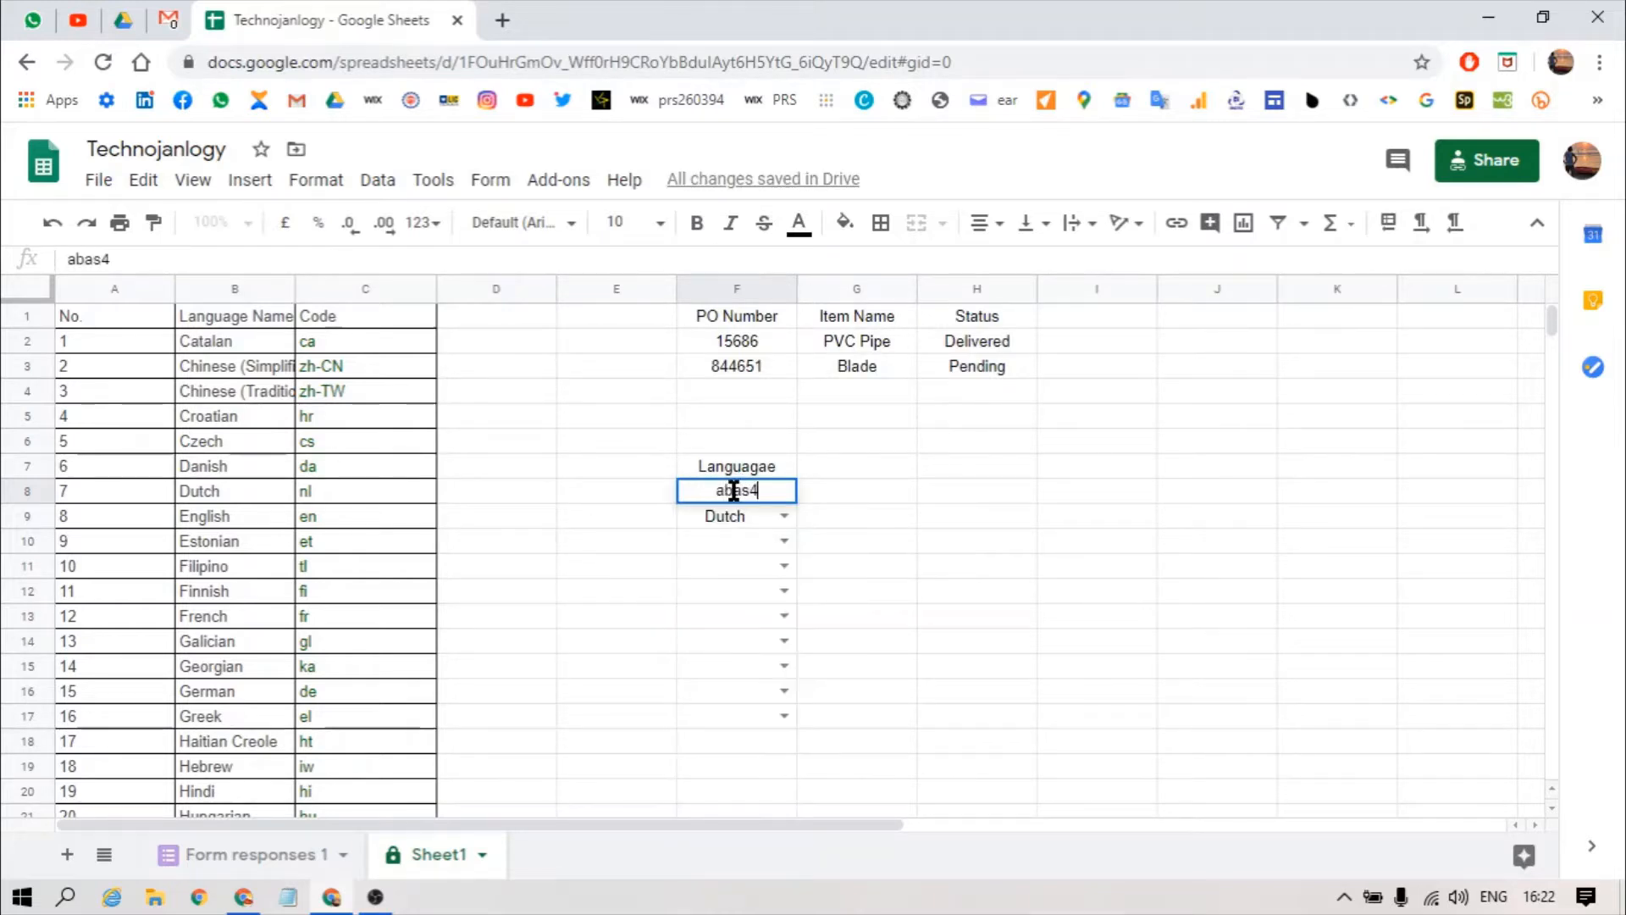
pyautogui.press('Return')
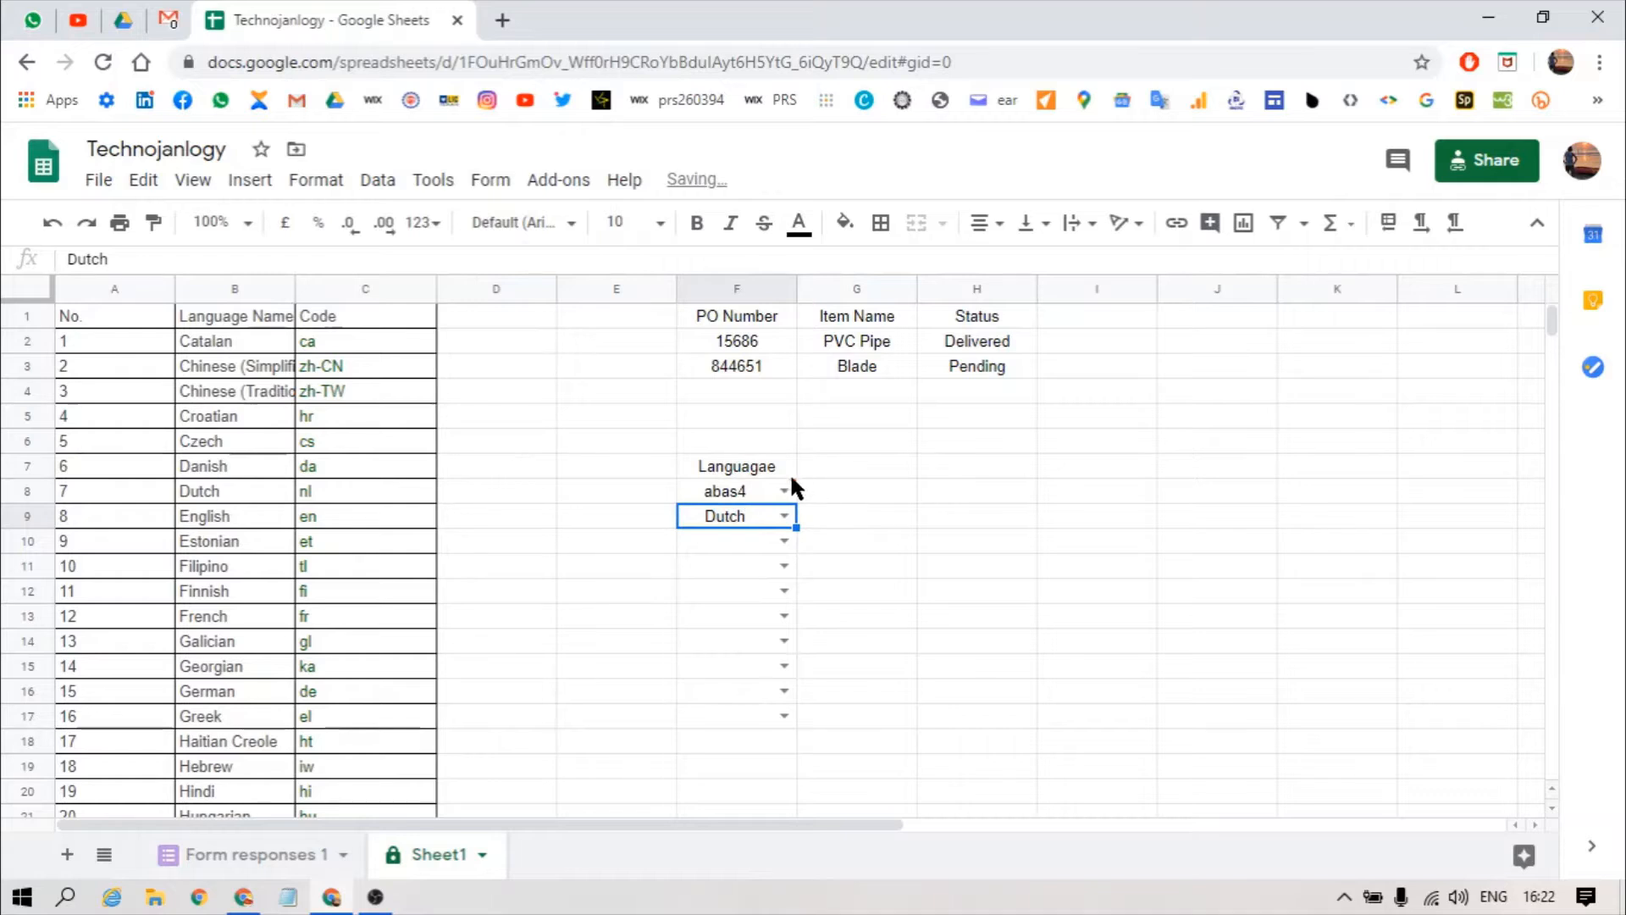
# Step: Inspect the flagged F8, test 'sdf' in F11 and dismiss the rejection error
pyautogui.moveTo(789, 491)
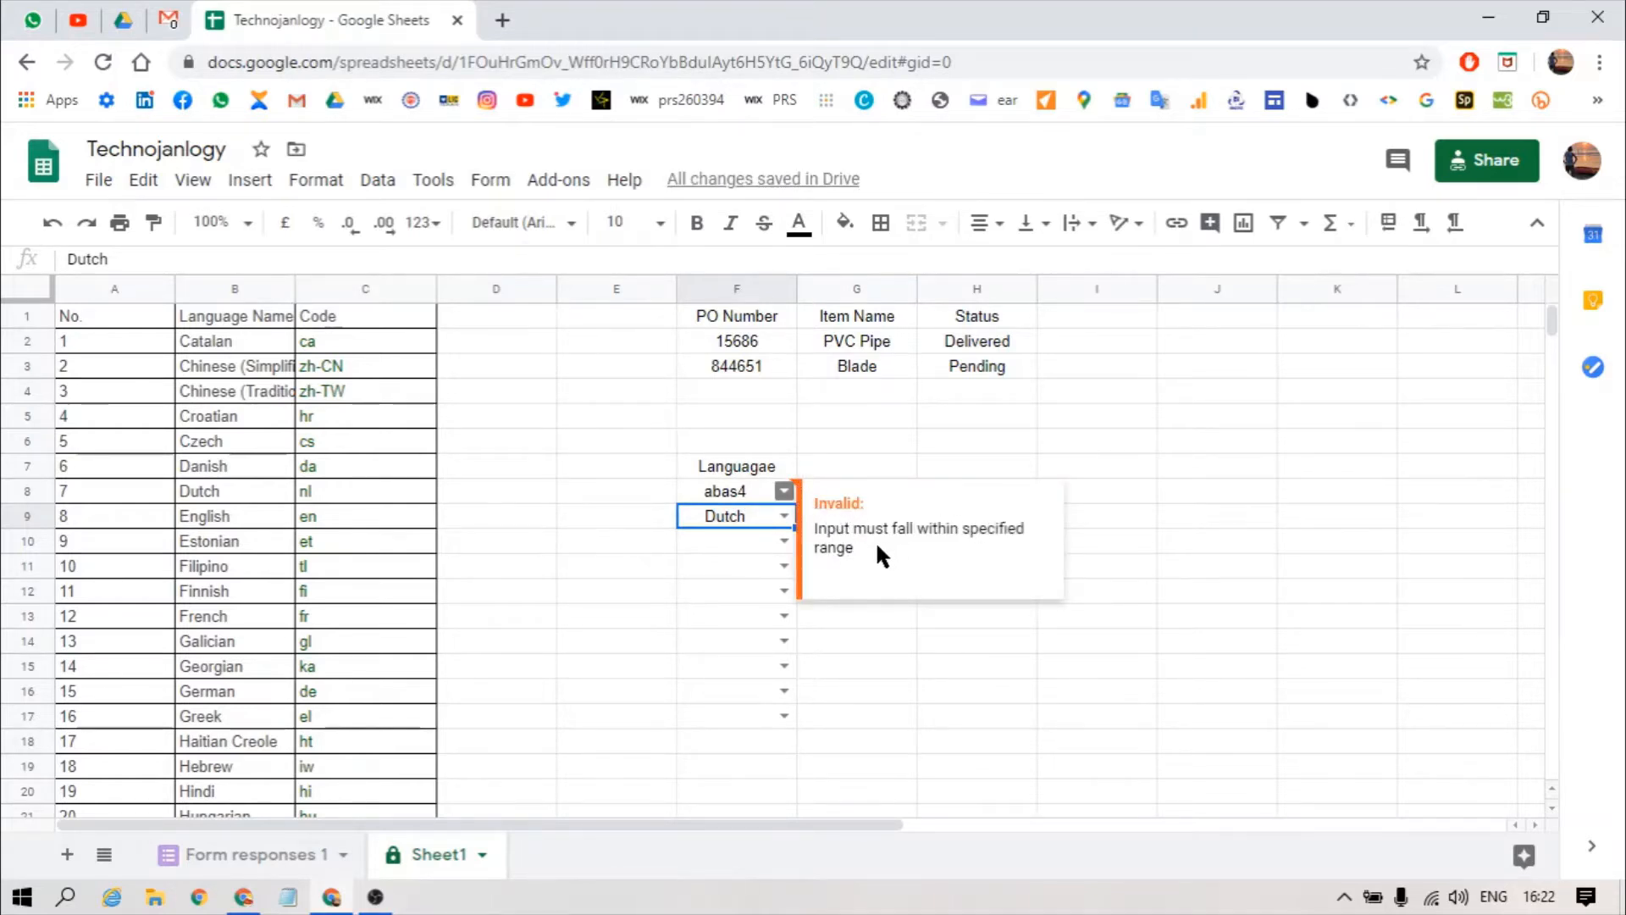
pyautogui.click(745, 494)
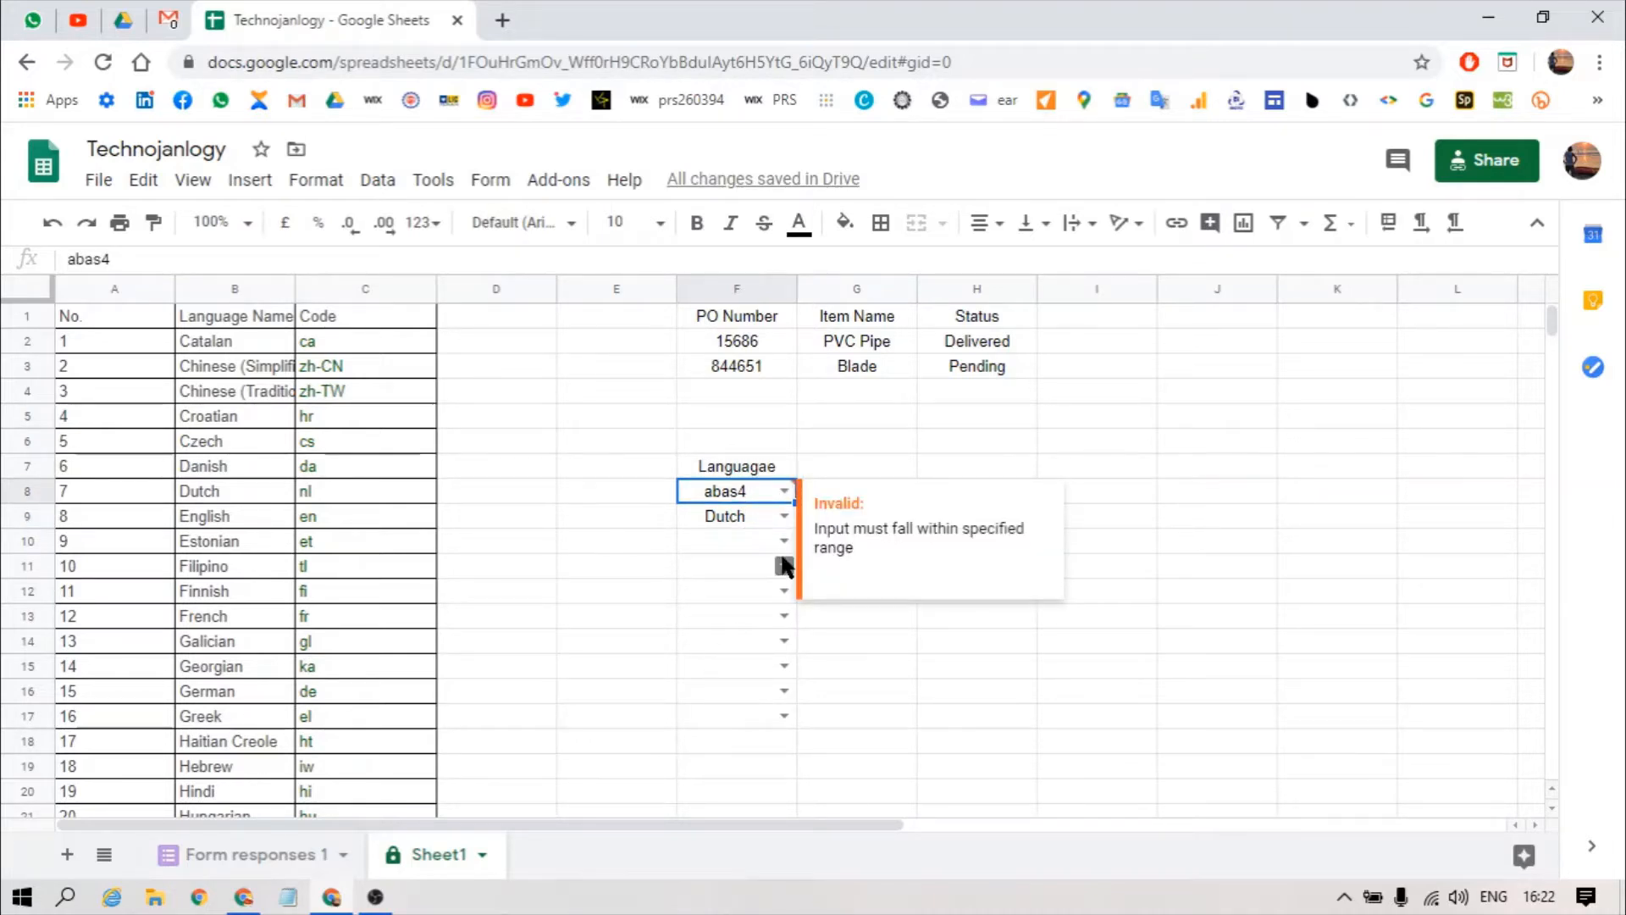
pyautogui.click(749, 515)
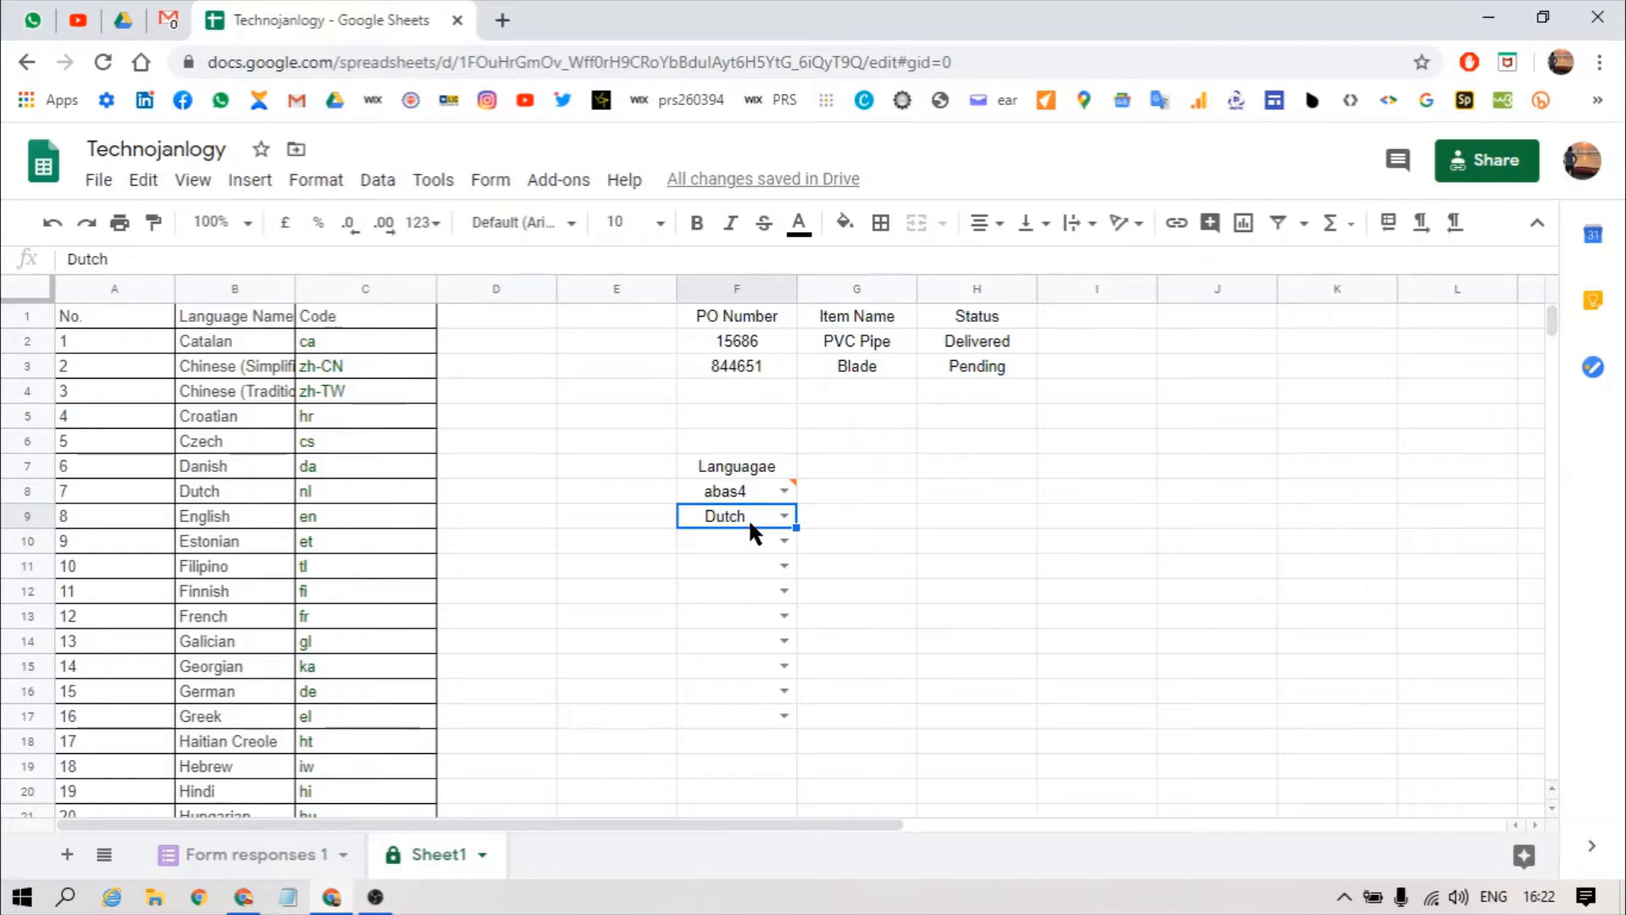
pyautogui.click(728, 573)
pyautogui.write('sdf')
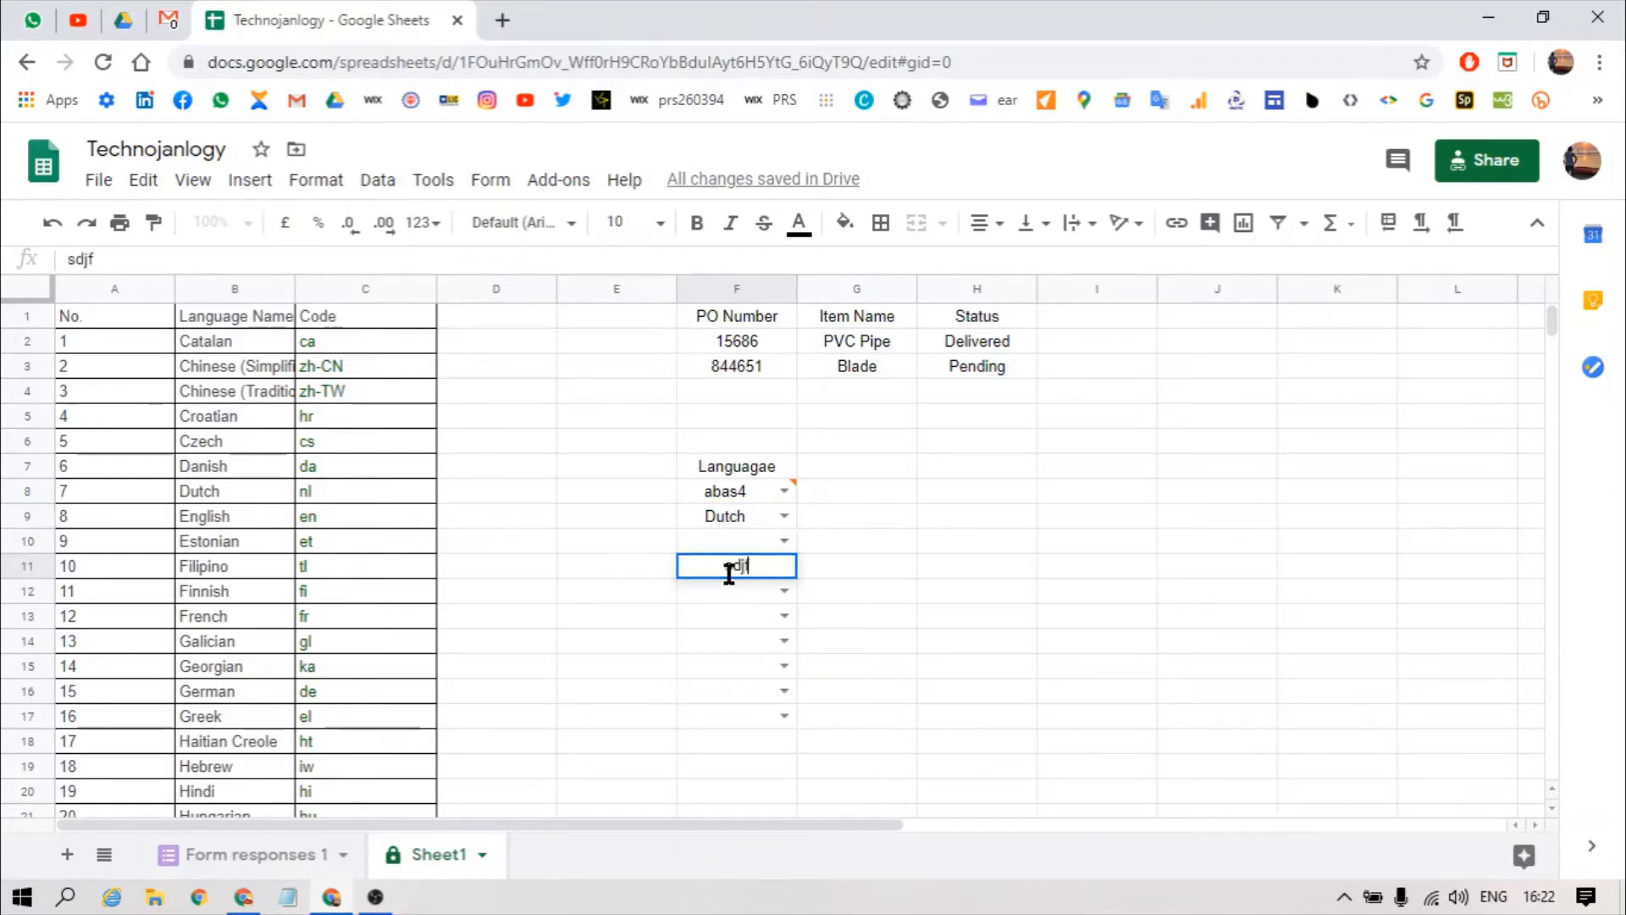
pyautogui.press('Return')
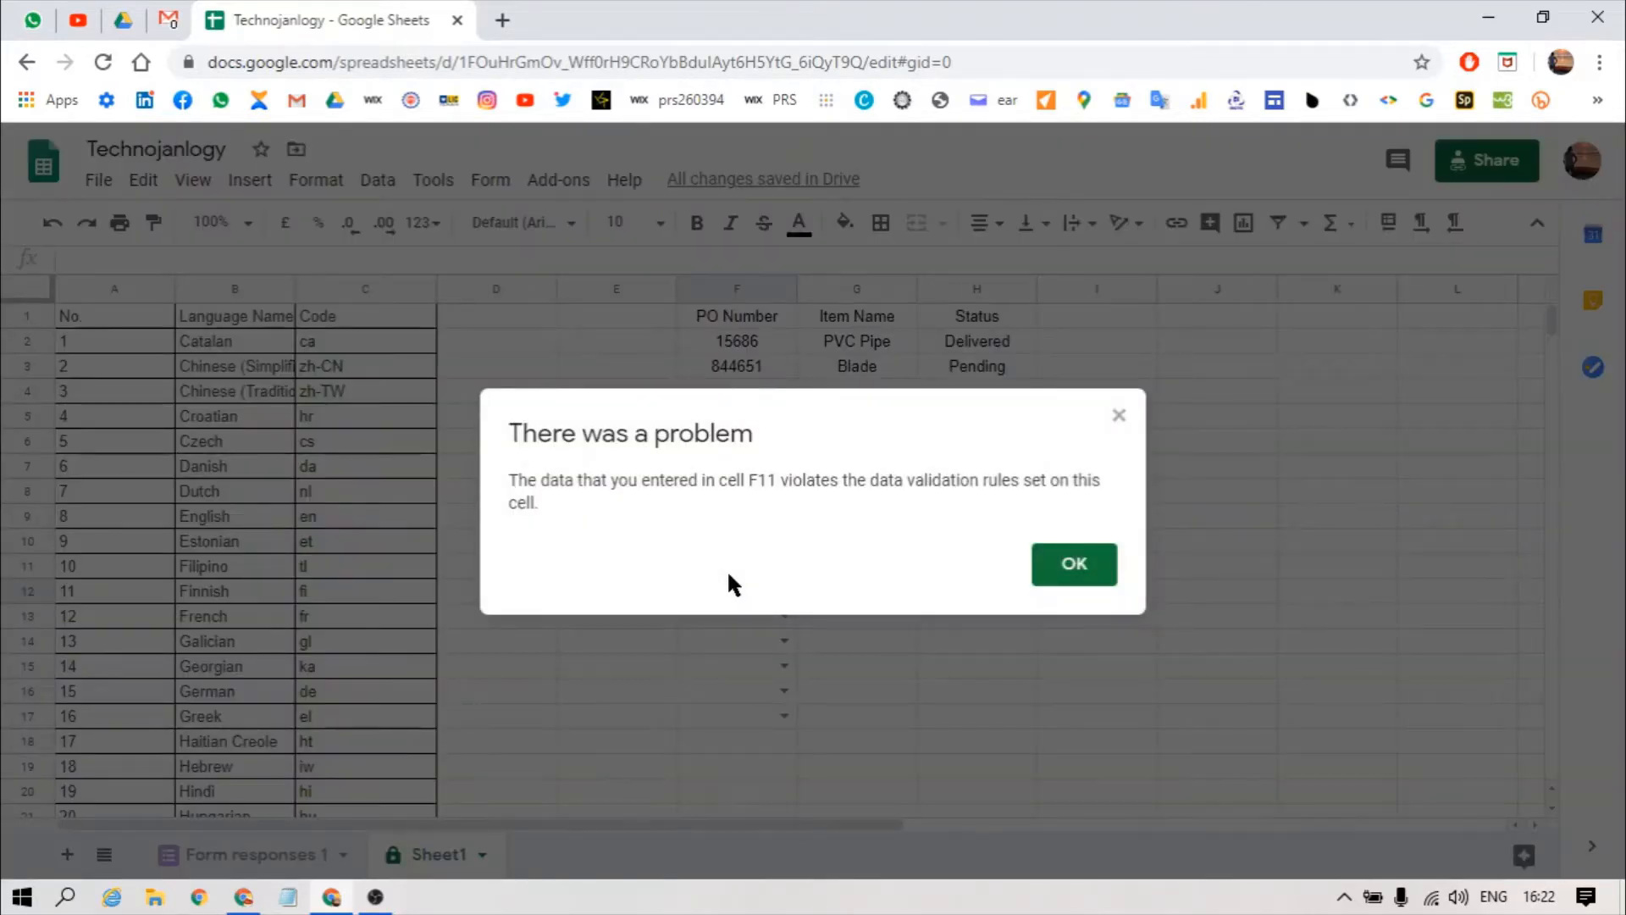
pyautogui.press('Return')
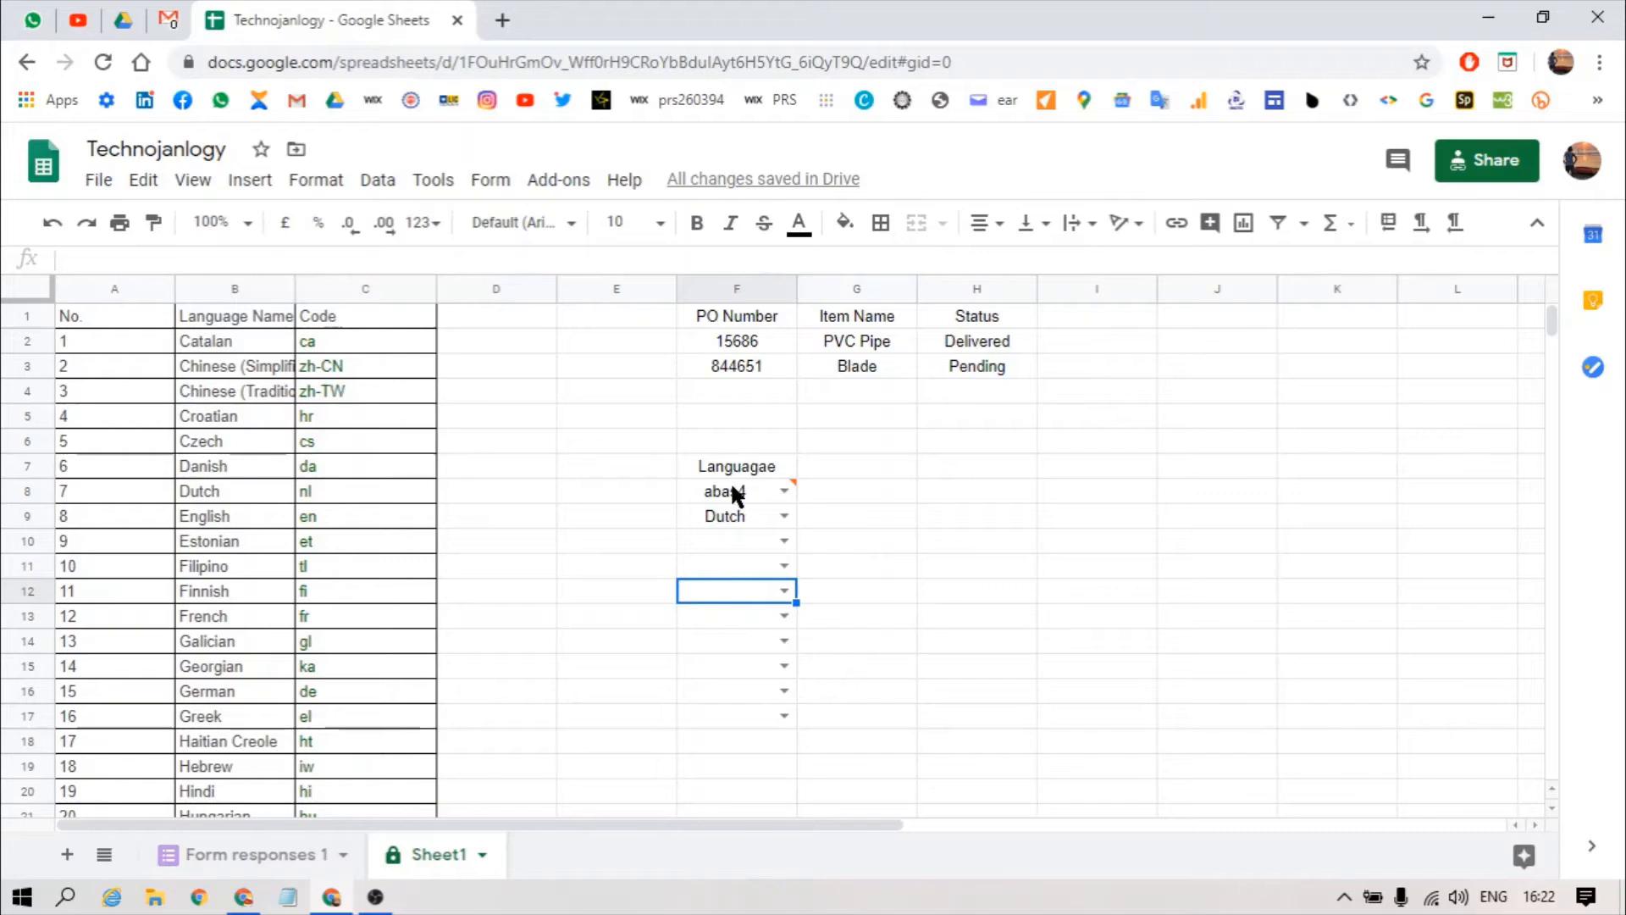
pyautogui.click(734, 488)
pyautogui.hotkey('alt', 'a')
# Step: Set F8 back to Reject input with help text 'chosse from this' and save
pyautogui.press('v')
pyautogui.press('v')
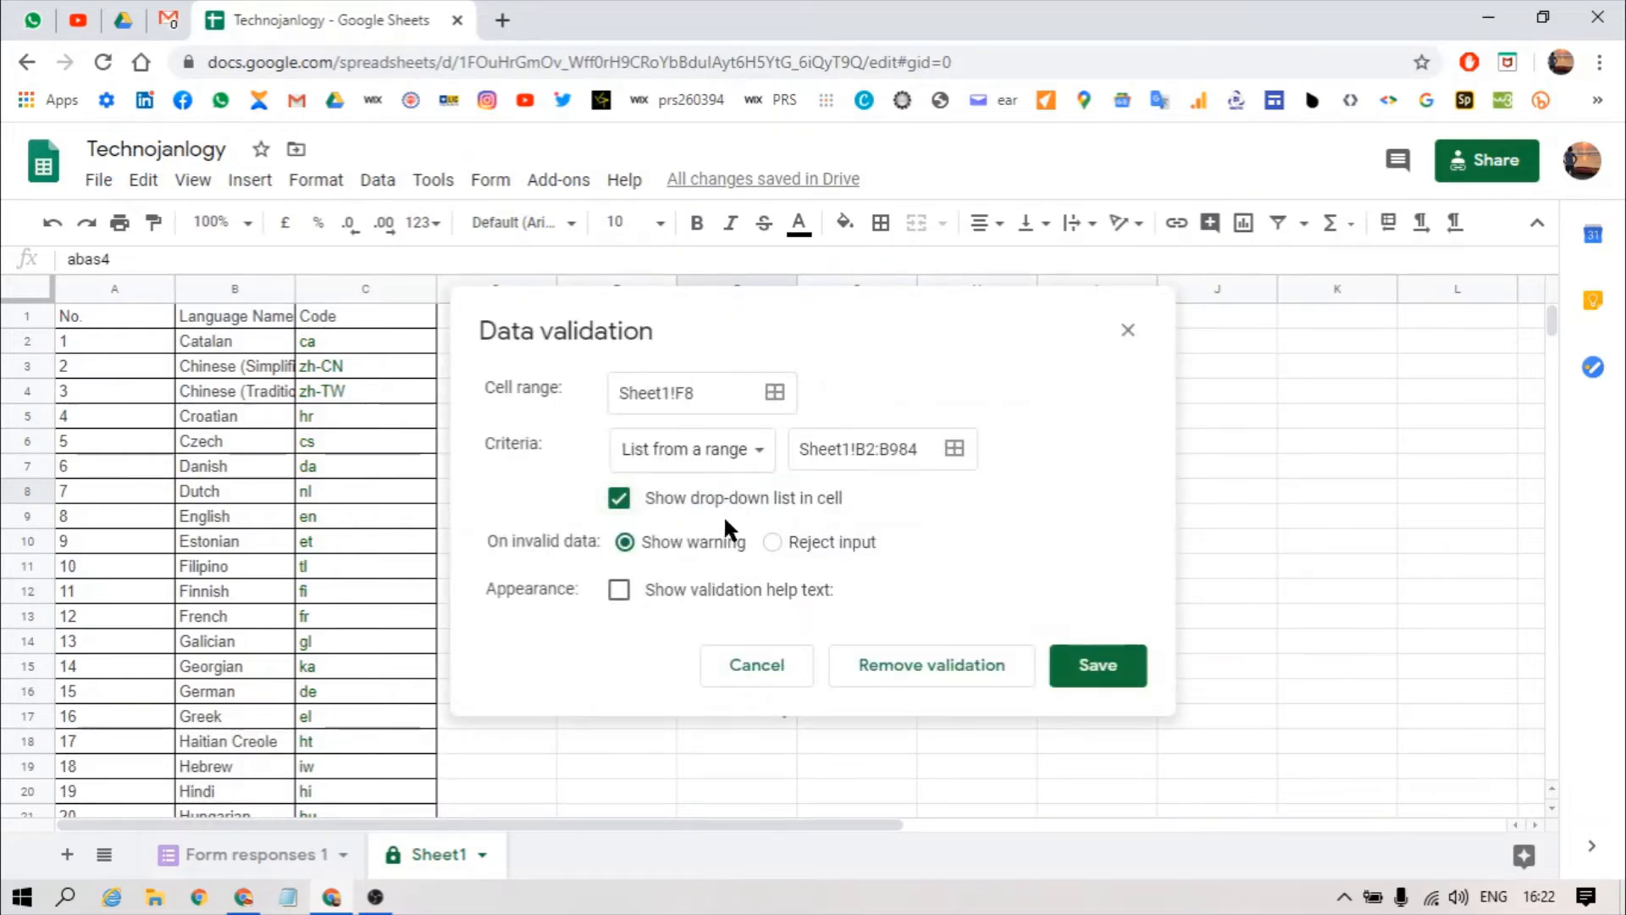
pyautogui.click(791, 538)
pyautogui.click(628, 599)
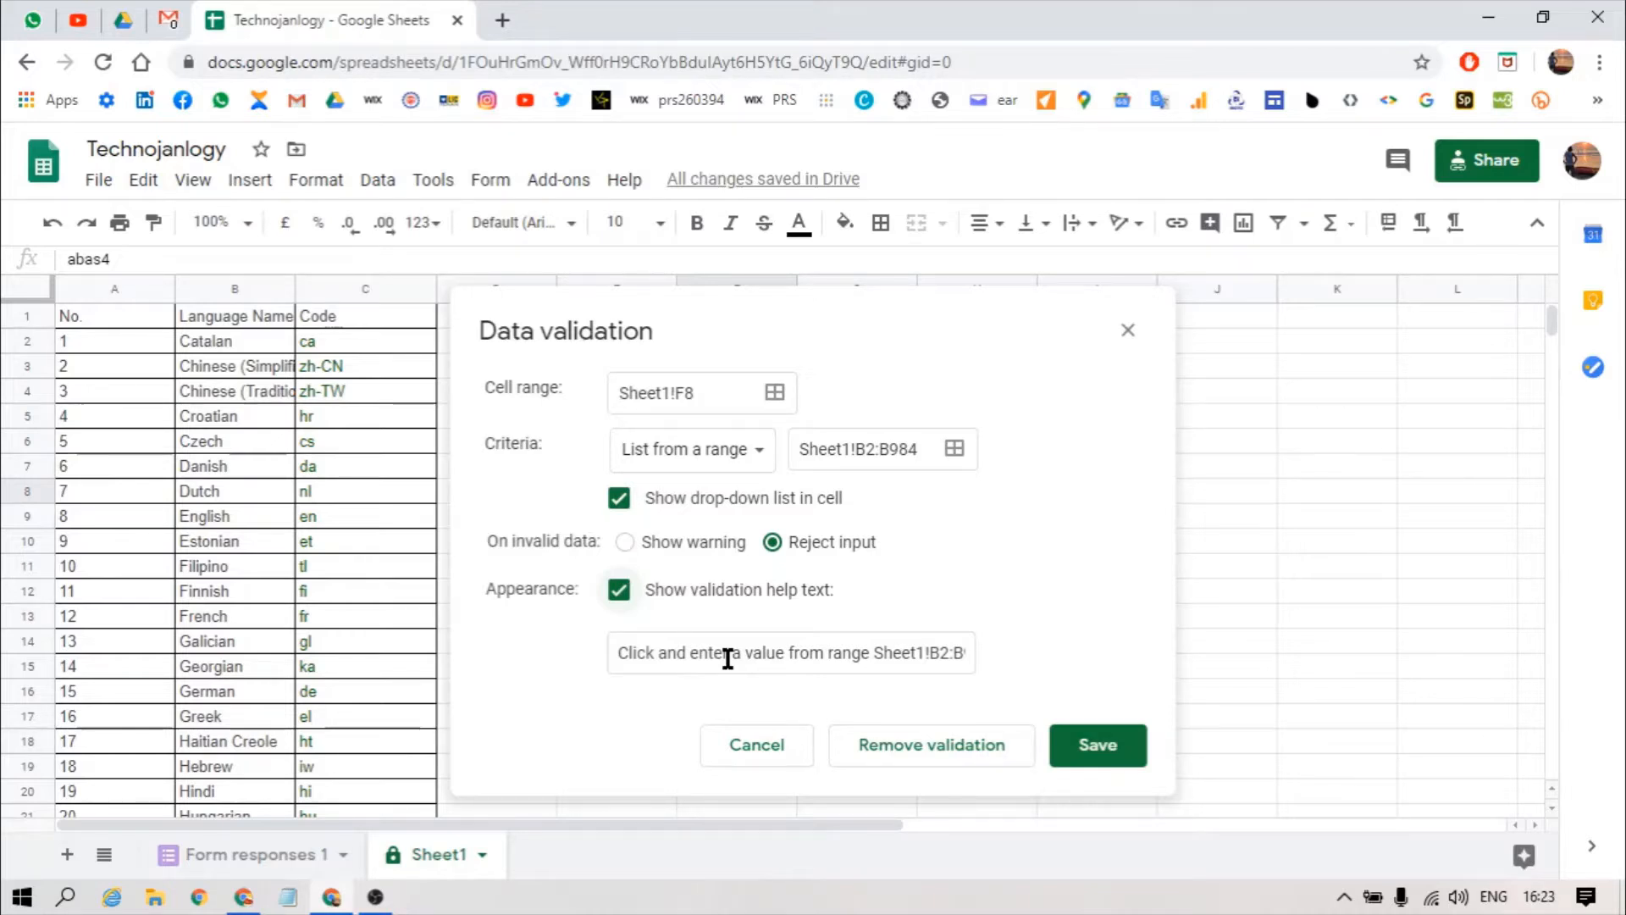
pyautogui.tripleClick(770, 654)
pyautogui.write('ch')
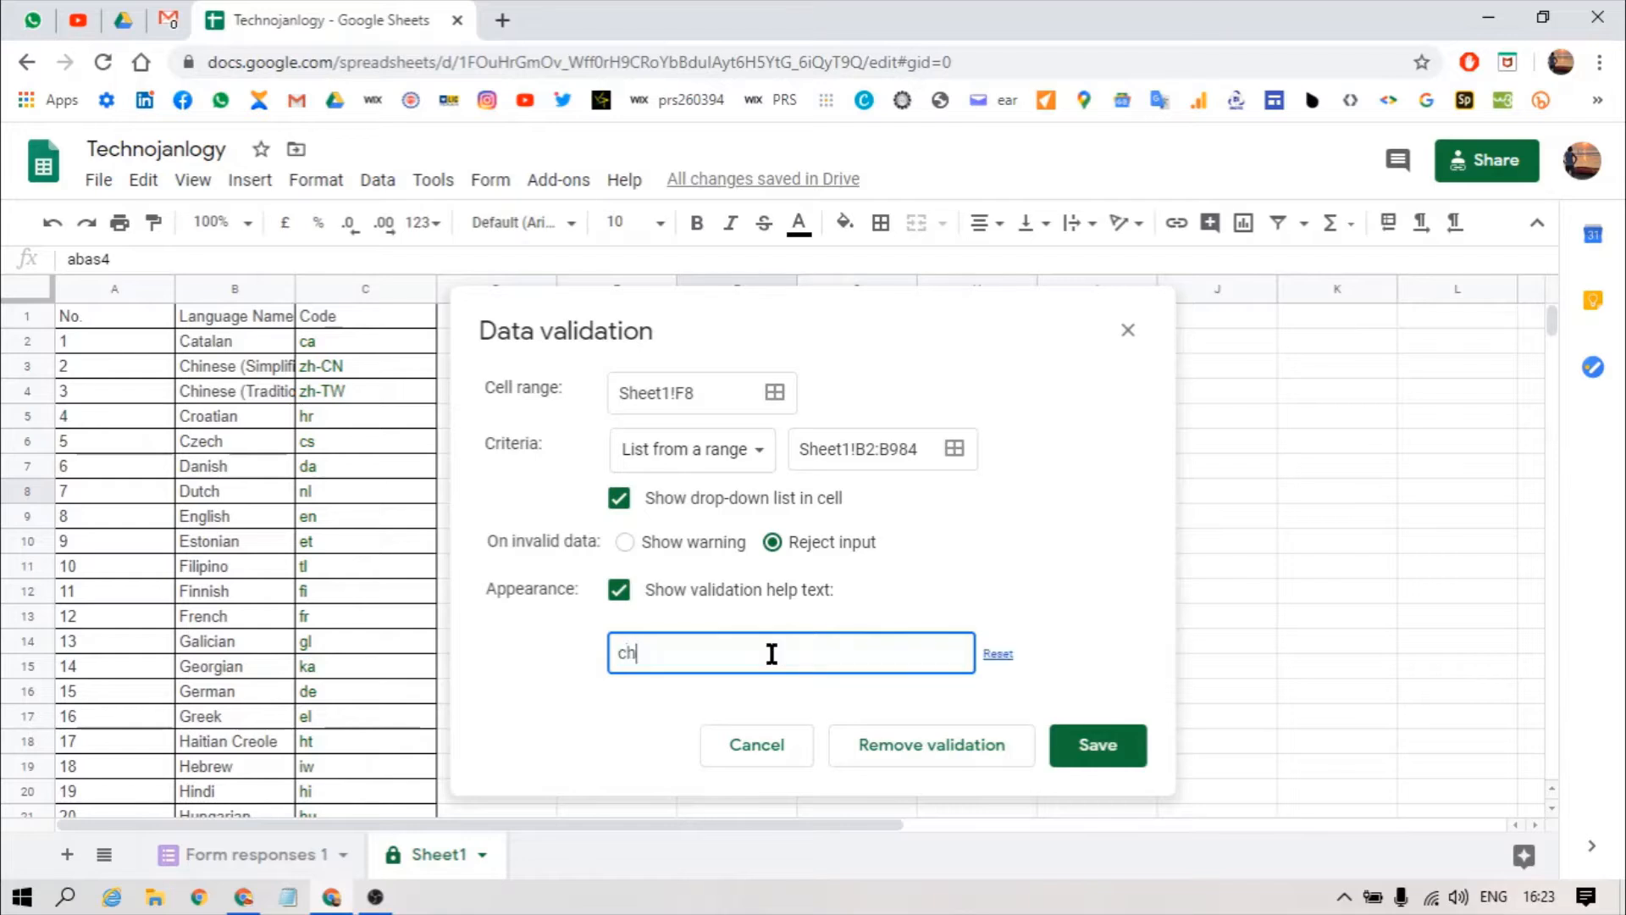
pyautogui.write('osse from this')
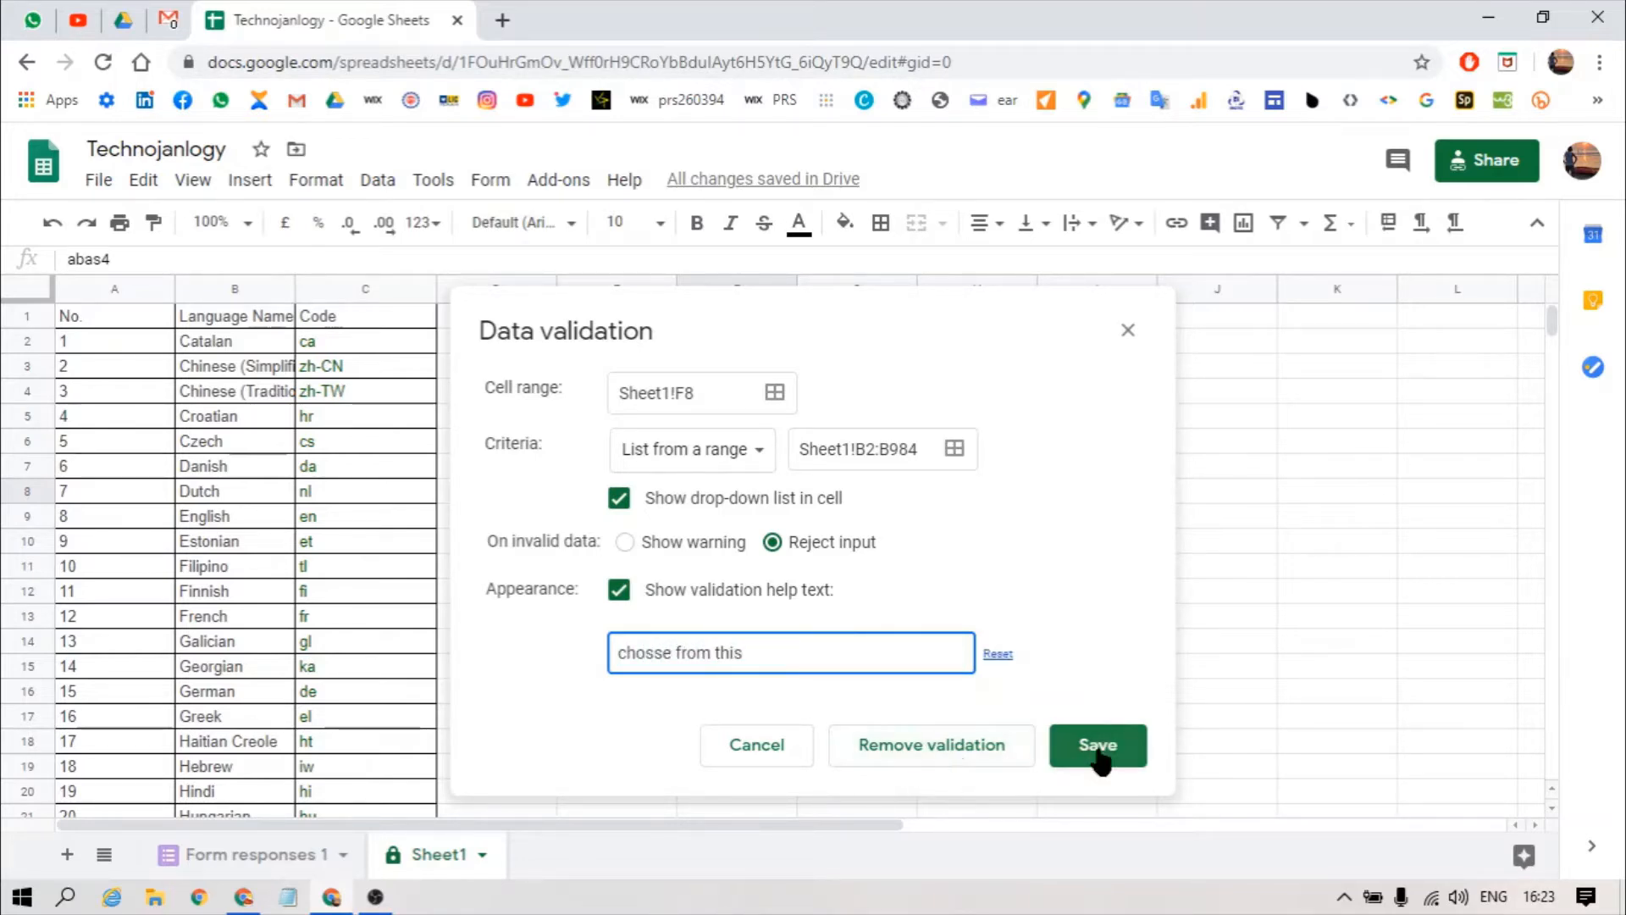
pyautogui.click(1101, 746)
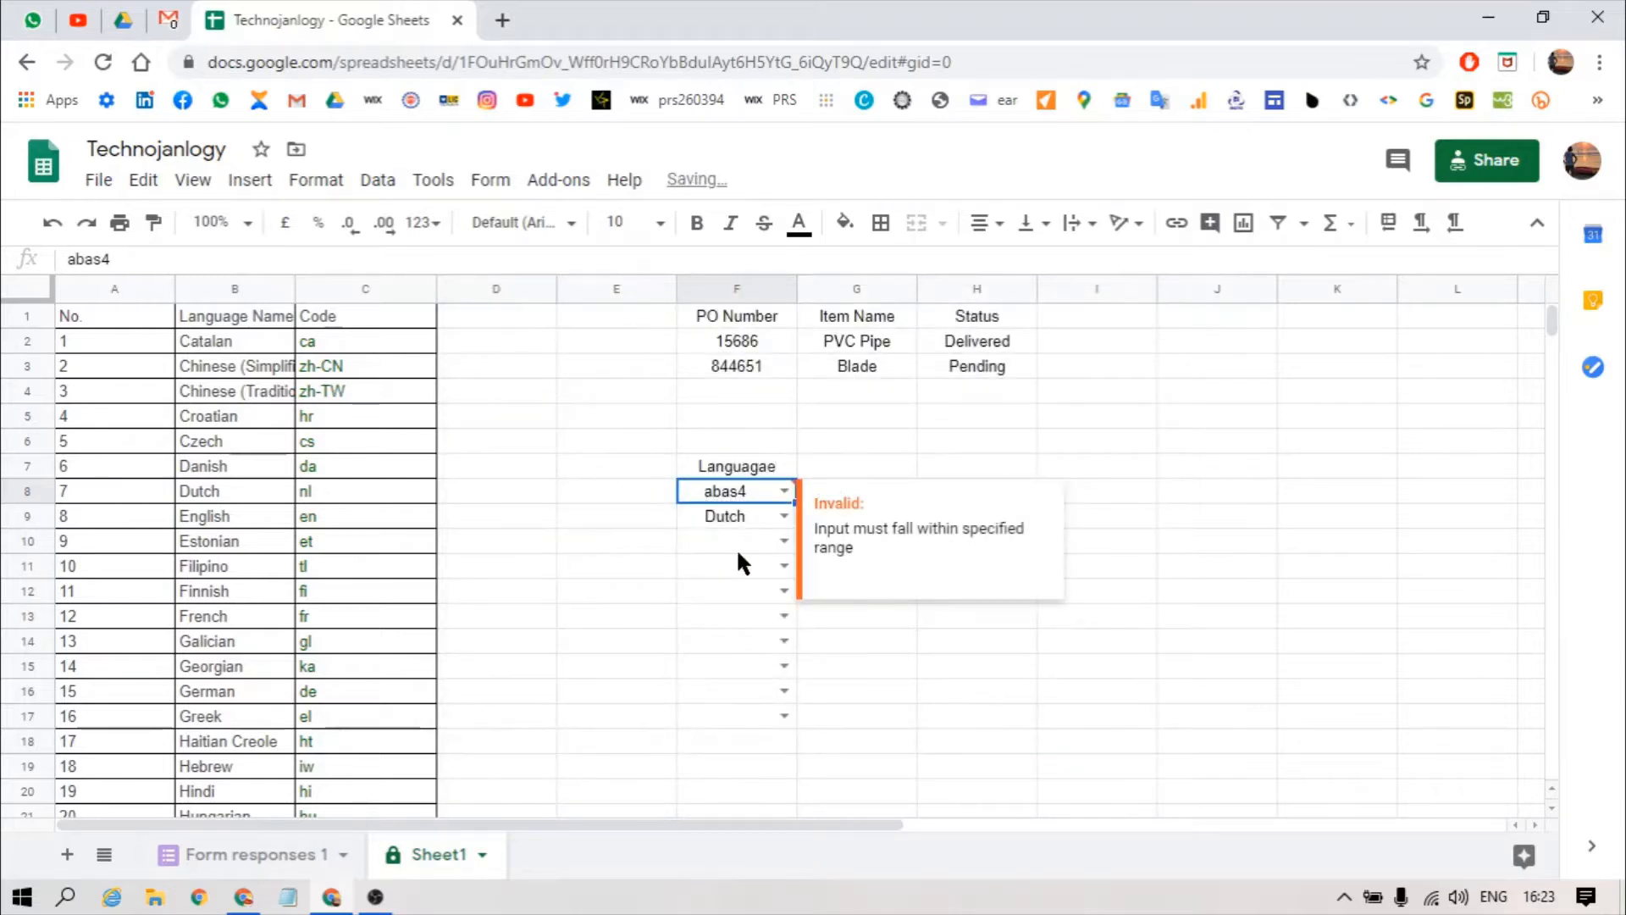
# Step: Check F10's language list, then choose Catalan for F8 in place of abas4
pyautogui.click(742, 545)
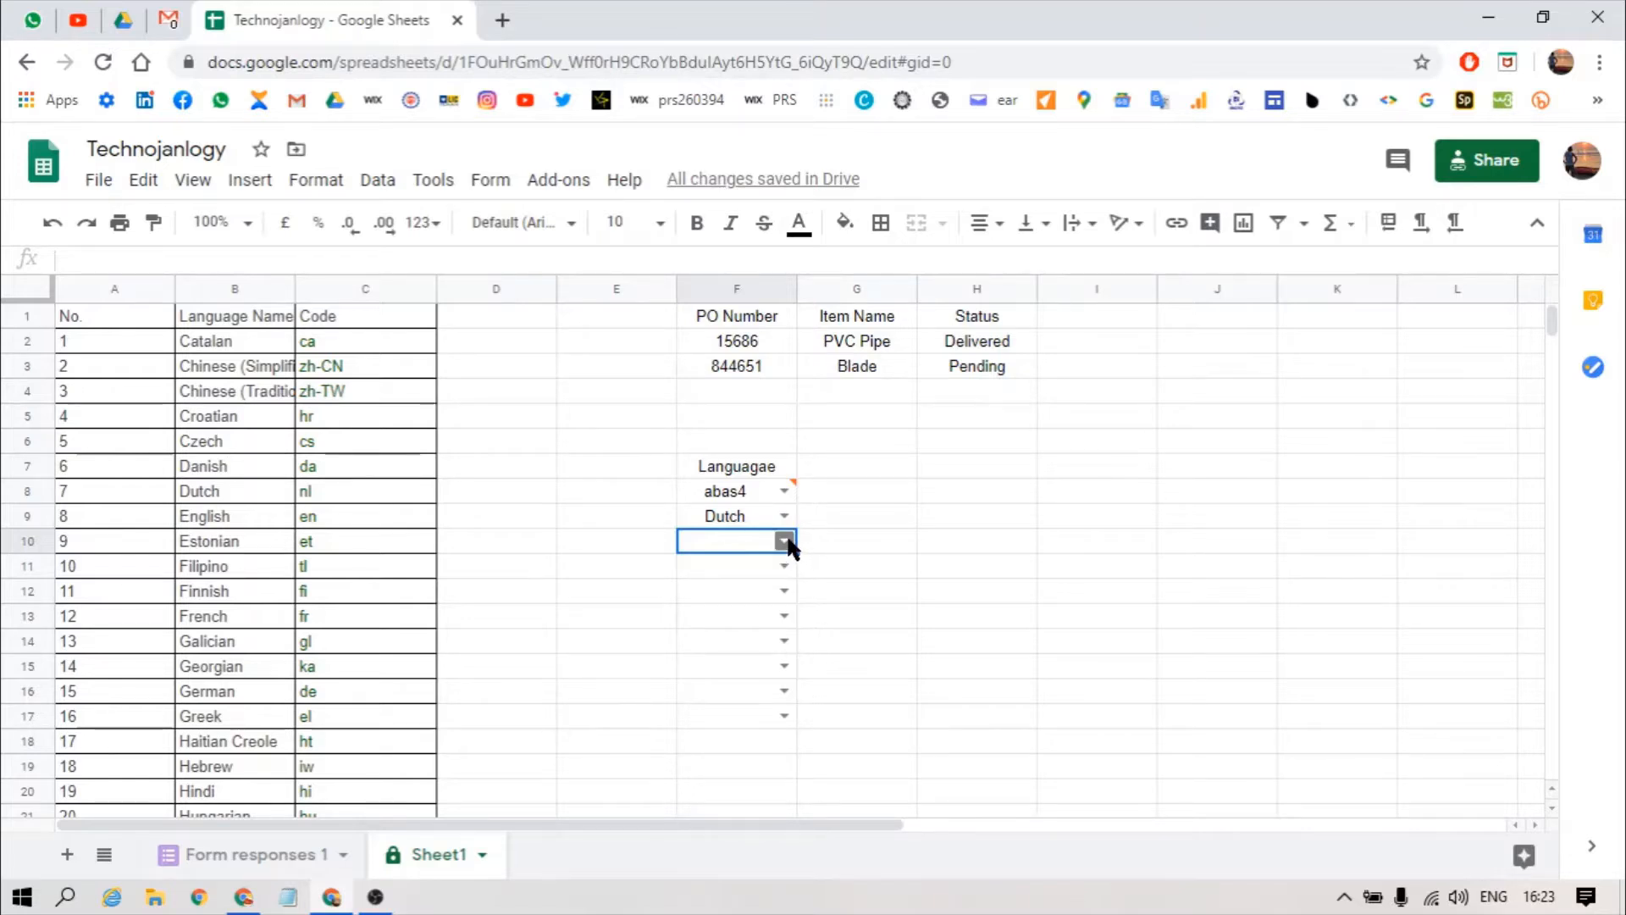
pyautogui.click(789, 537)
pyautogui.click(841, 544)
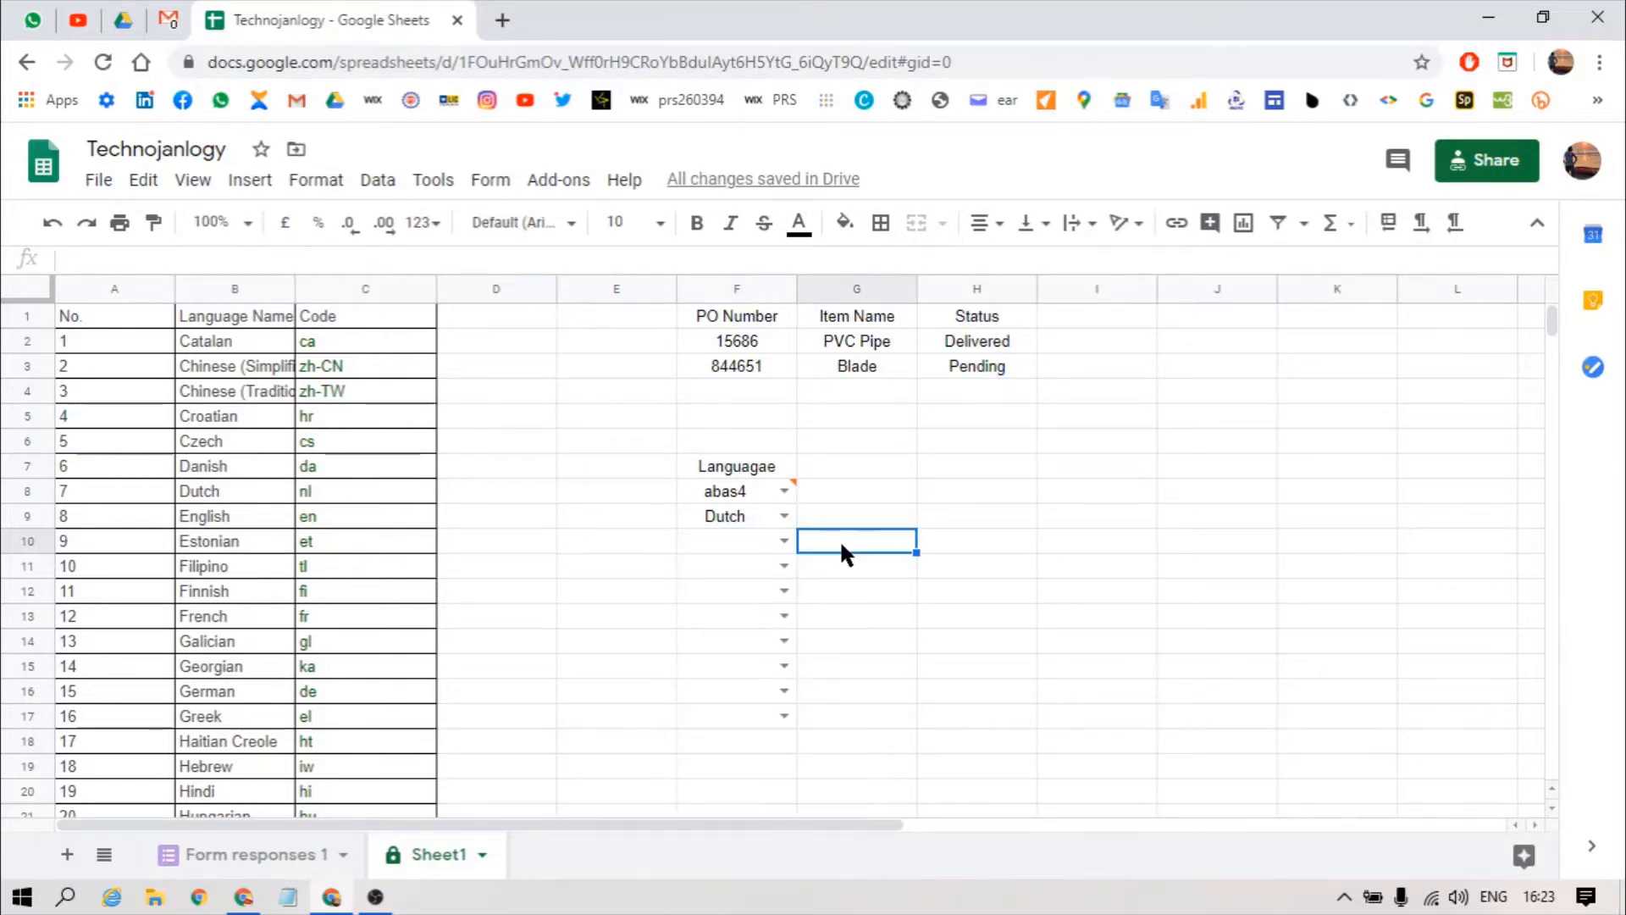
pyautogui.click(745, 488)
pyautogui.click(784, 491)
pyautogui.click(754, 523)
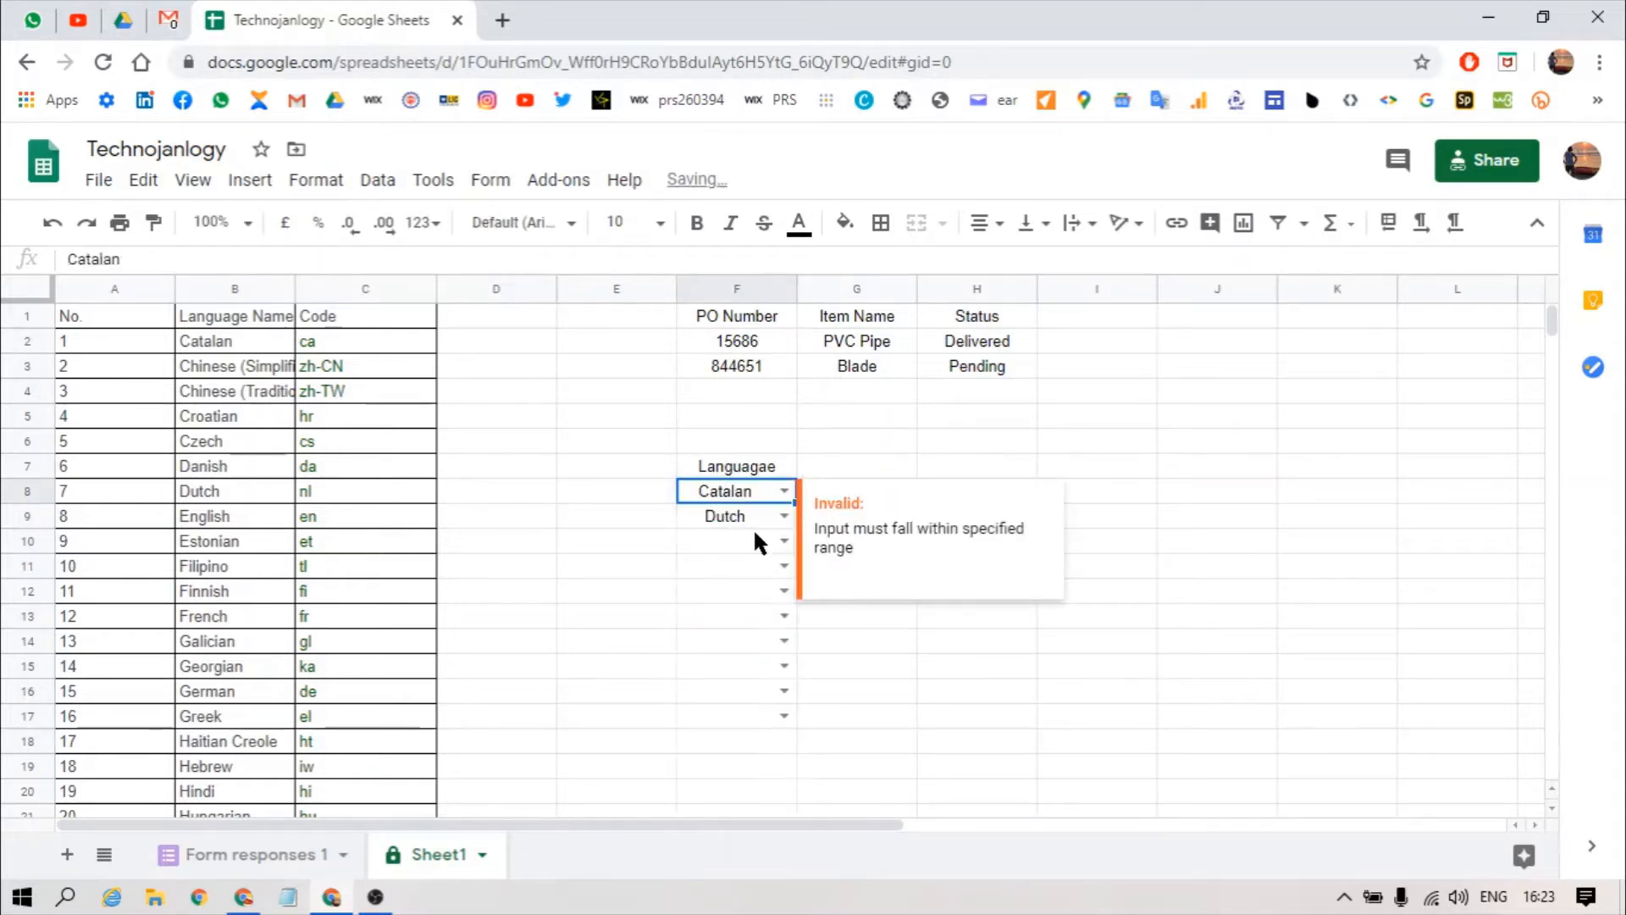
pyautogui.click(750, 525)
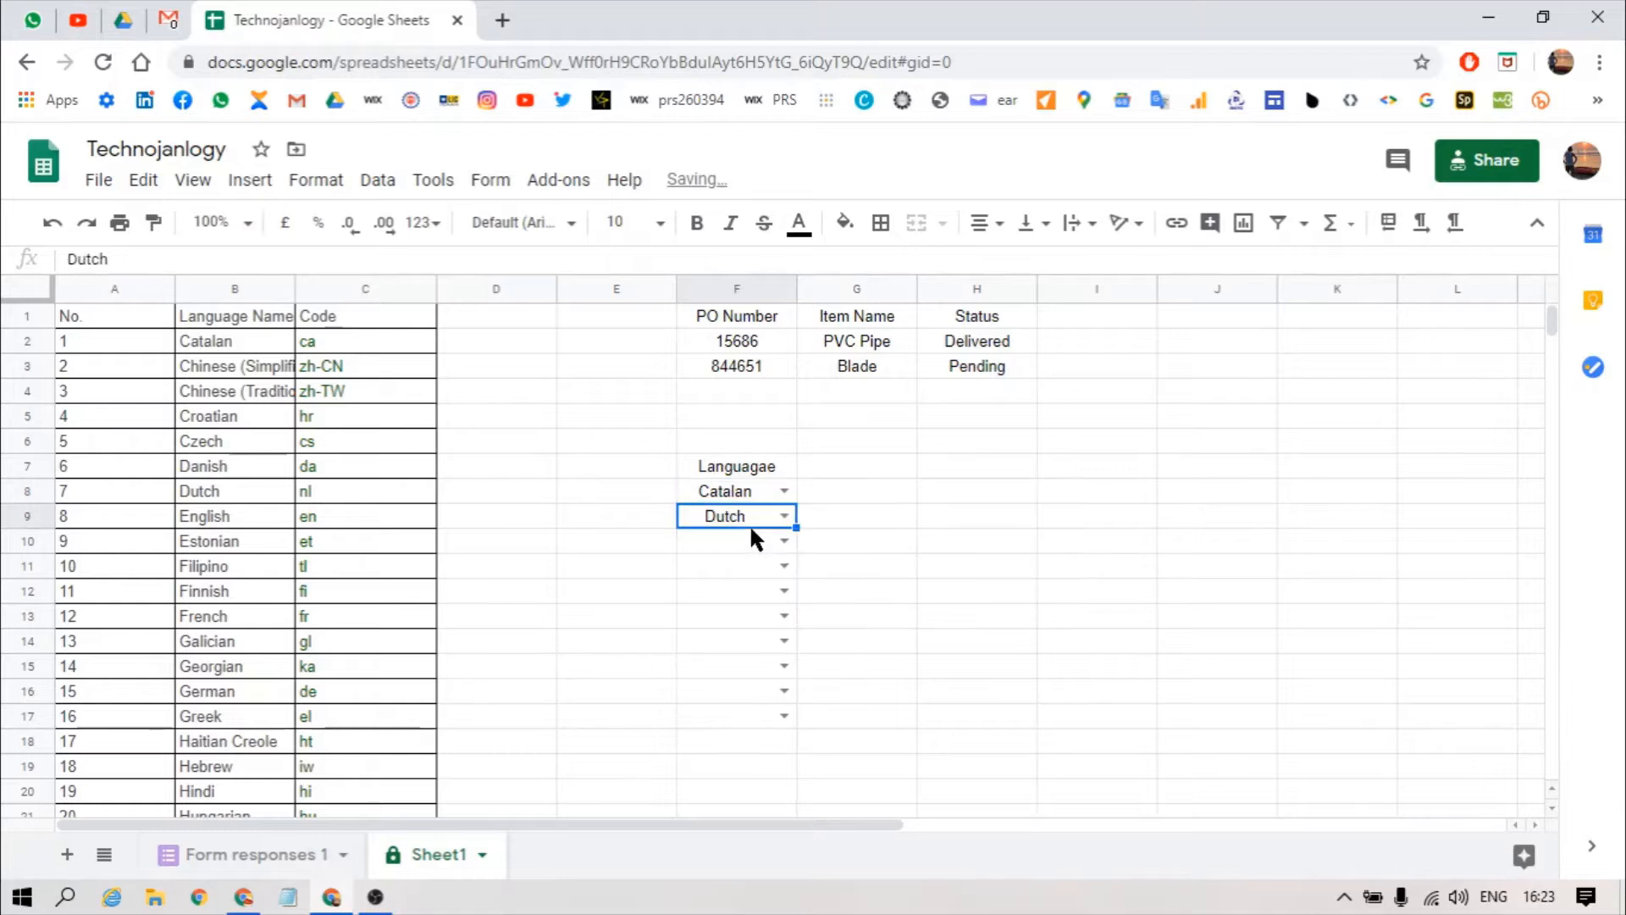
pyautogui.doubleClick(786, 489)
pyautogui.click(876, 505)
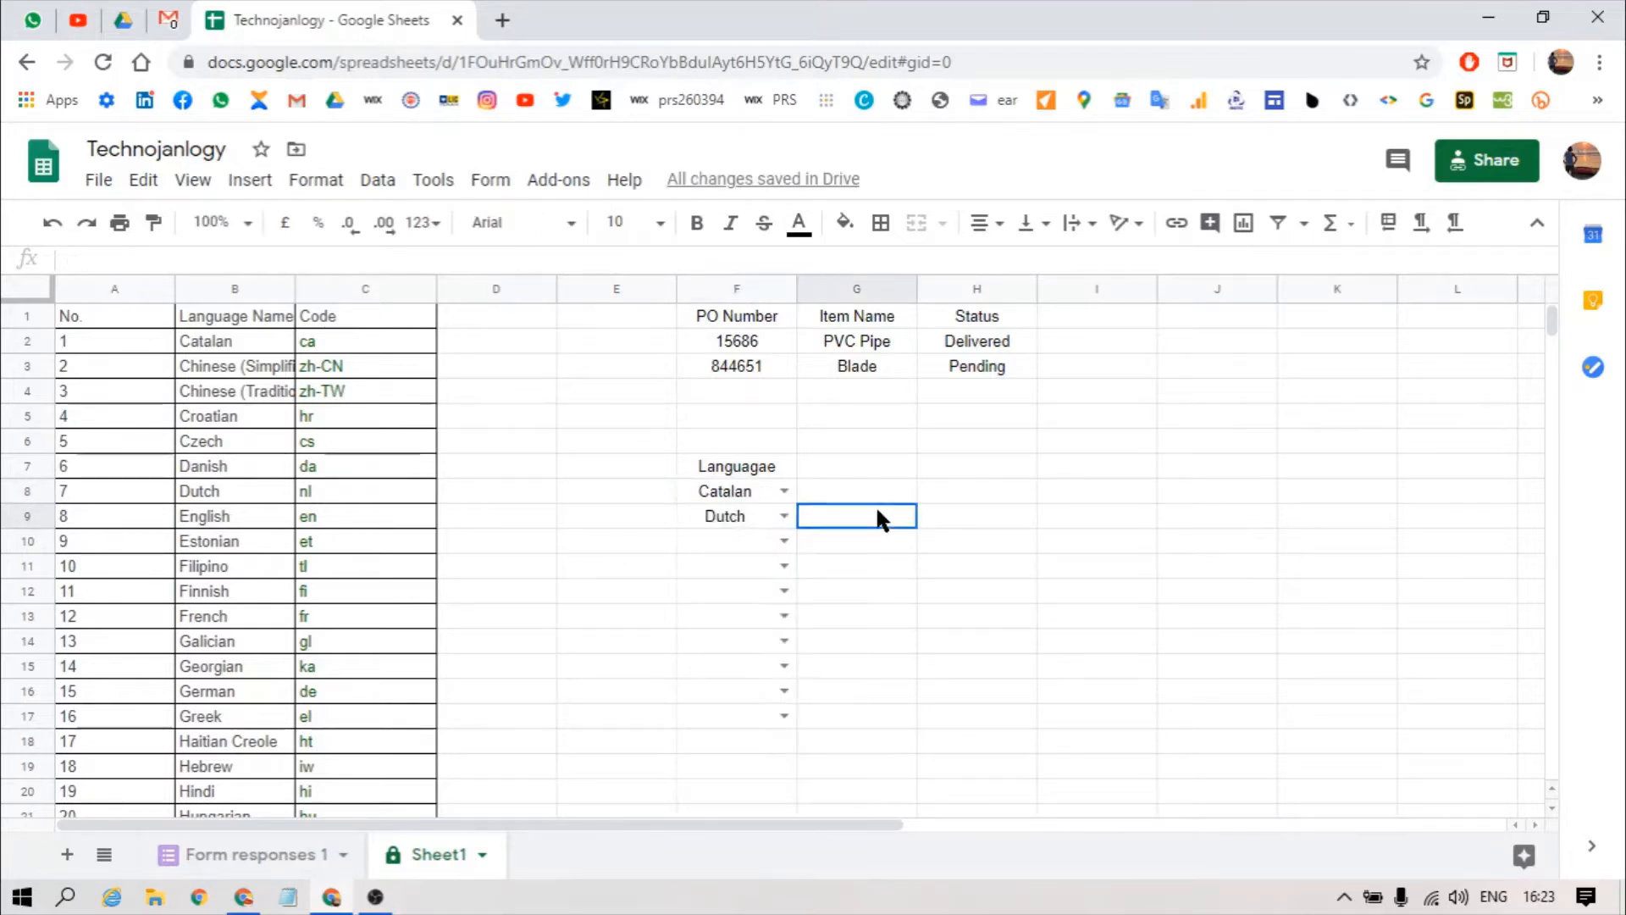
pyautogui.click(760, 484)
# Step: Fix one letter of F8's help text and save the rule
pyautogui.hotkey('alt', 'a')
pyautogui.press('v')
pyautogui.press('v')
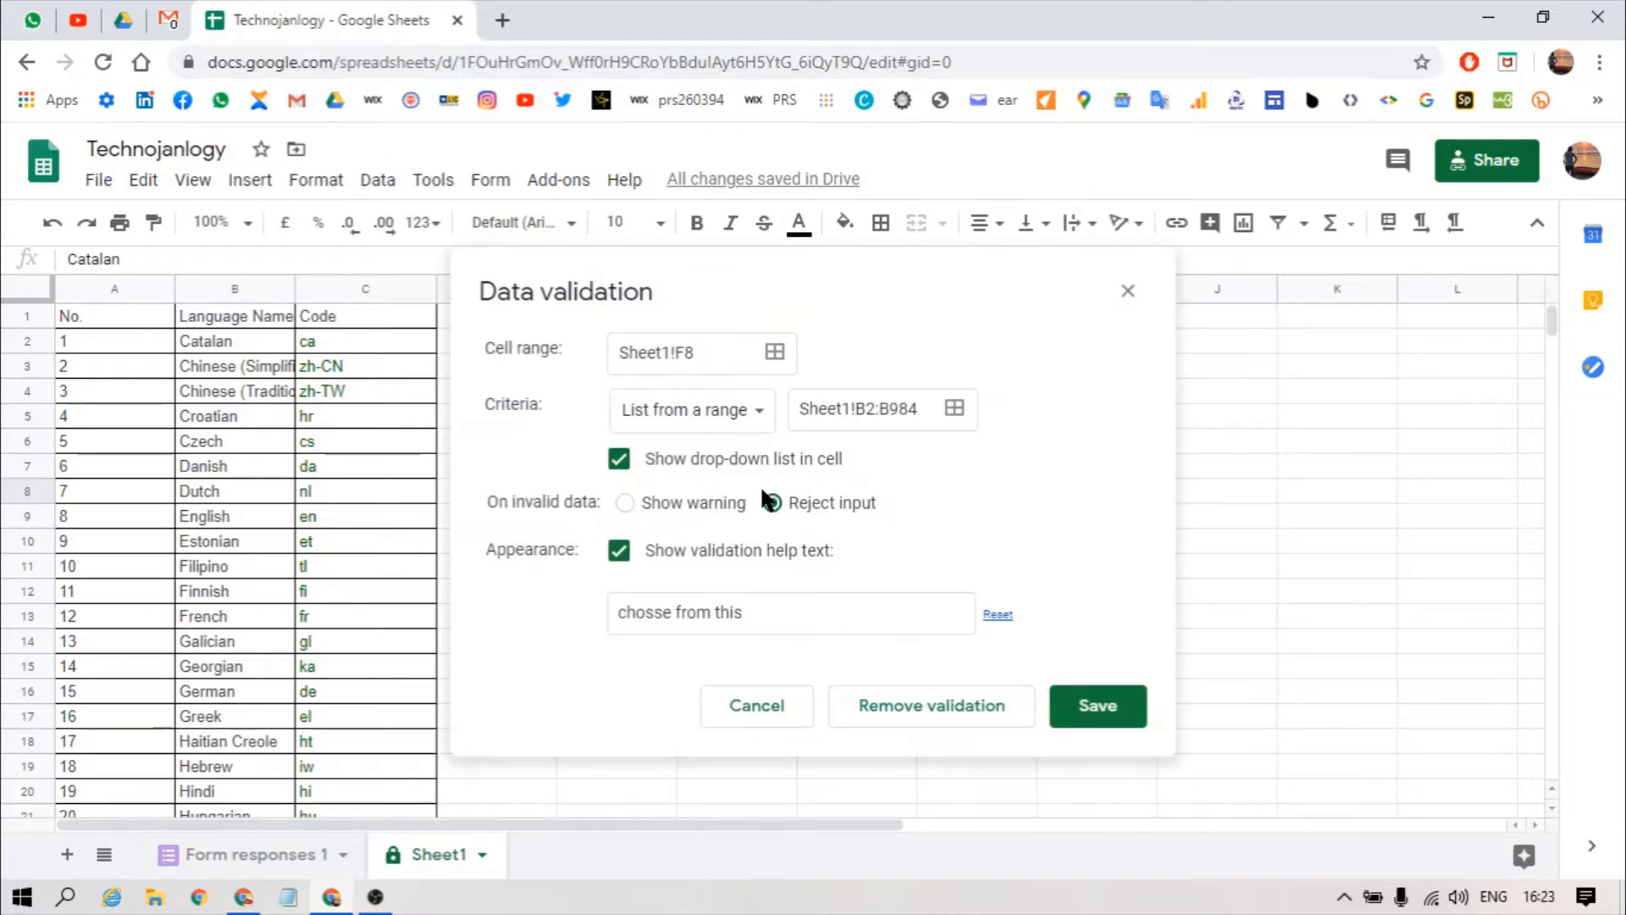
pyautogui.click(659, 613)
pyautogui.press('BackSpace')
pyautogui.write('o')
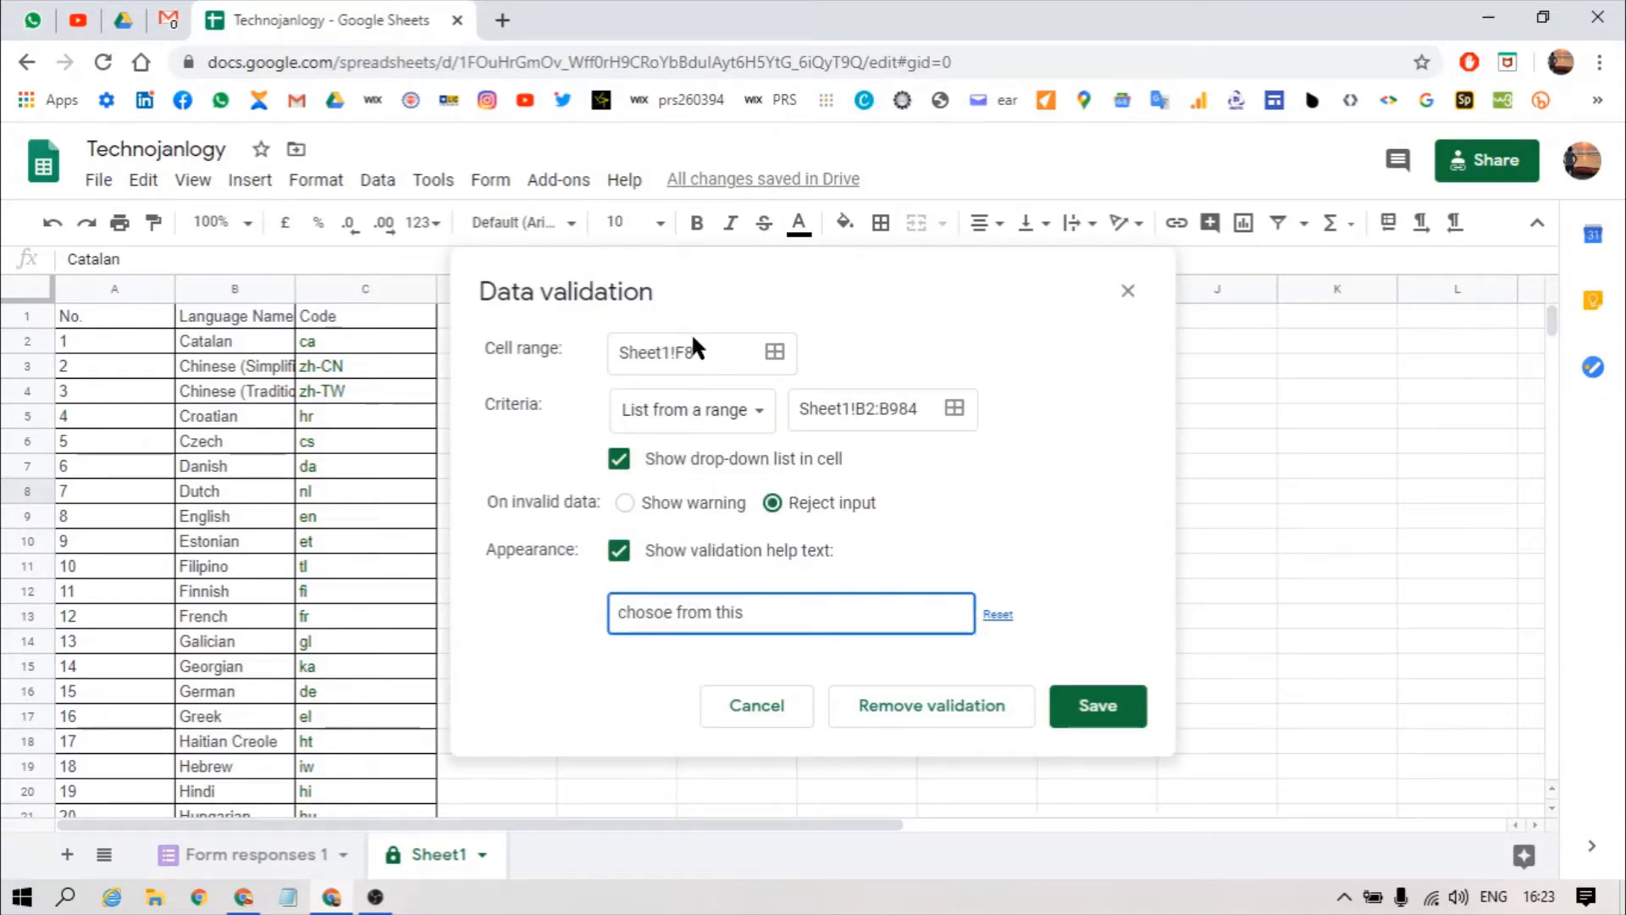
pyautogui.click(722, 350)
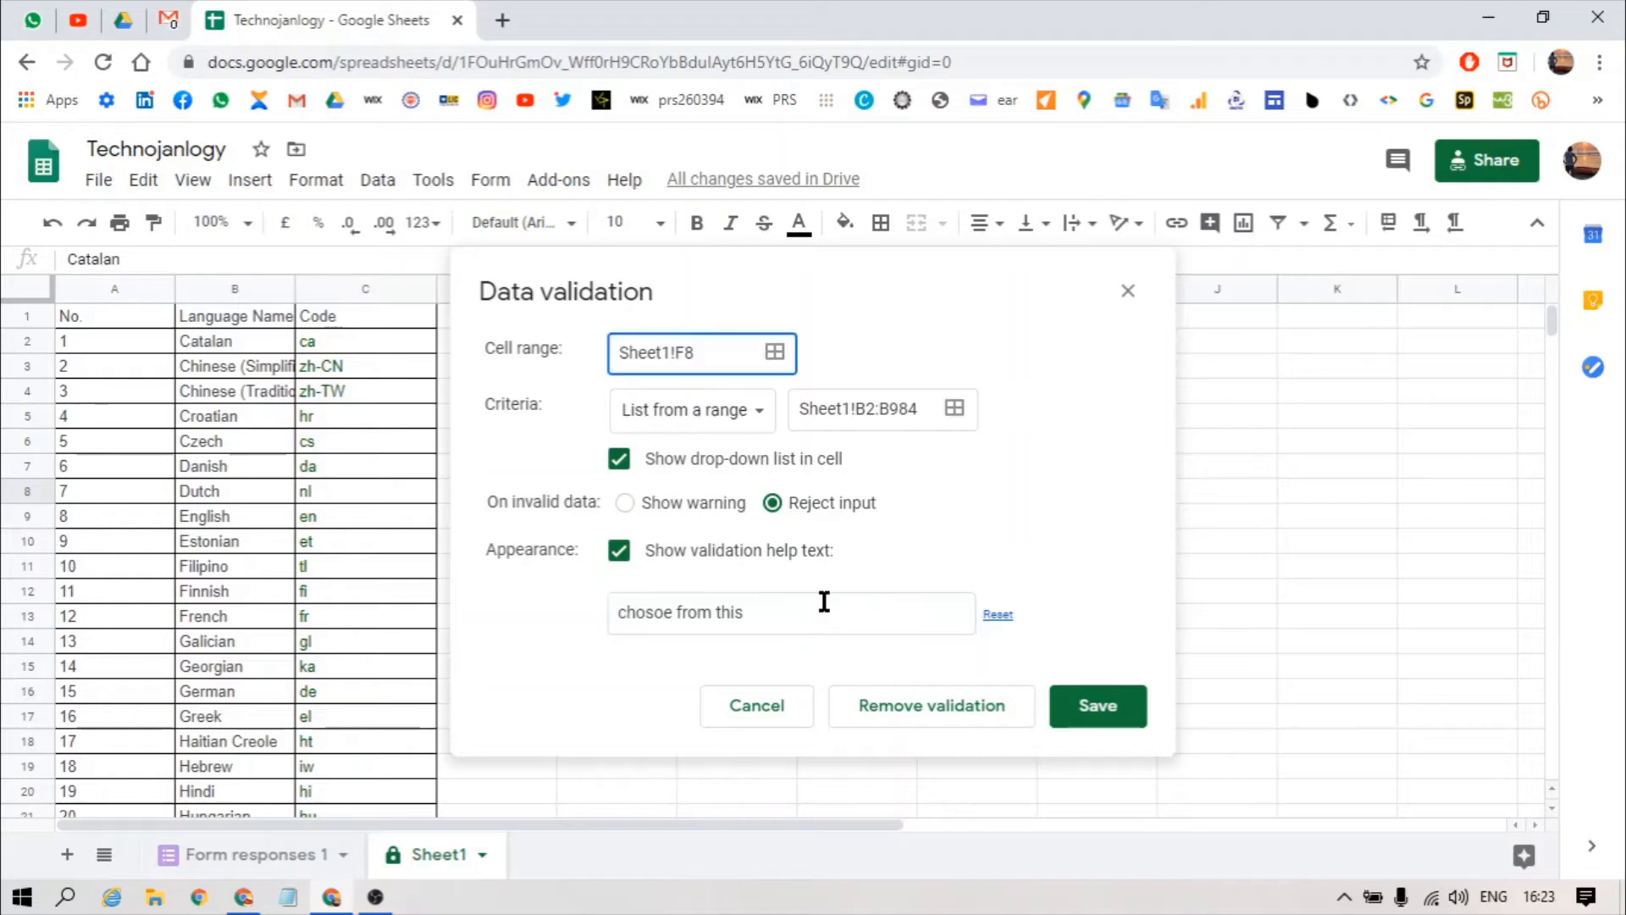
pyautogui.click(1084, 704)
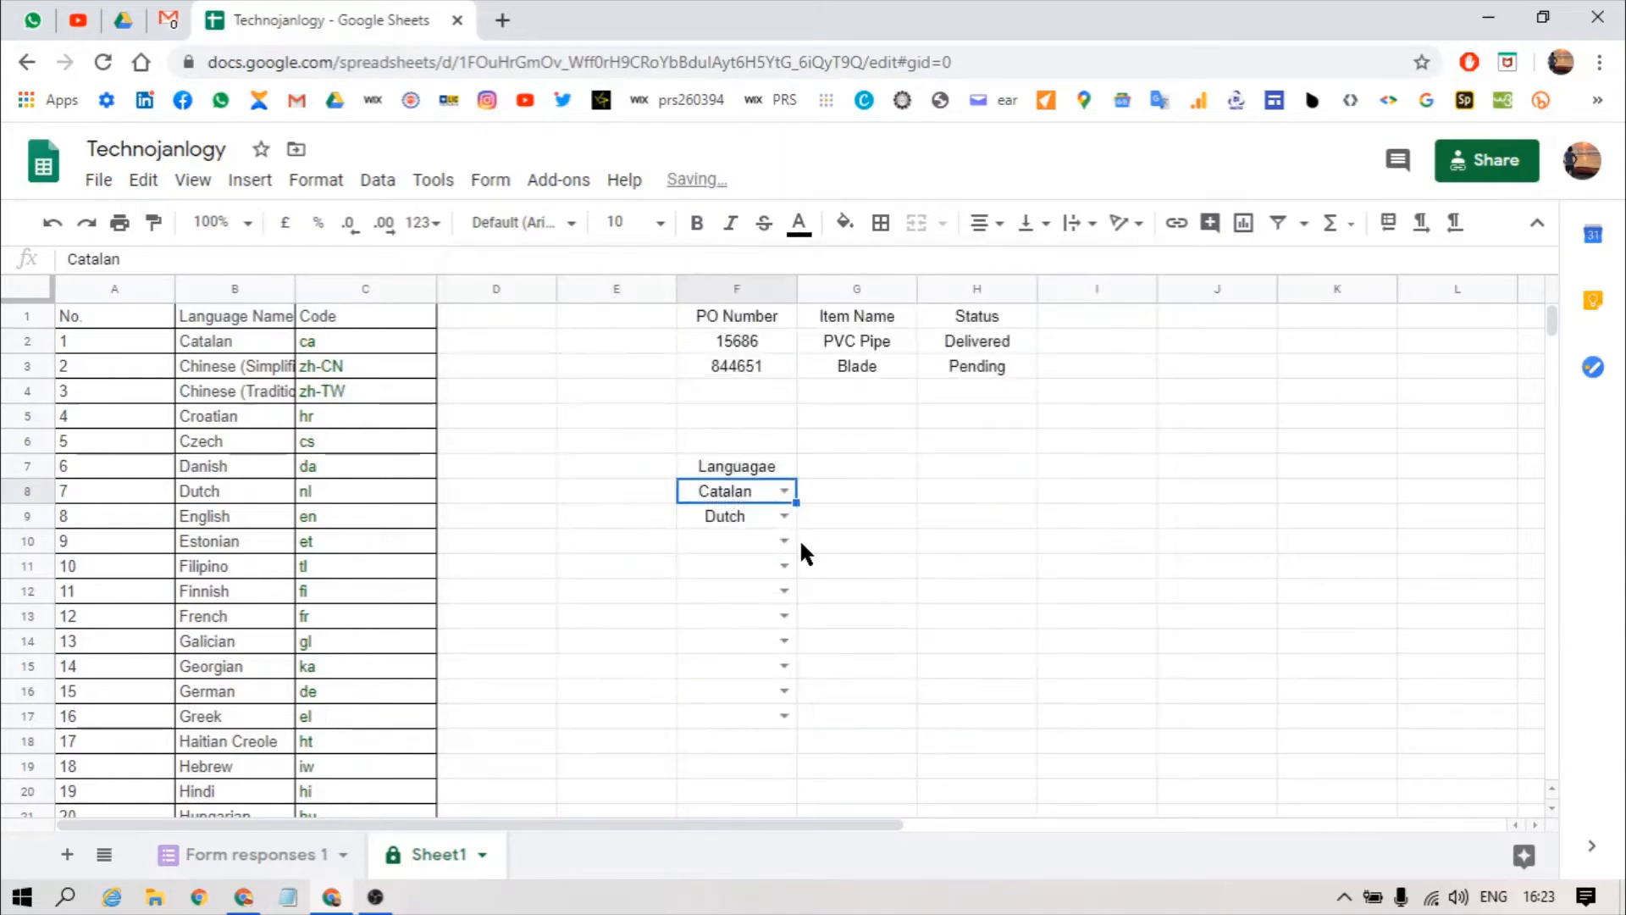
# Step: Correct the help text to 'choose from this' and save the rule again
pyautogui.moveTo(786, 500)
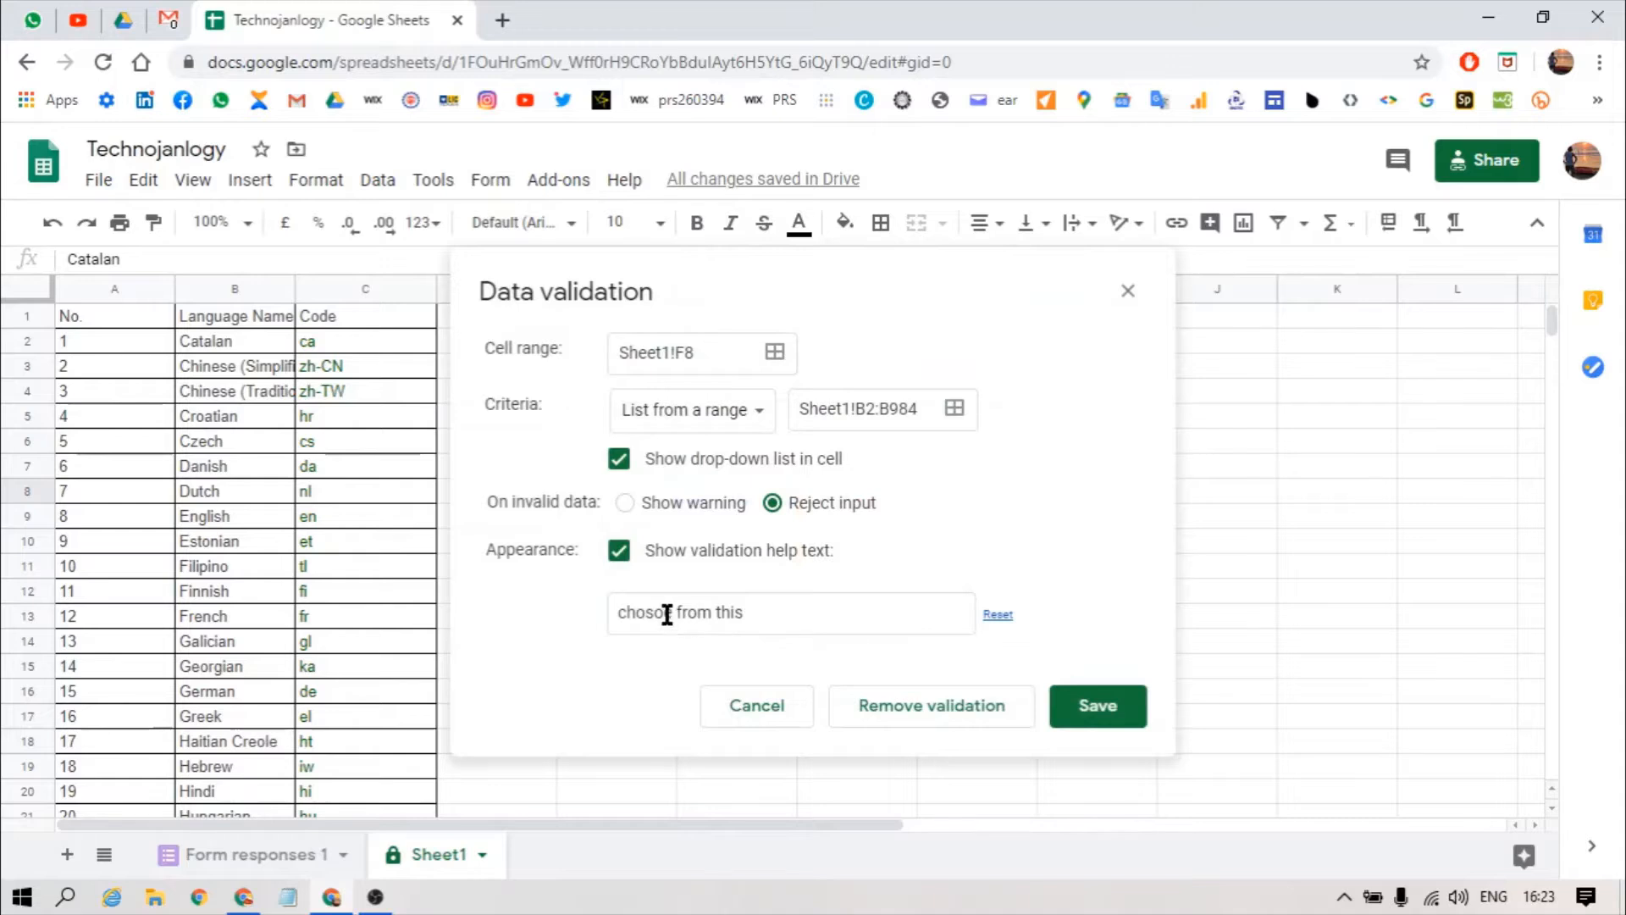
pyautogui.click(666, 614)
pyautogui.press('BackSpace')
pyautogui.press('BackSpace')
pyautogui.write('os')
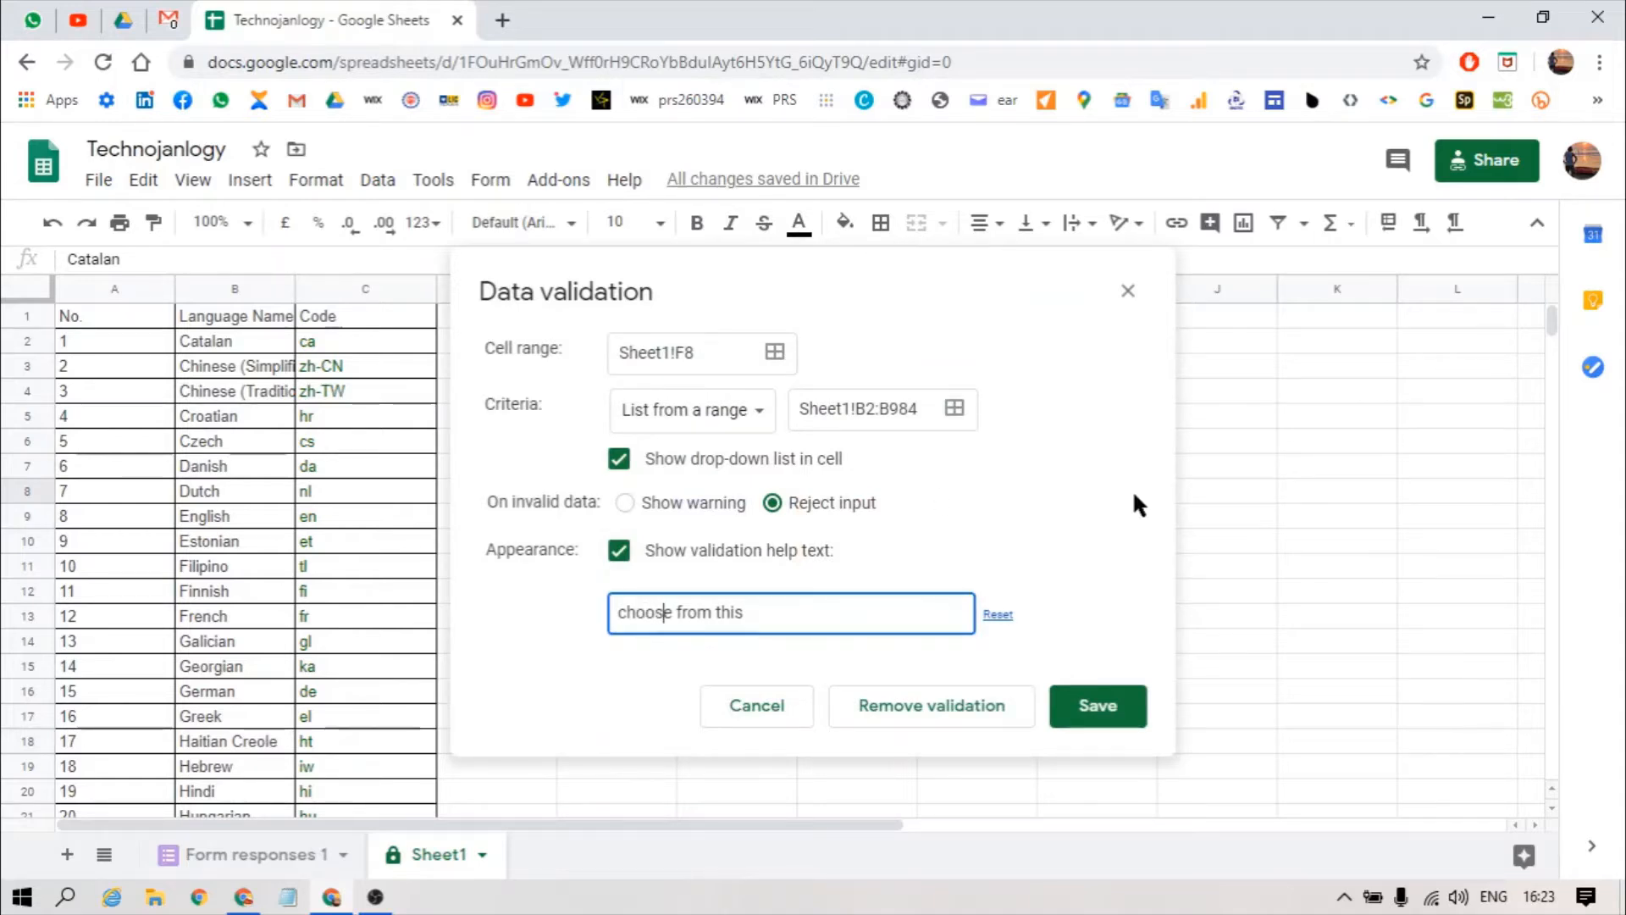
pyautogui.click(1105, 699)
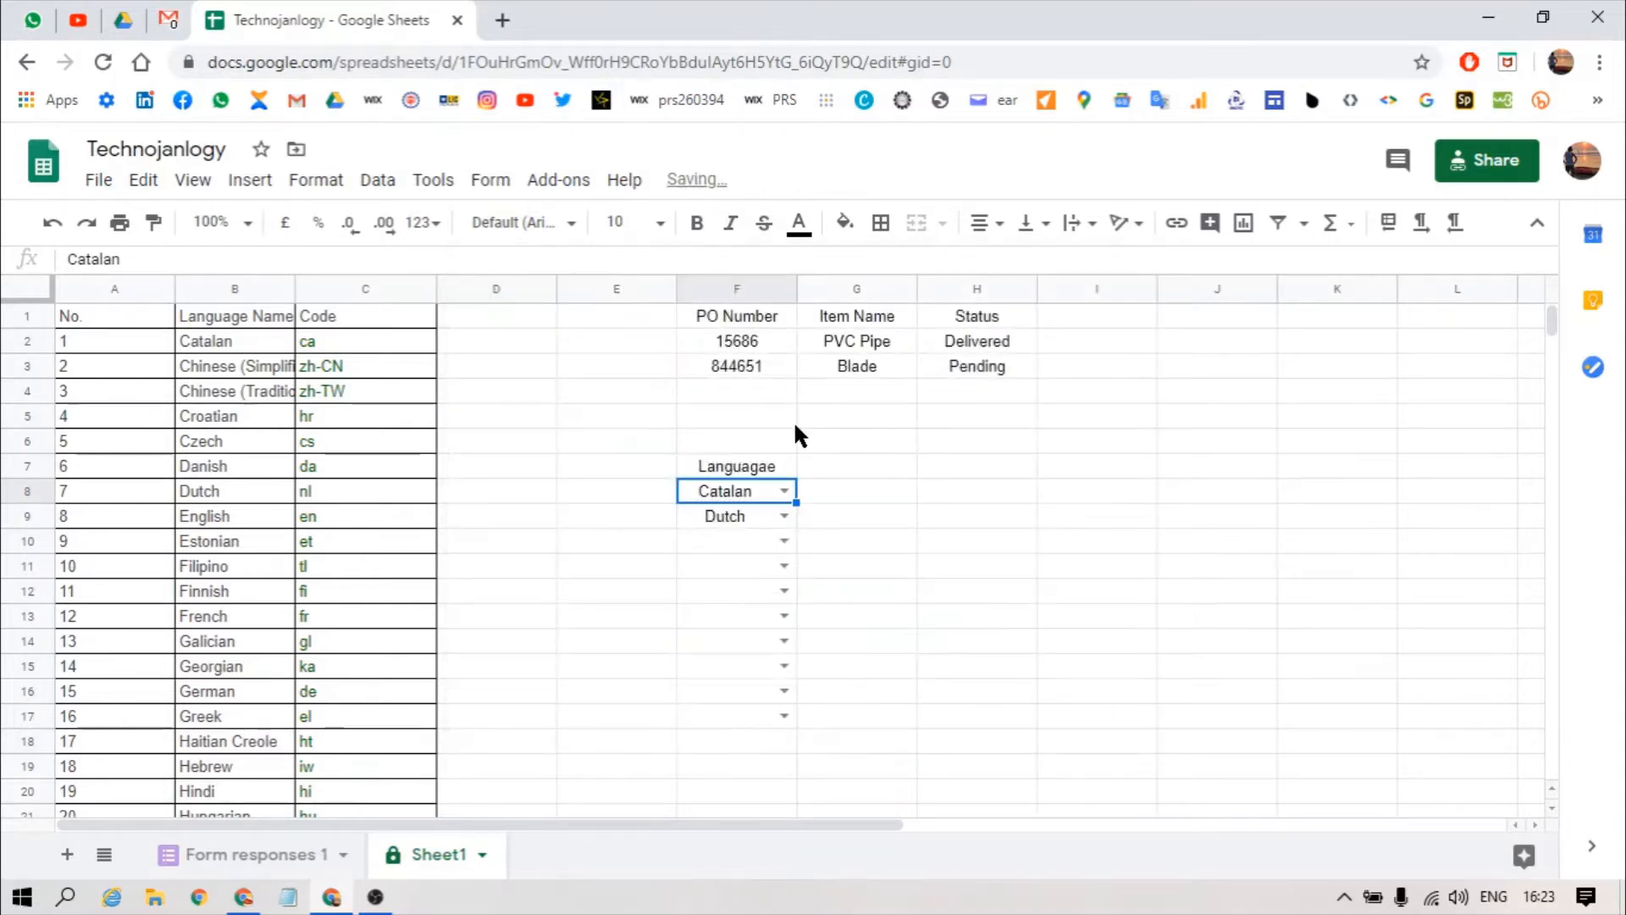
pyautogui.click(783, 491)
# Step: Choose Estonian in F8 and label F6 'List from range'
pyautogui.click(739, 767)
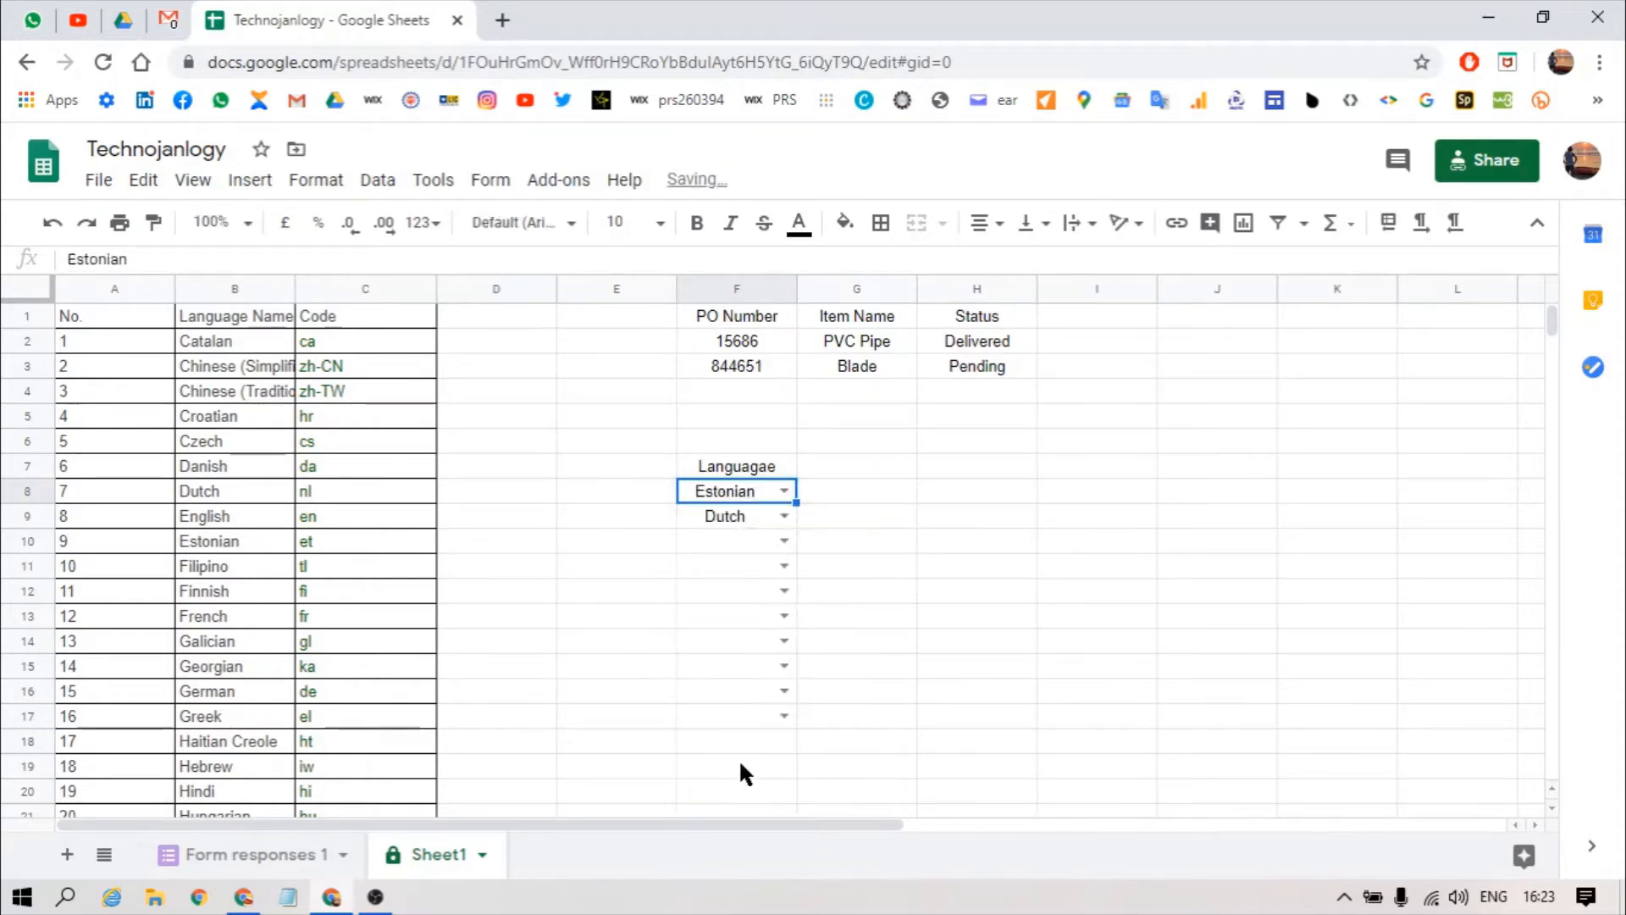
pyautogui.click(827, 495)
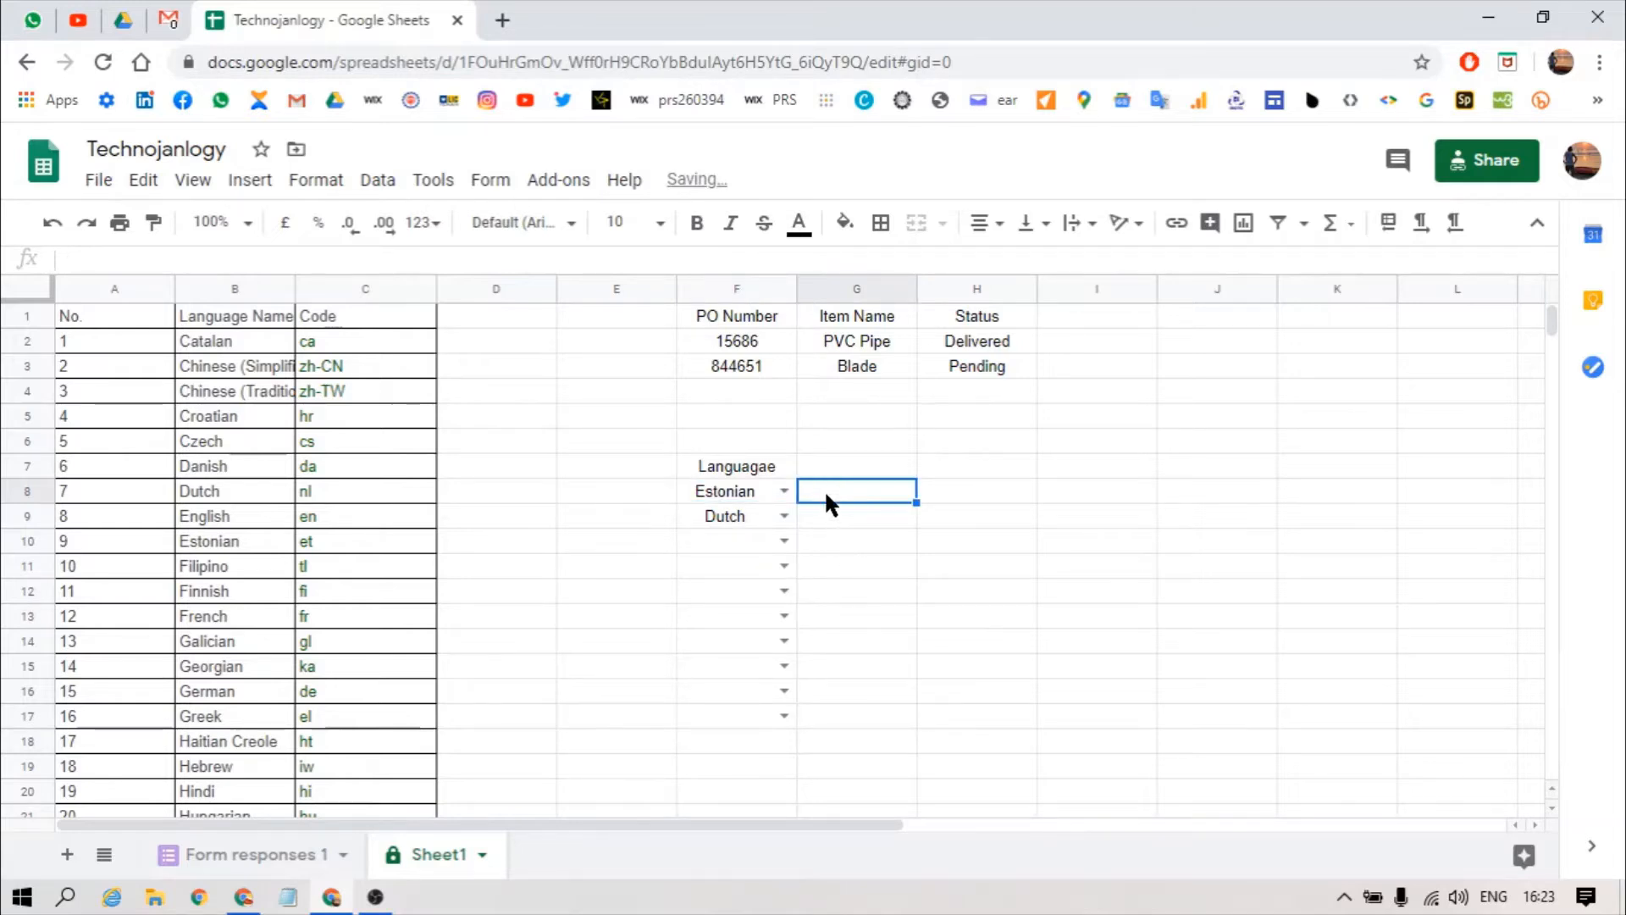
pyautogui.press('Left')
pyautogui.press('Up')
pyautogui.press('Up')
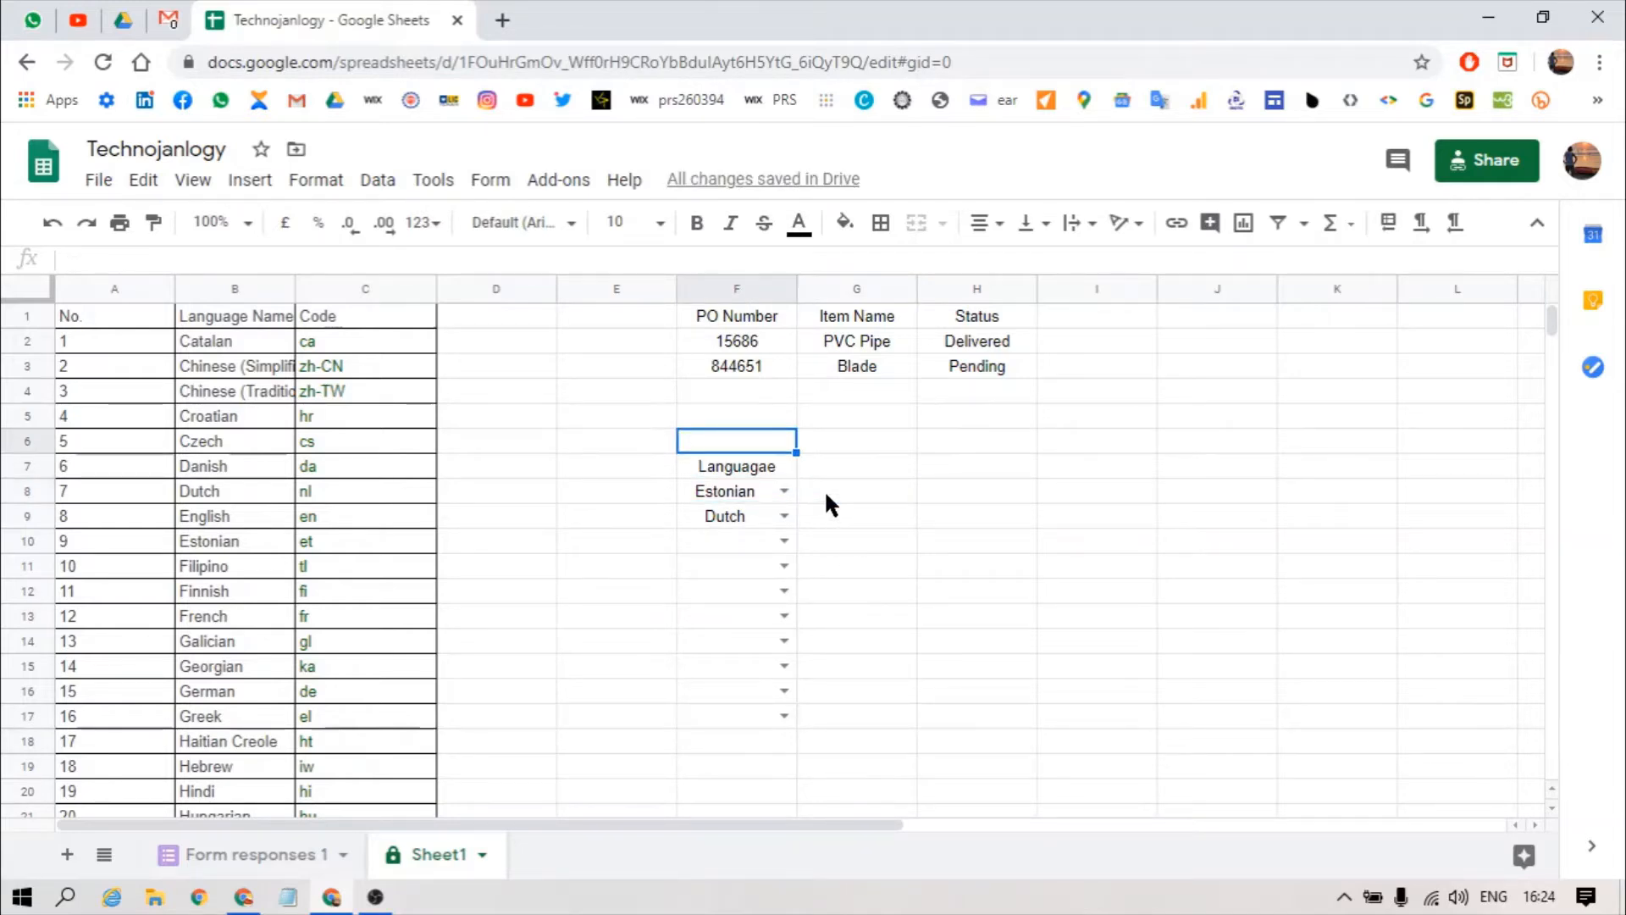
pyautogui.write('List from ')
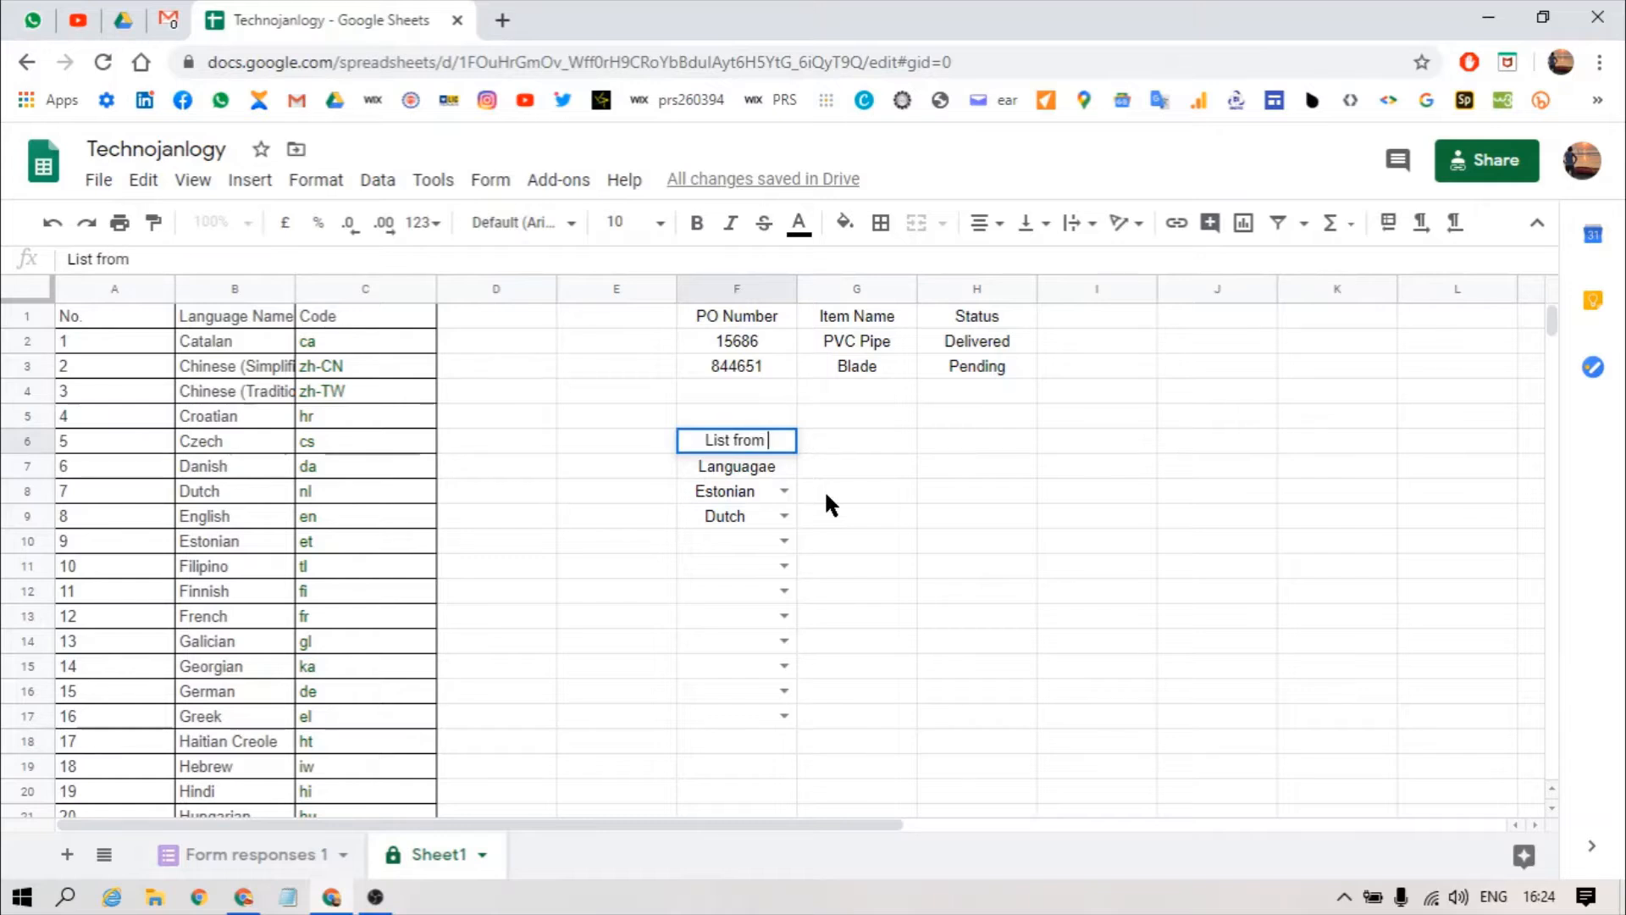
pyautogui.write('range')
pyautogui.press('Return')
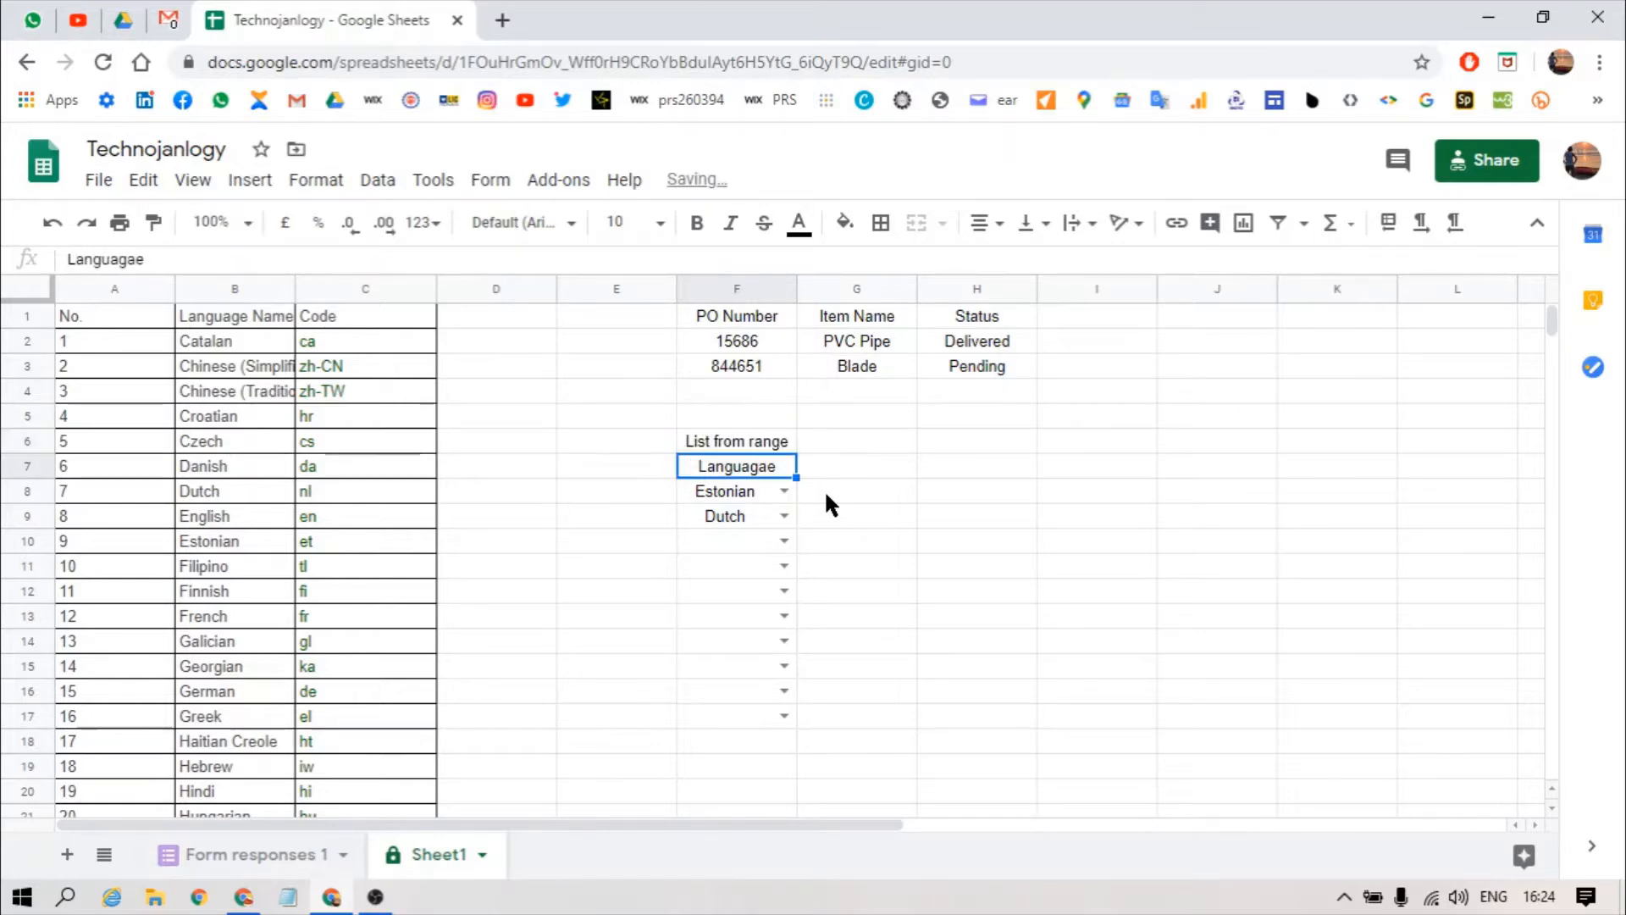
# Step: Label G6 'List of Items'
pyautogui.press('Up')
pyautogui.press('Right')
pyautogui.write('List of')
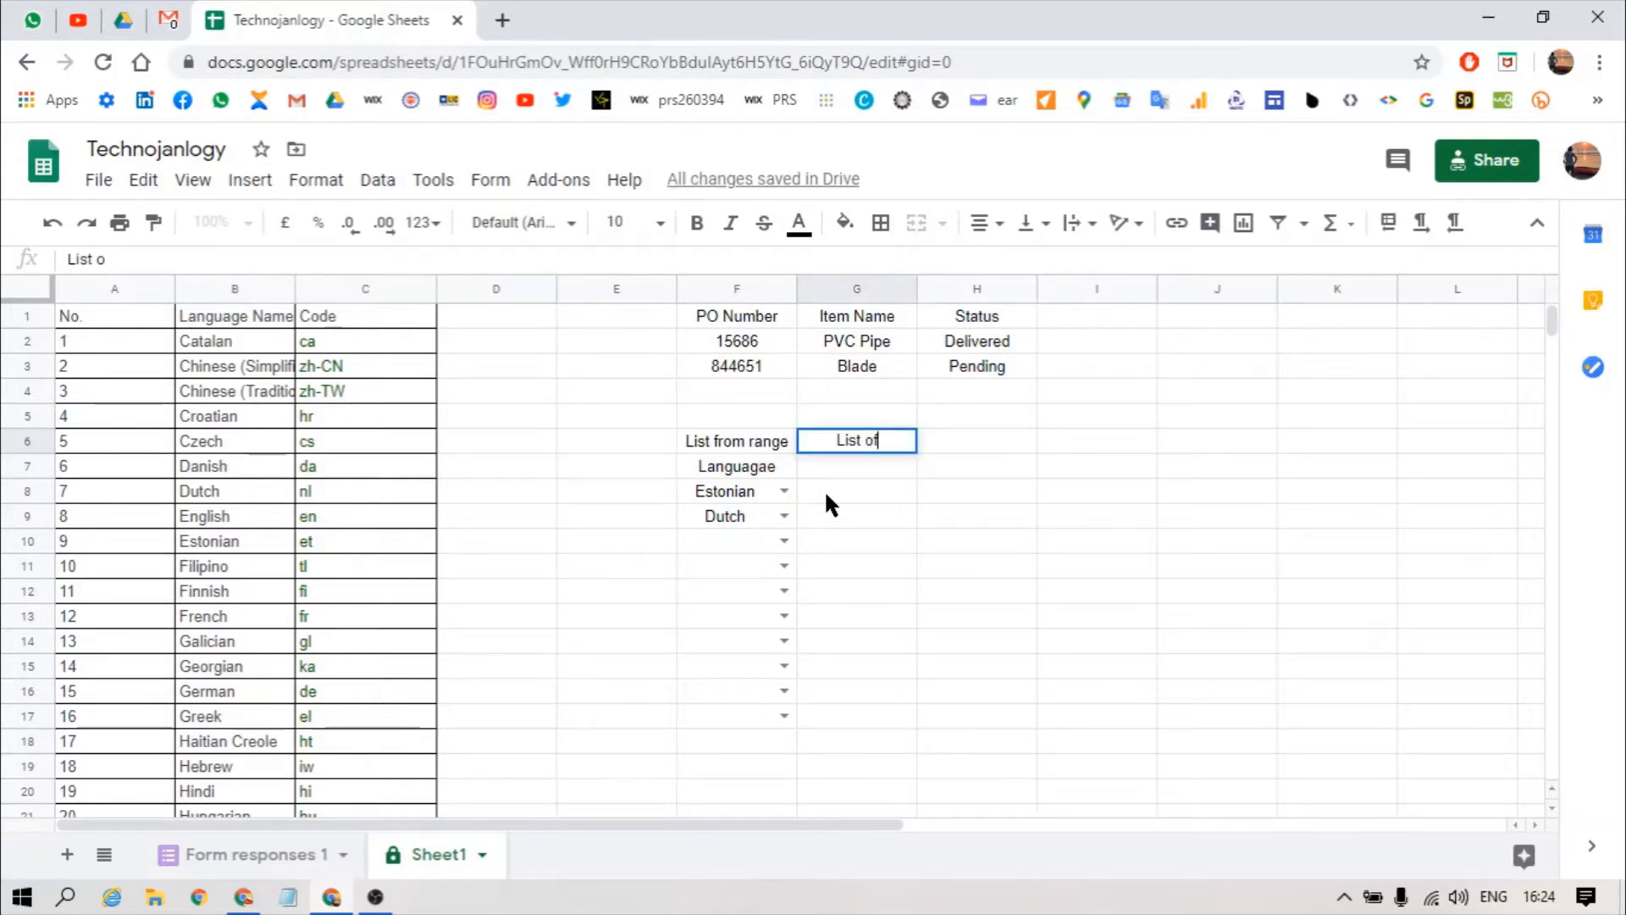
pyautogui.write(' Items')
pyautogui.press('Return')
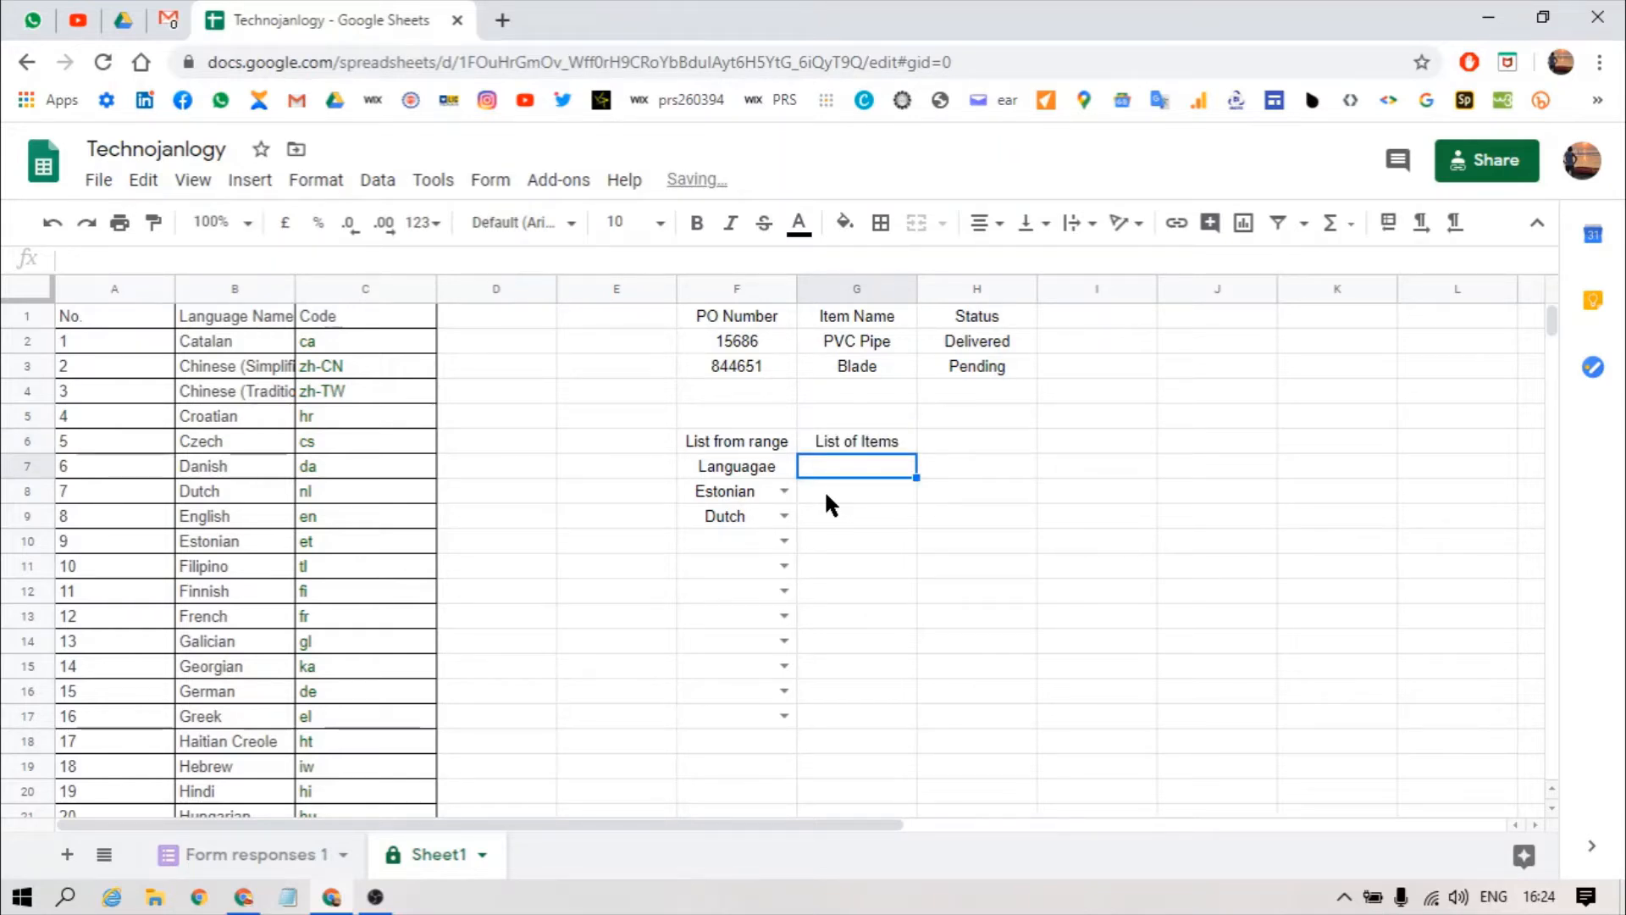
pyautogui.hotkey('alt', 'a')
# Step: Give G7 a 'Yes,No' list-of-items drop-down that rejects other input
pyautogui.press('v')
pyautogui.press('v')
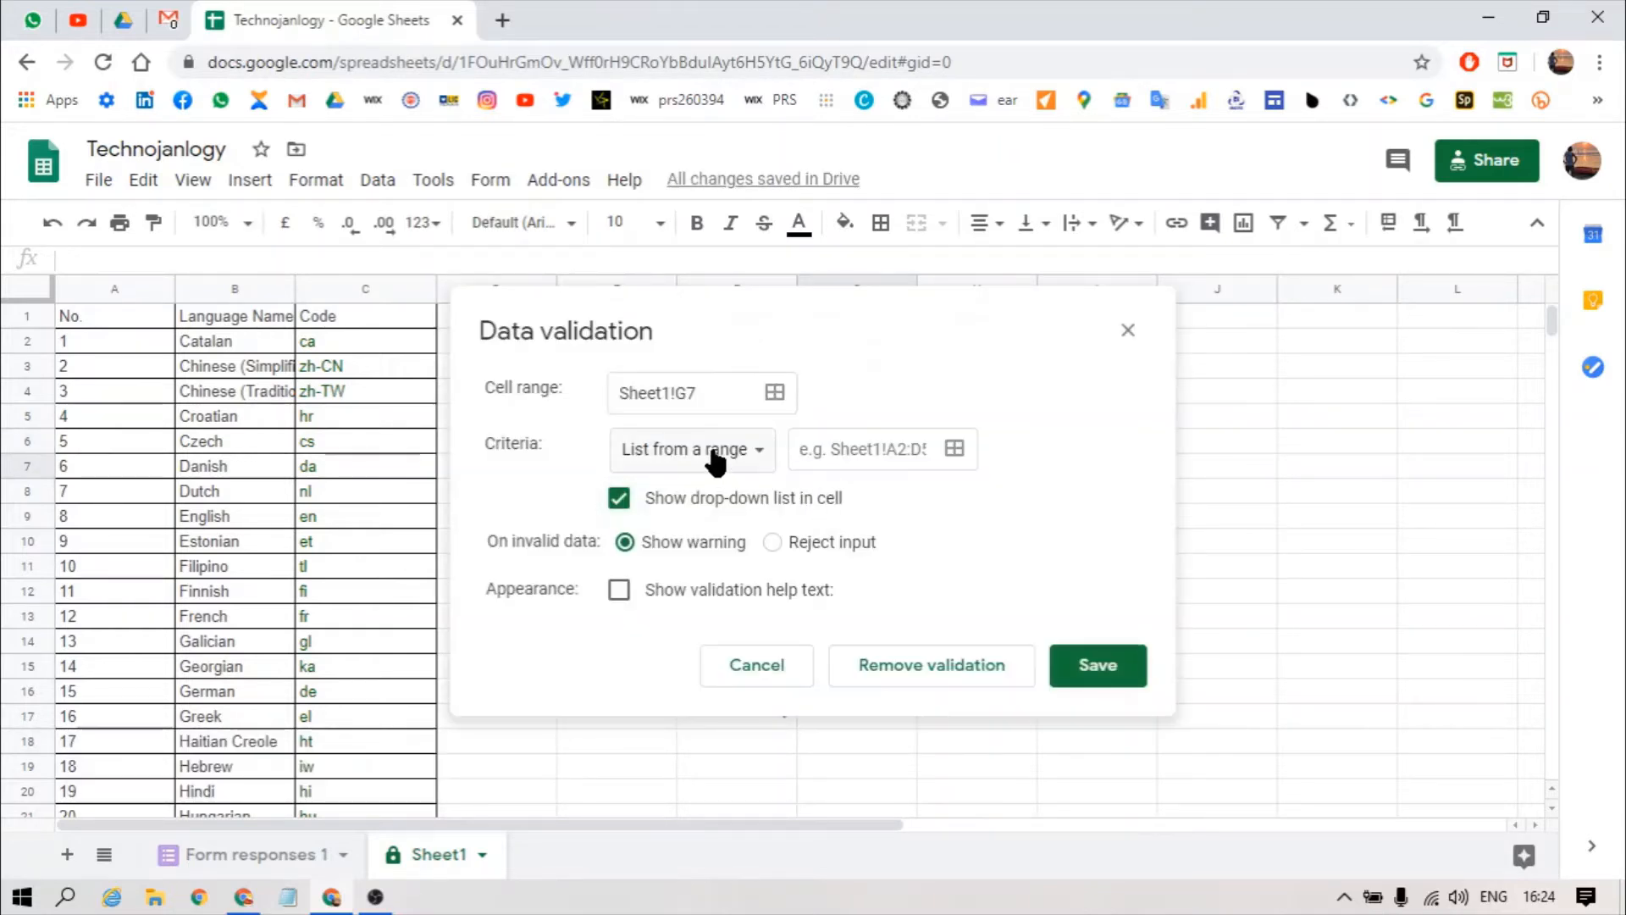
pyautogui.click(707, 448)
pyautogui.click(703, 486)
pyautogui.click(798, 448)
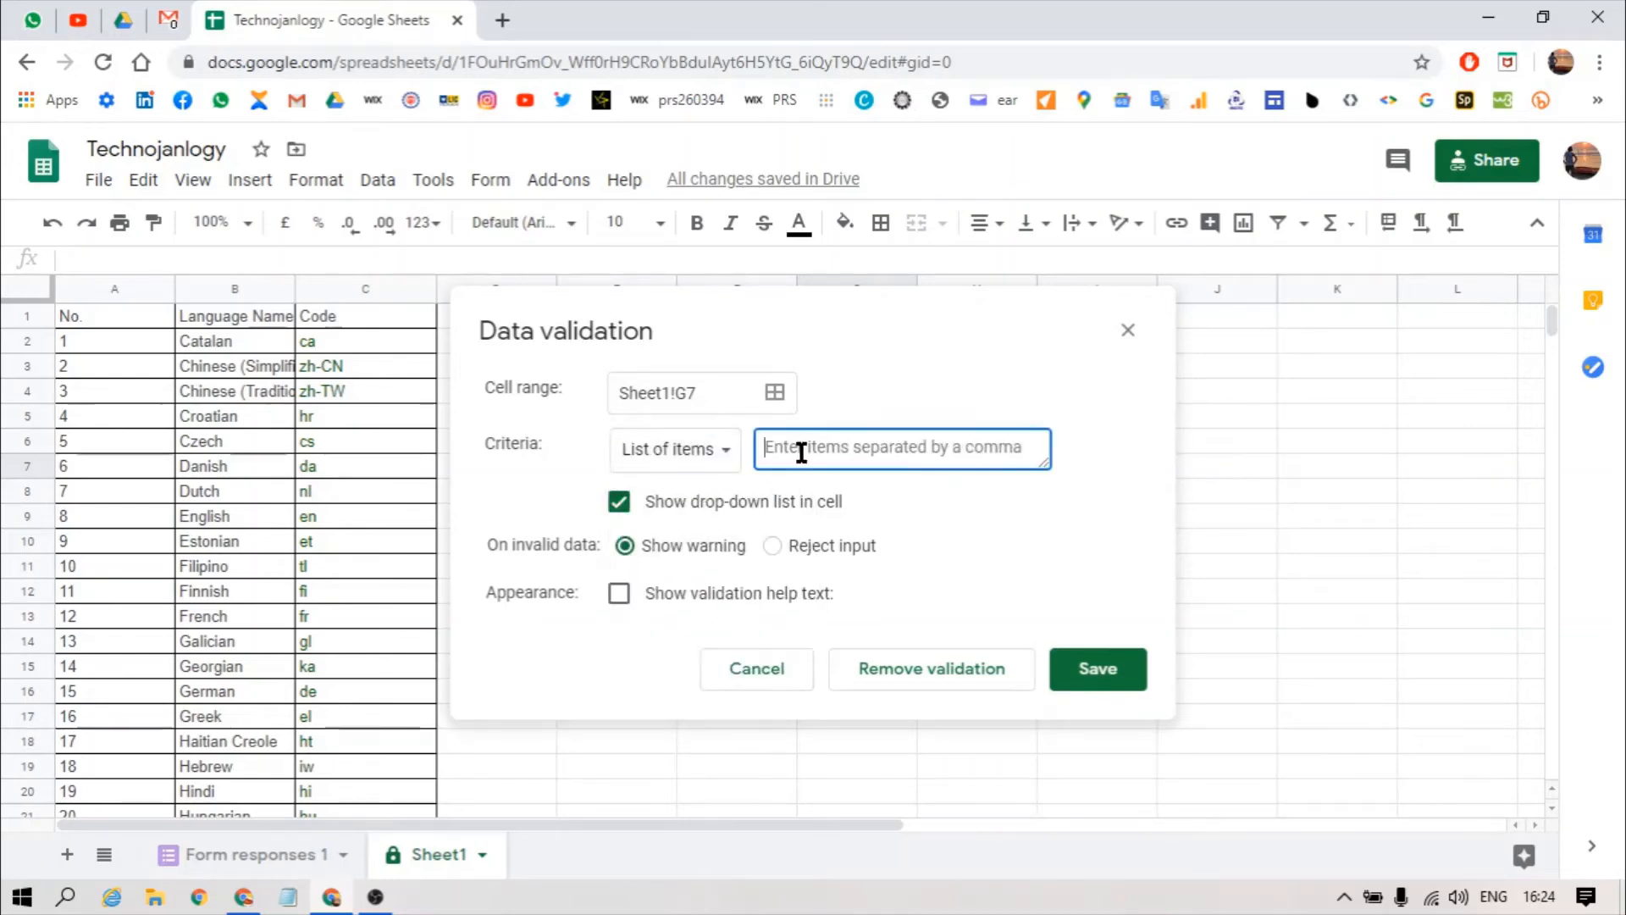
pyautogui.write('Yes,n')
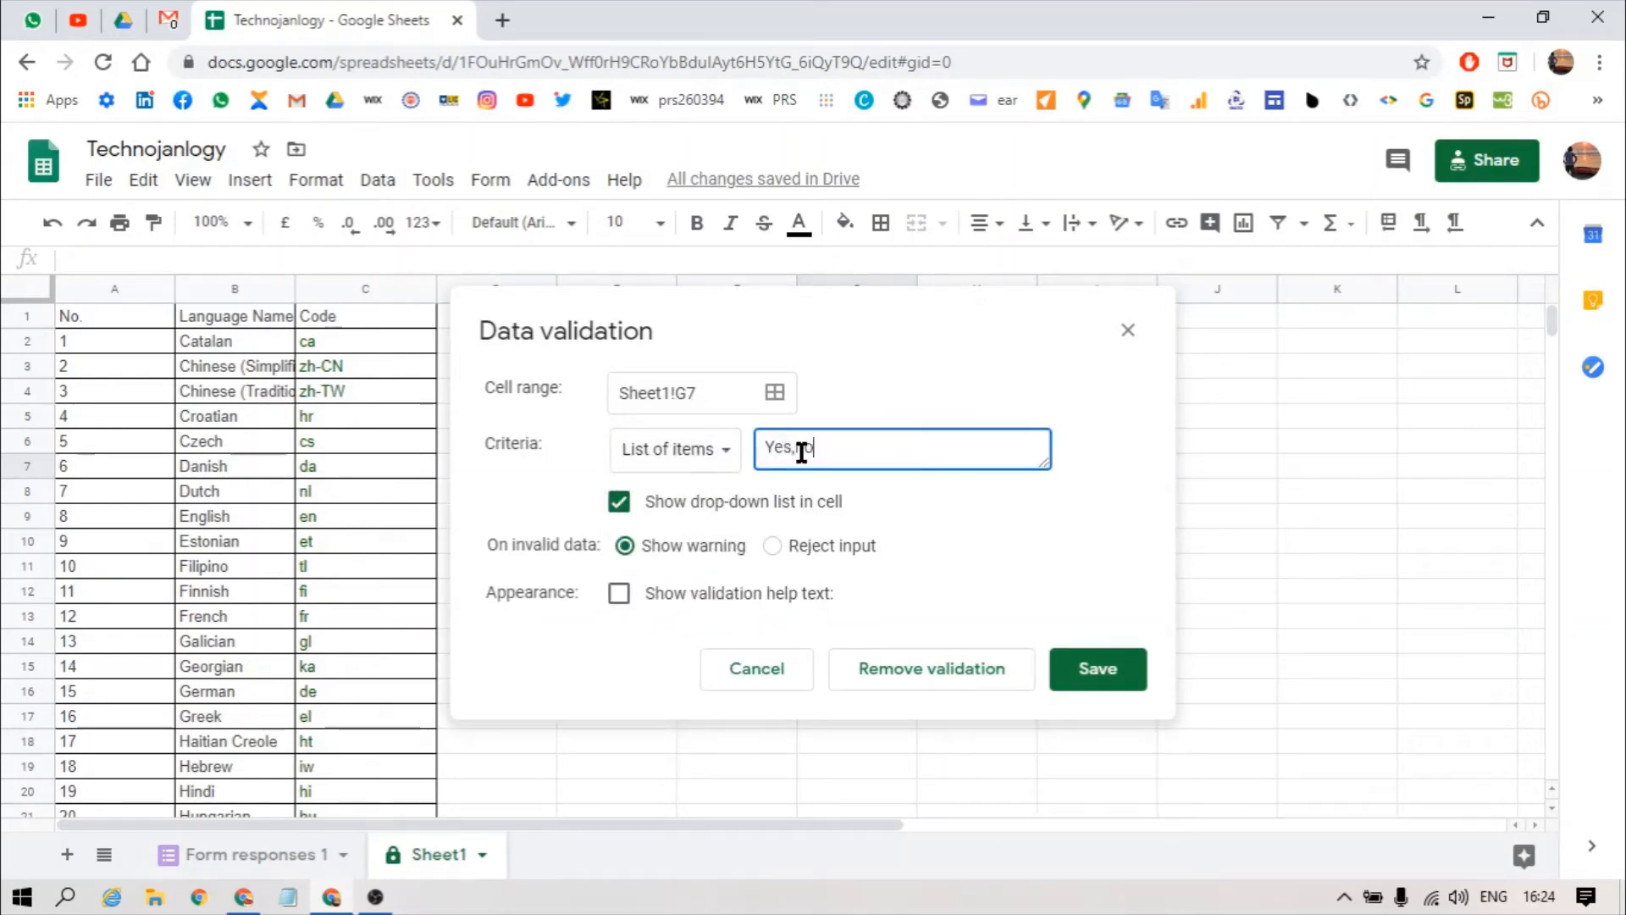
pyautogui.write('o')
pyautogui.press('BackSpace')
pyautogui.press('BackSpace')
pyautogui.write('No')
pyautogui.click(826, 543)
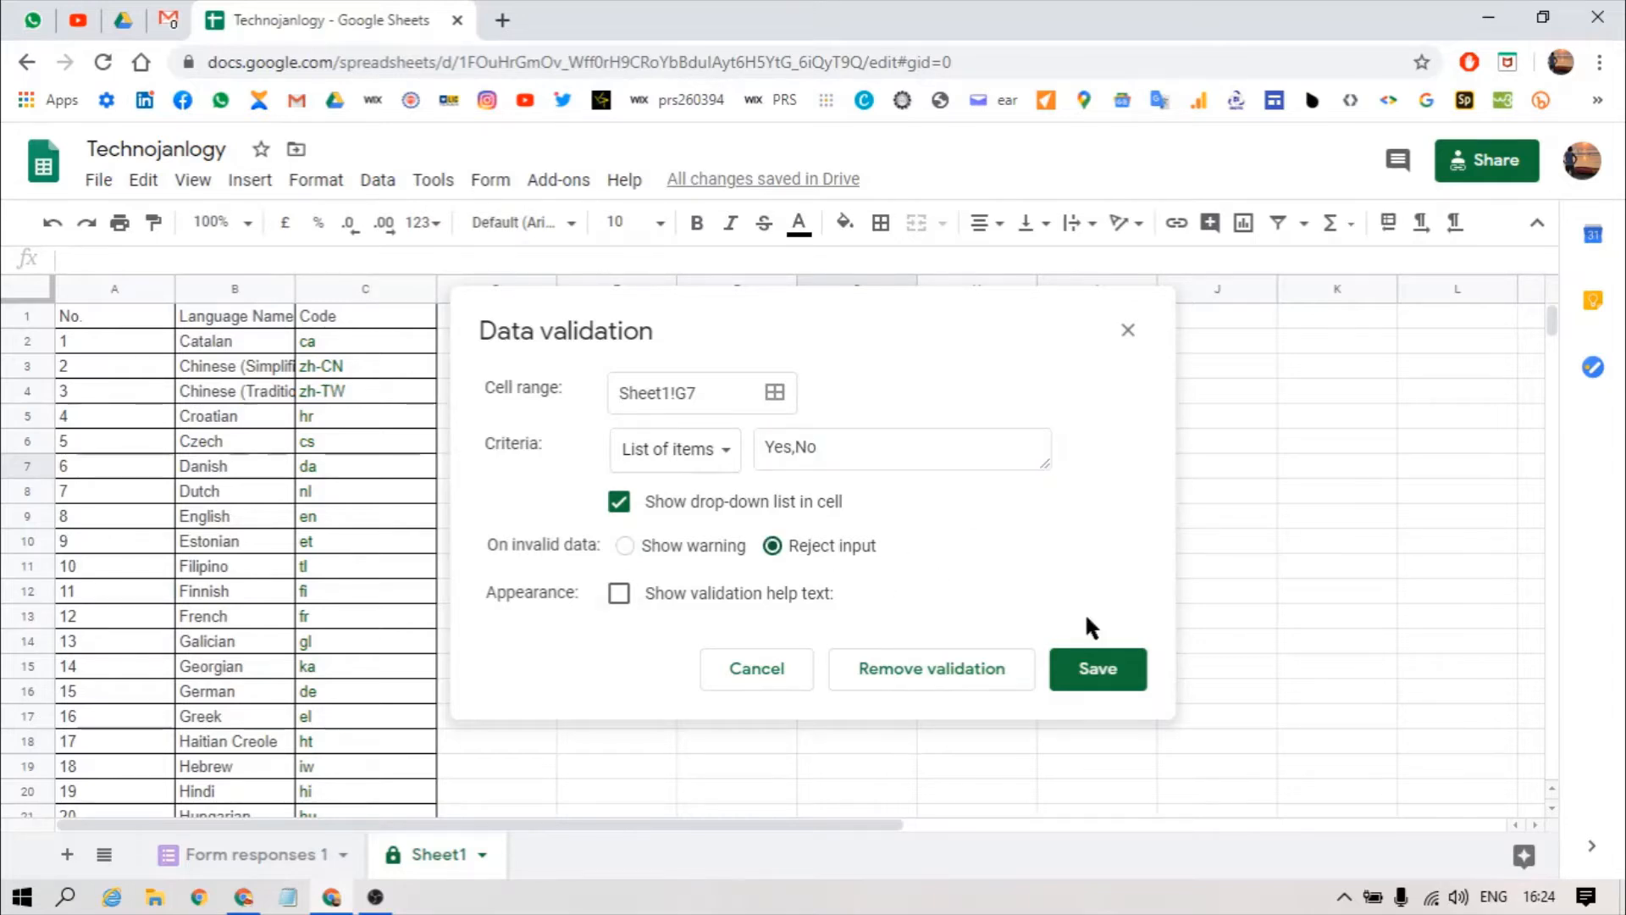
pyautogui.click(1090, 676)
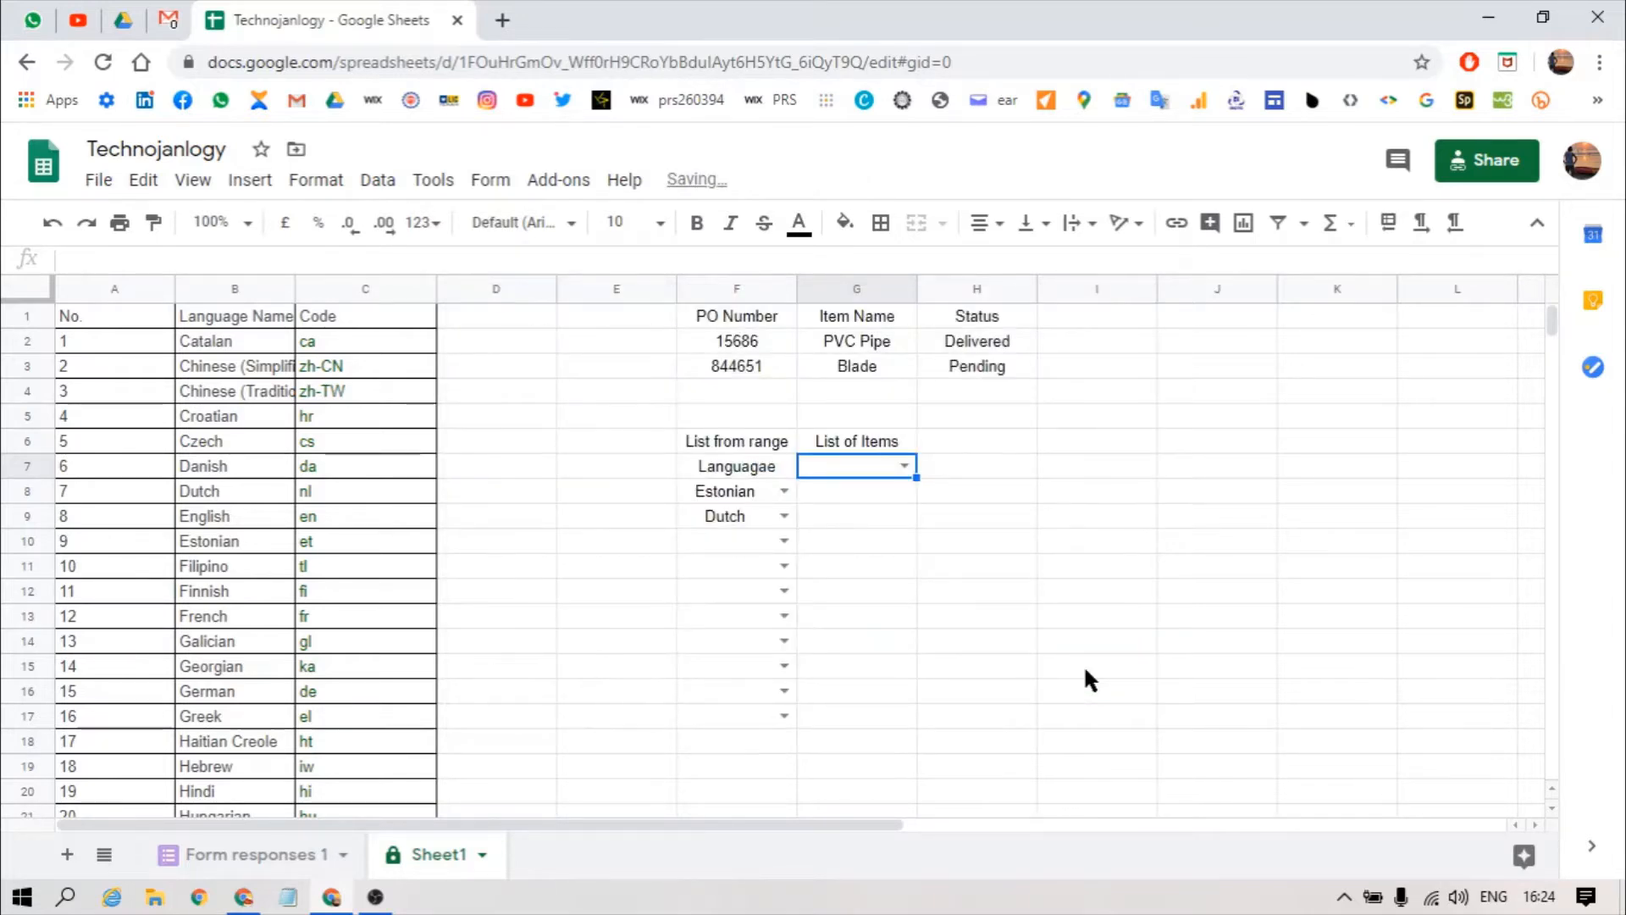
# Step: Pick Yes in G7, copy the drop-down into G8 and set G8 to No
pyautogui.click(904, 467)
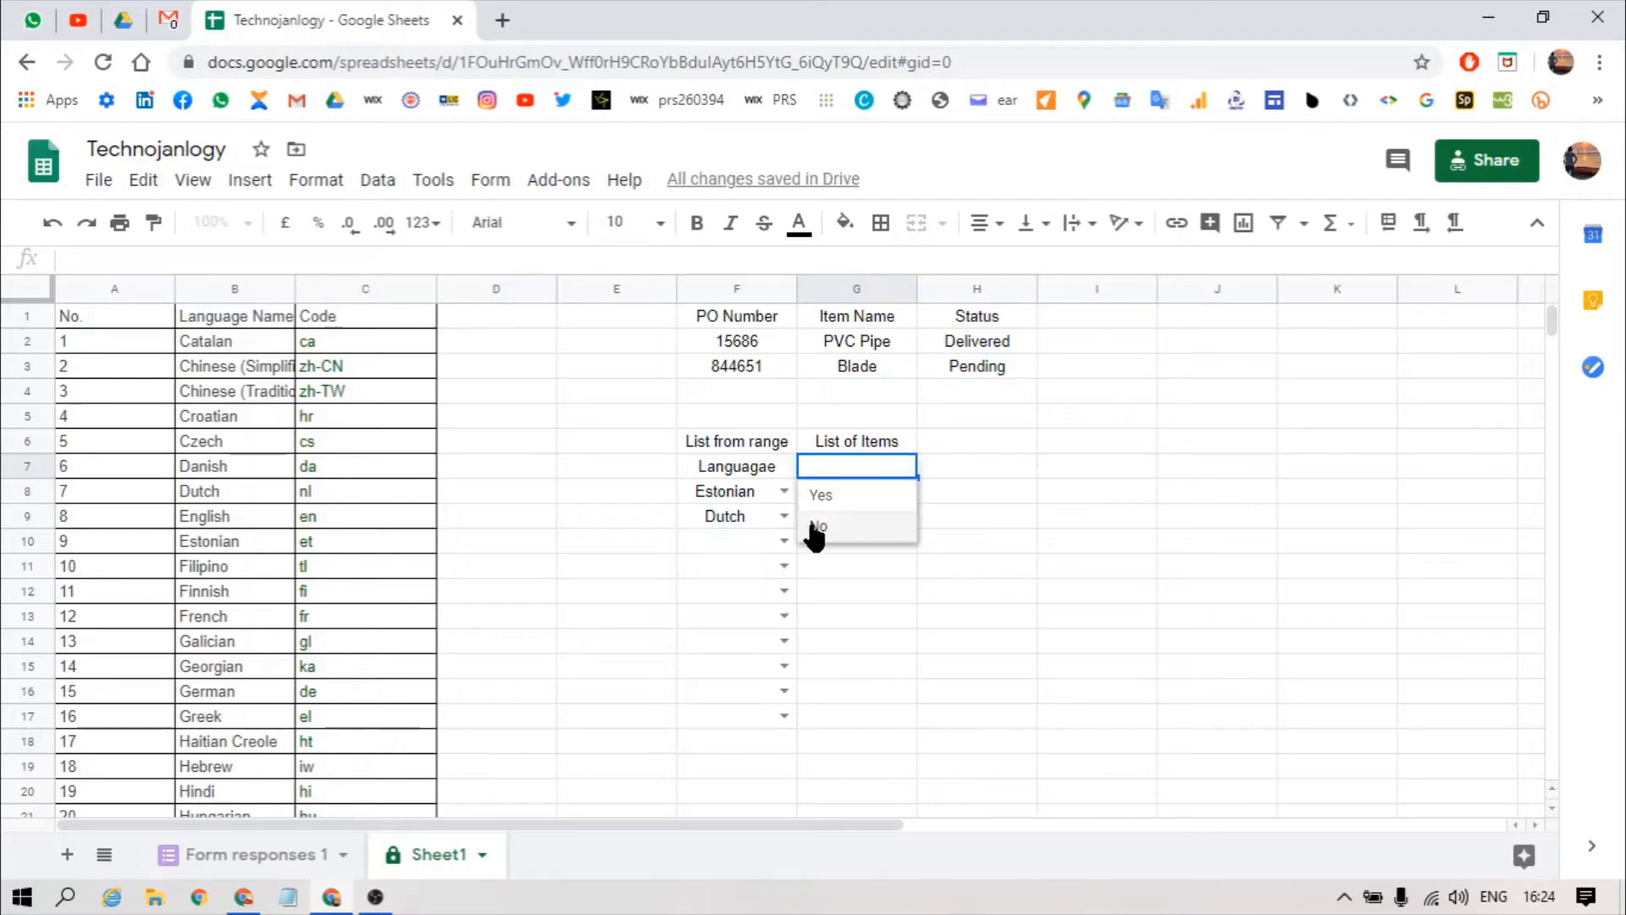
pyautogui.click(848, 507)
pyautogui.hotkey('shift', 'Down')
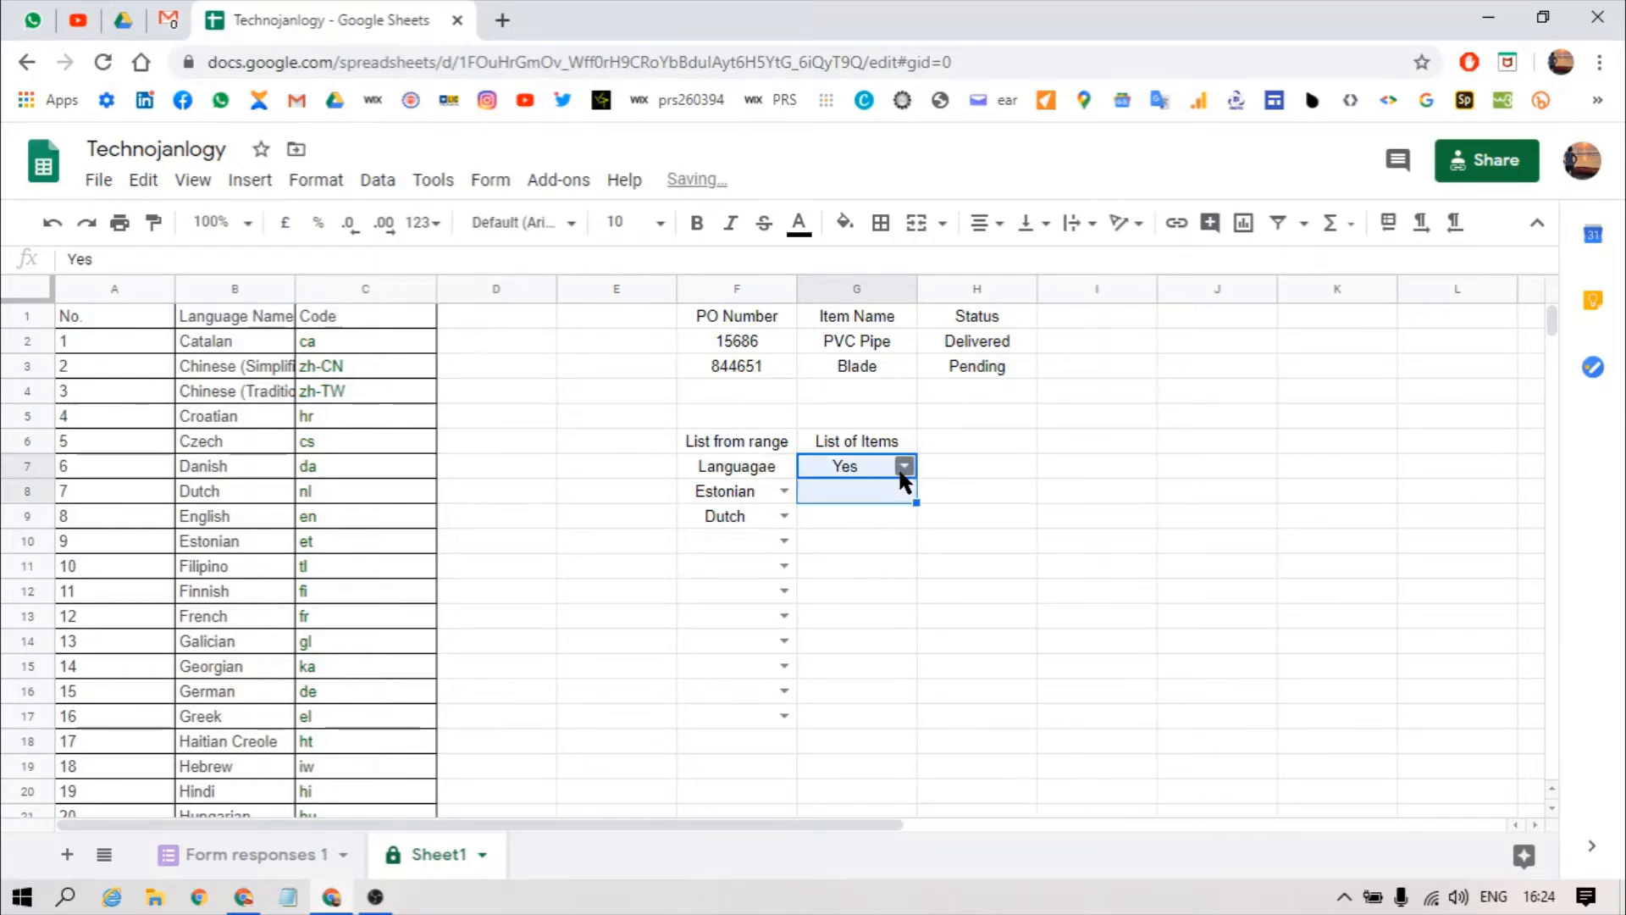
pyautogui.hotkey('ctrl', 'd')
pyautogui.press('Down')
pyautogui.press('Delete')
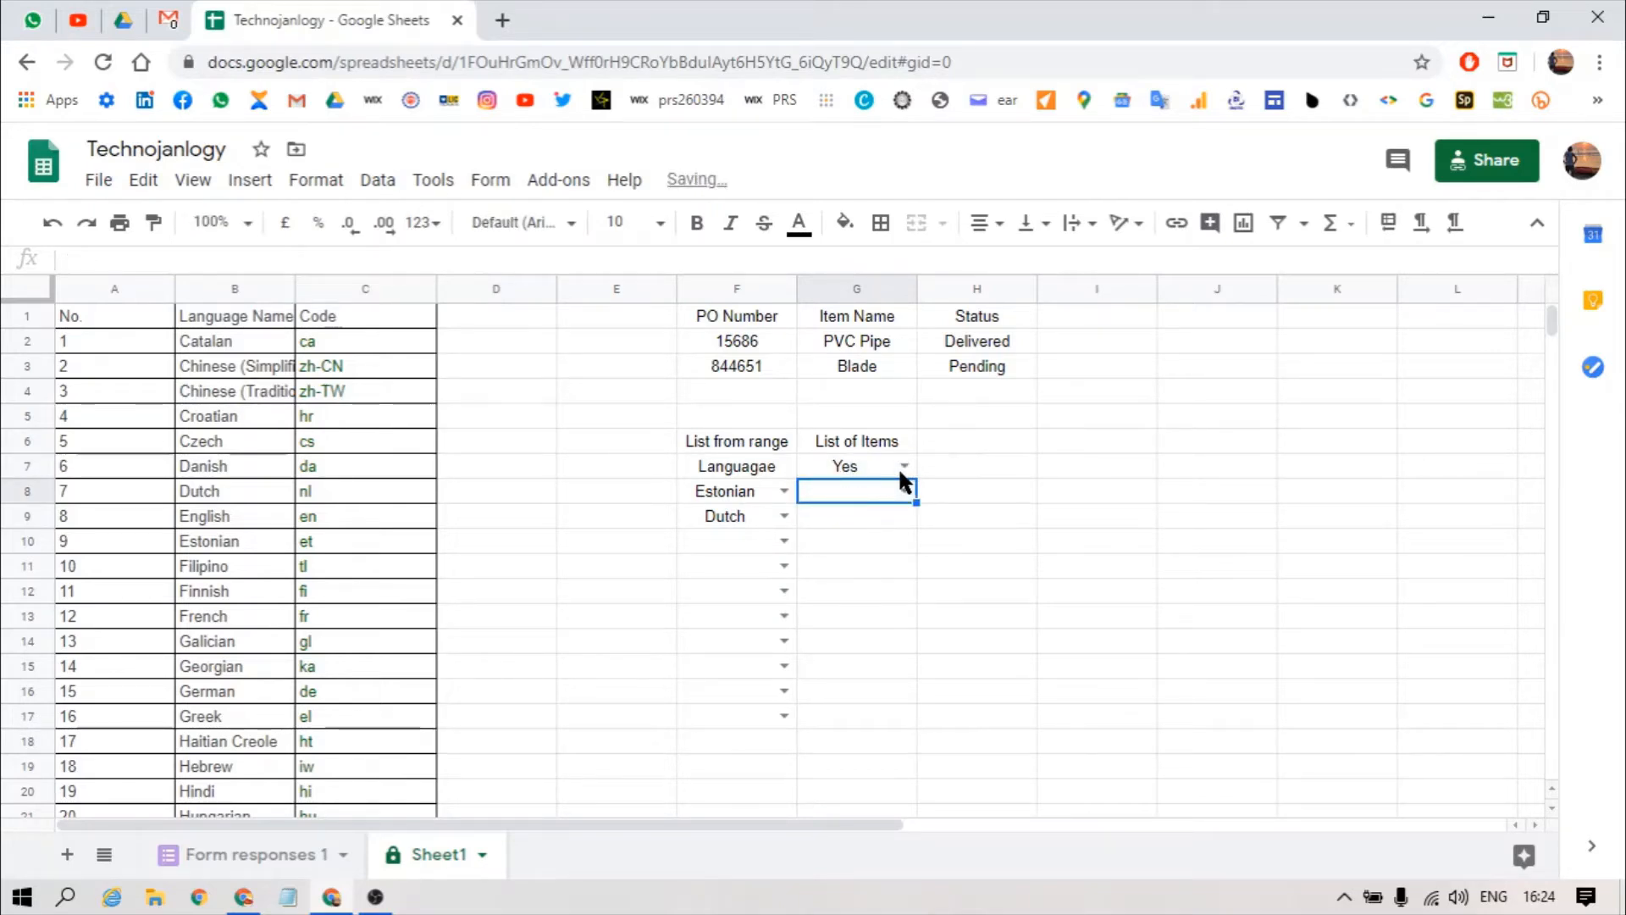
pyautogui.click(905, 493)
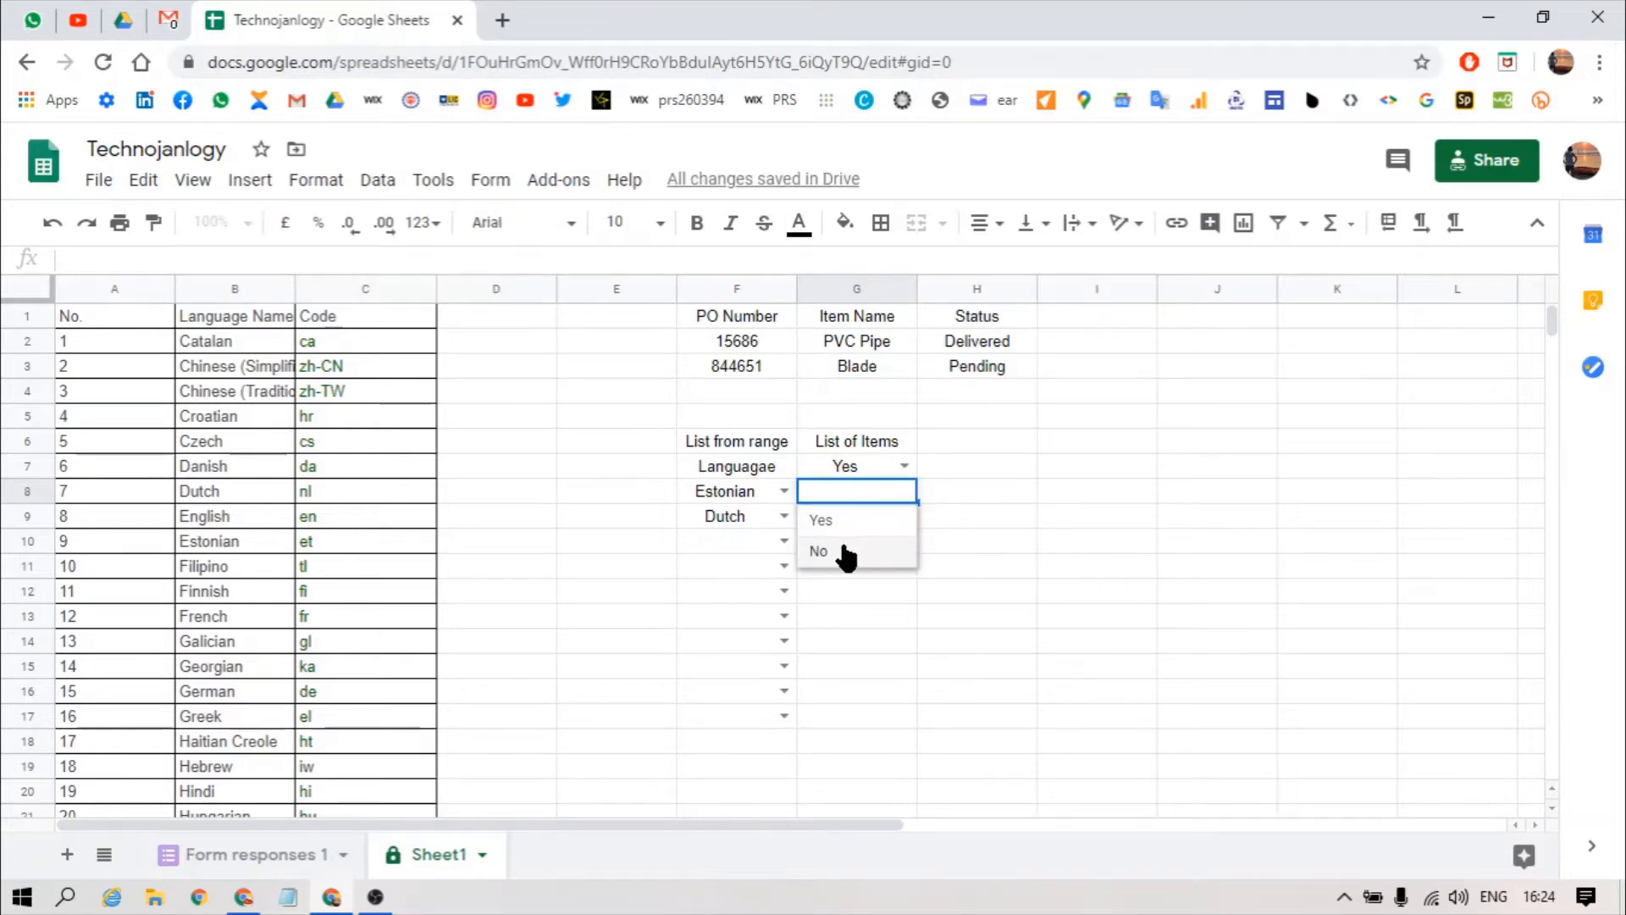
pyautogui.click(846, 551)
pyautogui.click(948, 433)
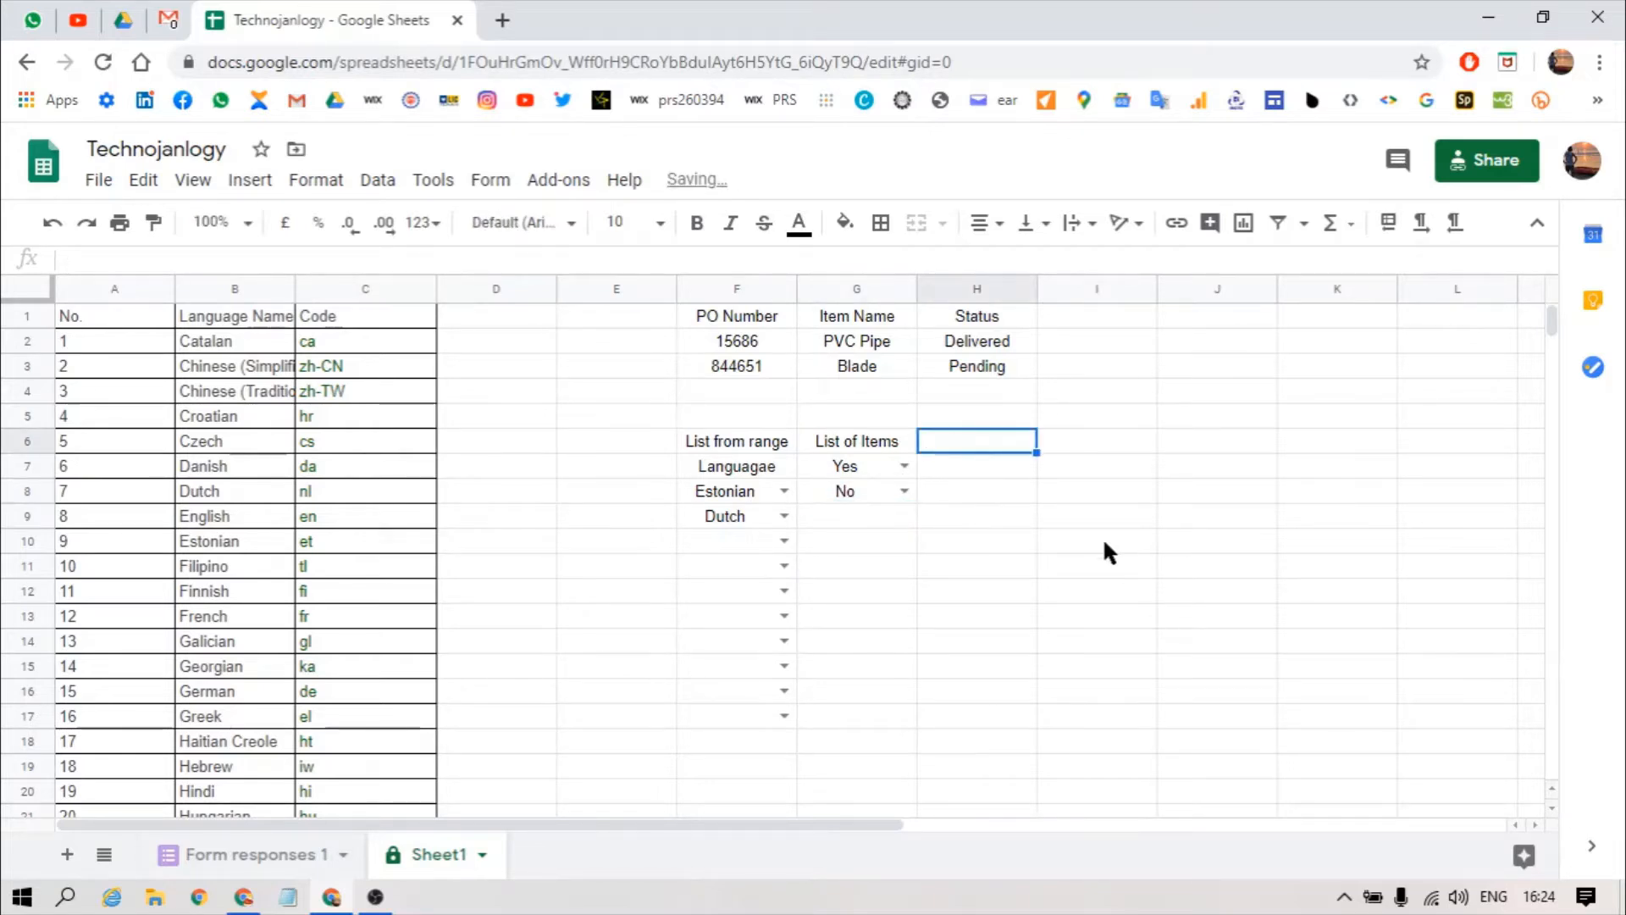
# Step: Label H6 'Number' and restrict H7 to numbers between 1 and 10, rejecting others
pyautogui.write('Number')
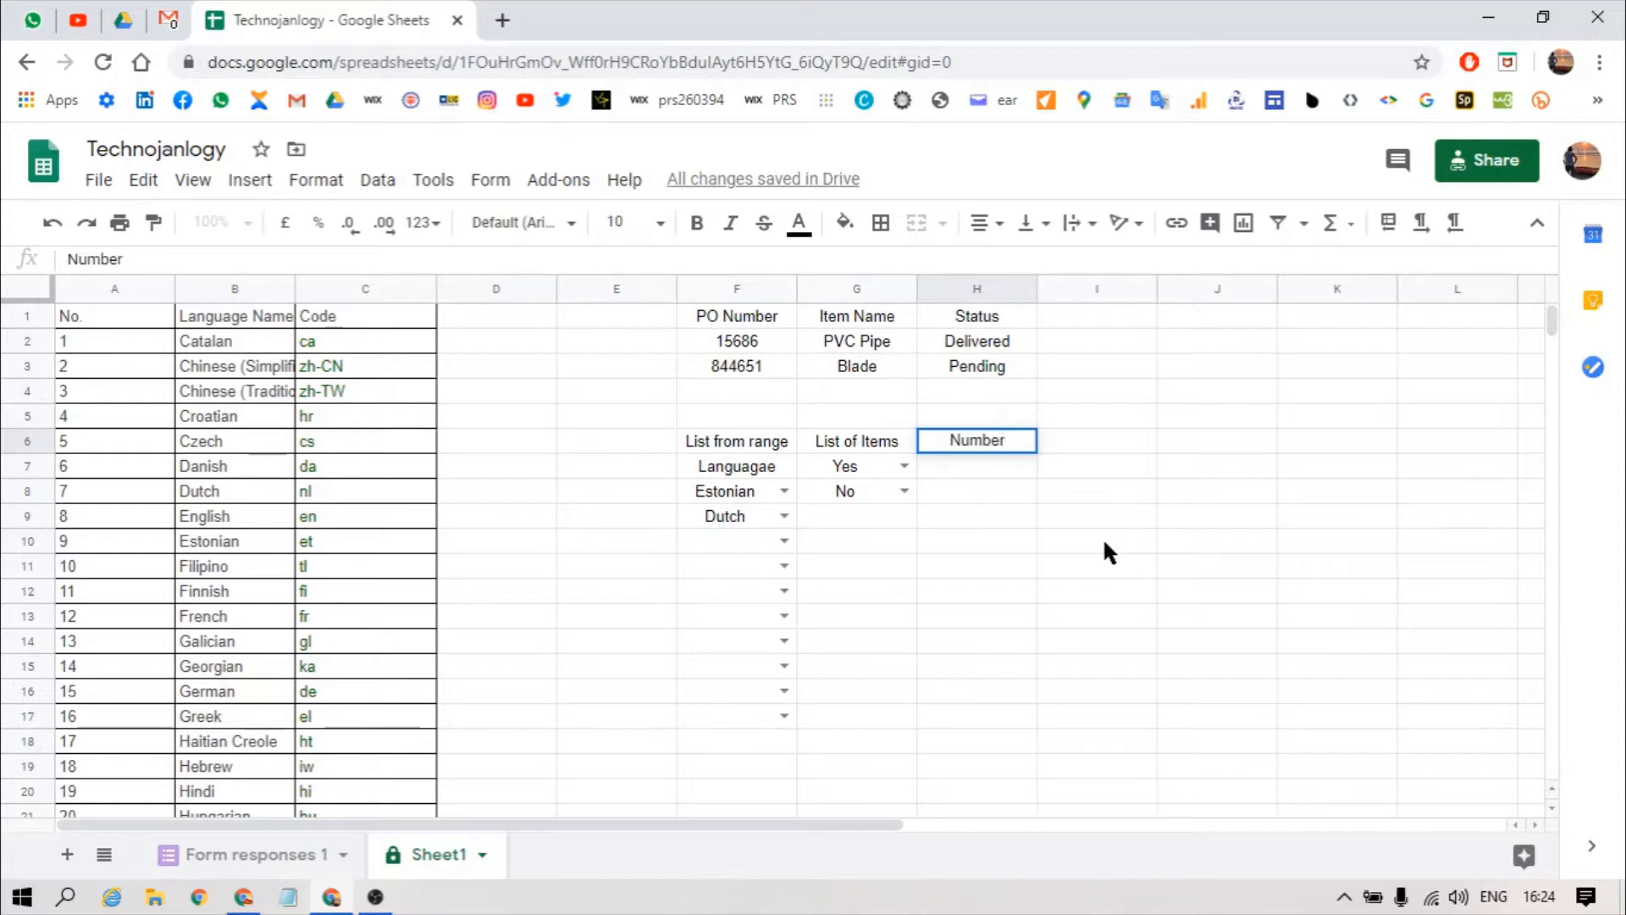
pyautogui.press('Return')
pyautogui.hotkey('alt', 'a')
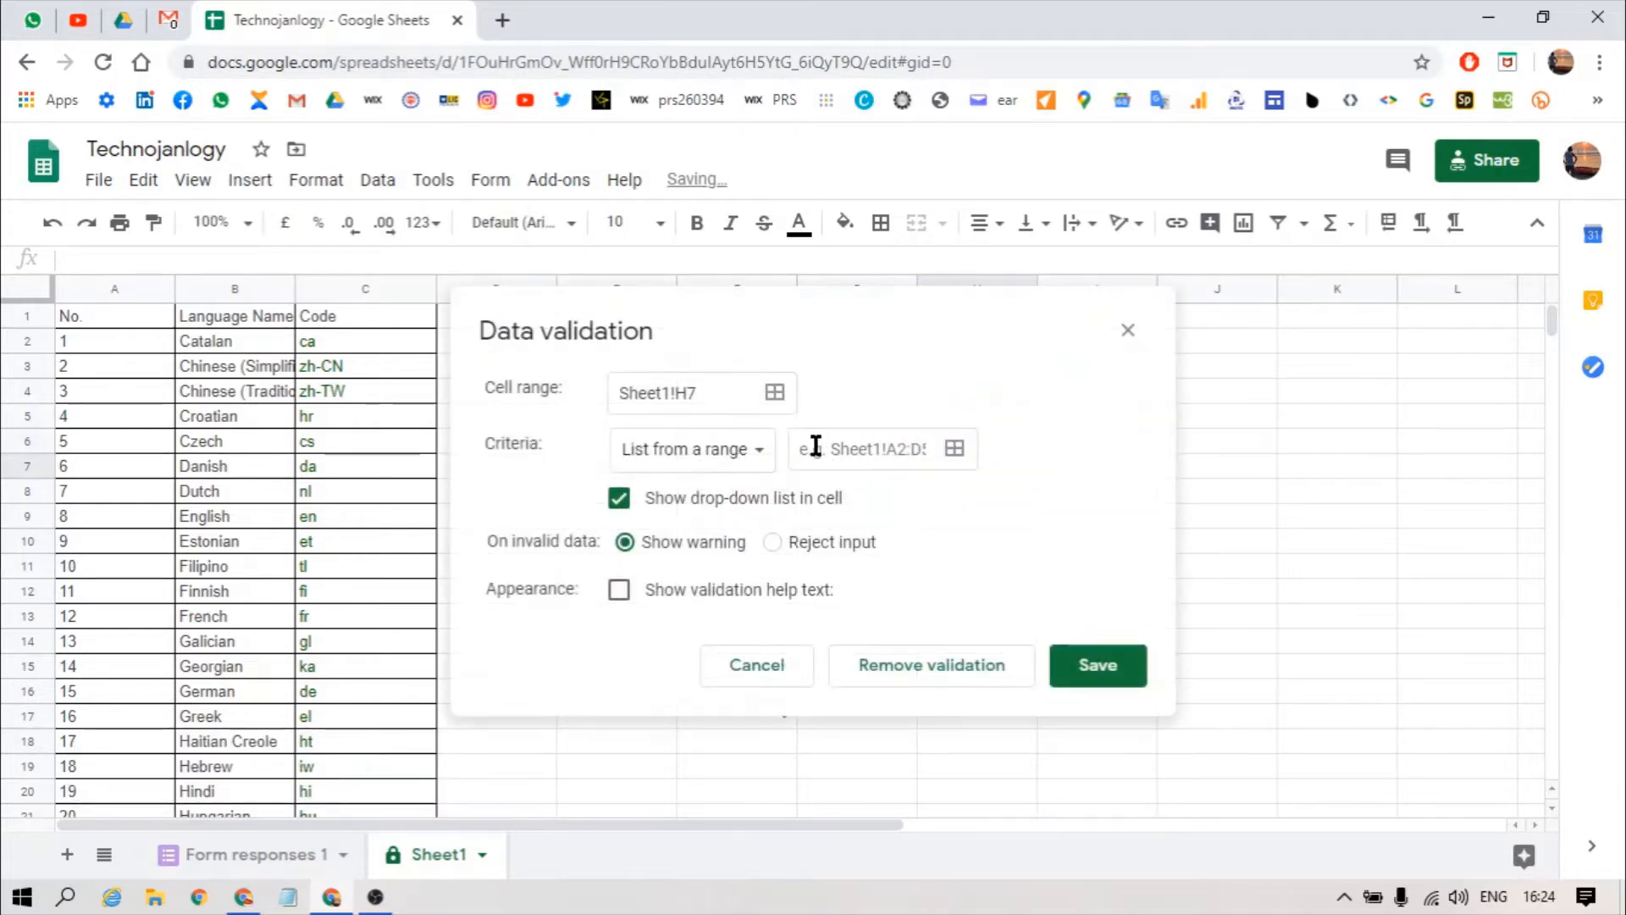
pyautogui.click(691, 450)
pyautogui.click(699, 528)
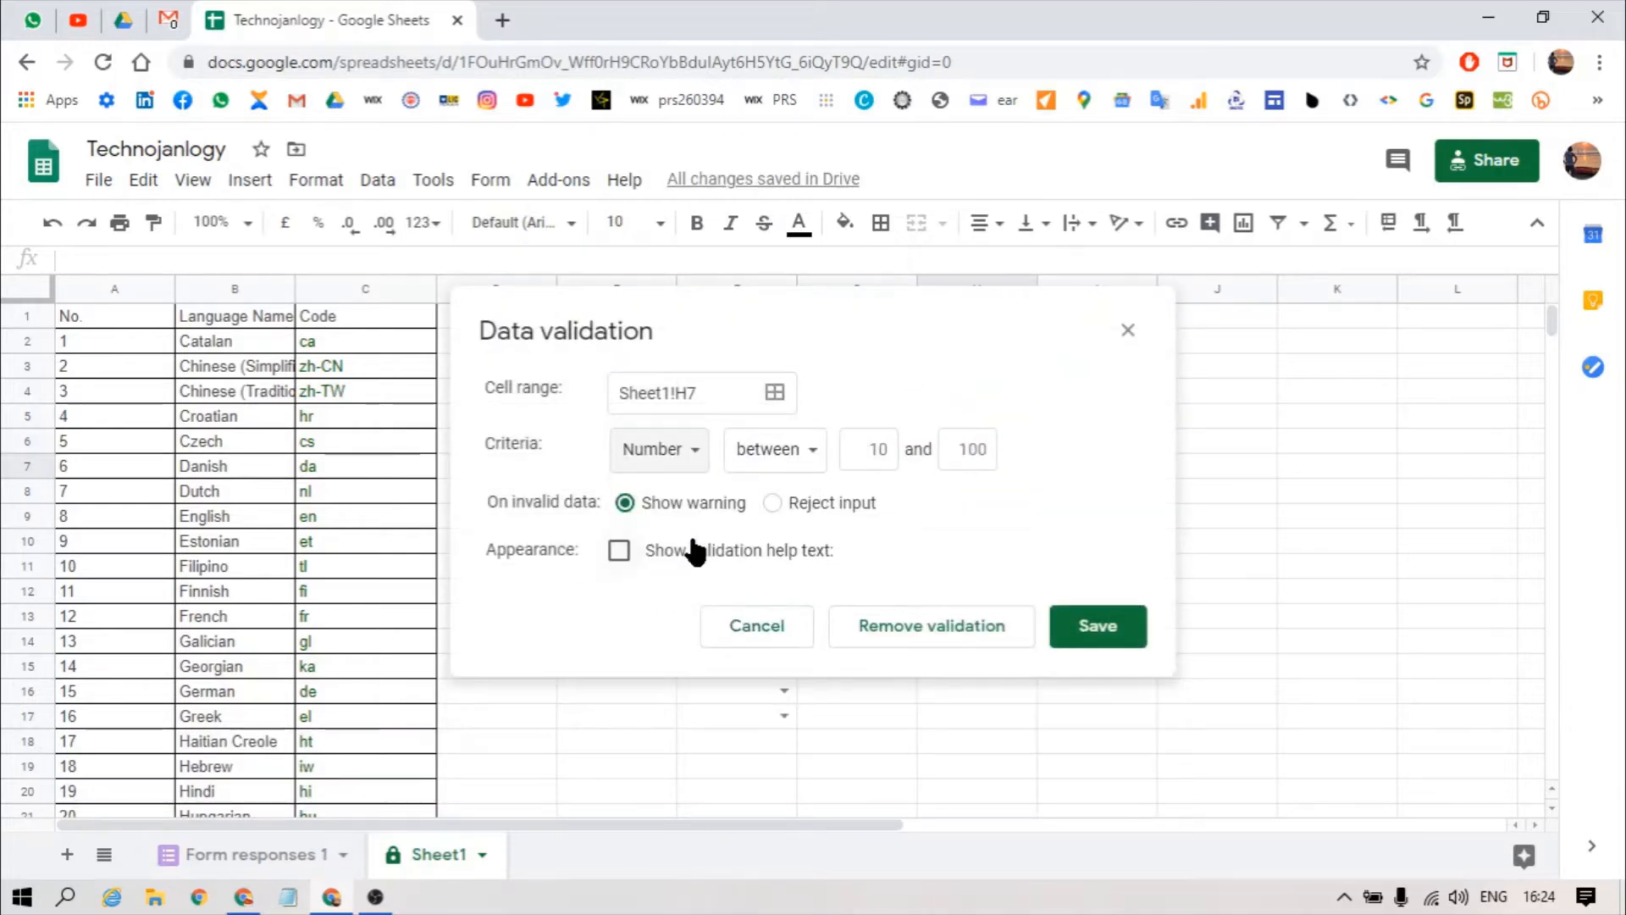
pyautogui.click(849, 449)
pyautogui.press('BackSpace')
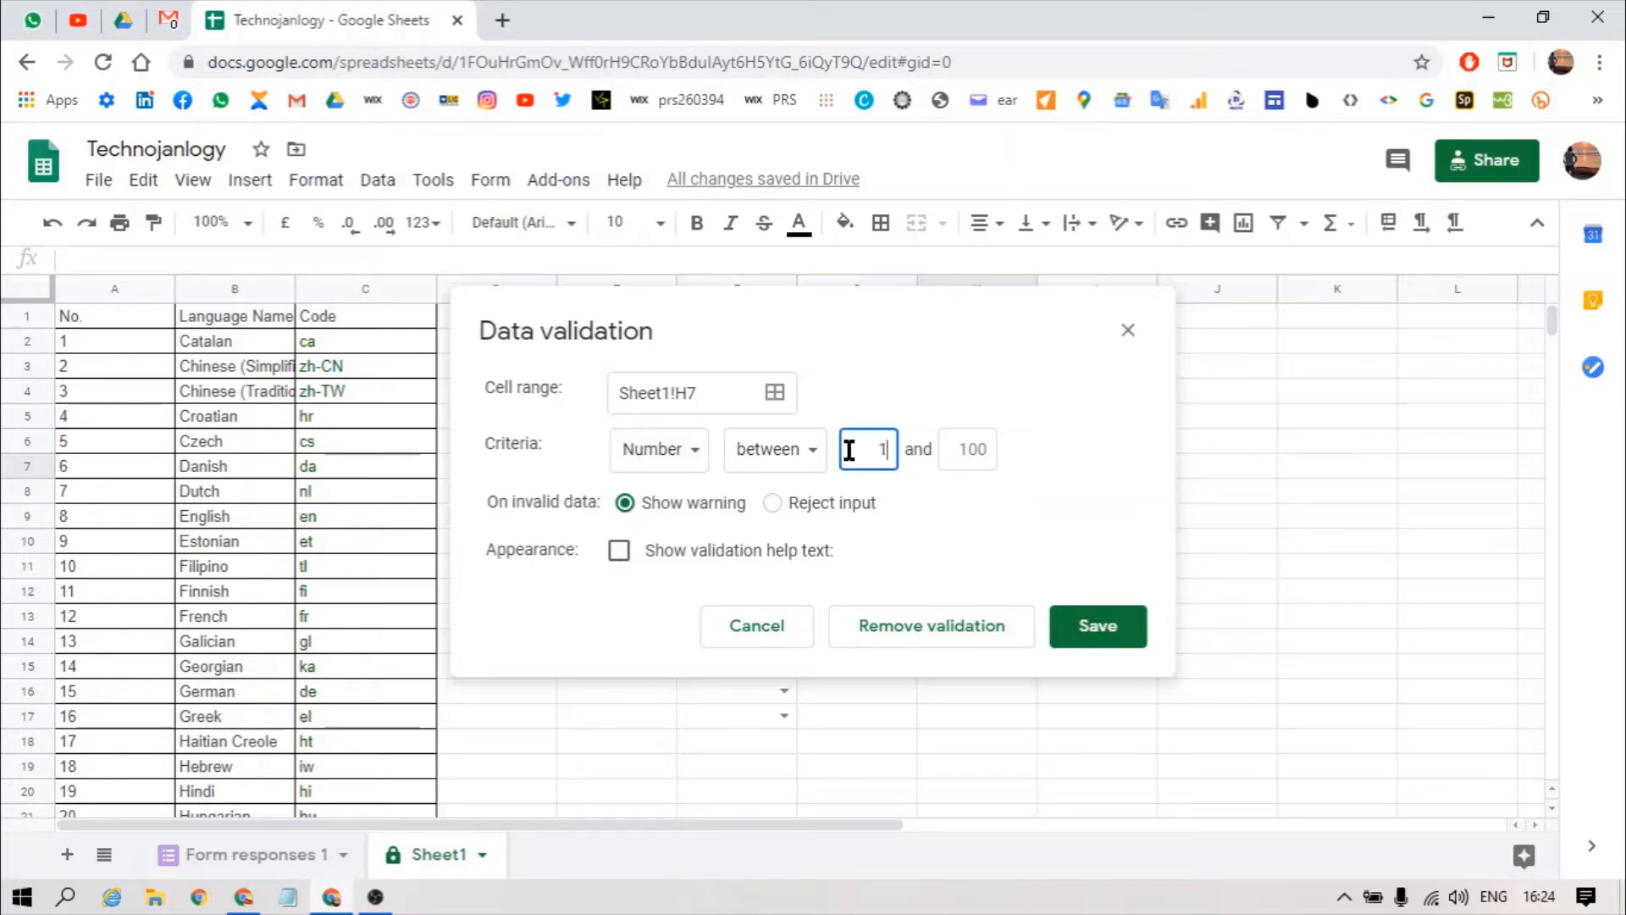
pyautogui.click(970, 449)
pyautogui.press('BackSpace')
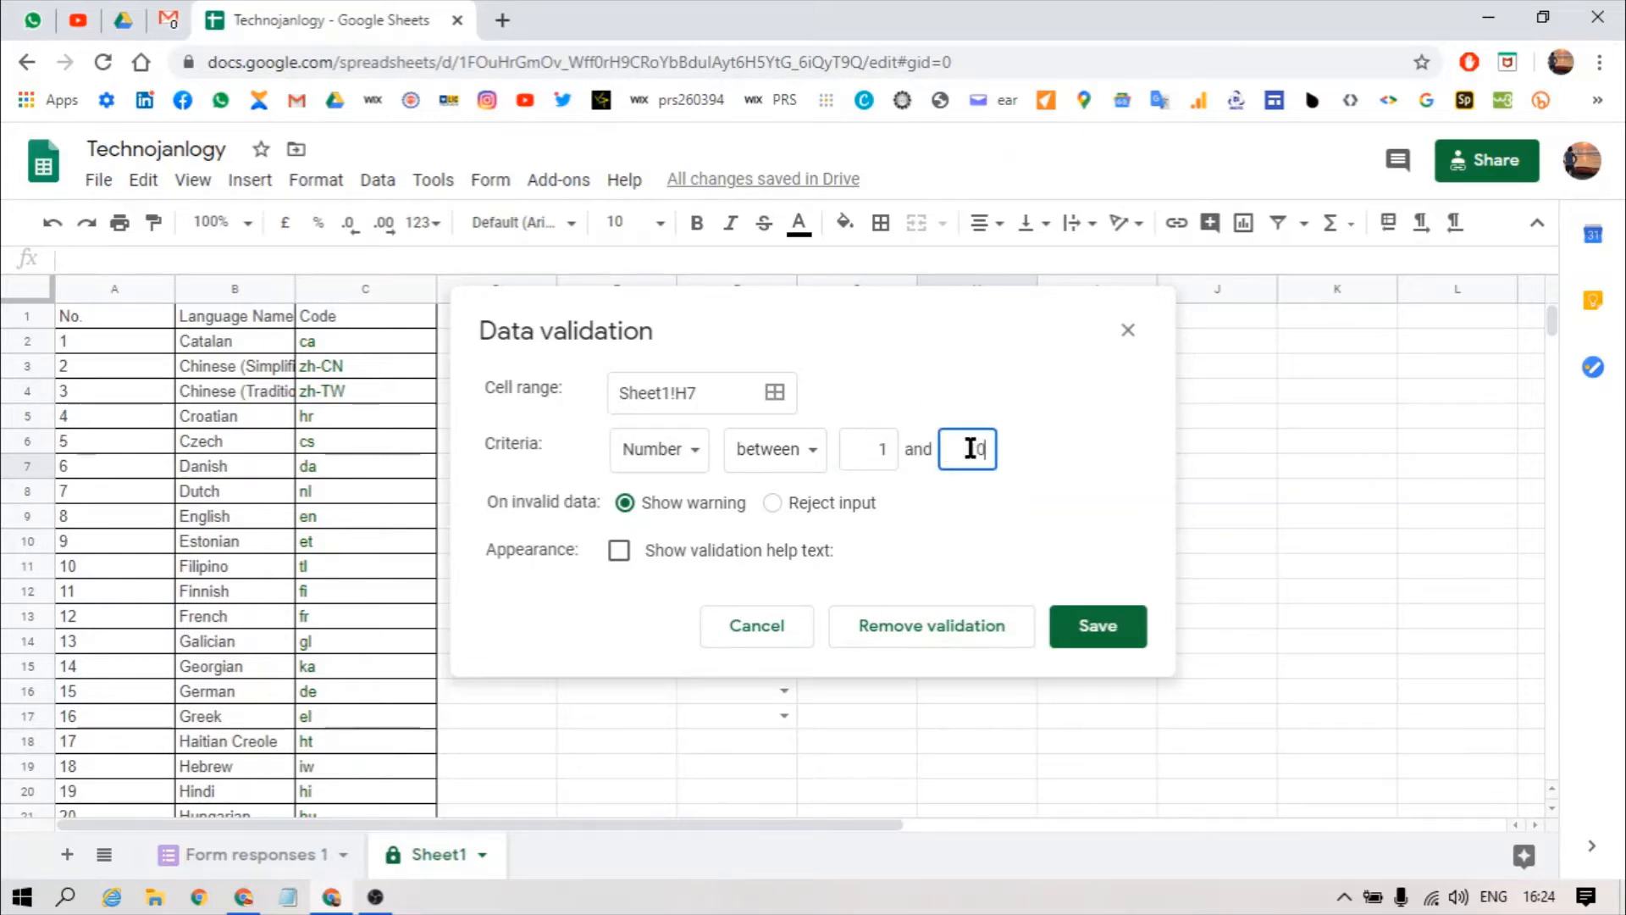
pyautogui.click(795, 503)
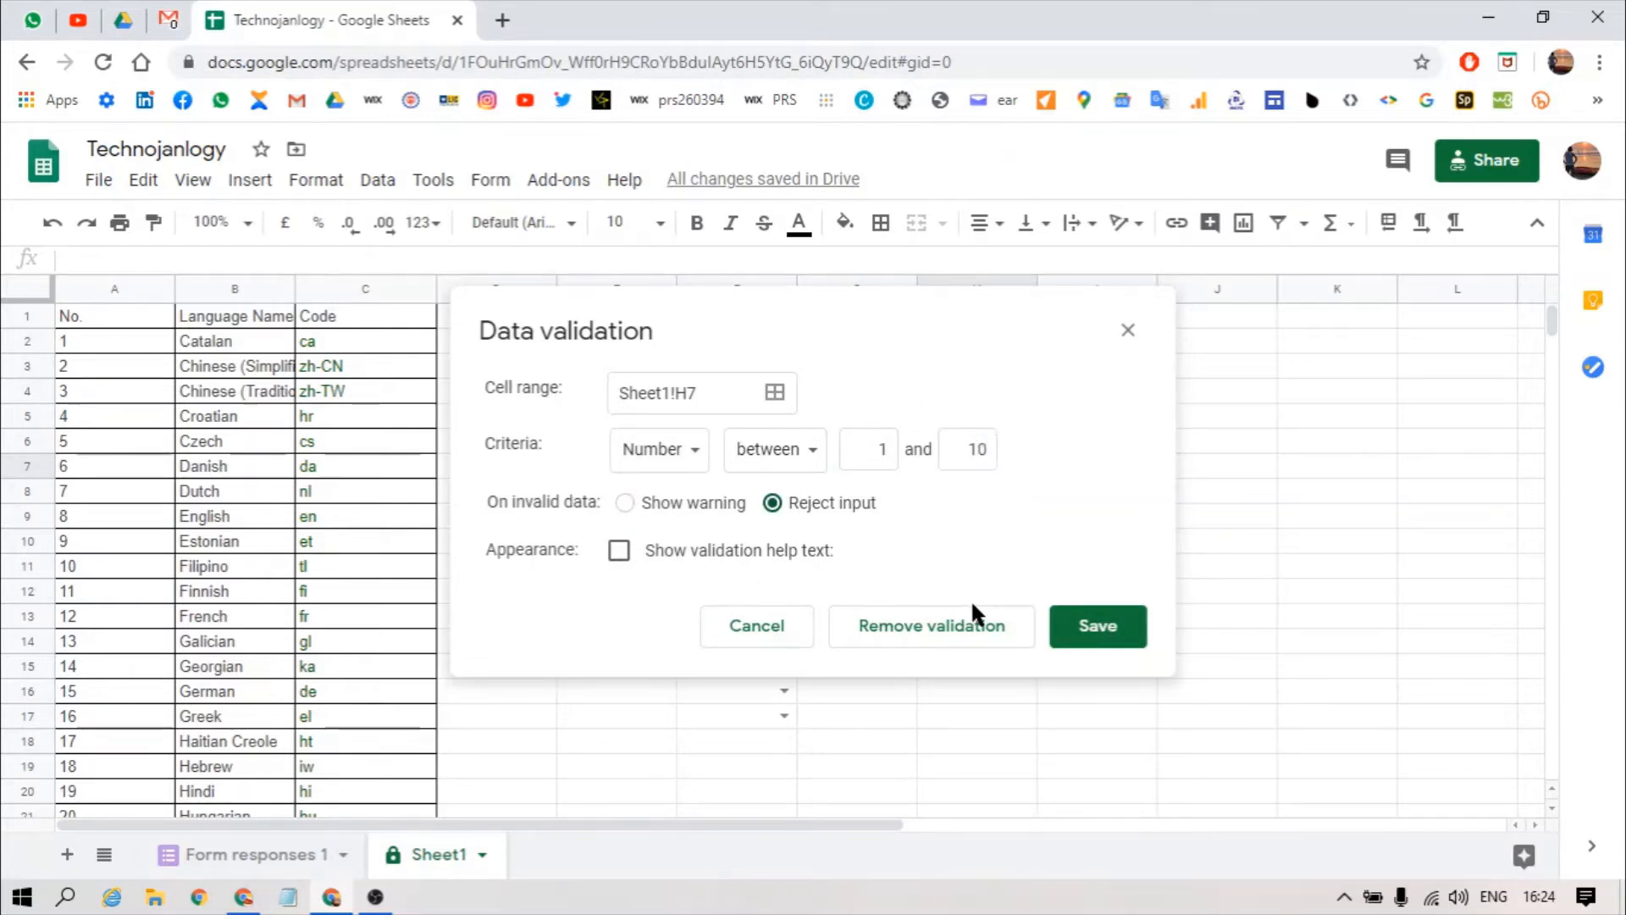
pyautogui.click(1098, 635)
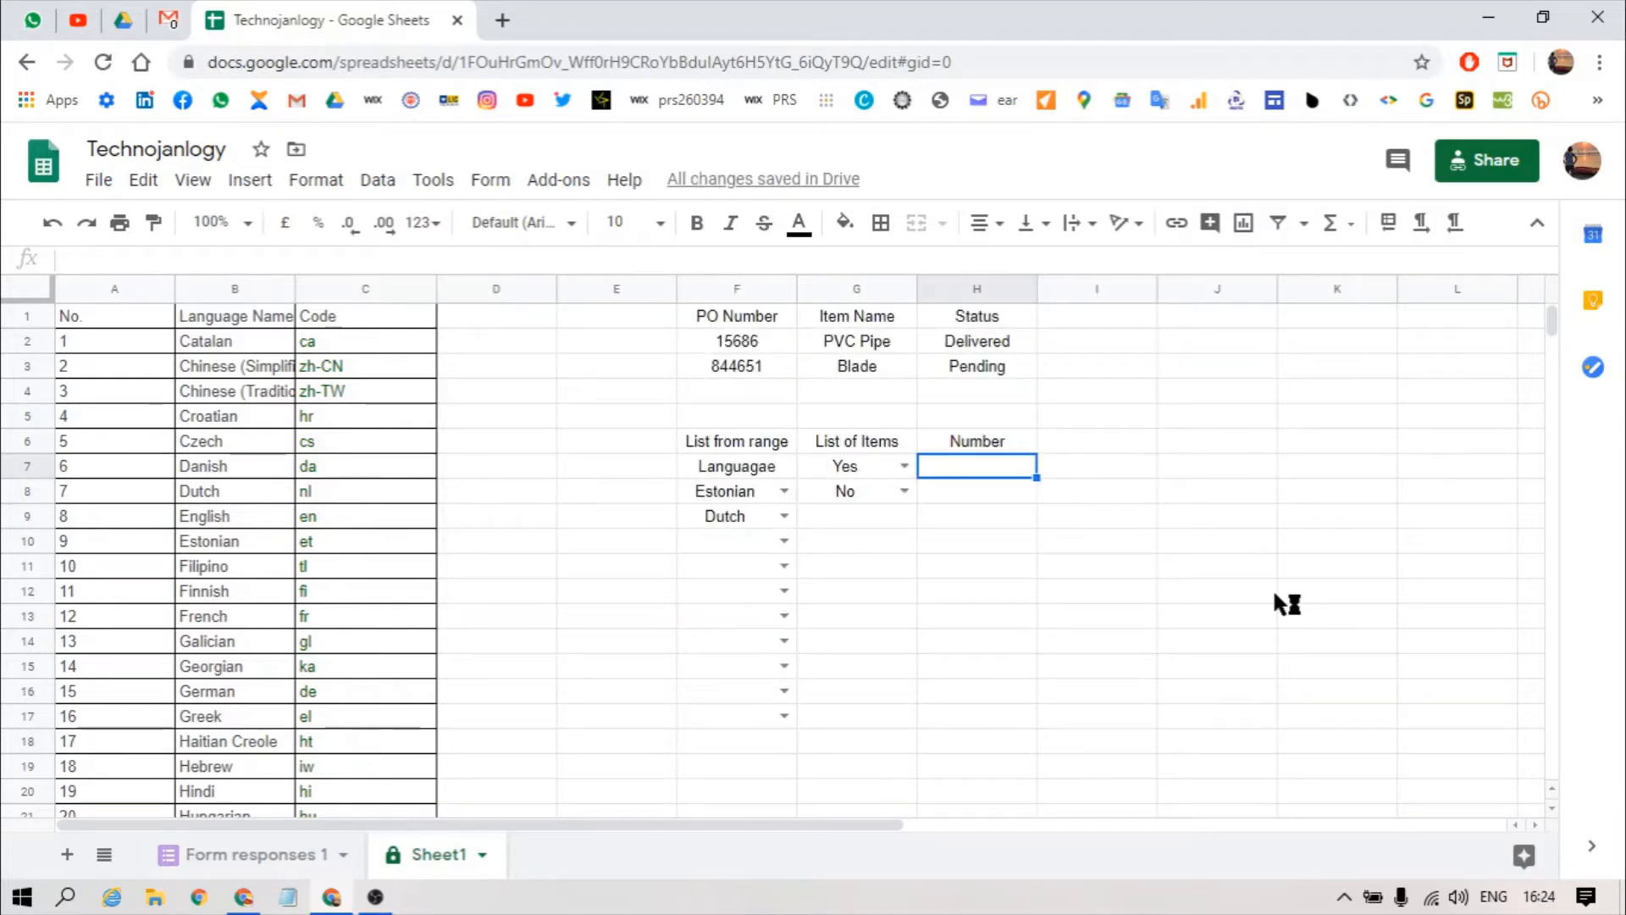
# Step: Test H7 with 20, then enter 9 as a valid value
pyautogui.write('20')
pyautogui.press('Return')
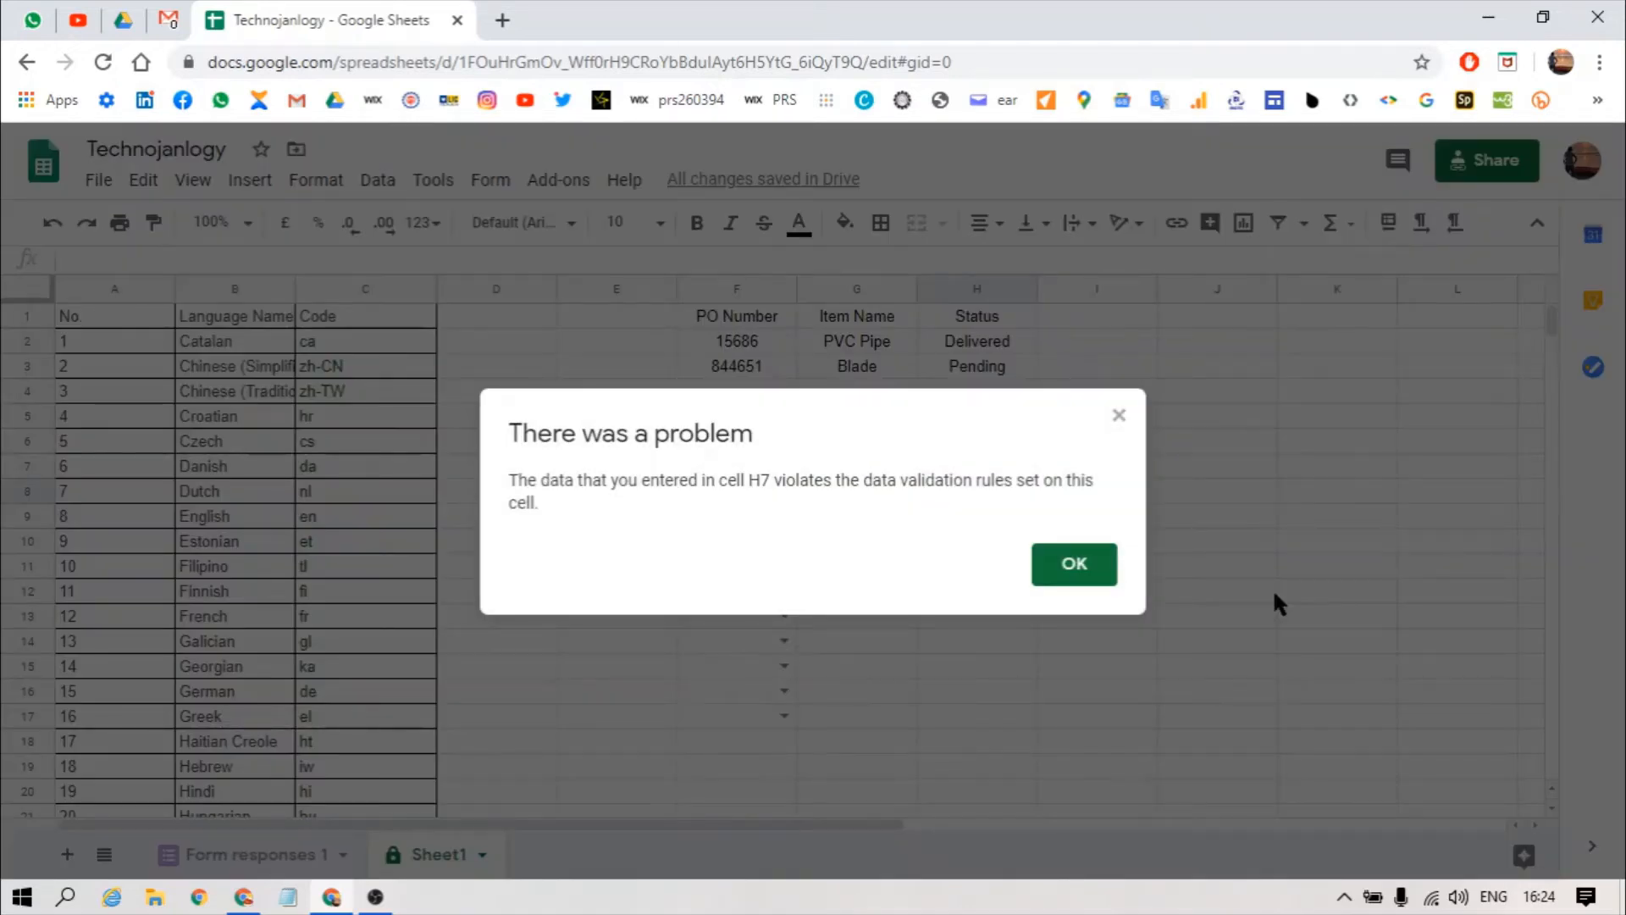
pyautogui.press('Return')
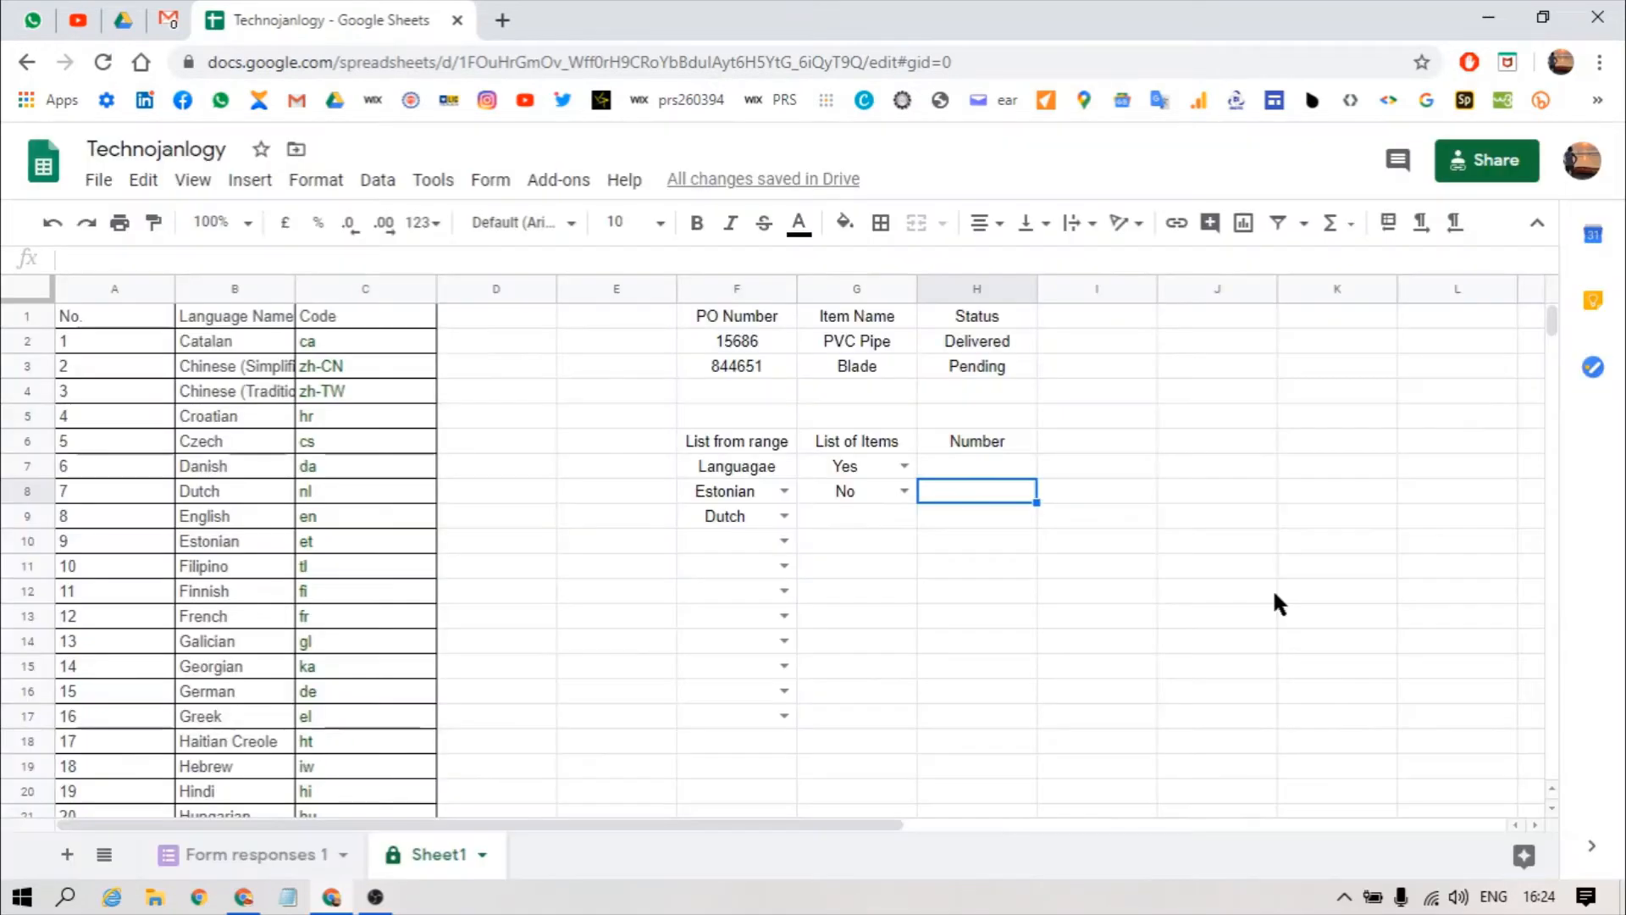
pyautogui.press('Up')
pyautogui.write('9')
pyautogui.press('Return')
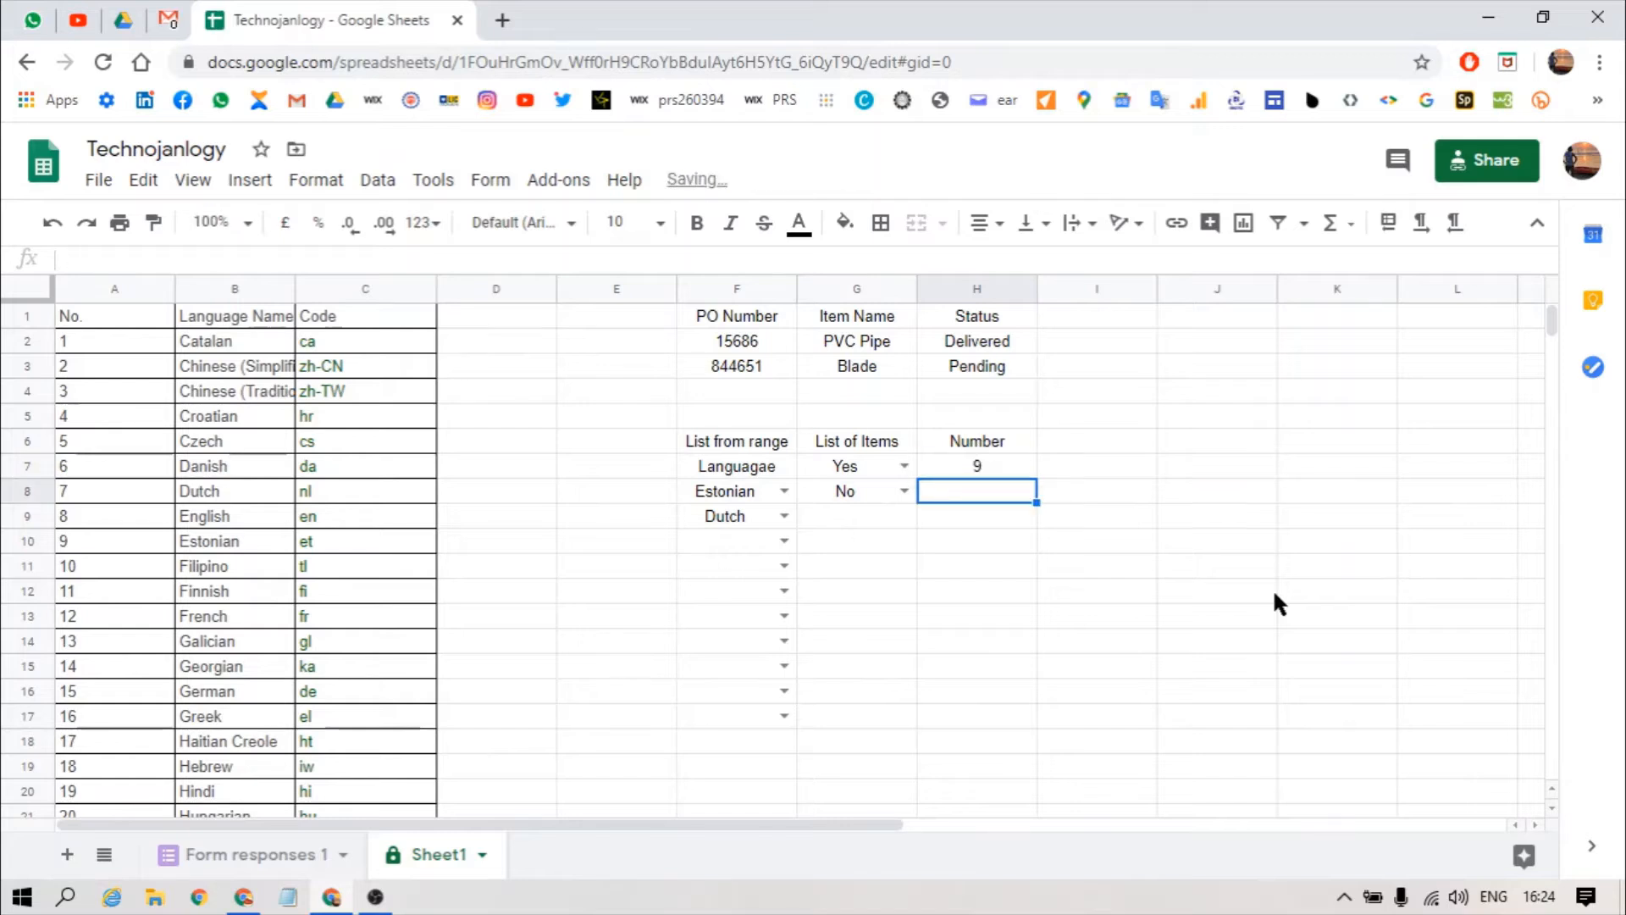
# Step: Enter 10 in H7 and confirm that 15 is refused
pyautogui.press('Up')
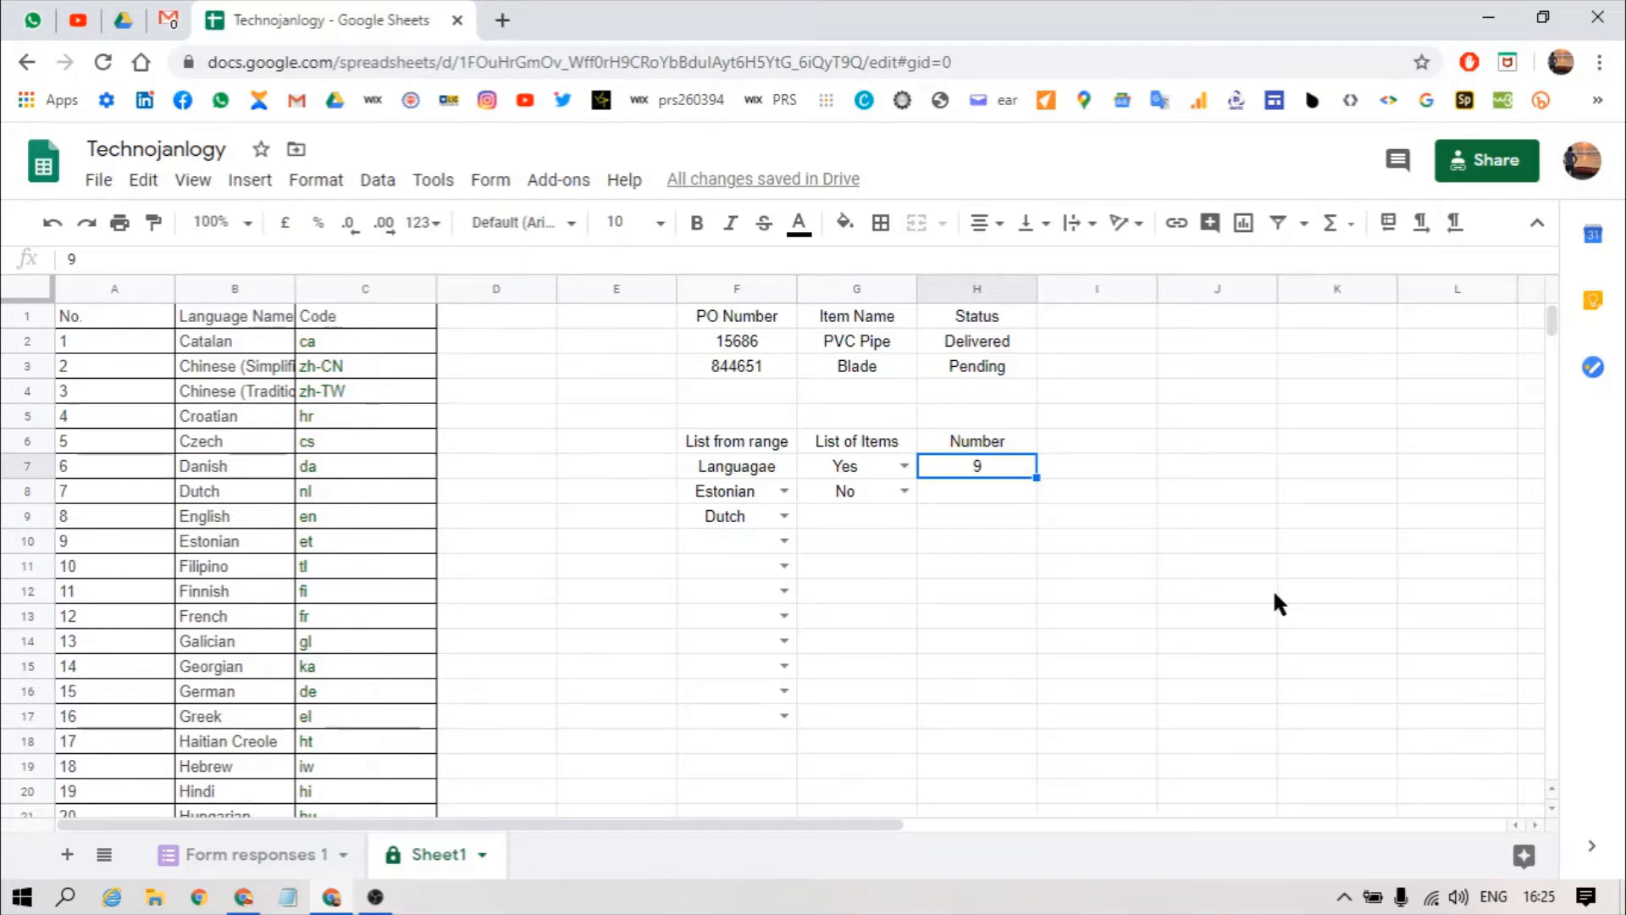
pyautogui.write('10')
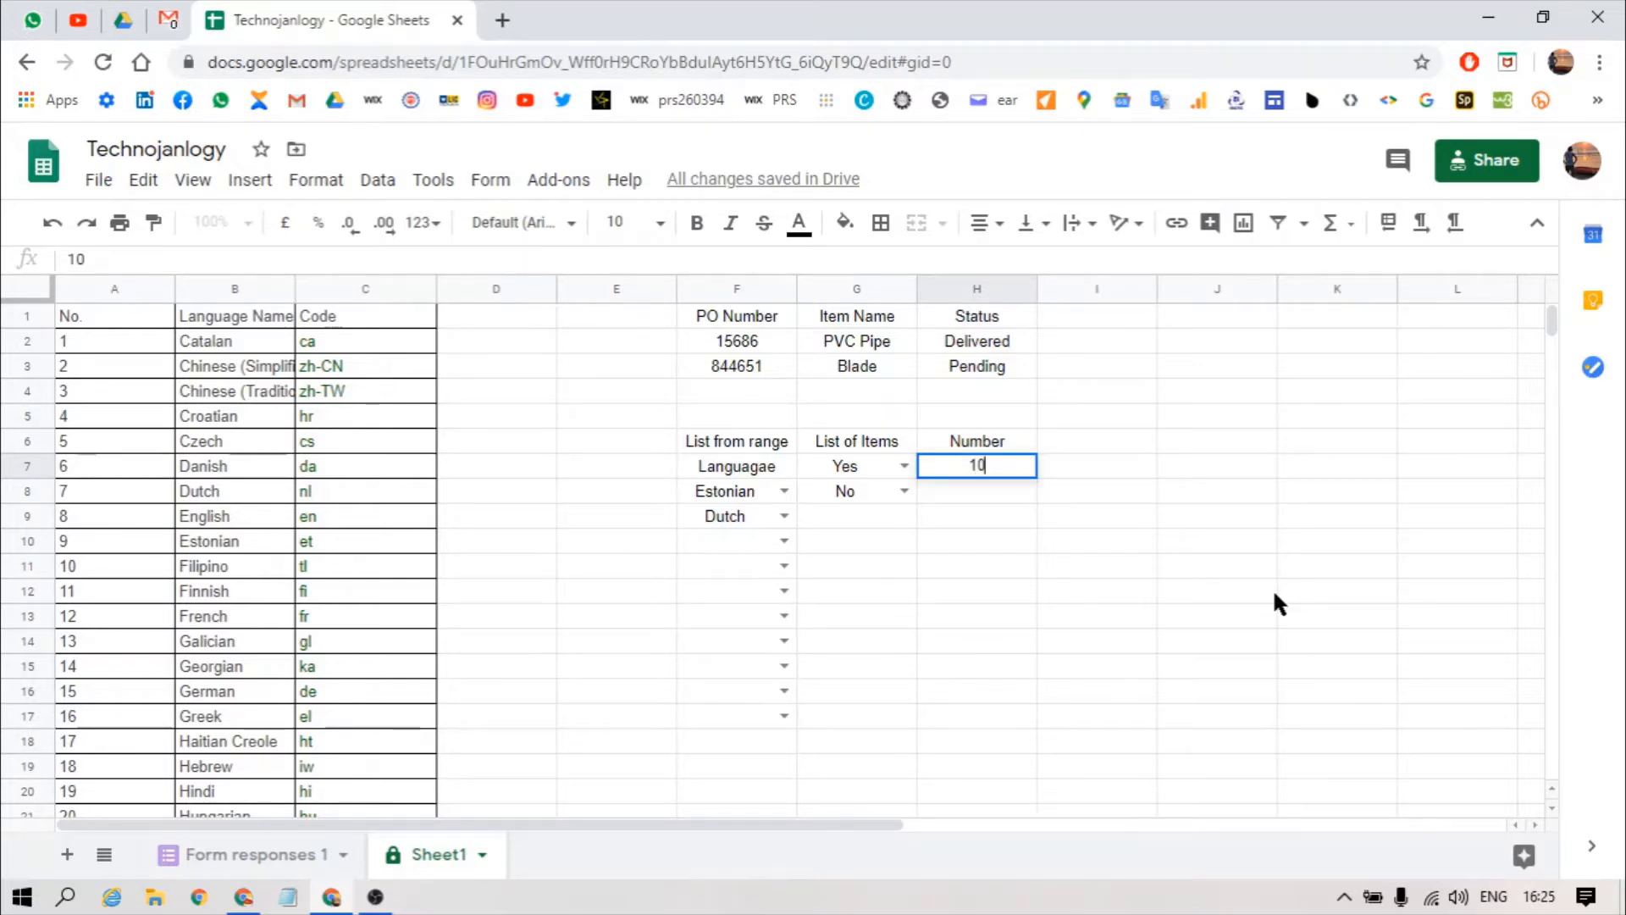
pyautogui.press('Return')
pyautogui.press('Up')
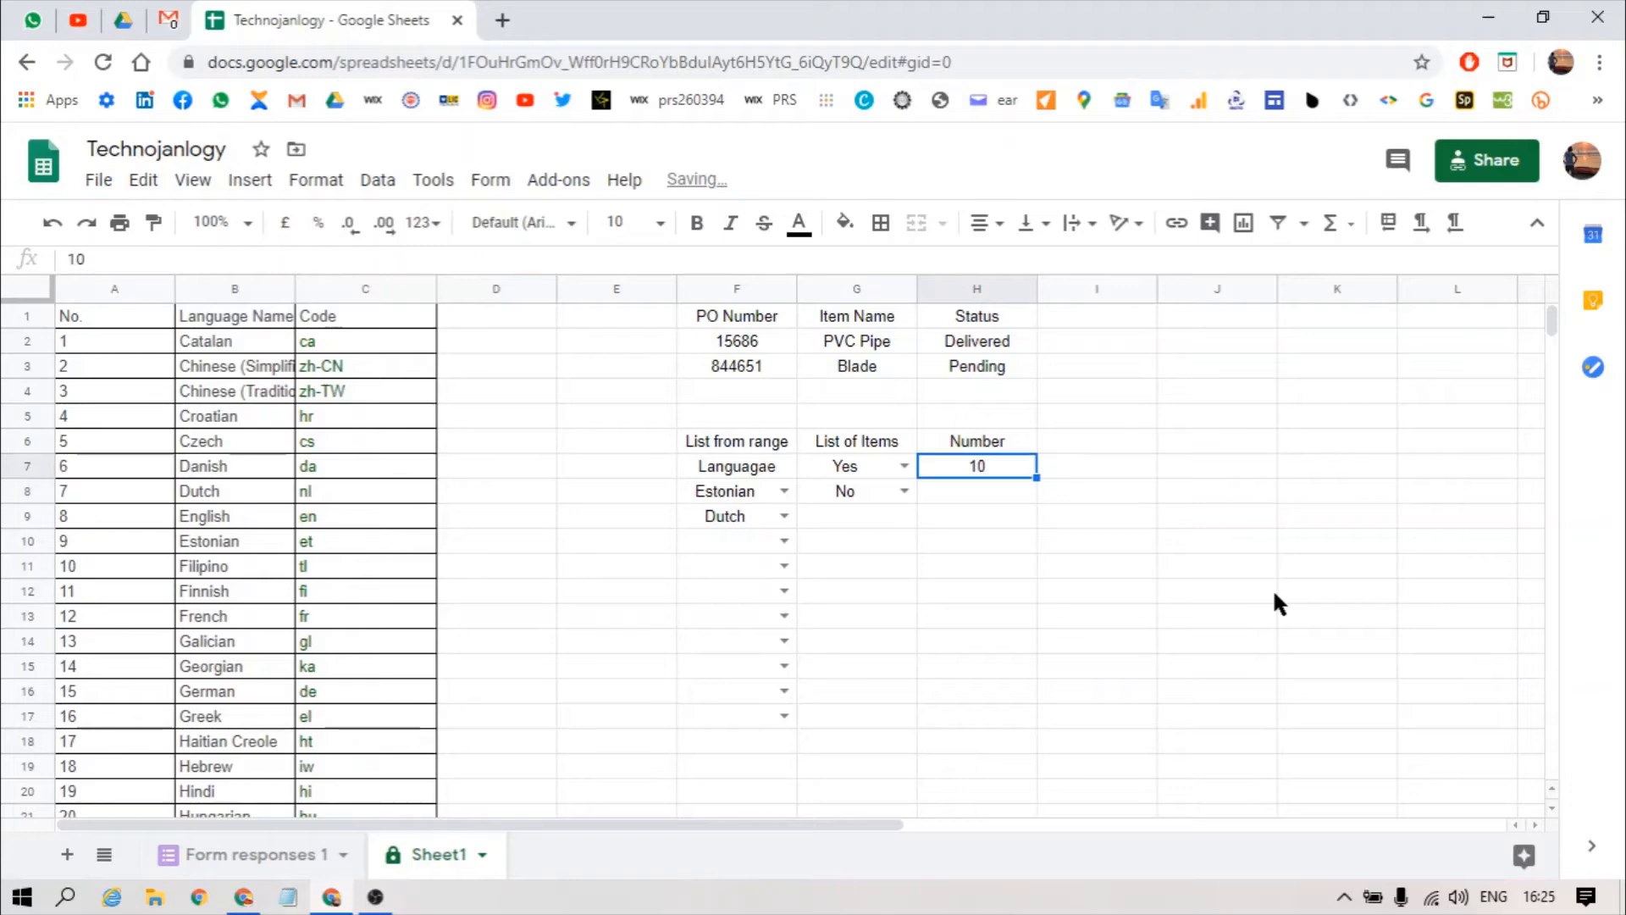
pyautogui.write('15')
pyautogui.press('Return')
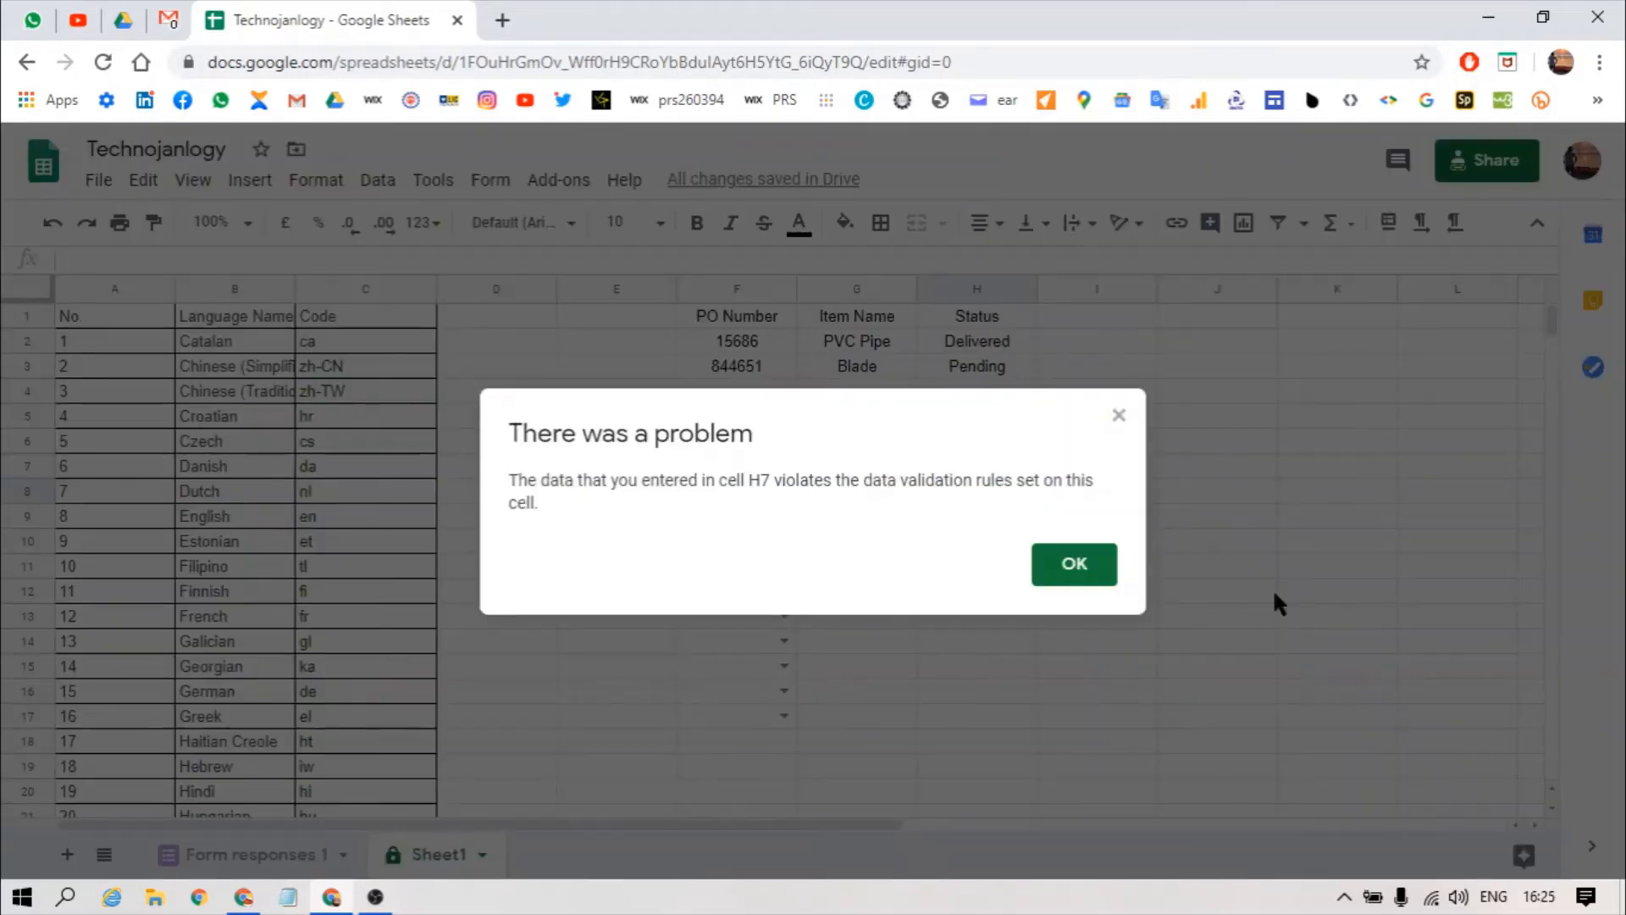
pyautogui.press('Return')
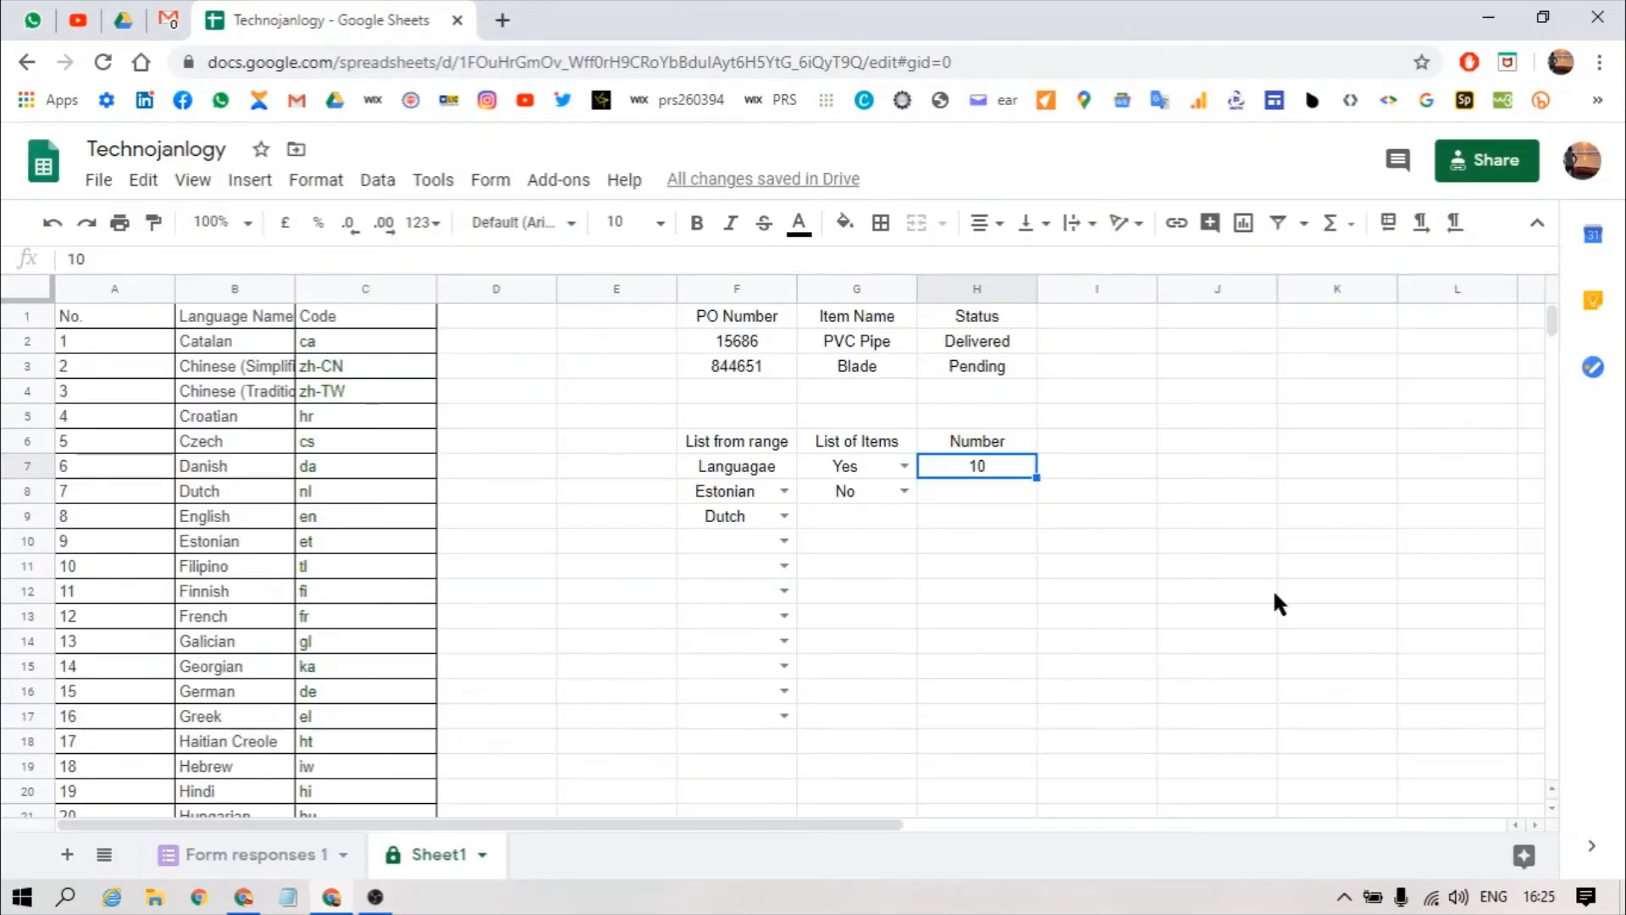
pyautogui.hotkey('alt', 'd')
# Step: Switch H7's rule to 'not between' 1 and 10, then enter 11 in H7
pyautogui.press('v')
pyautogui.click(789, 470)
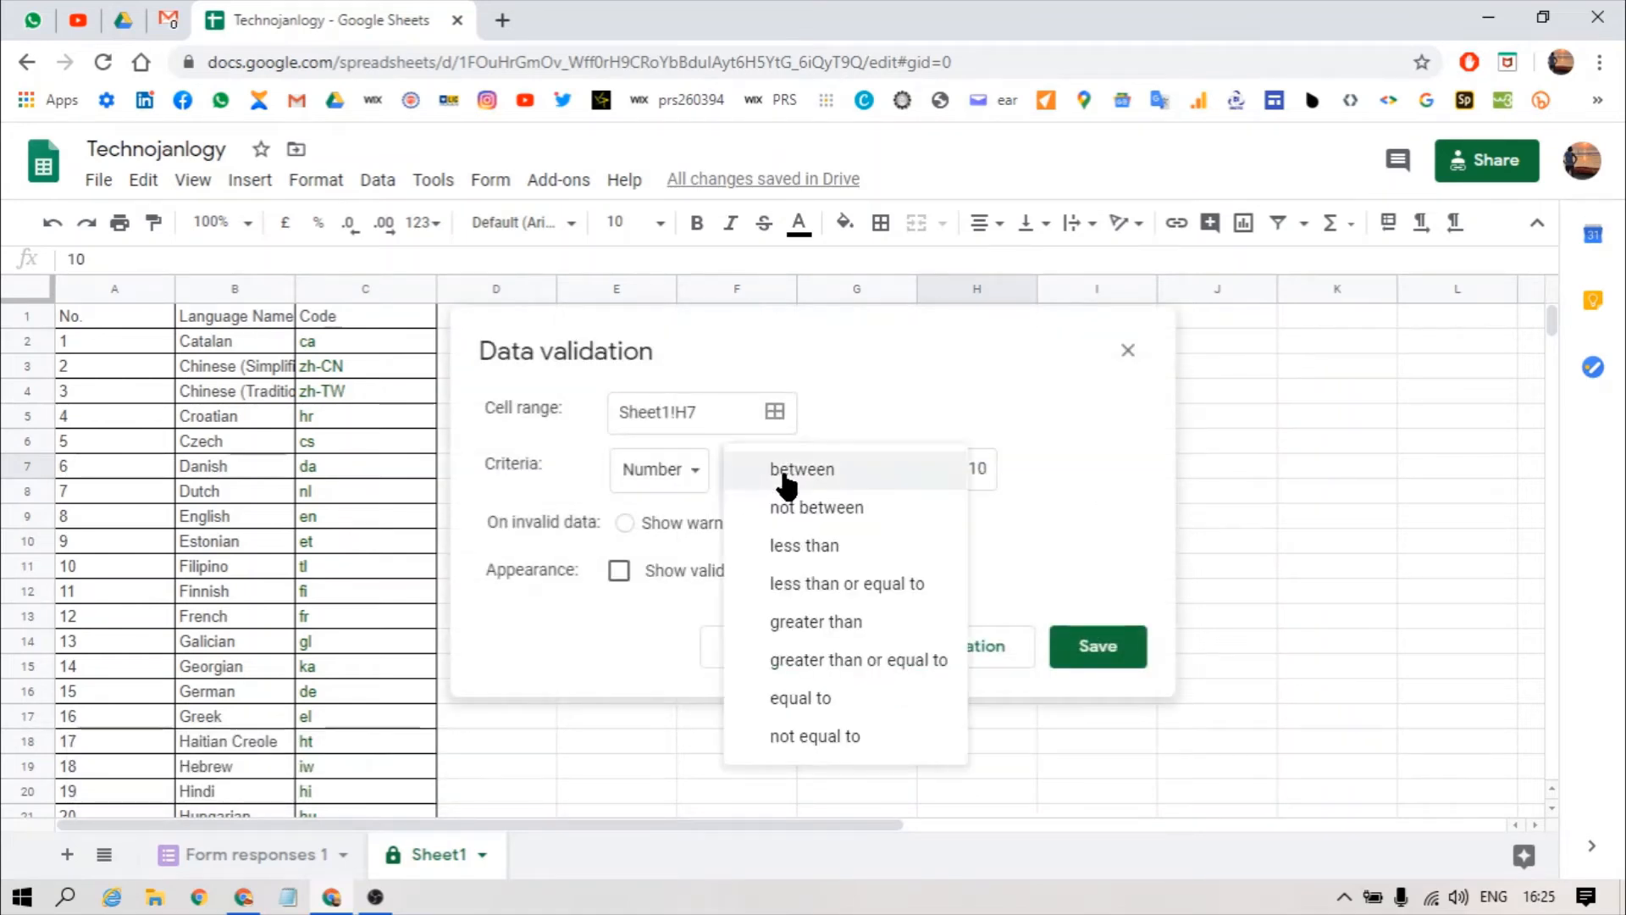
pyautogui.click(791, 508)
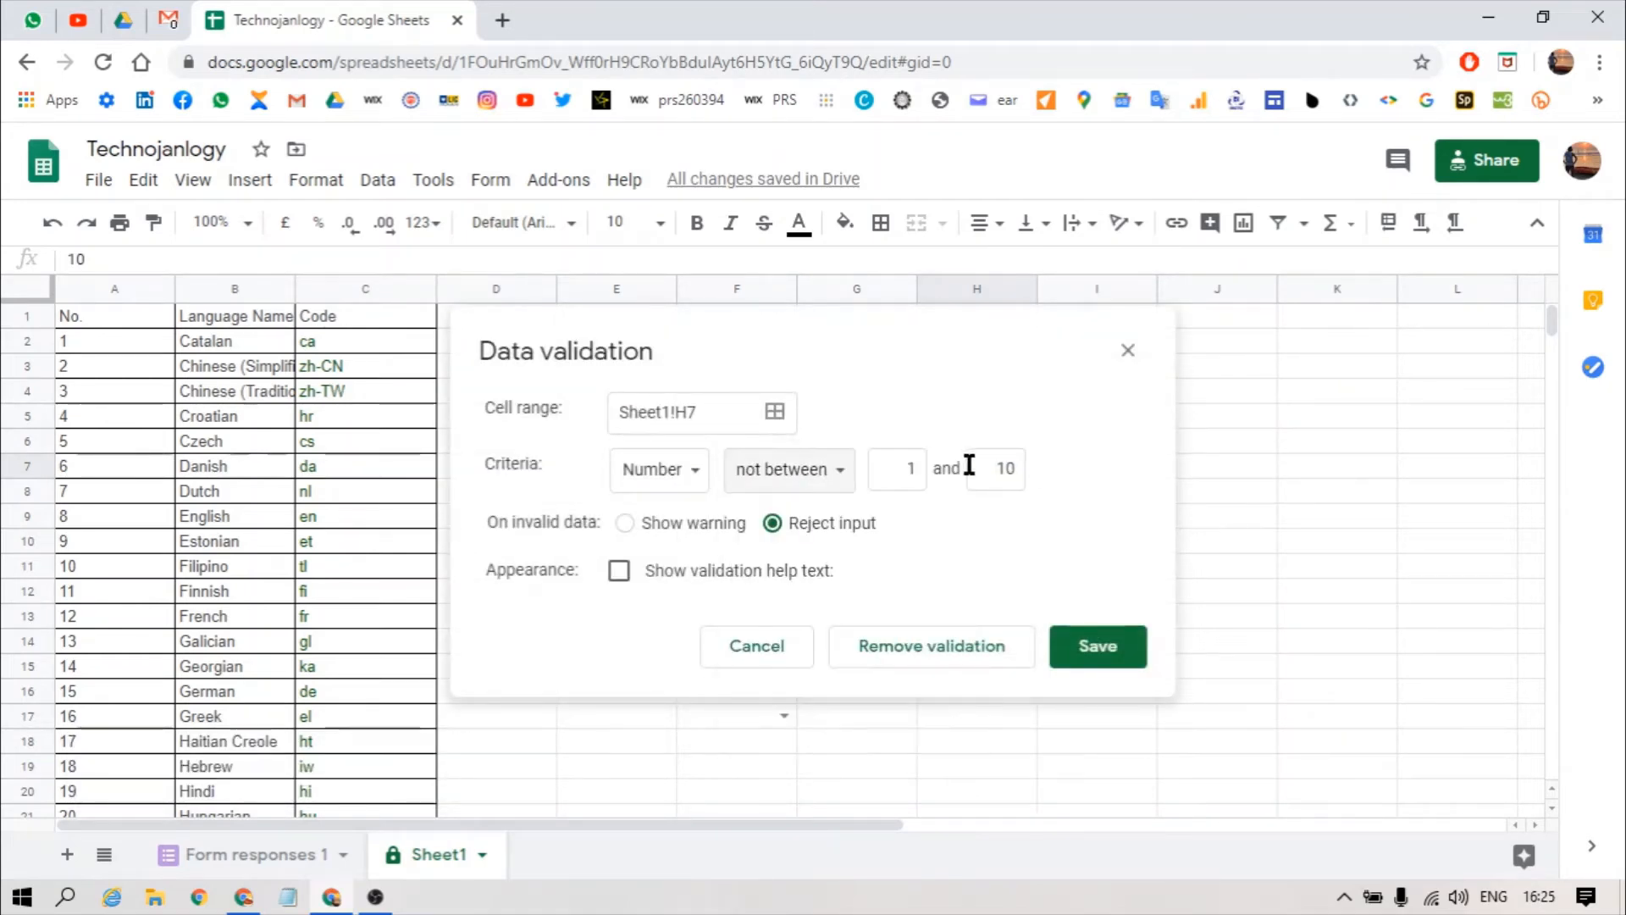
pyautogui.click(1084, 656)
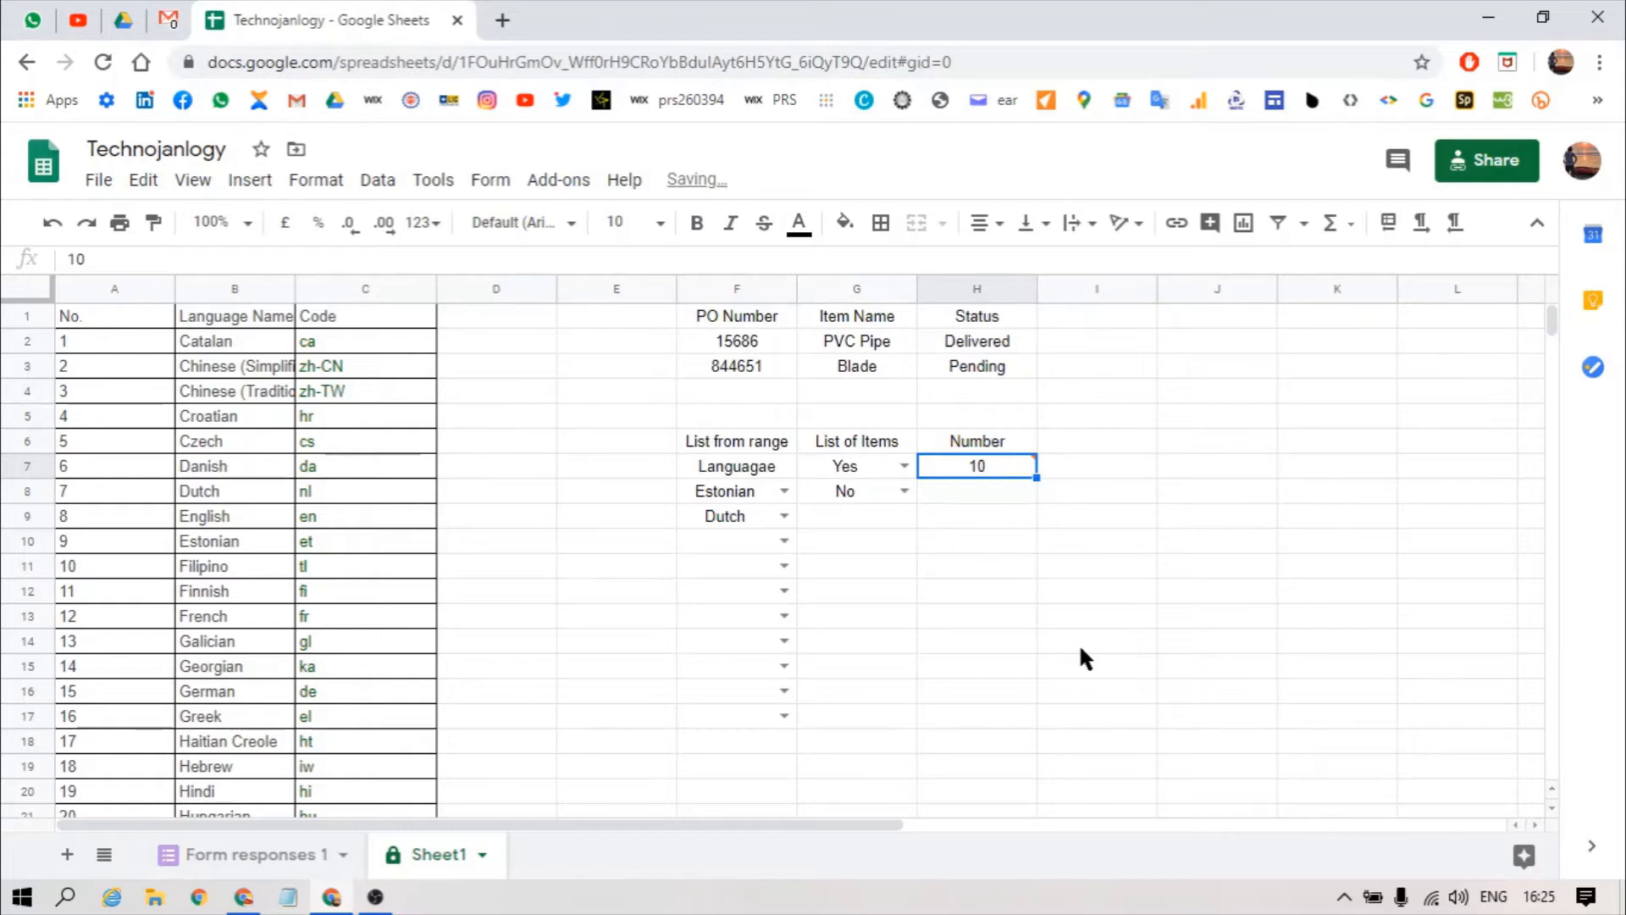
pyautogui.write('11')
pyautogui.press('Return')
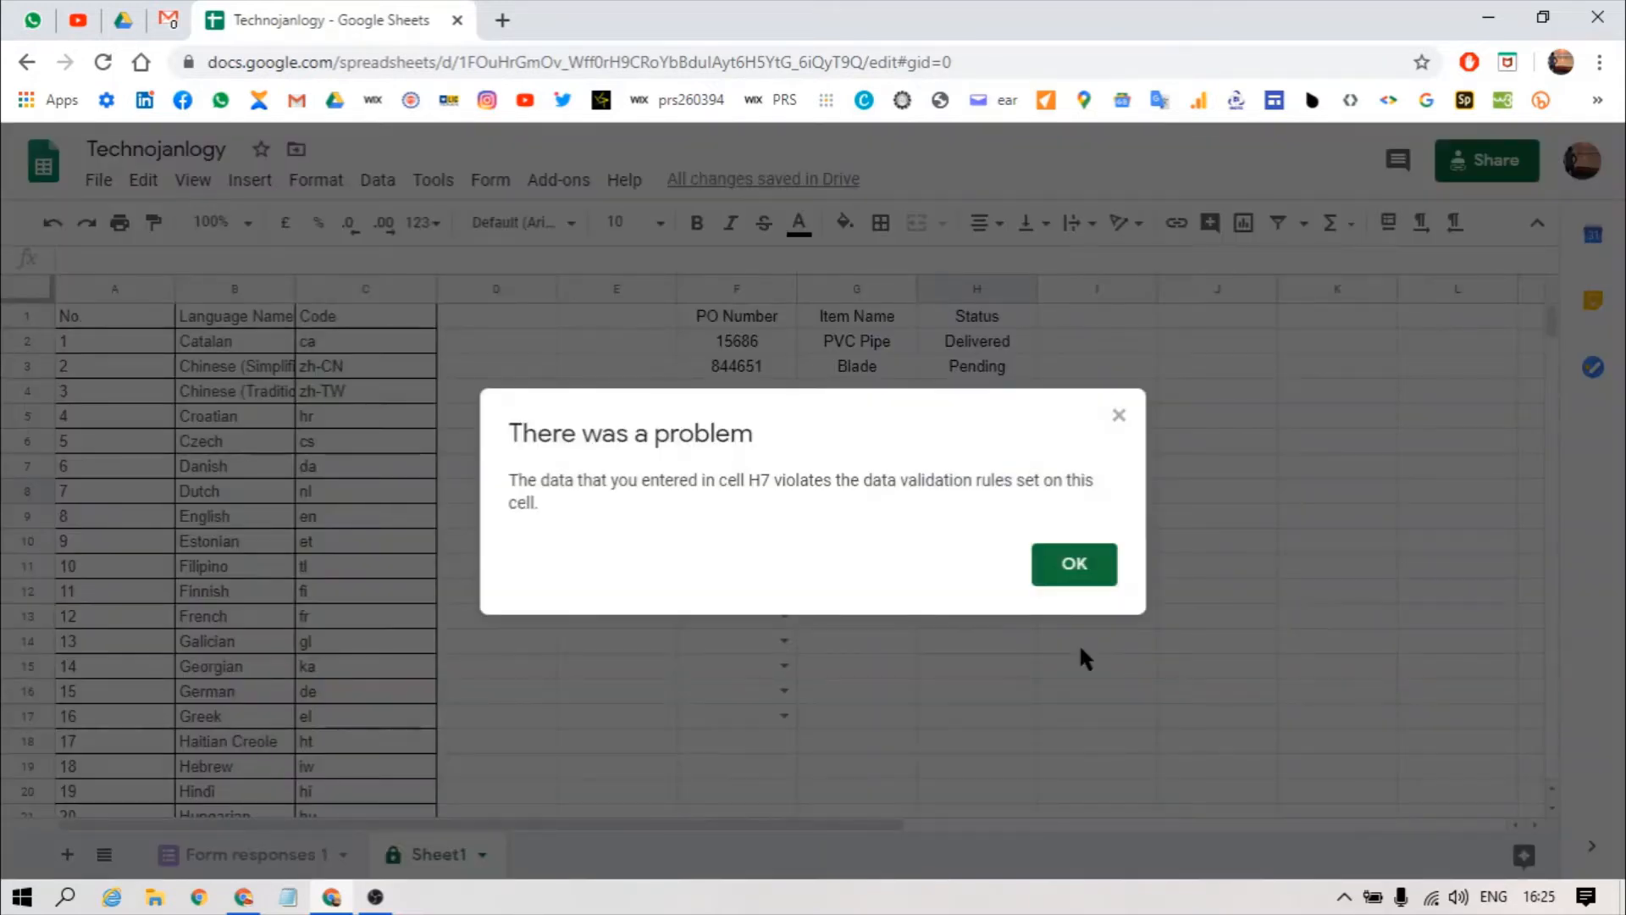
pyautogui.press('Return')
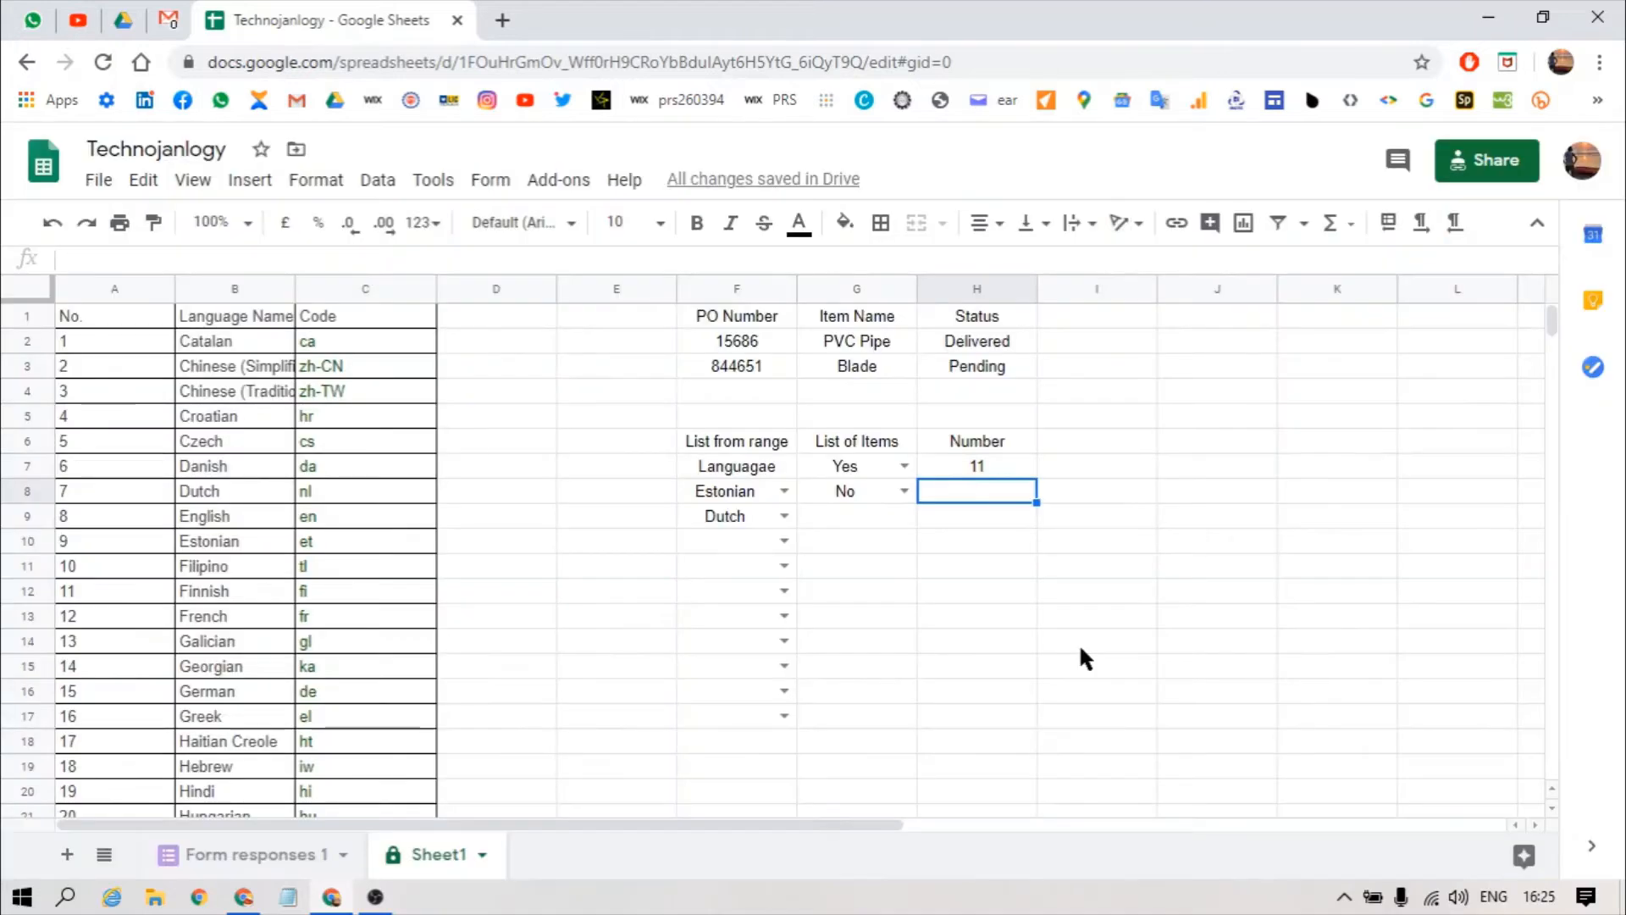
# Step: Change H7's number rule to 'less than' 100
pyautogui.click(960, 461)
pyautogui.hotkey('alt', 'a')
pyautogui.press('v')
pyautogui.press('v')
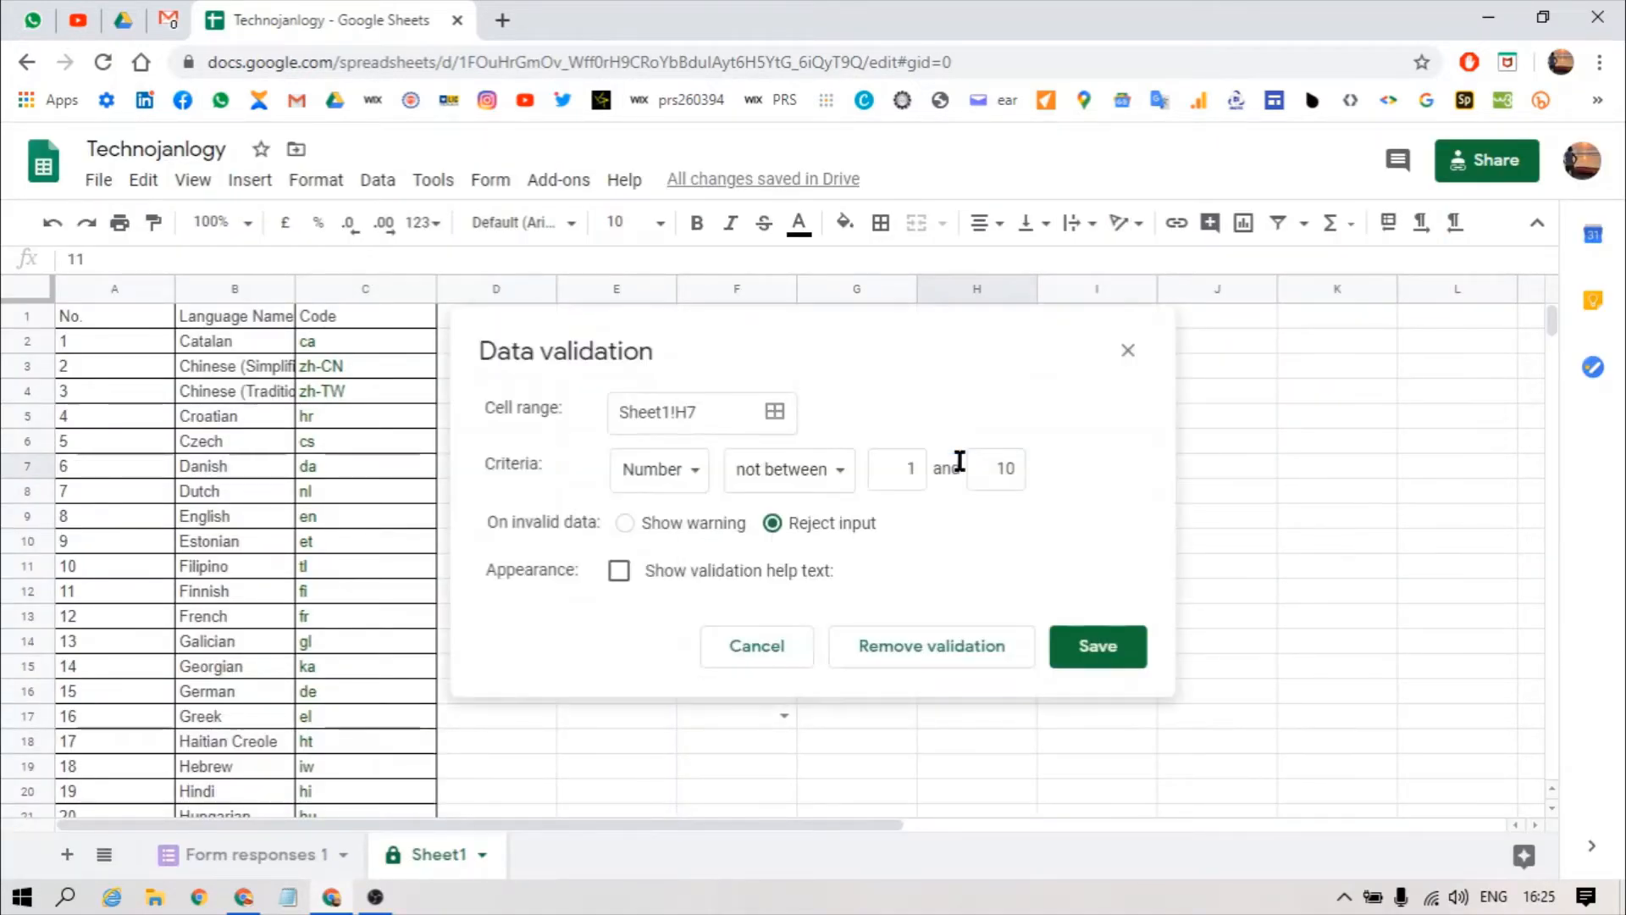
pyautogui.click(766, 470)
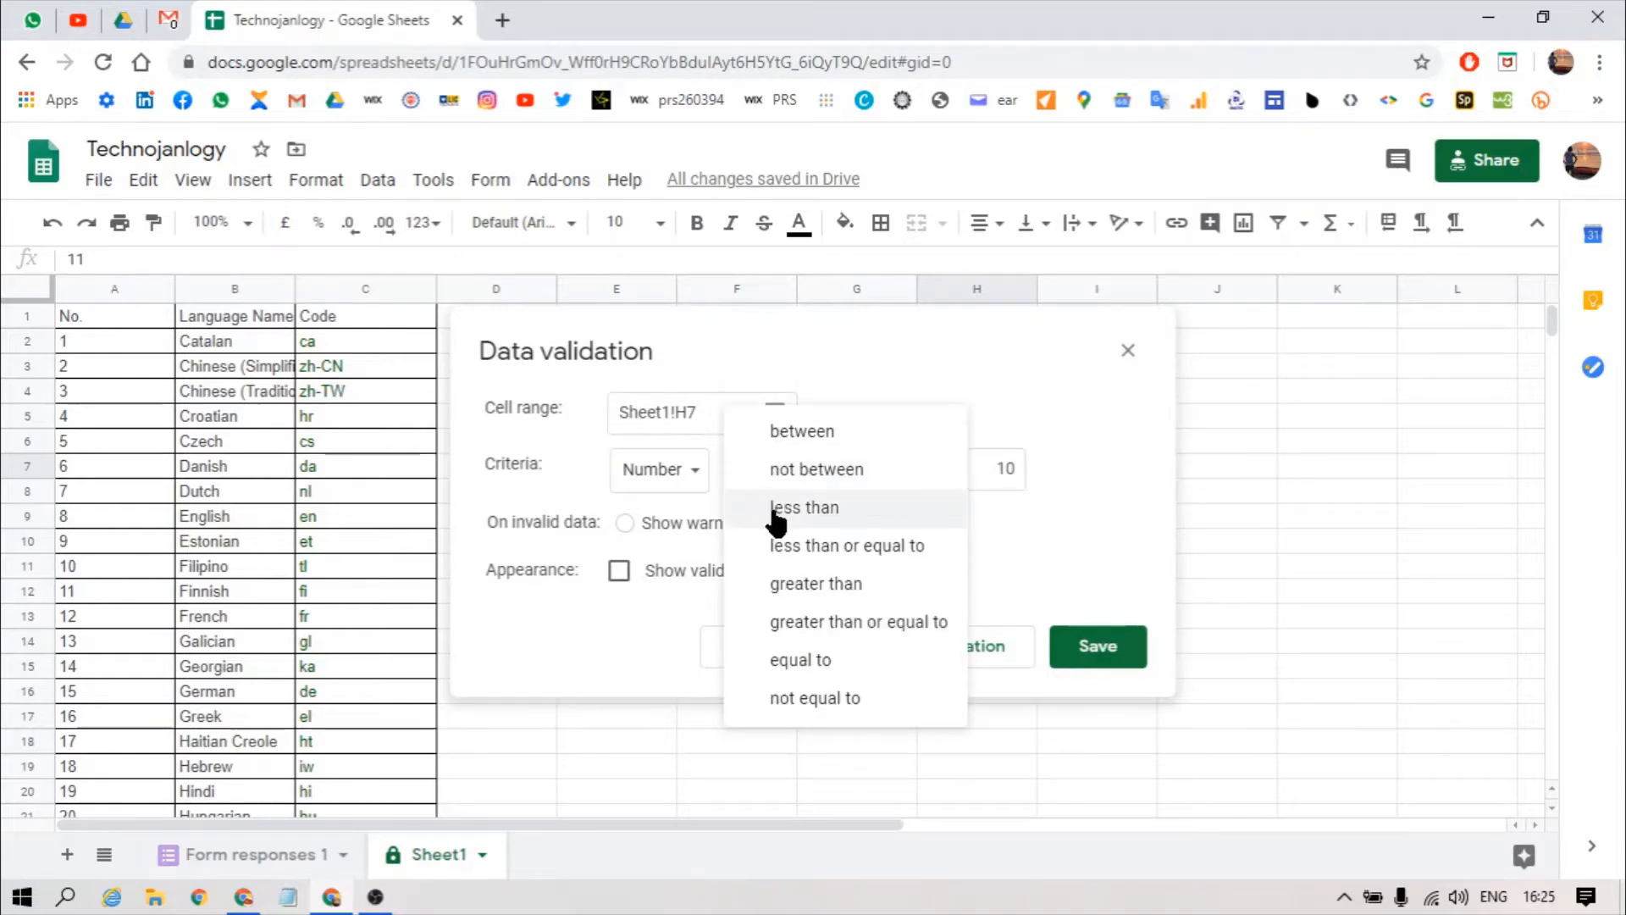
pyautogui.click(775, 509)
pyautogui.doubleClick(890, 468)
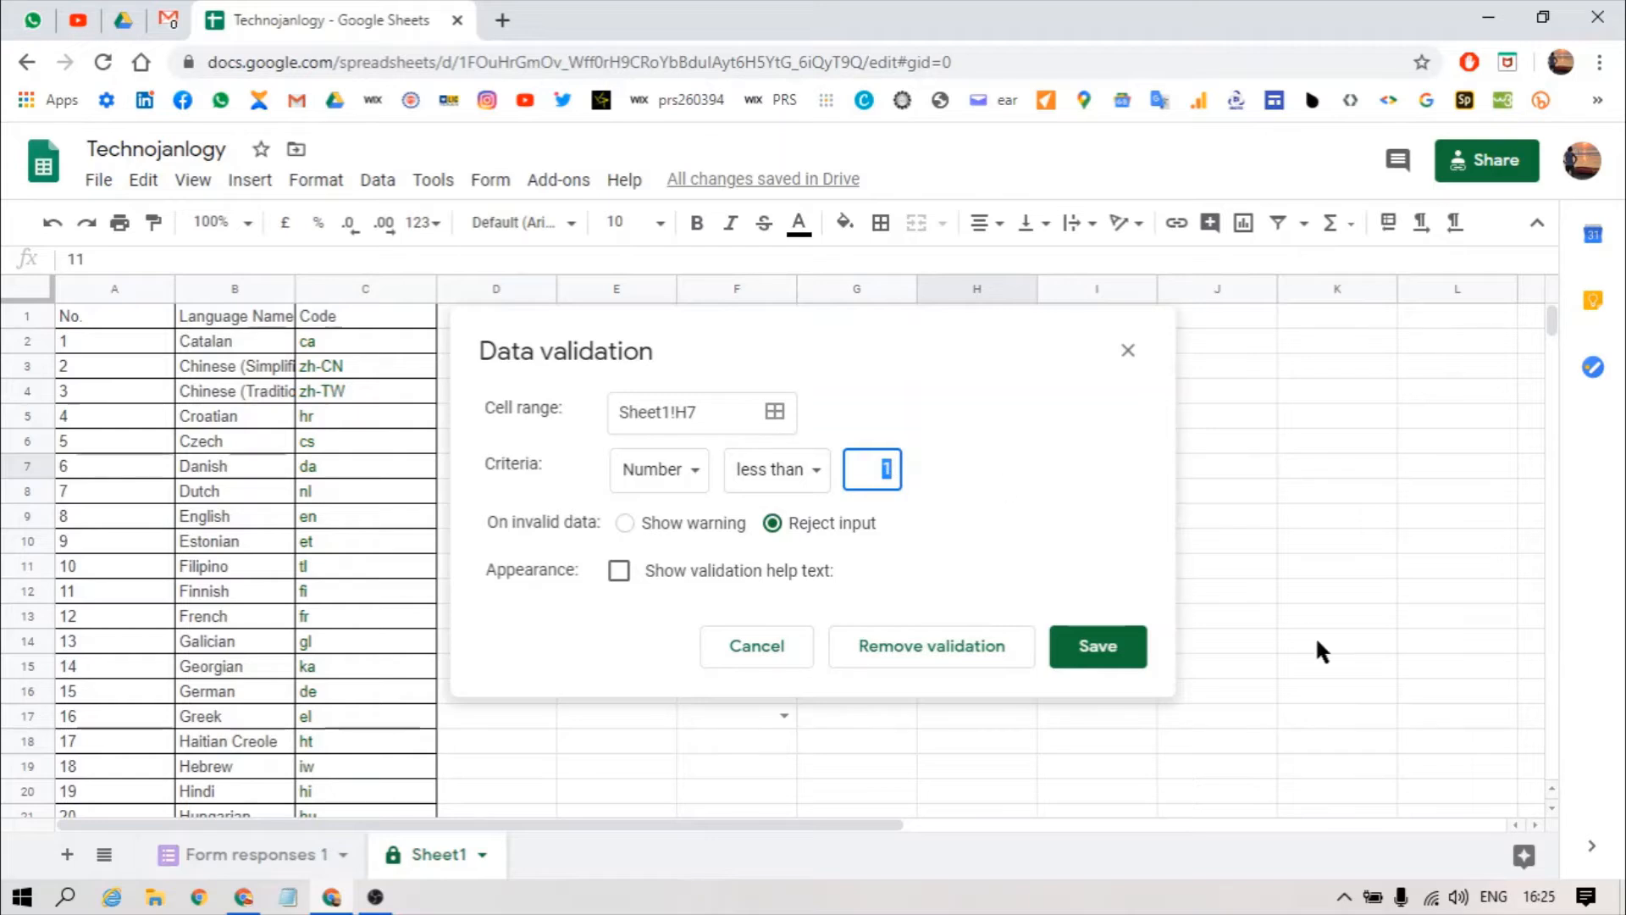
pyautogui.write('100')
pyautogui.click(1107, 667)
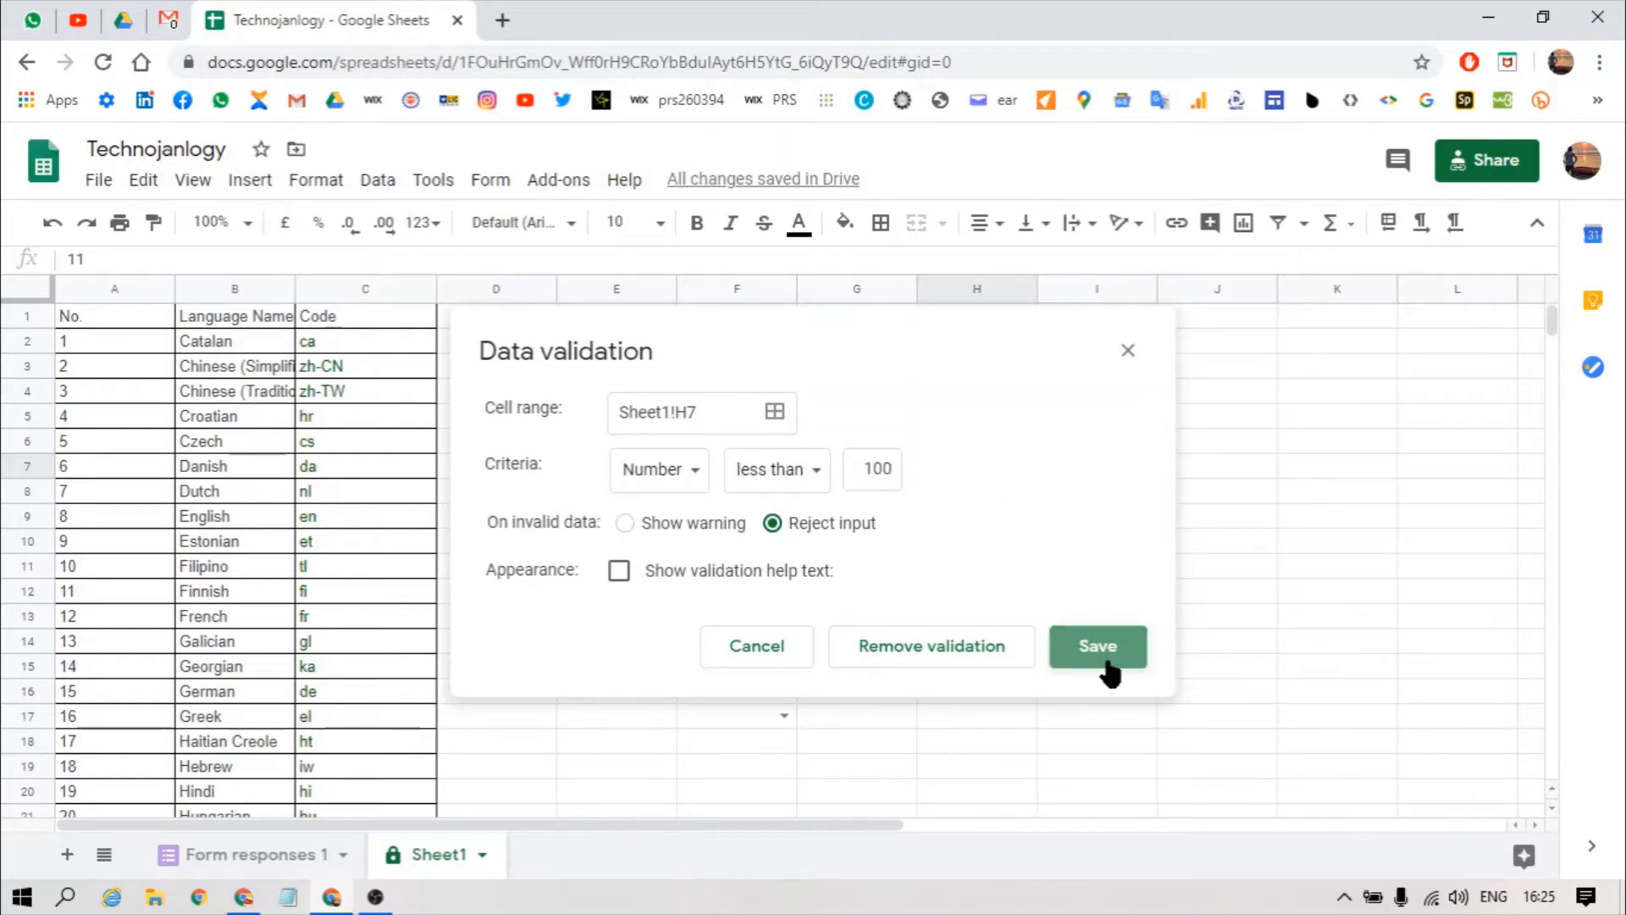
# Step: Enter 88 and 99 in H7, confirm 100 is refused, then enter 82
pyautogui.write('8')
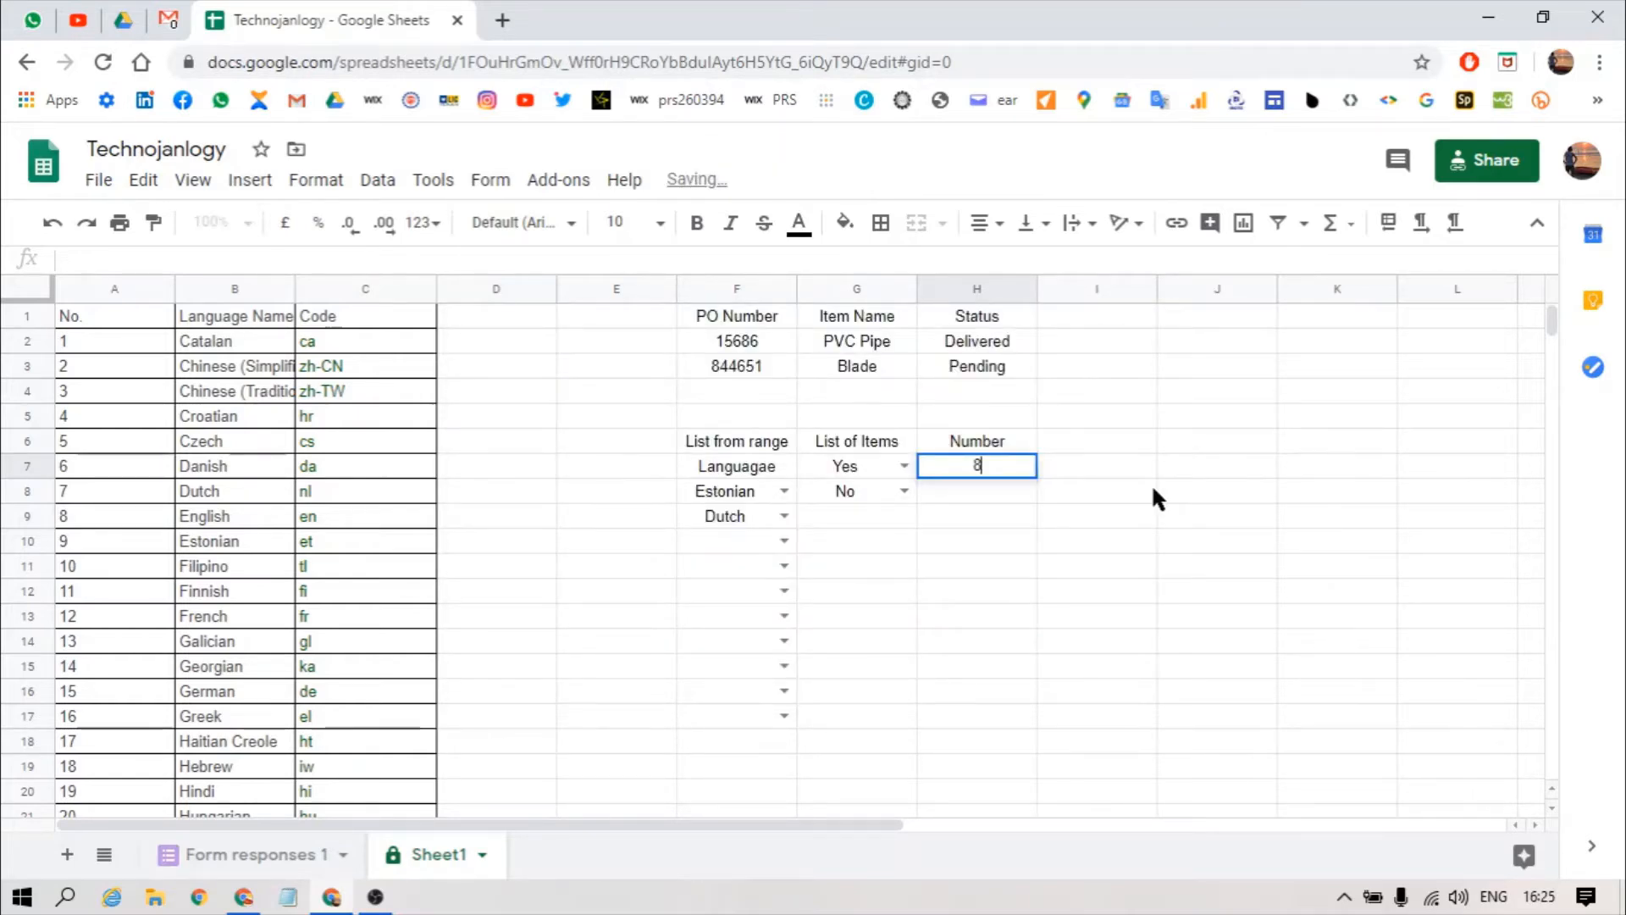
pyautogui.write('8')
pyautogui.press('Return')
pyautogui.press('Up')
pyautogui.write('99')
pyautogui.press('Return')
pyautogui.press('Up')
pyautogui.write('100')
pyautogui.press('Return')
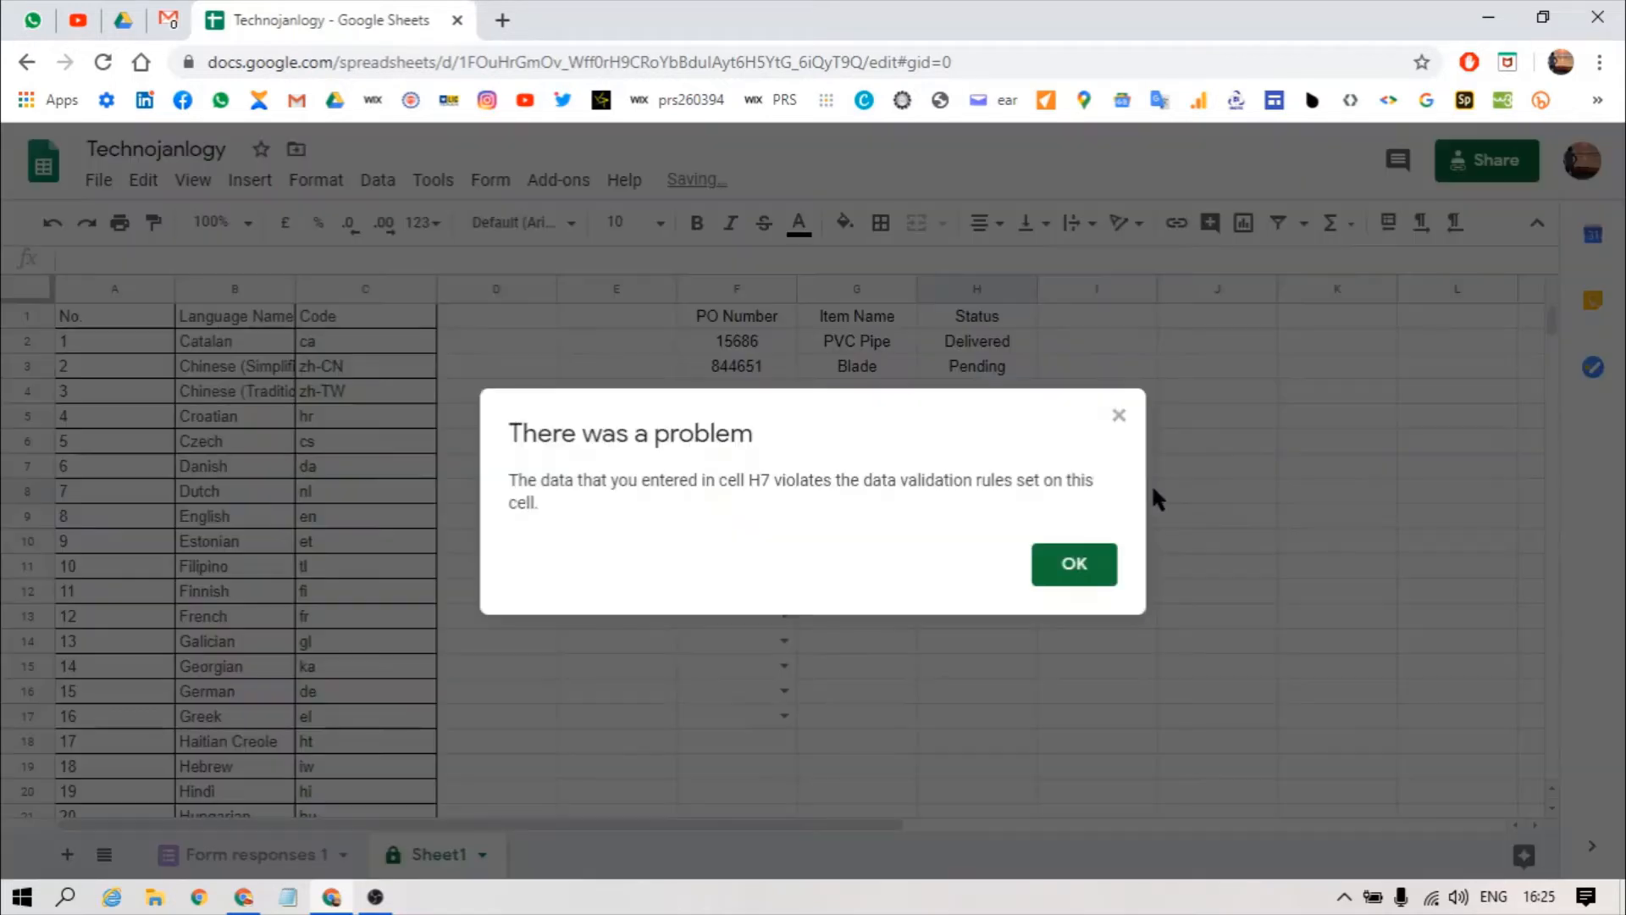
pyautogui.press('Return')
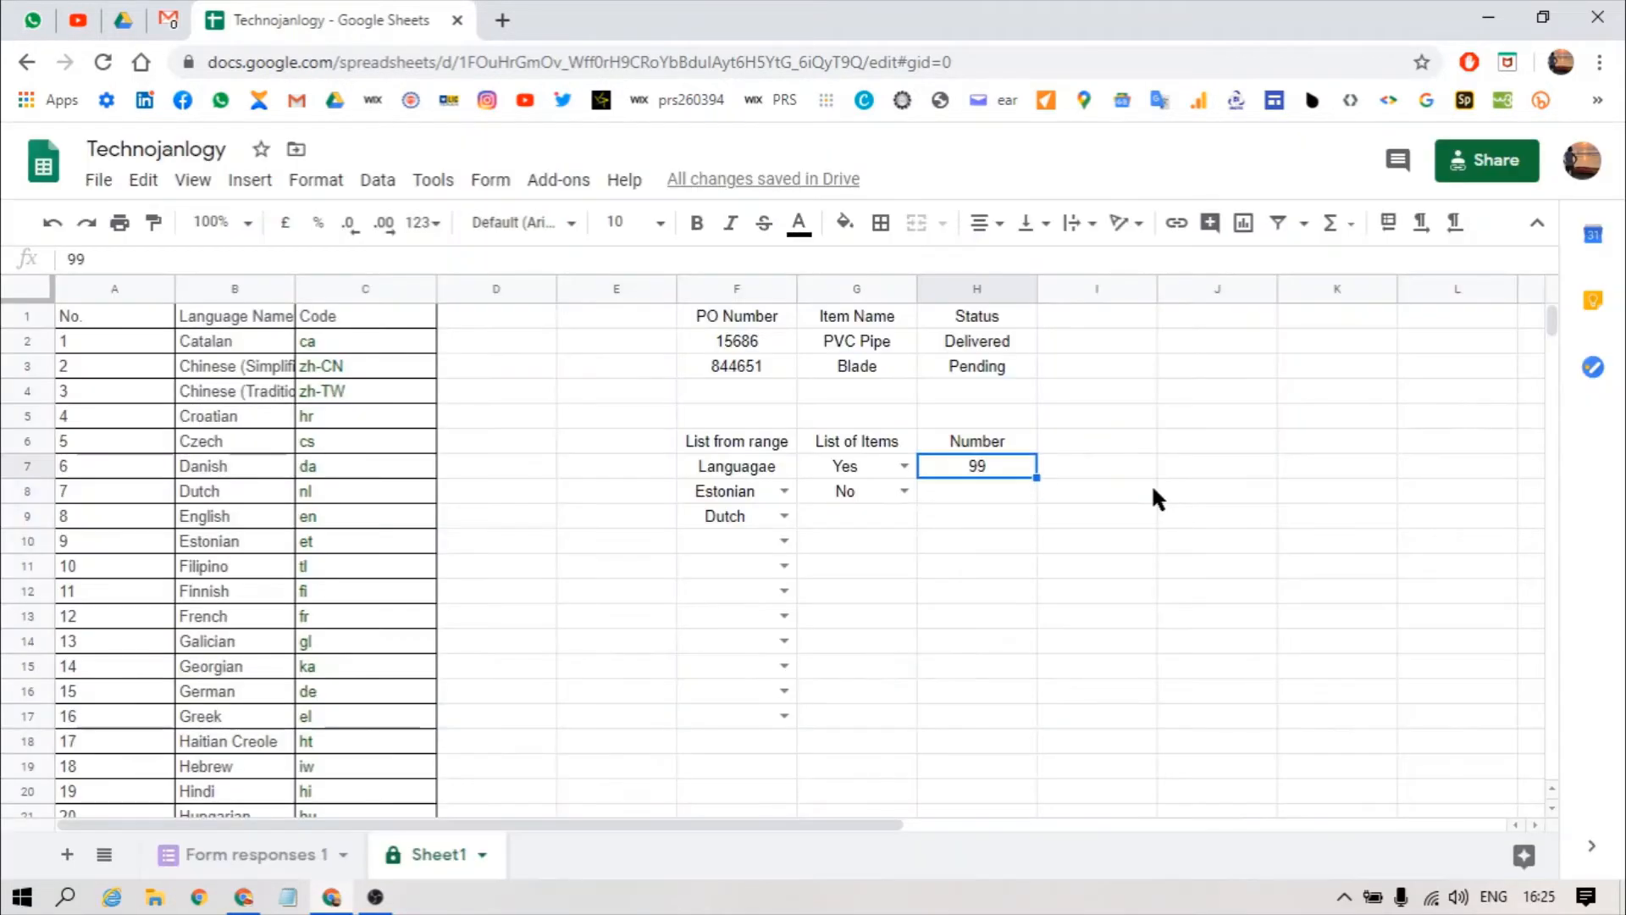
pyautogui.write('100')
pyautogui.press('Return')
pyautogui.press('Return')
pyautogui.write('82')
pyautogui.press('Return')
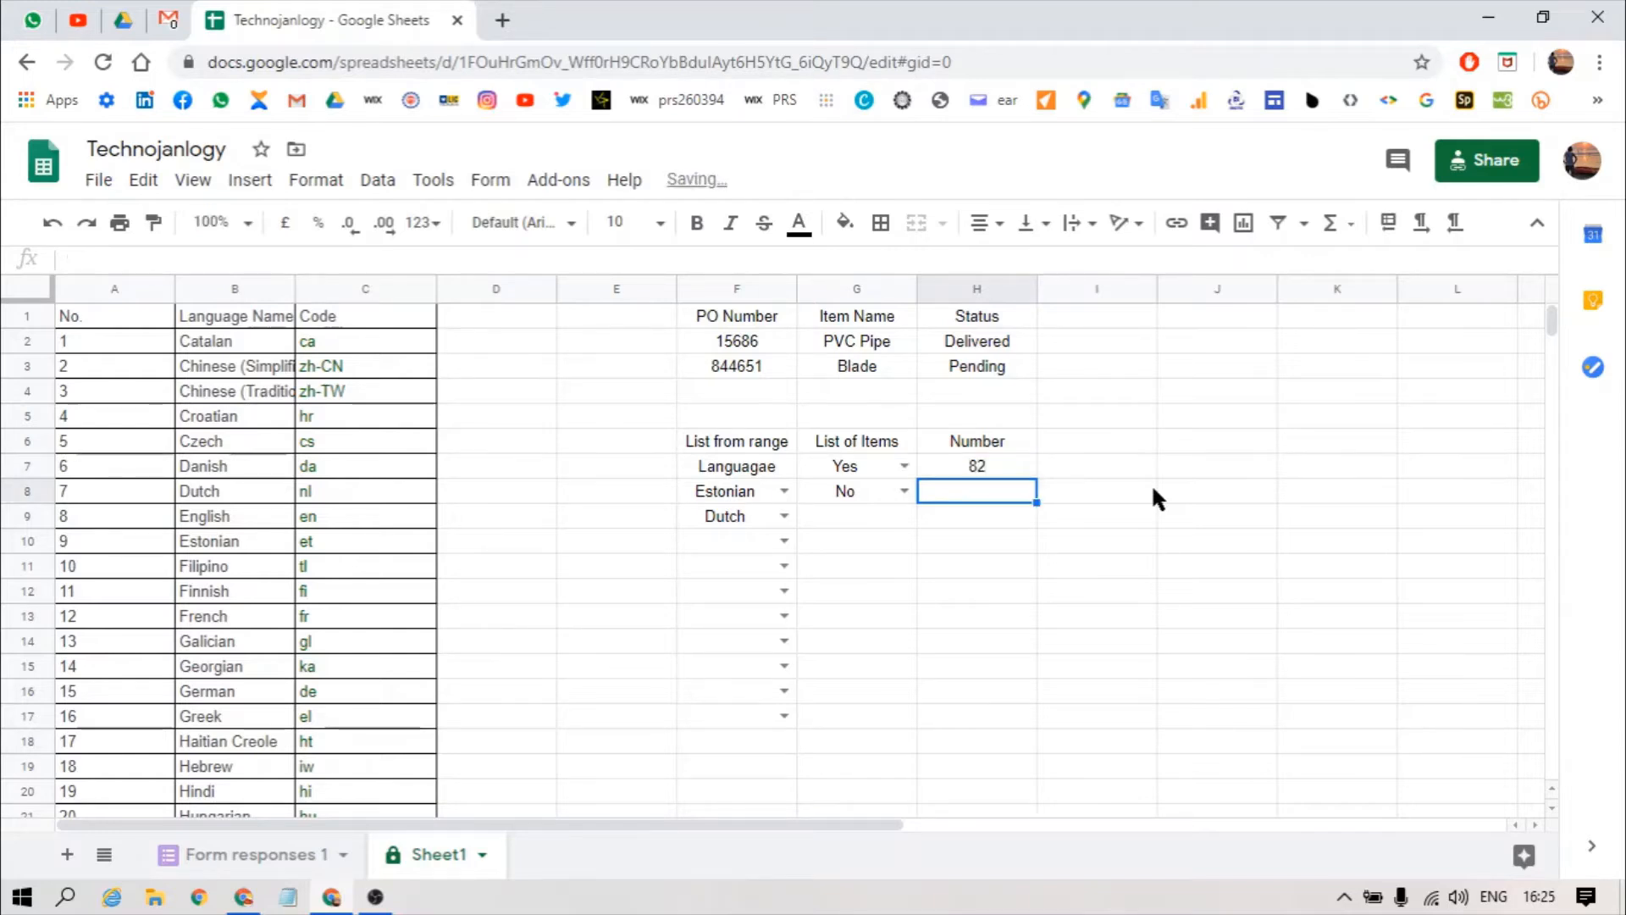
# Step: Move the selection to cell I7 for its validation rule
pyautogui.press('Up')
pyautogui.press('Right')
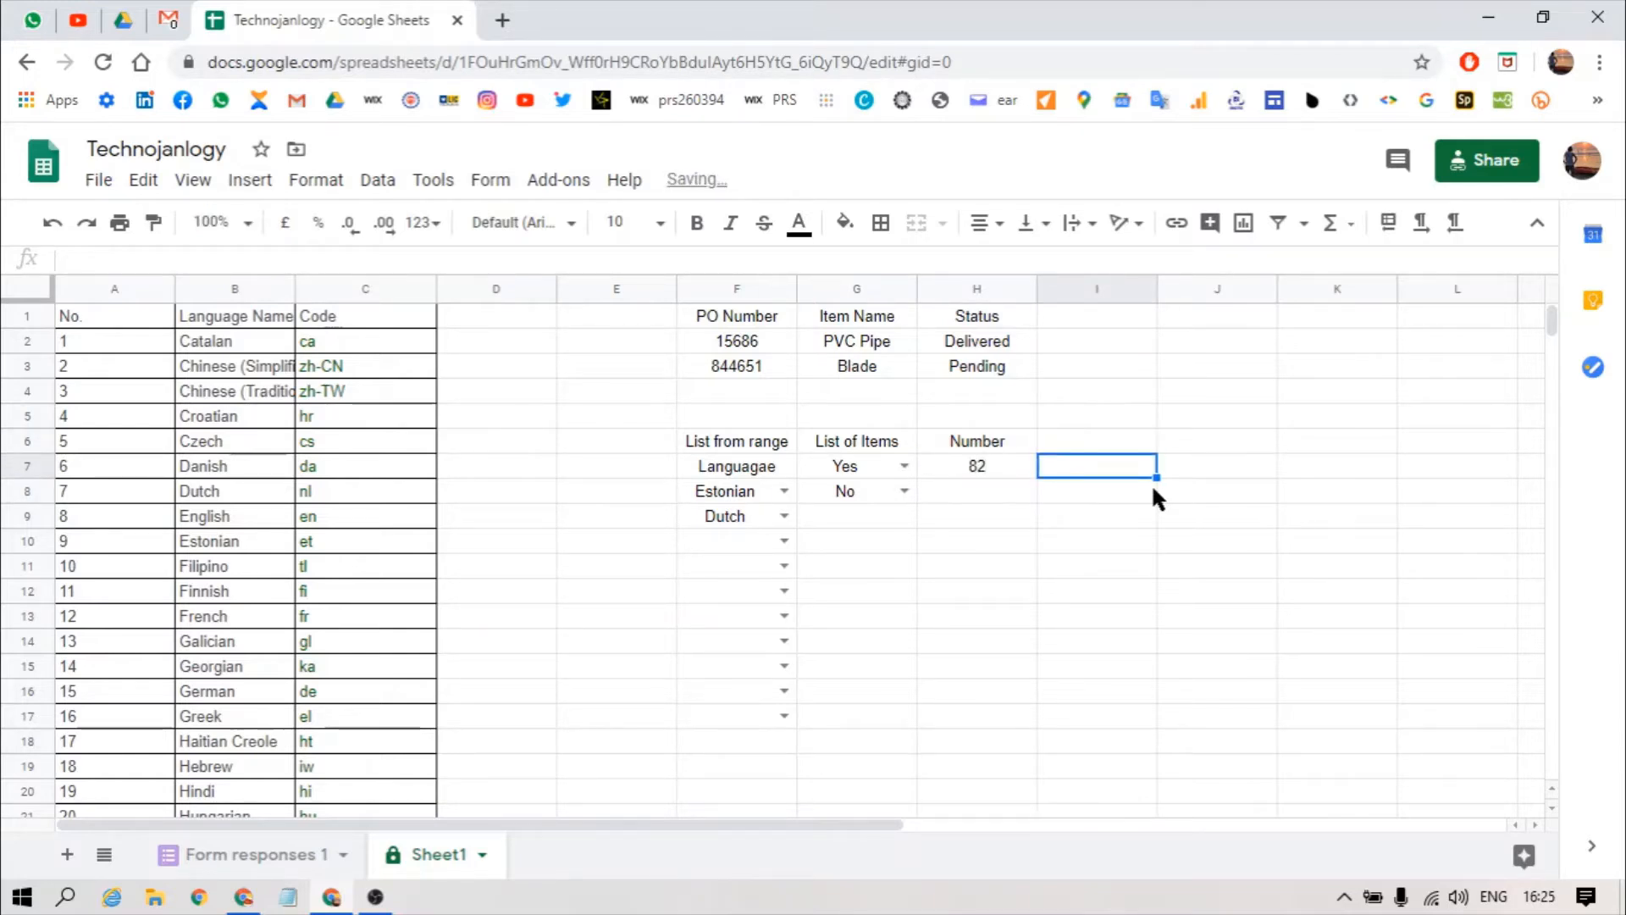
pyautogui.press('Left')
pyautogui.press('Up')
pyautogui.press('Right')
pyautogui.press('Down')
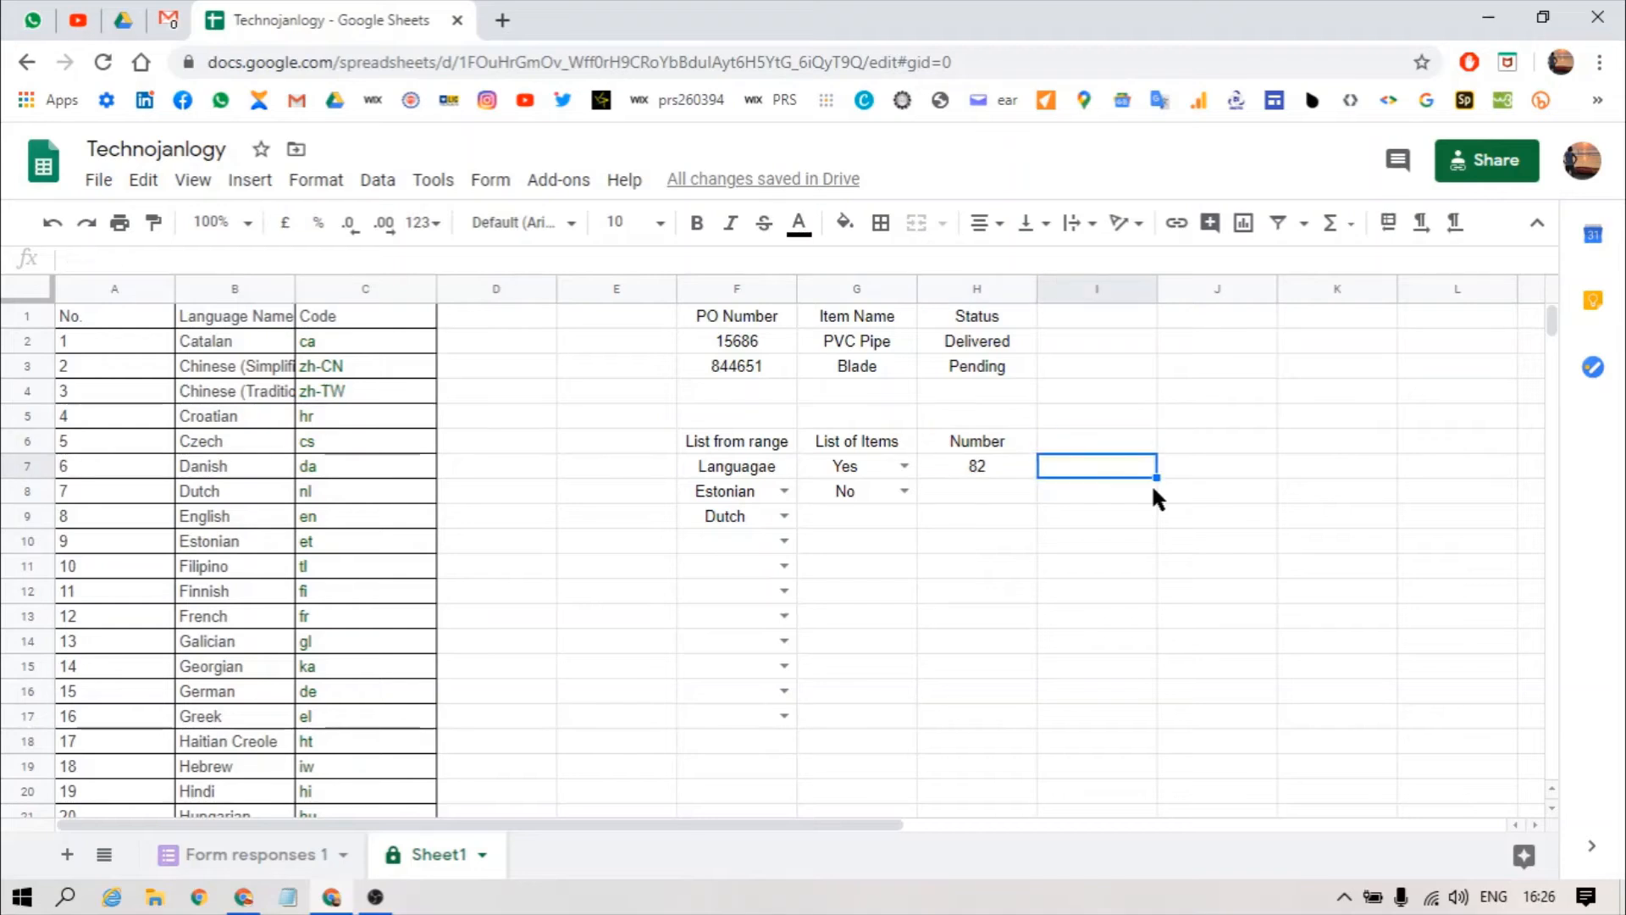
pyautogui.hotkey('alt', 'd')
# Step: Give I7 a text rule requiring a valid e-mail address, rejecting invalid input
pyautogui.press('v')
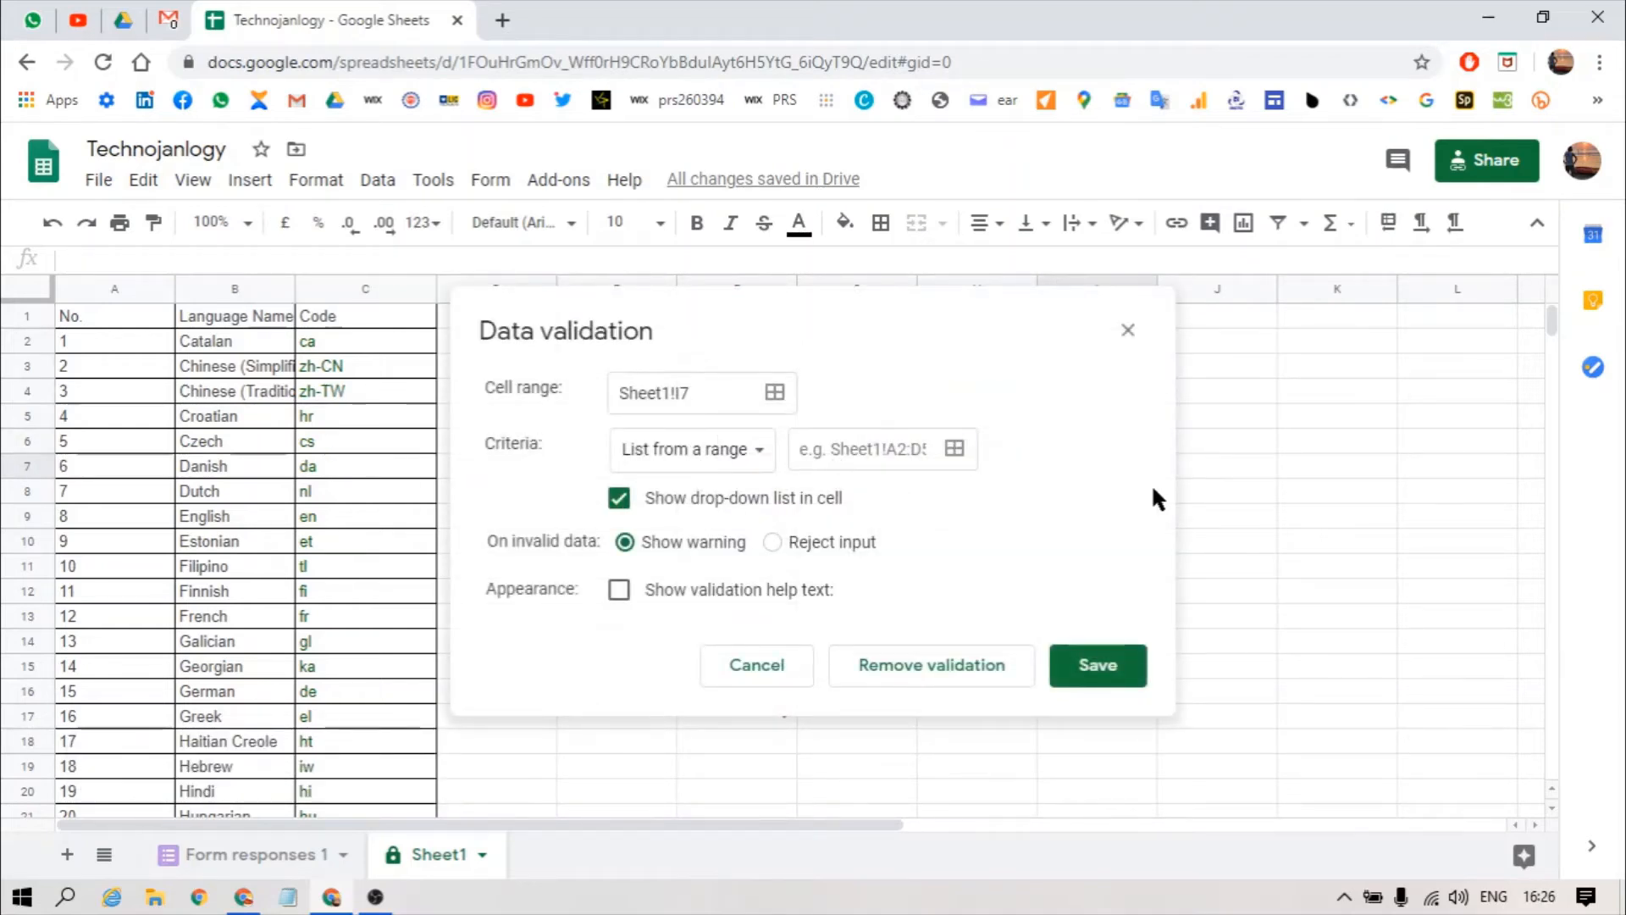
pyautogui.click(727, 459)
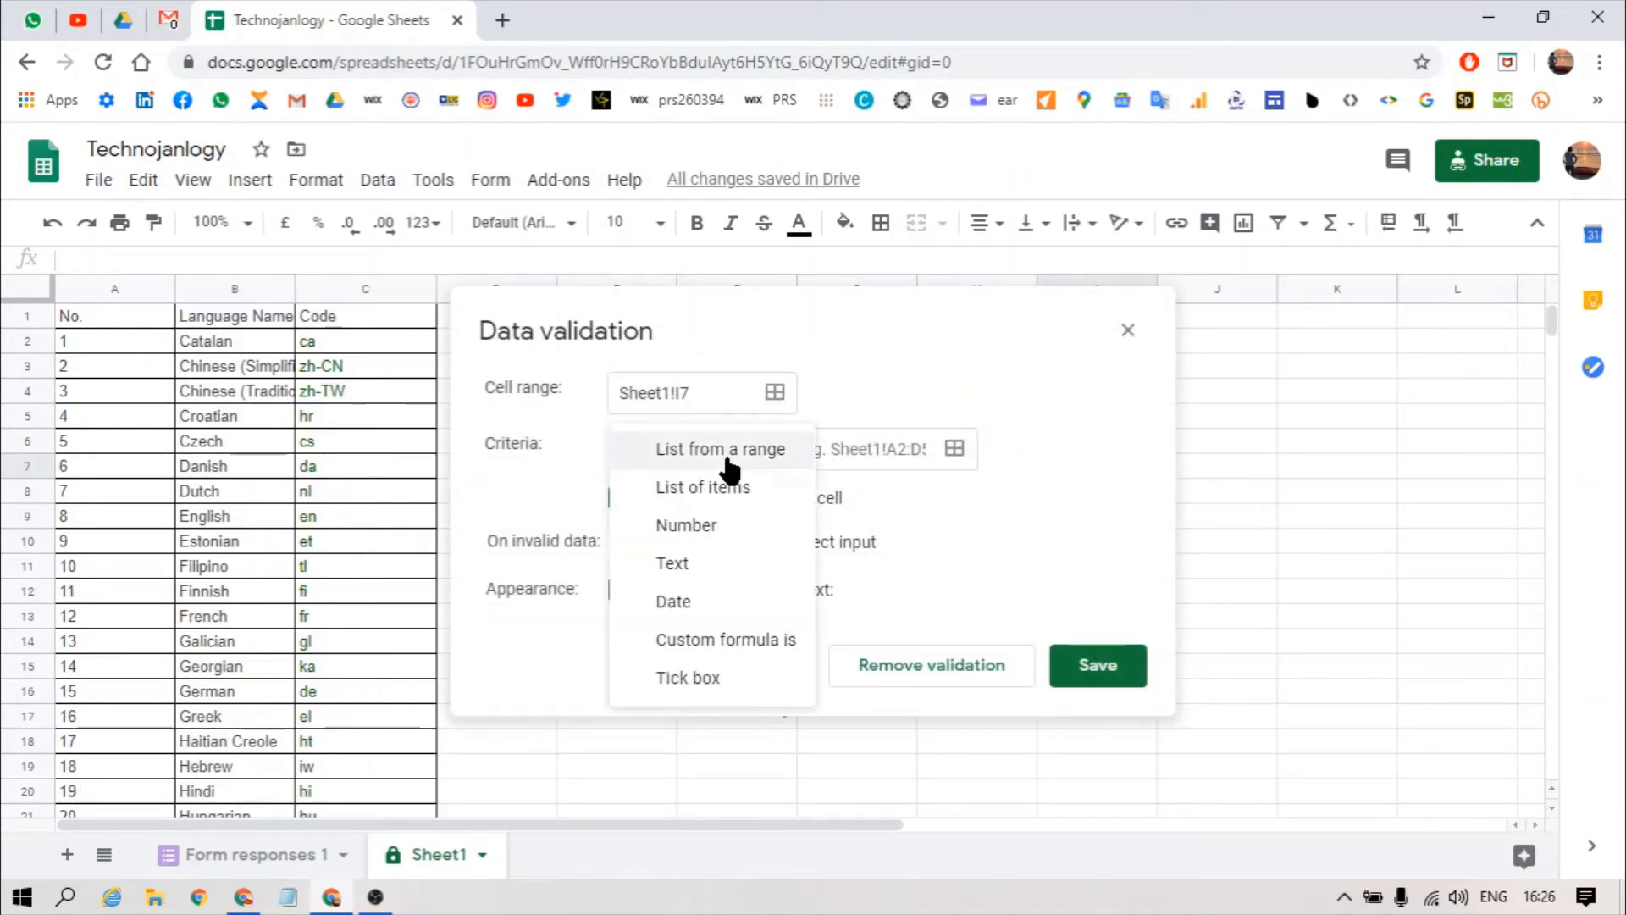
pyautogui.click(698, 566)
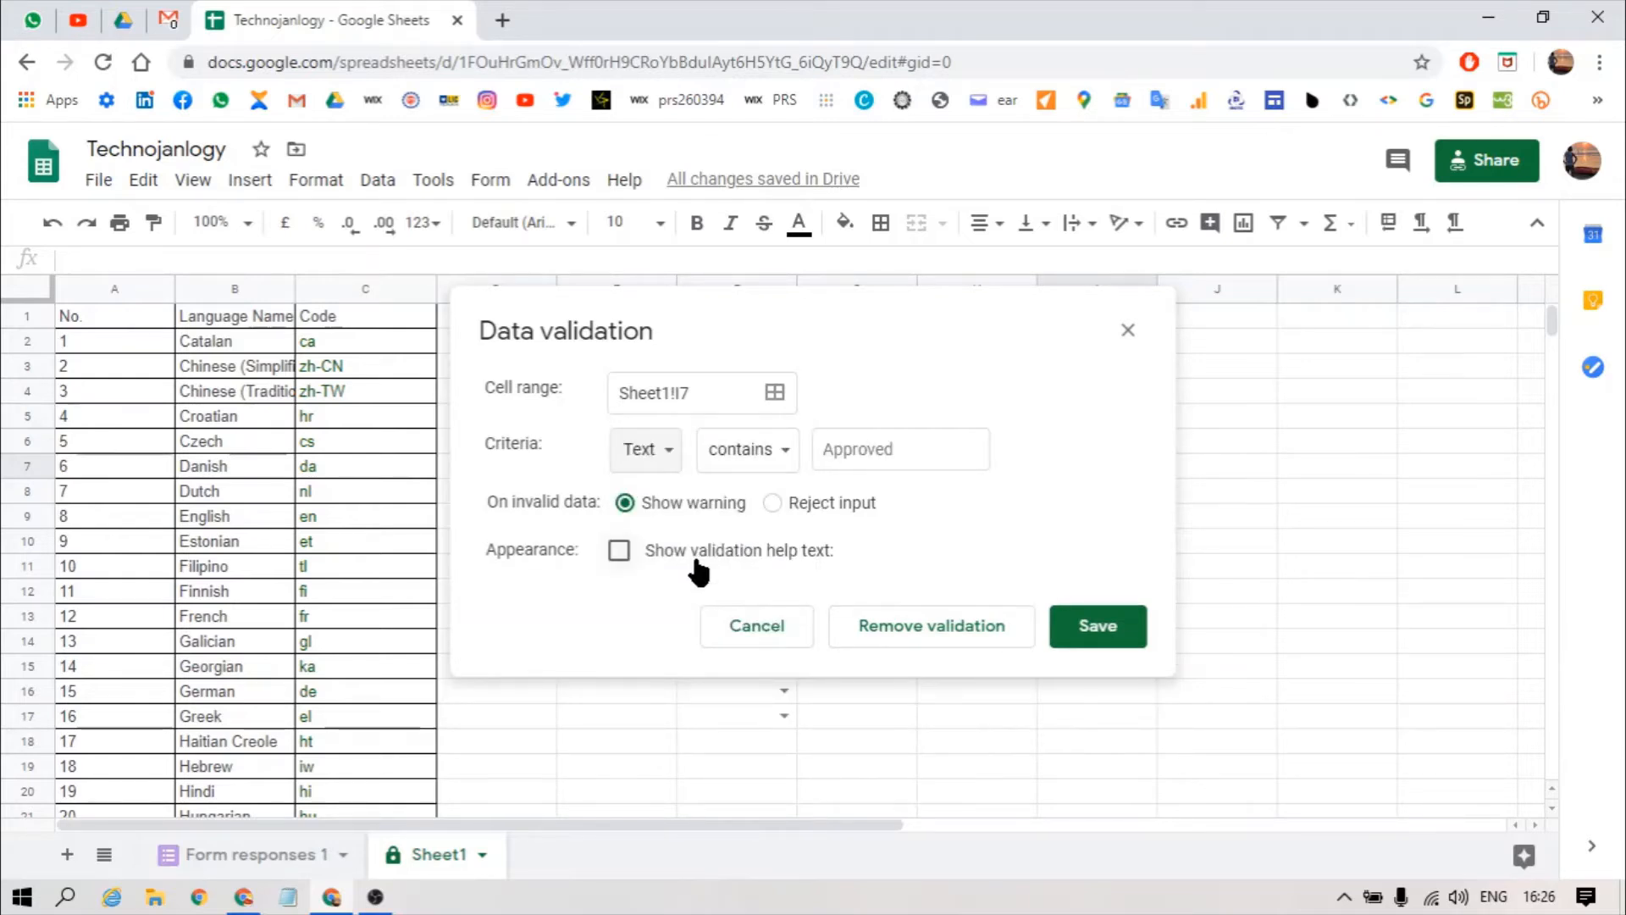
pyautogui.click(753, 454)
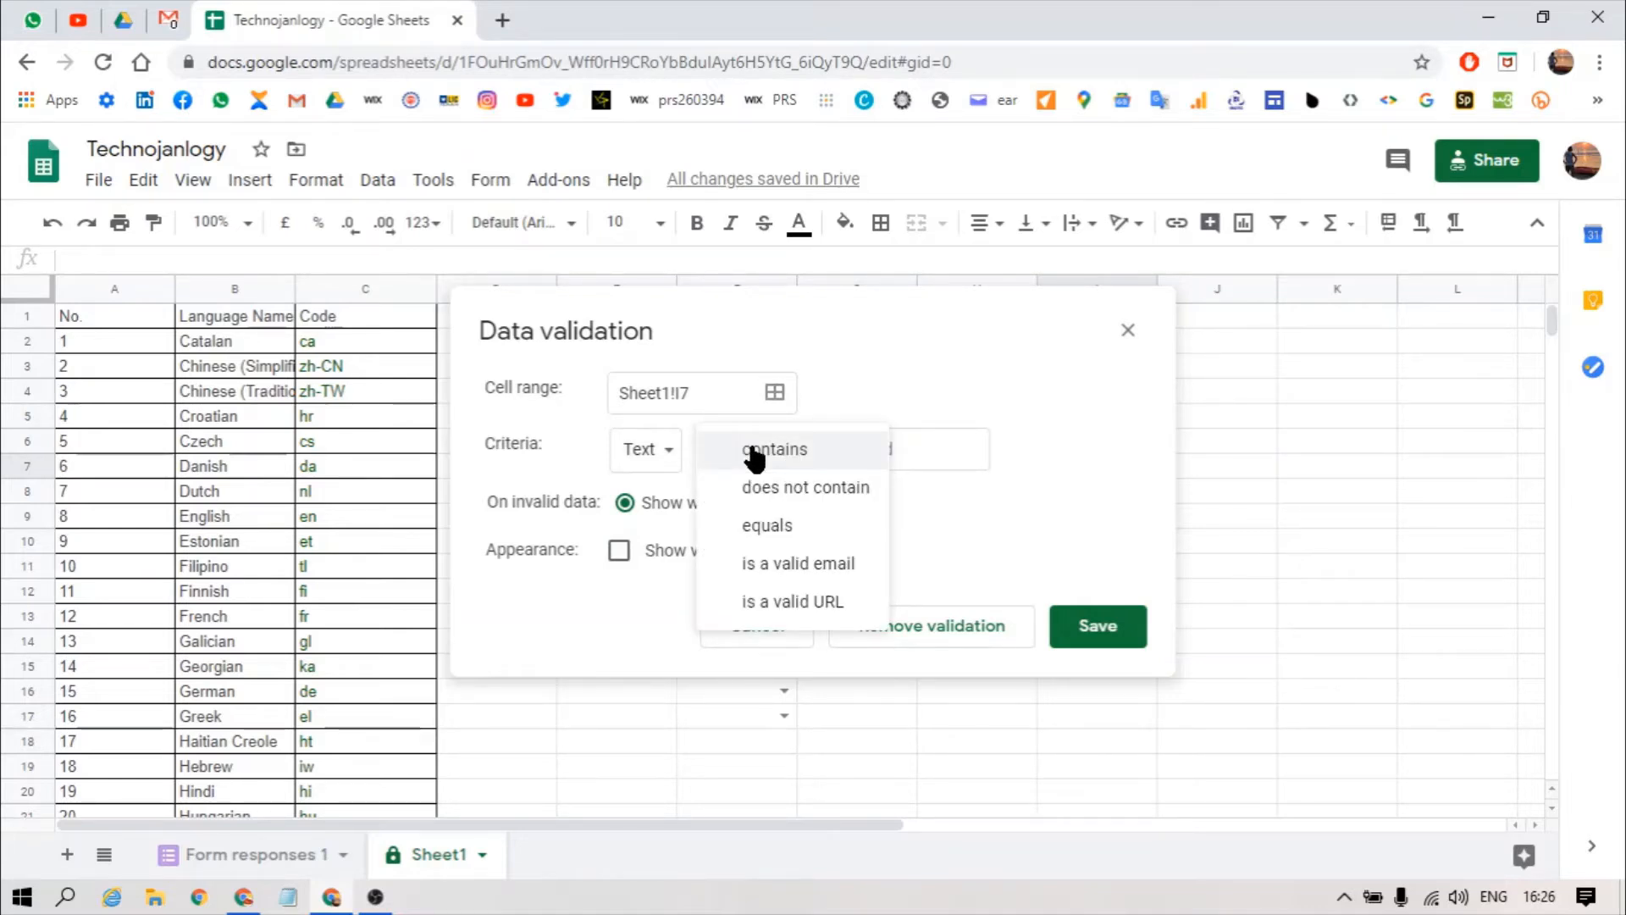
pyautogui.click(778, 576)
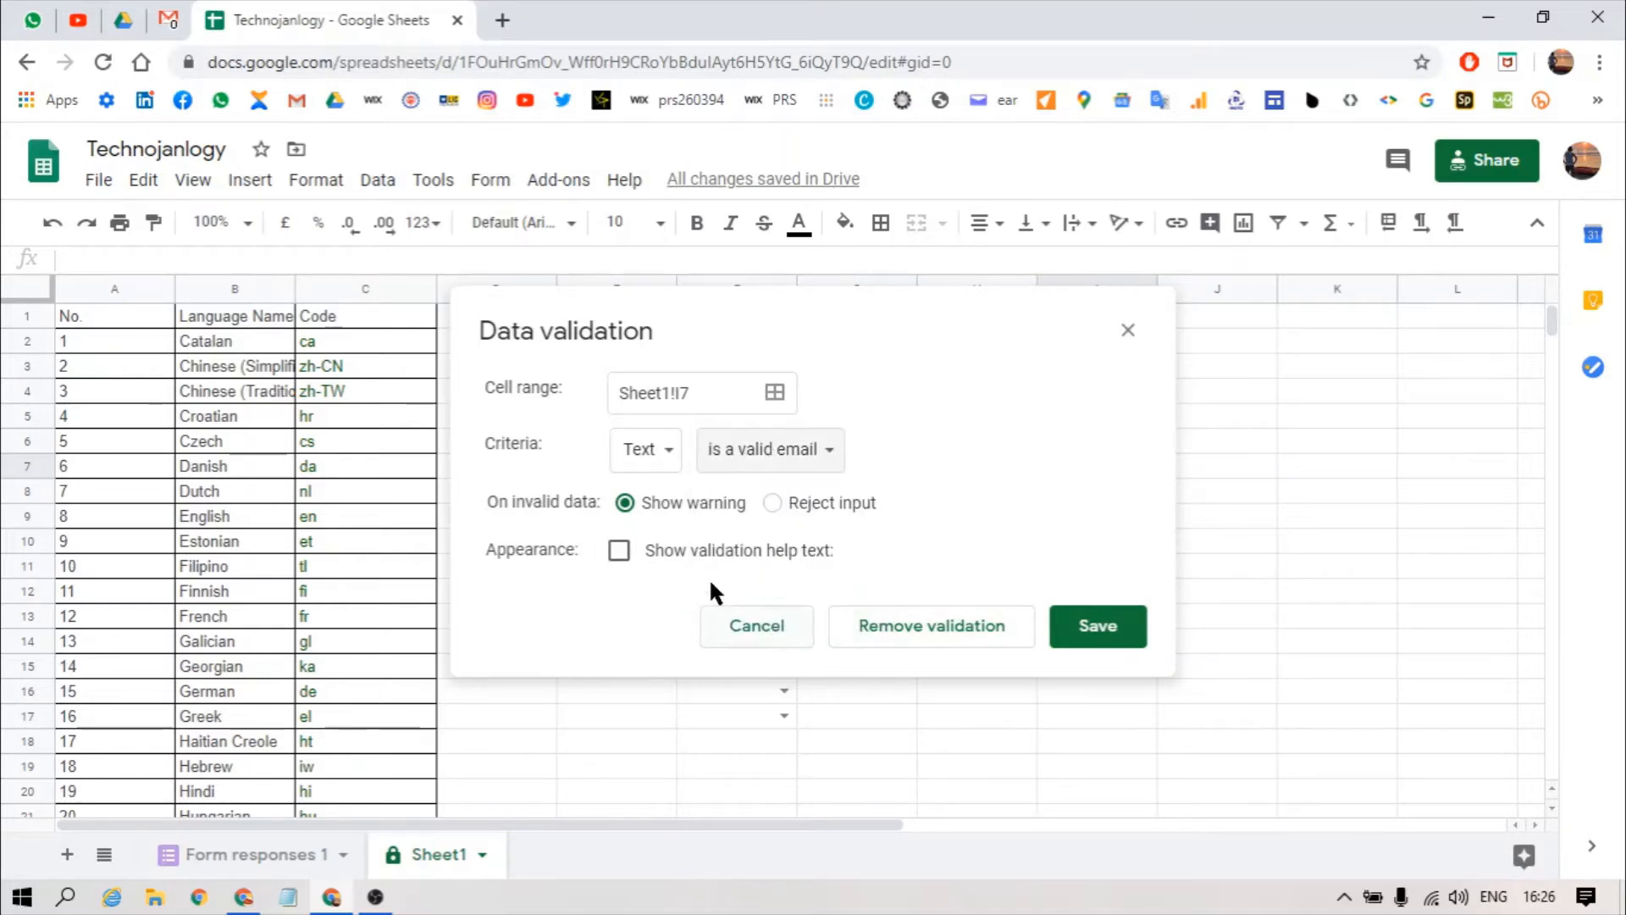
pyautogui.click(771, 503)
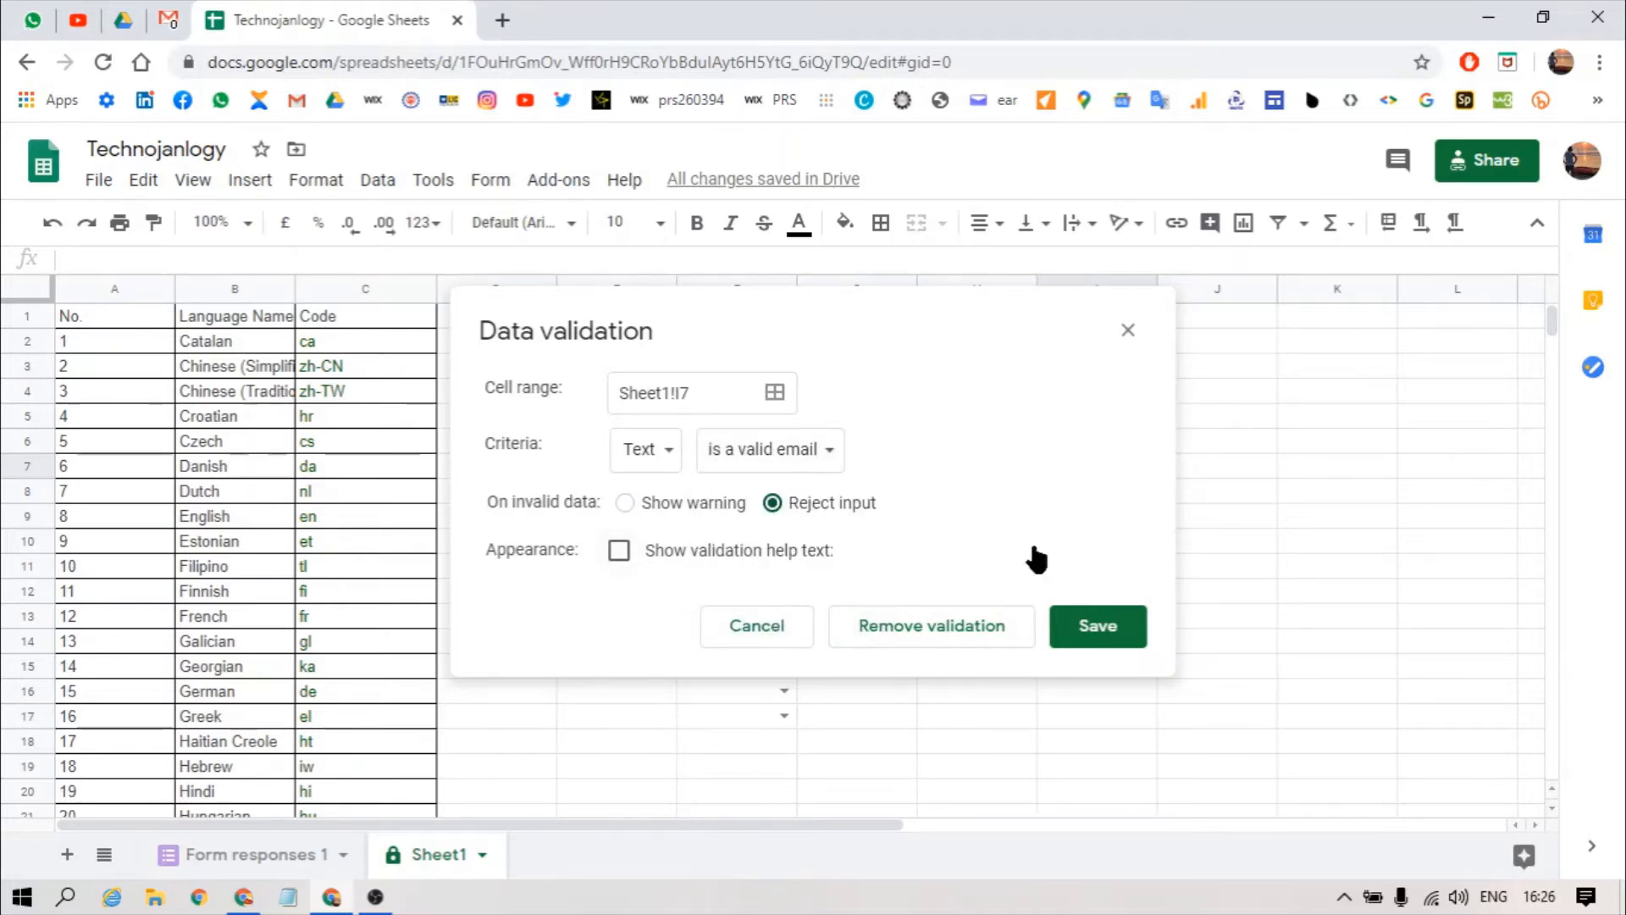
pyautogui.click(1084, 628)
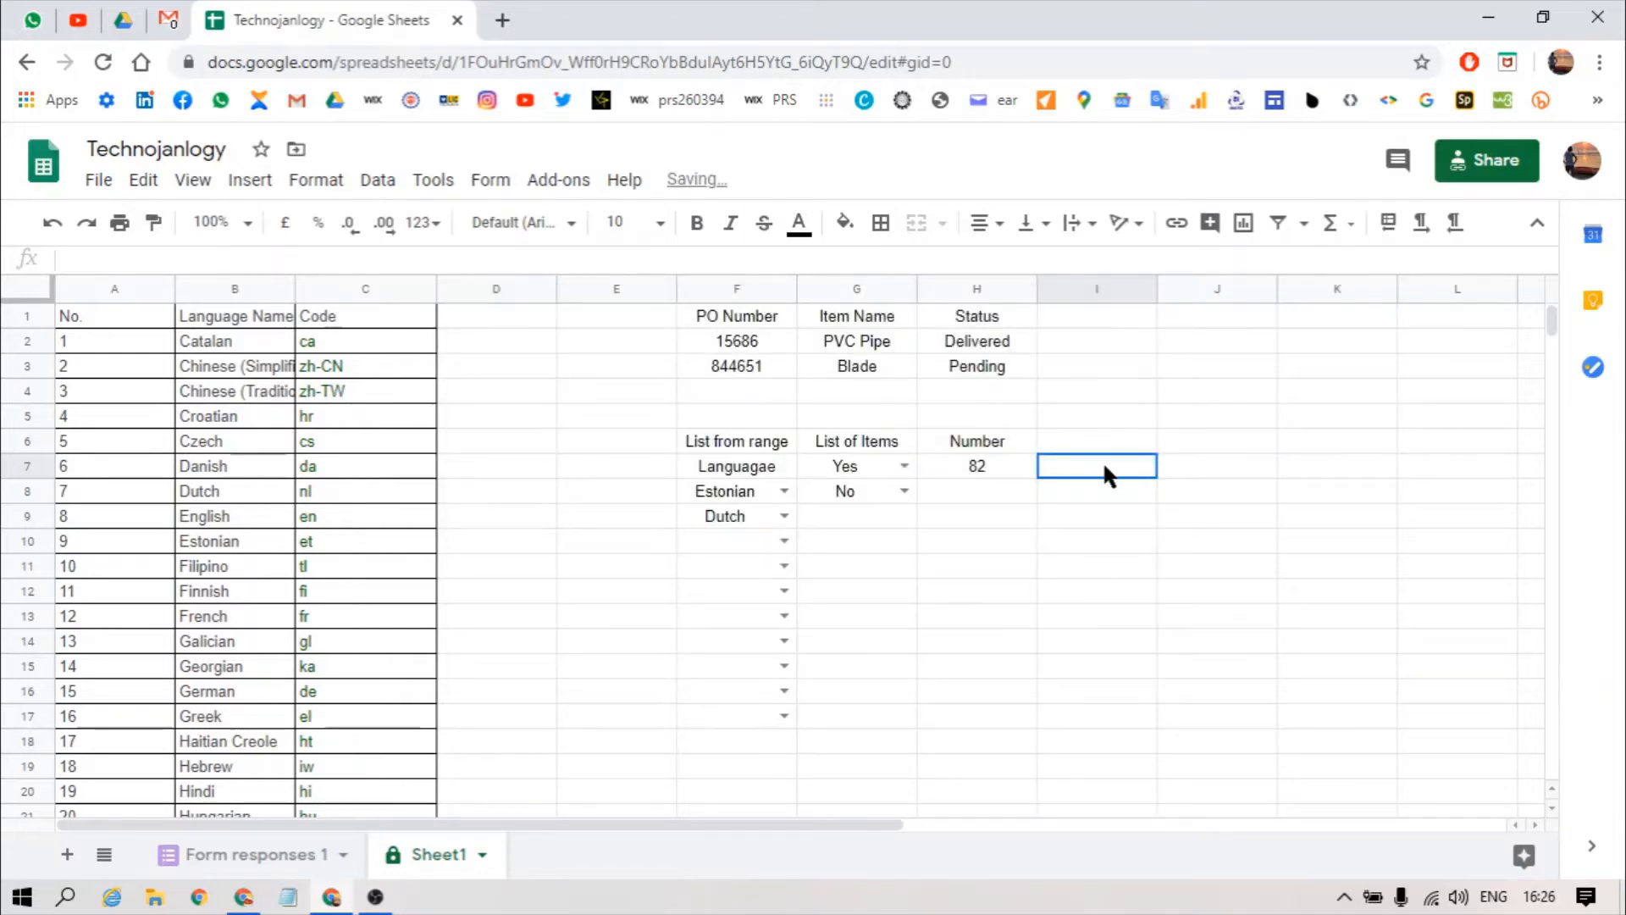
# Step: Test I7 with 'haks' (refused), then enter a full e-mail address
pyautogui.write('haks')
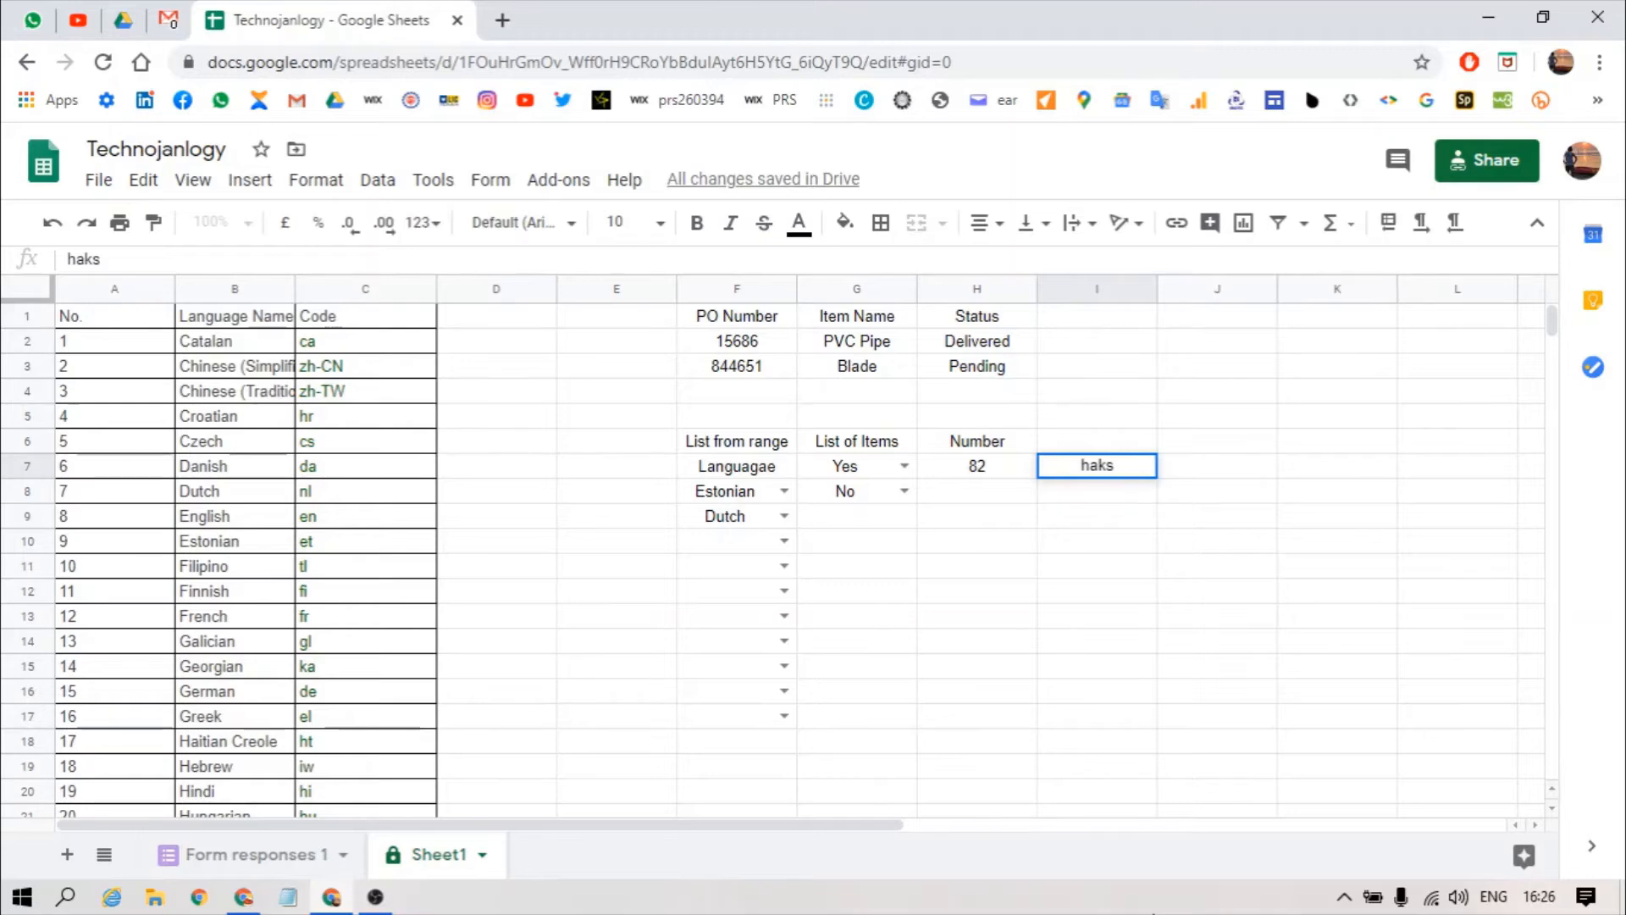
pyautogui.press('Return')
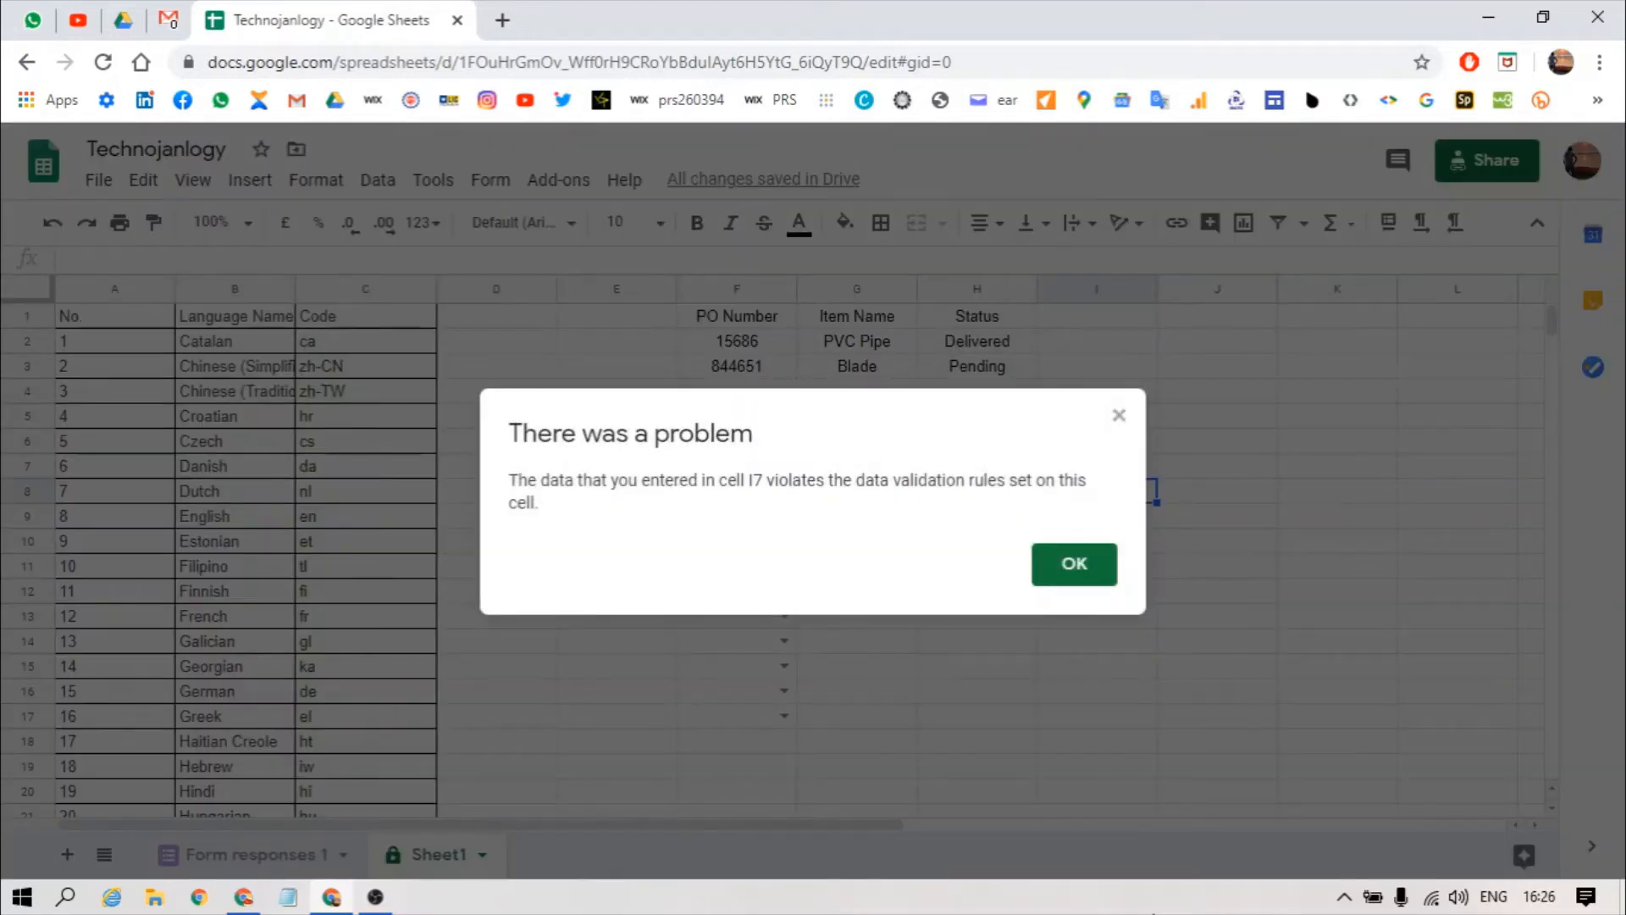
pyautogui.press('Return')
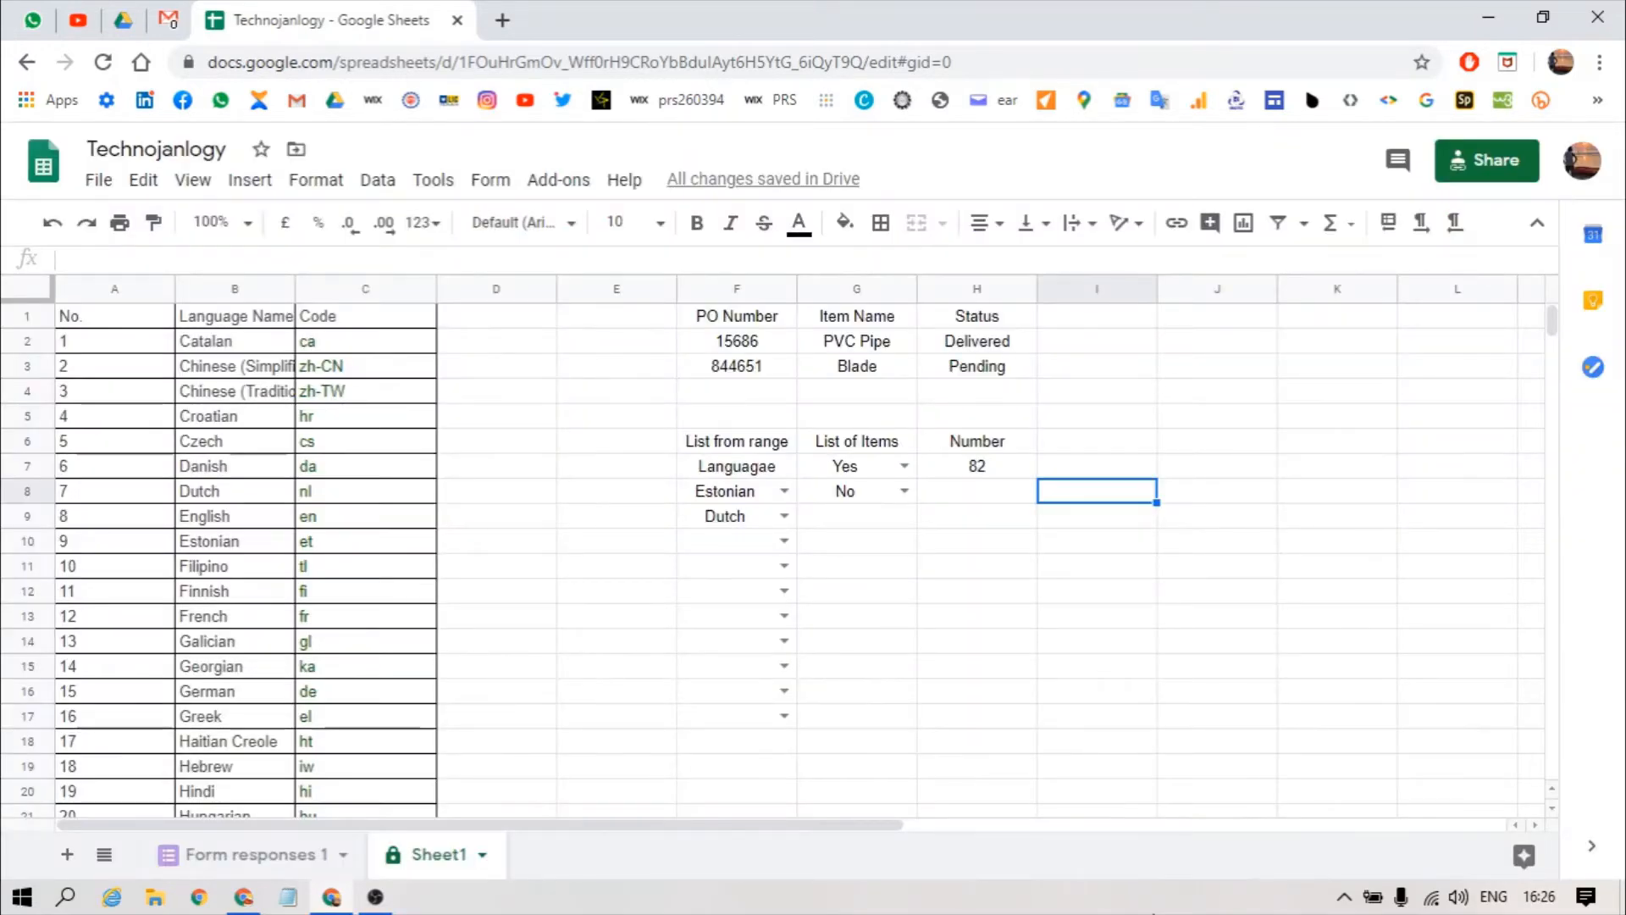
pyautogui.press('Up')
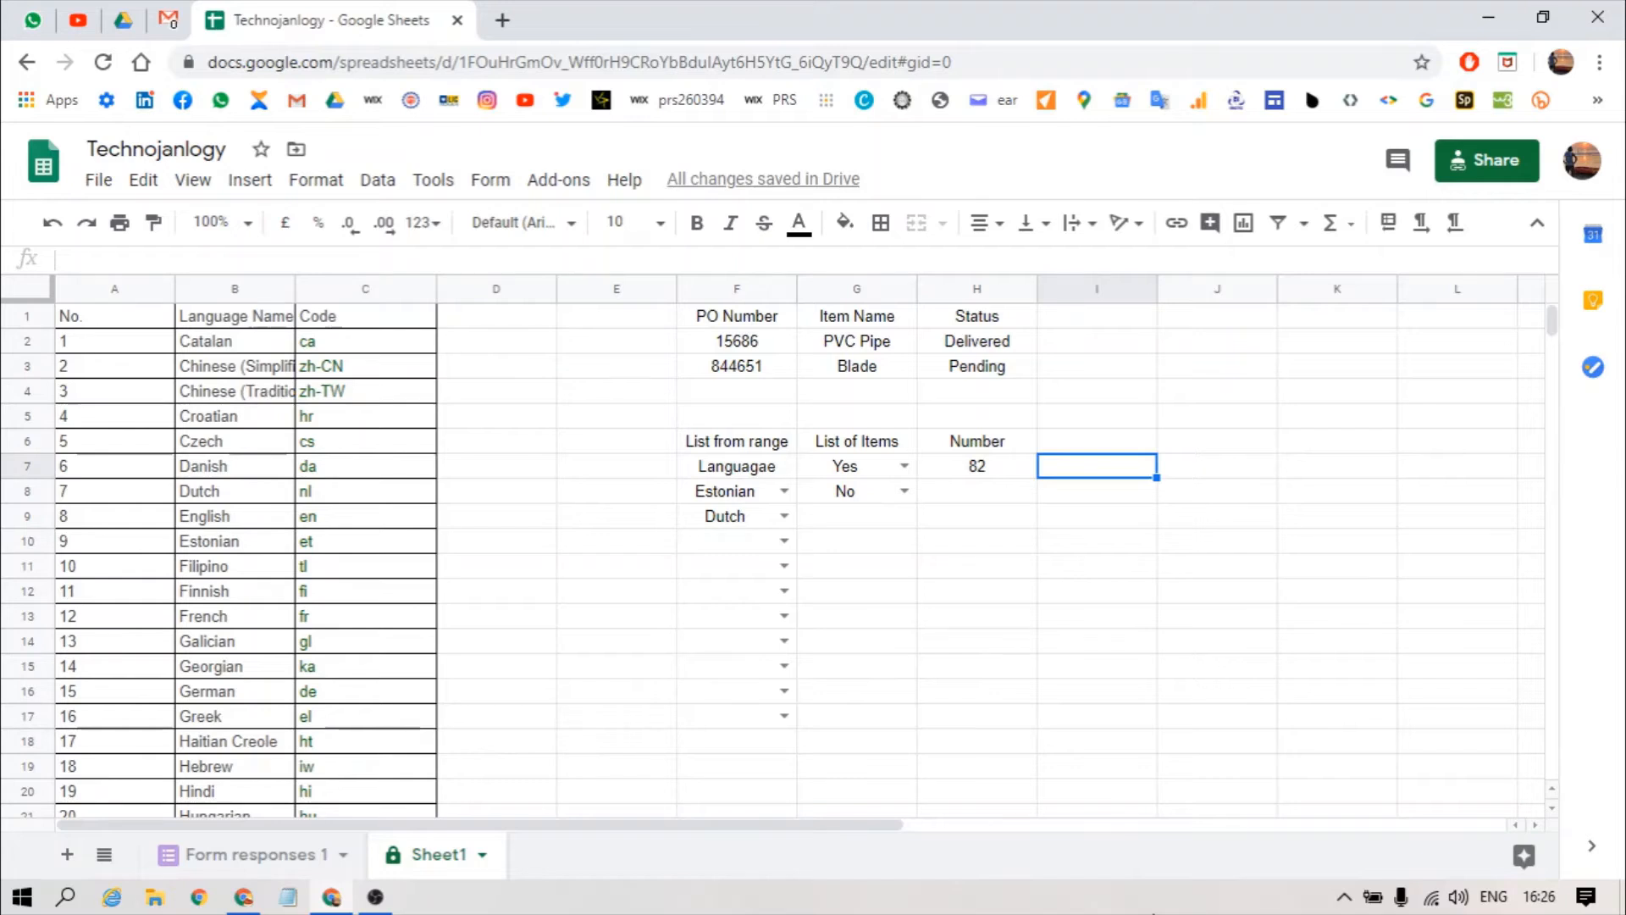
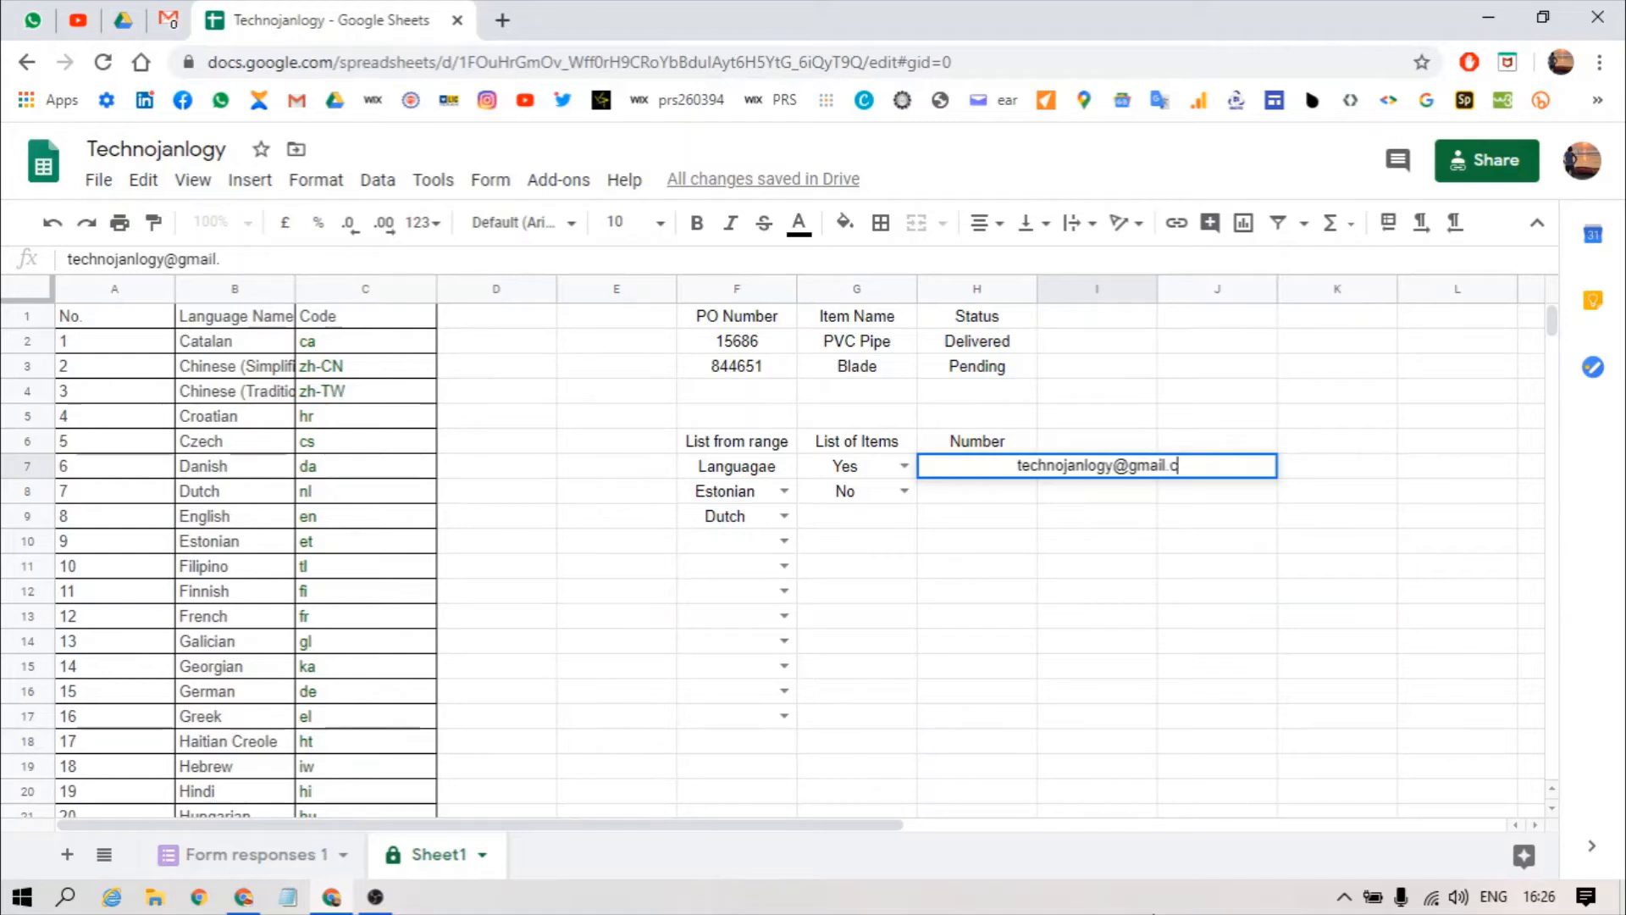
pyautogui.press('Return')
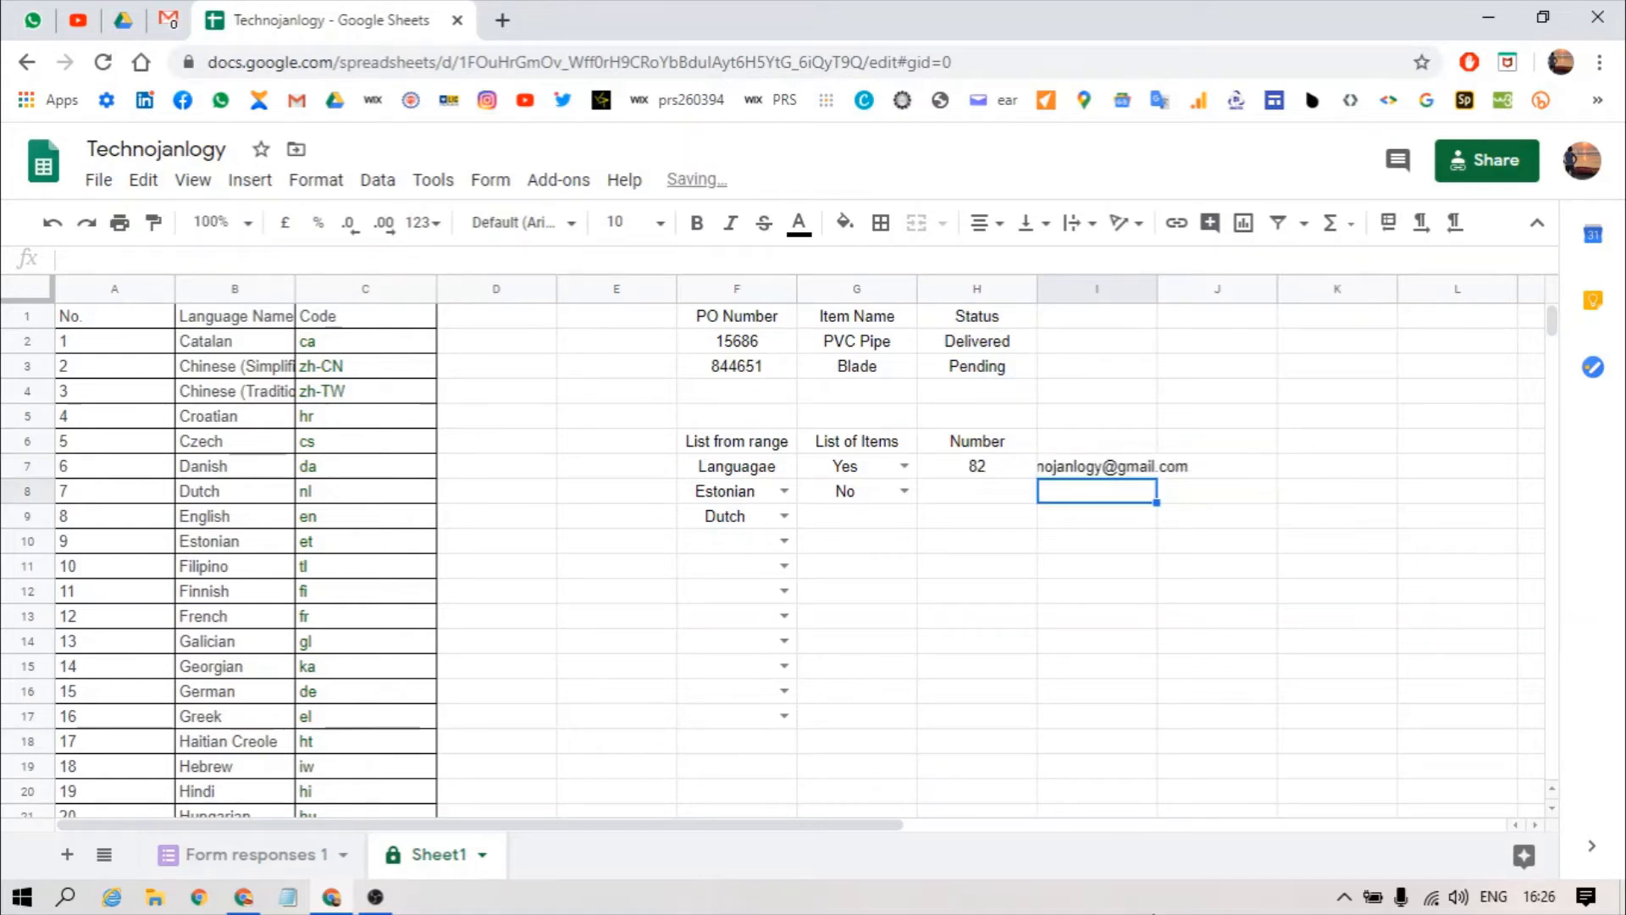
# Step: Confirm the address without .com is refused, then move to cell I8
pyautogui.press('Up')
pyautogui.press('F2')
pyautogui.press('BackSpace')
pyautogui.press('BackSpace')
pyautogui.press('BackSpace')
pyautogui.press('BackSpace')
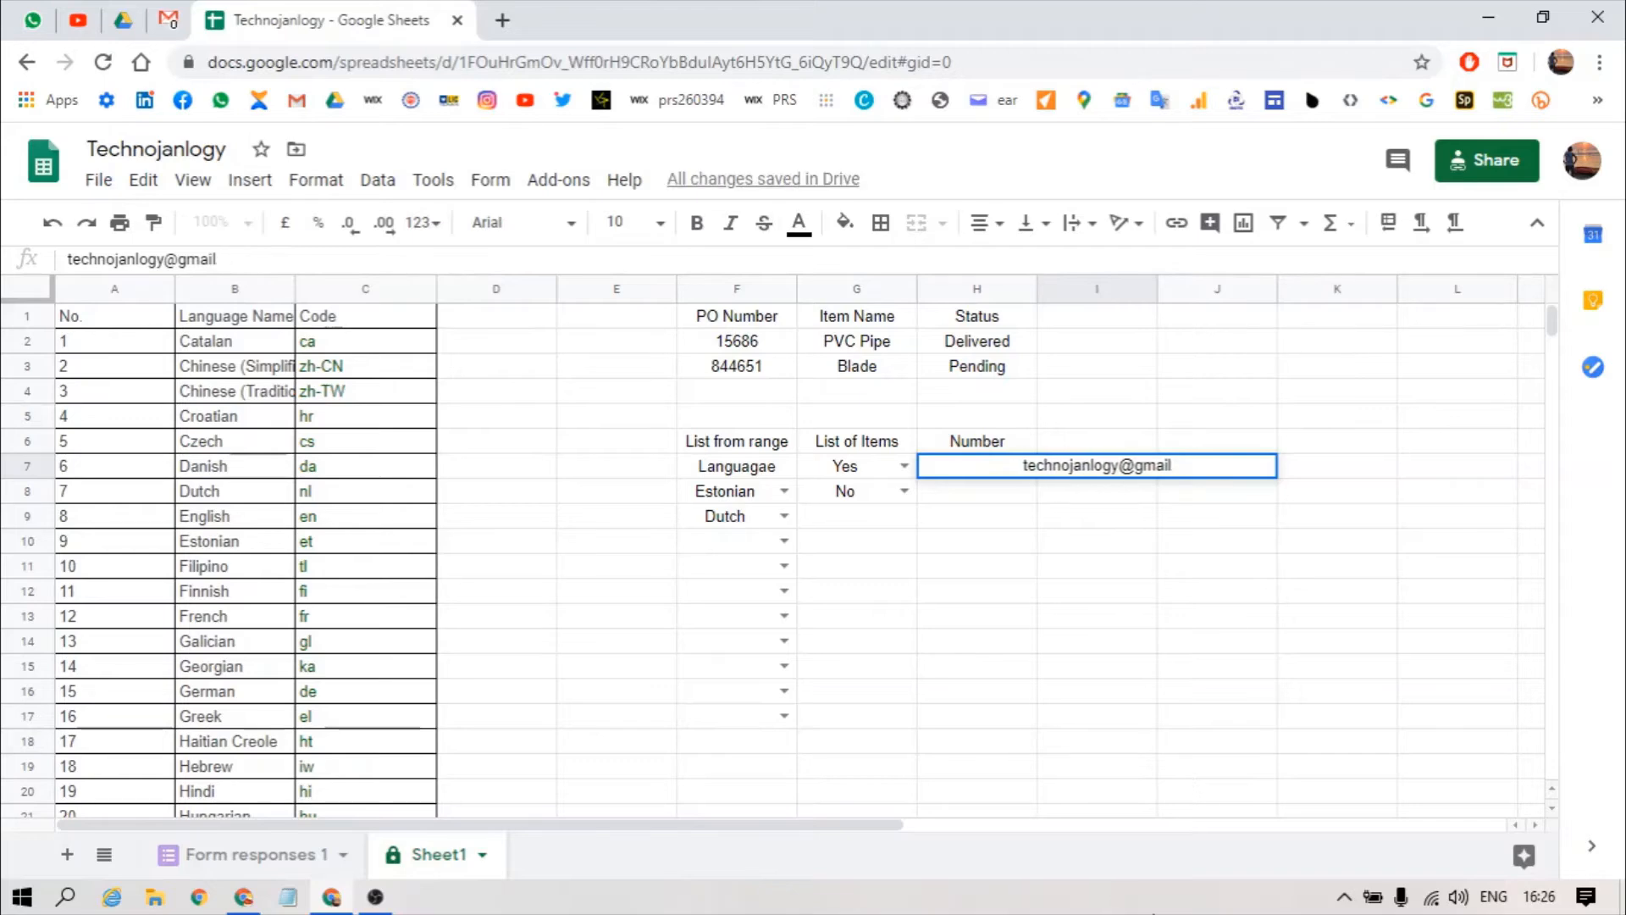
pyautogui.press('Return')
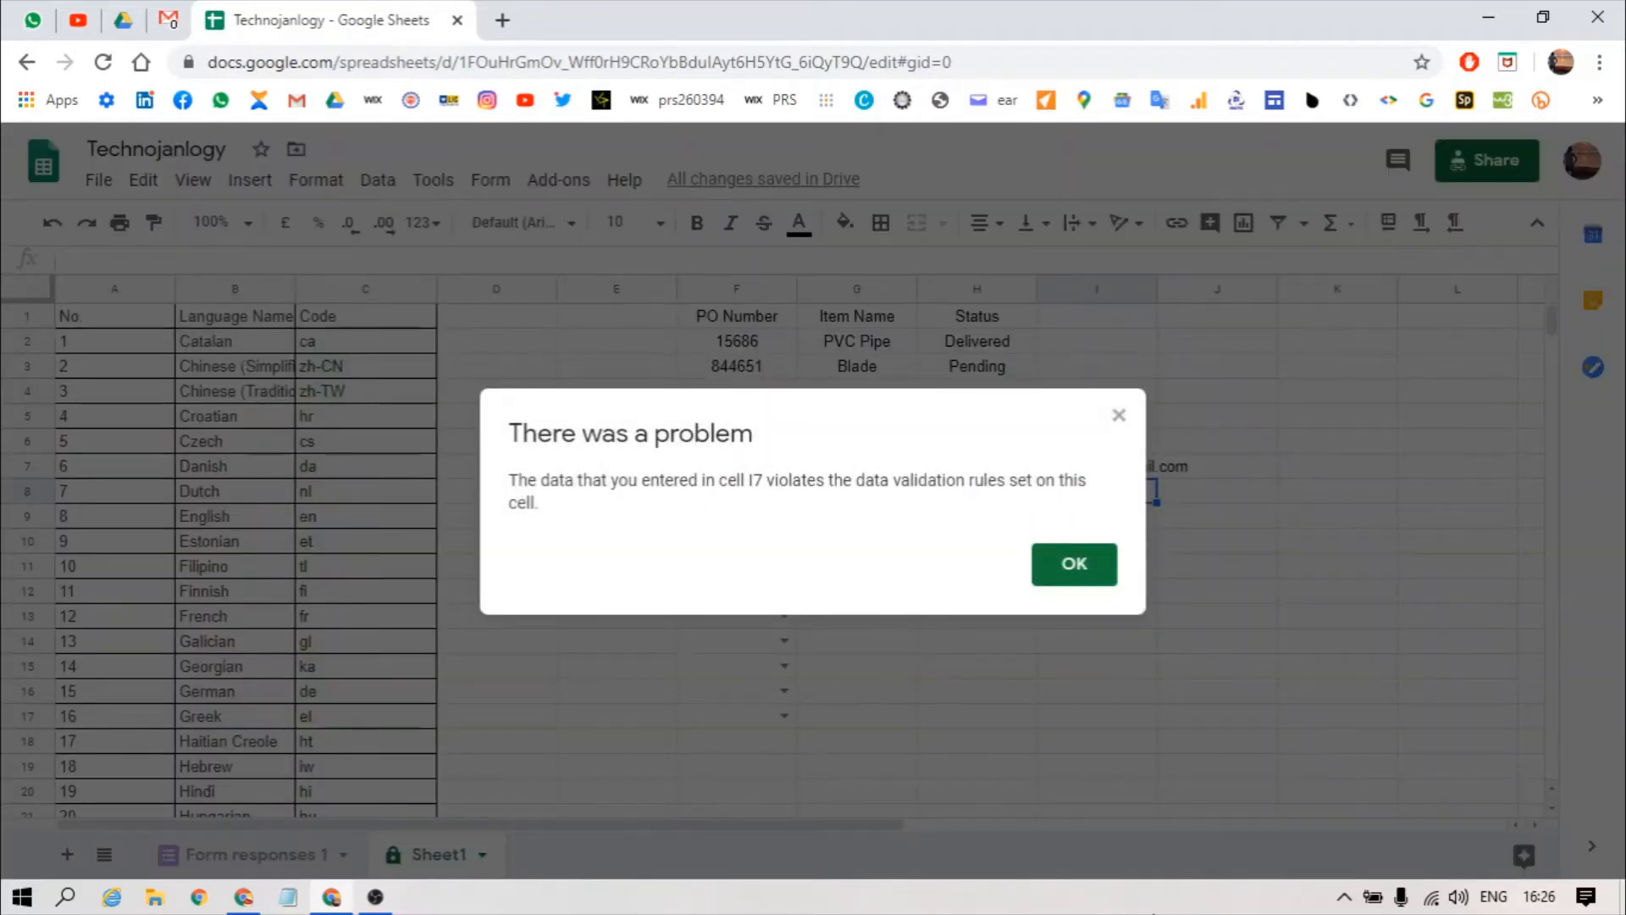
pyautogui.press('Return')
pyautogui.press('Up')
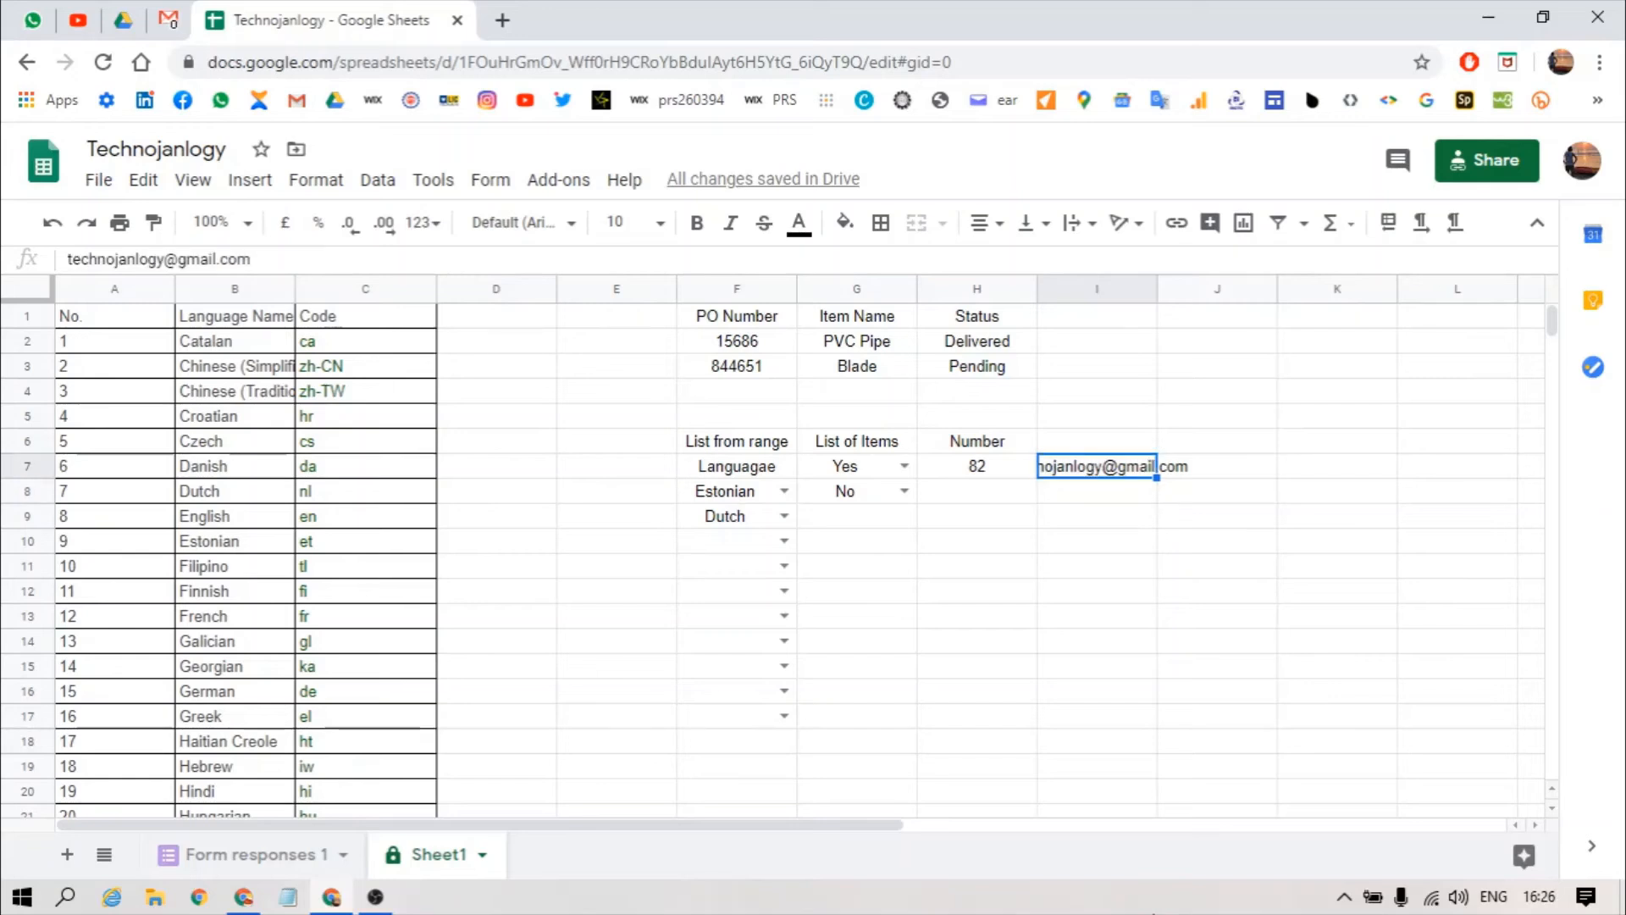
pyautogui.press('Down')
pyautogui.hotkey('alt', 'd')
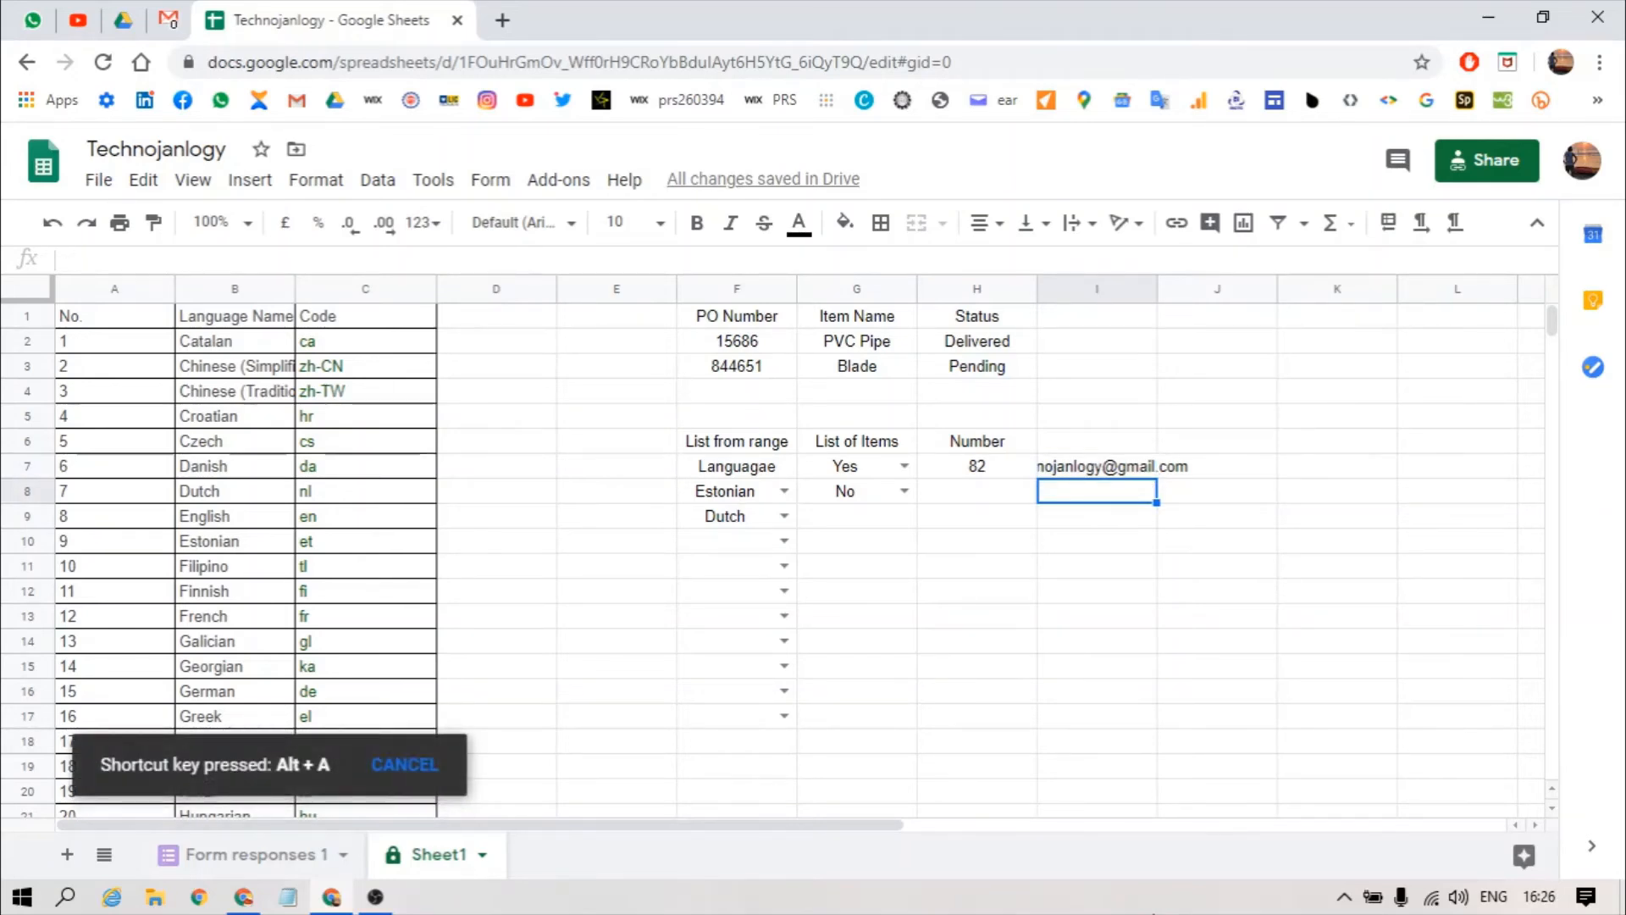
# Step: Give I8 a text rule requiring a valid URL
pyautogui.press('v')
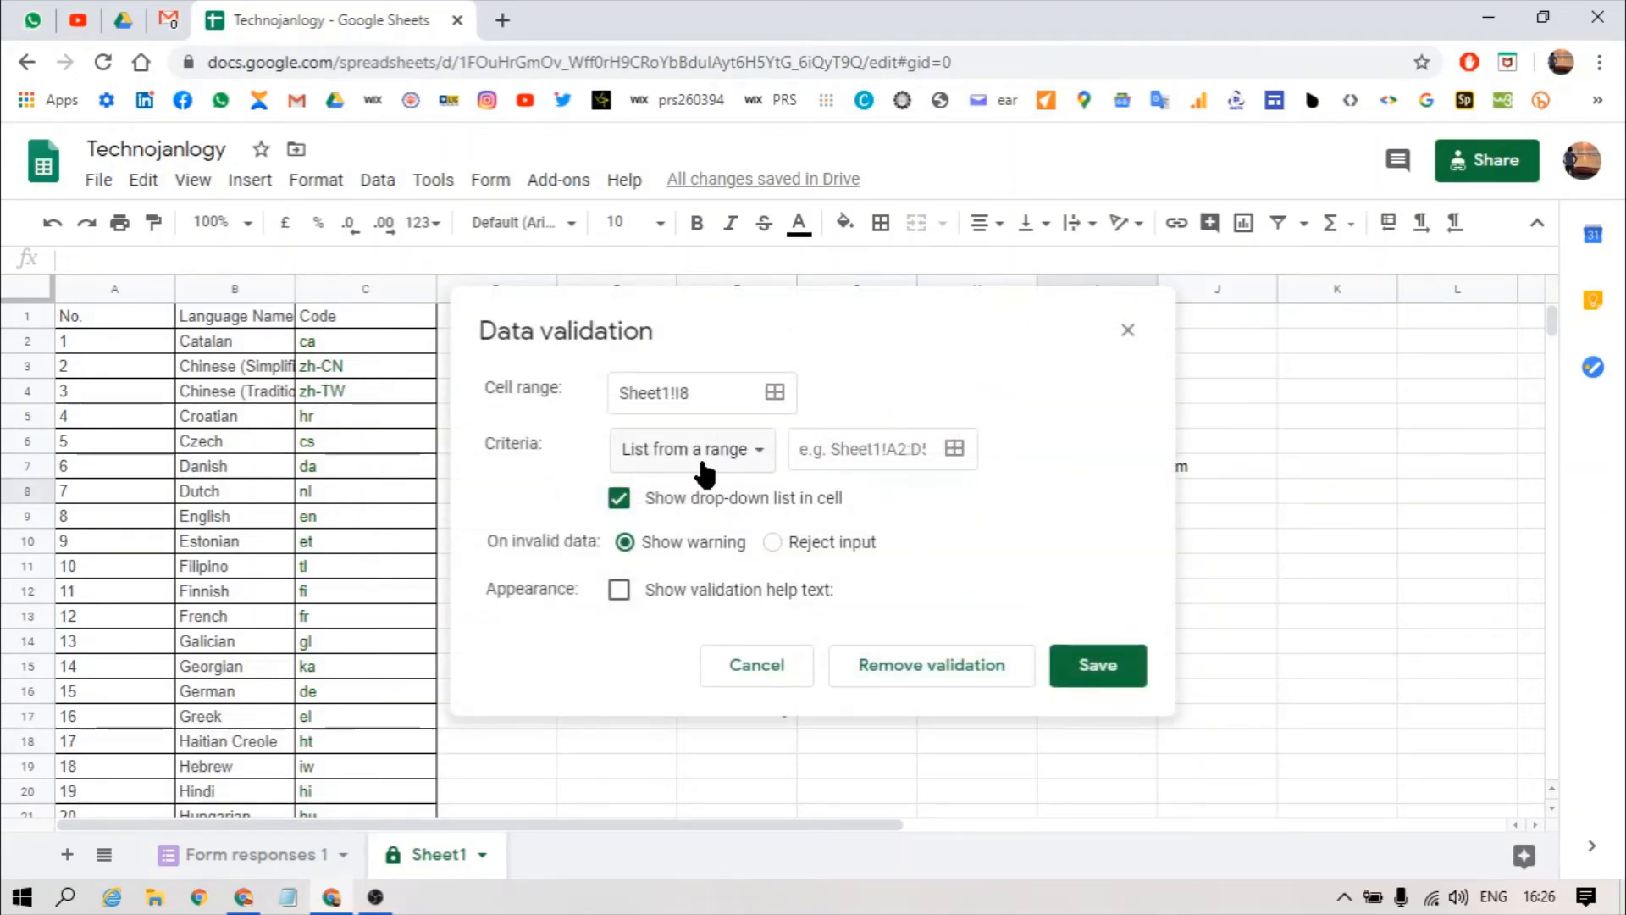
pyautogui.click(699, 451)
pyautogui.click(696, 579)
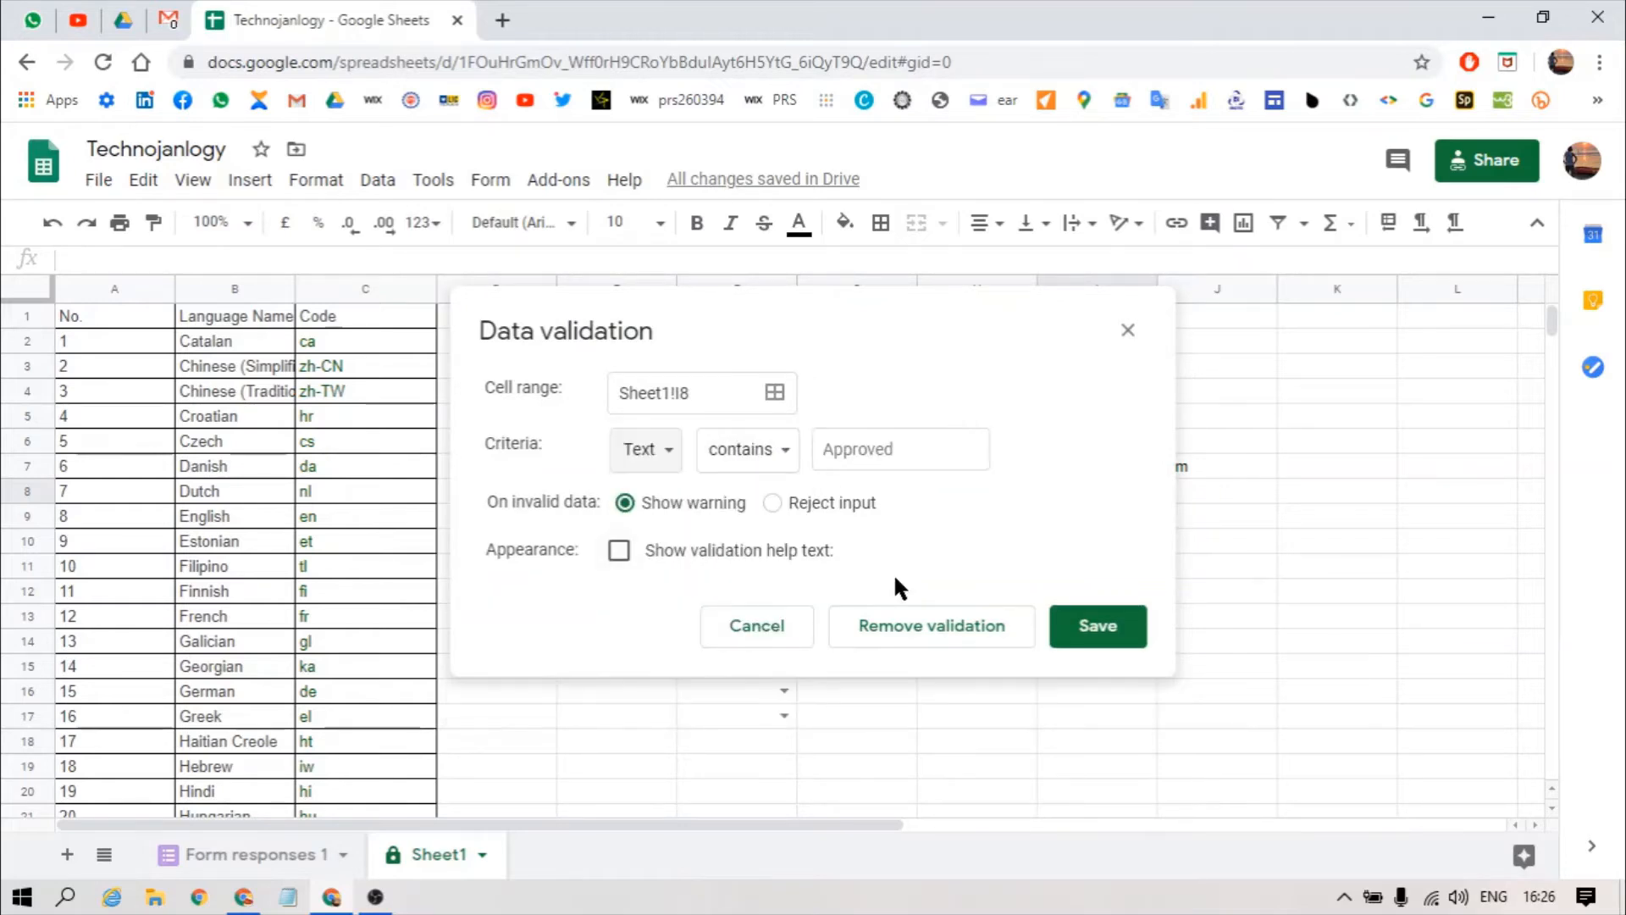
pyautogui.click(767, 455)
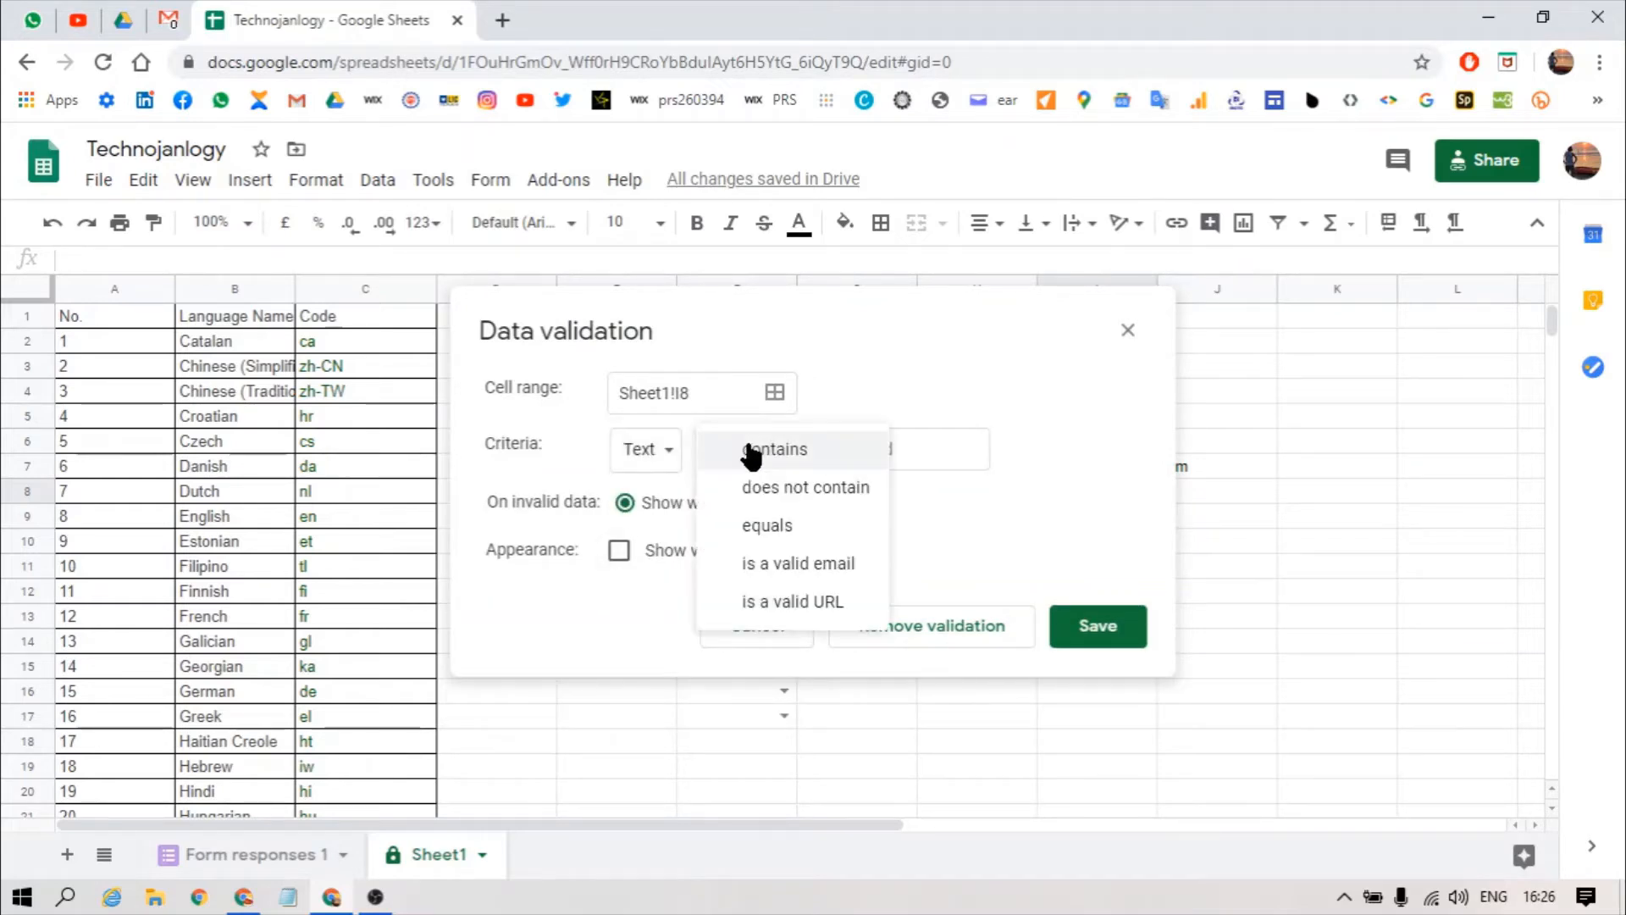
pyautogui.click(753, 603)
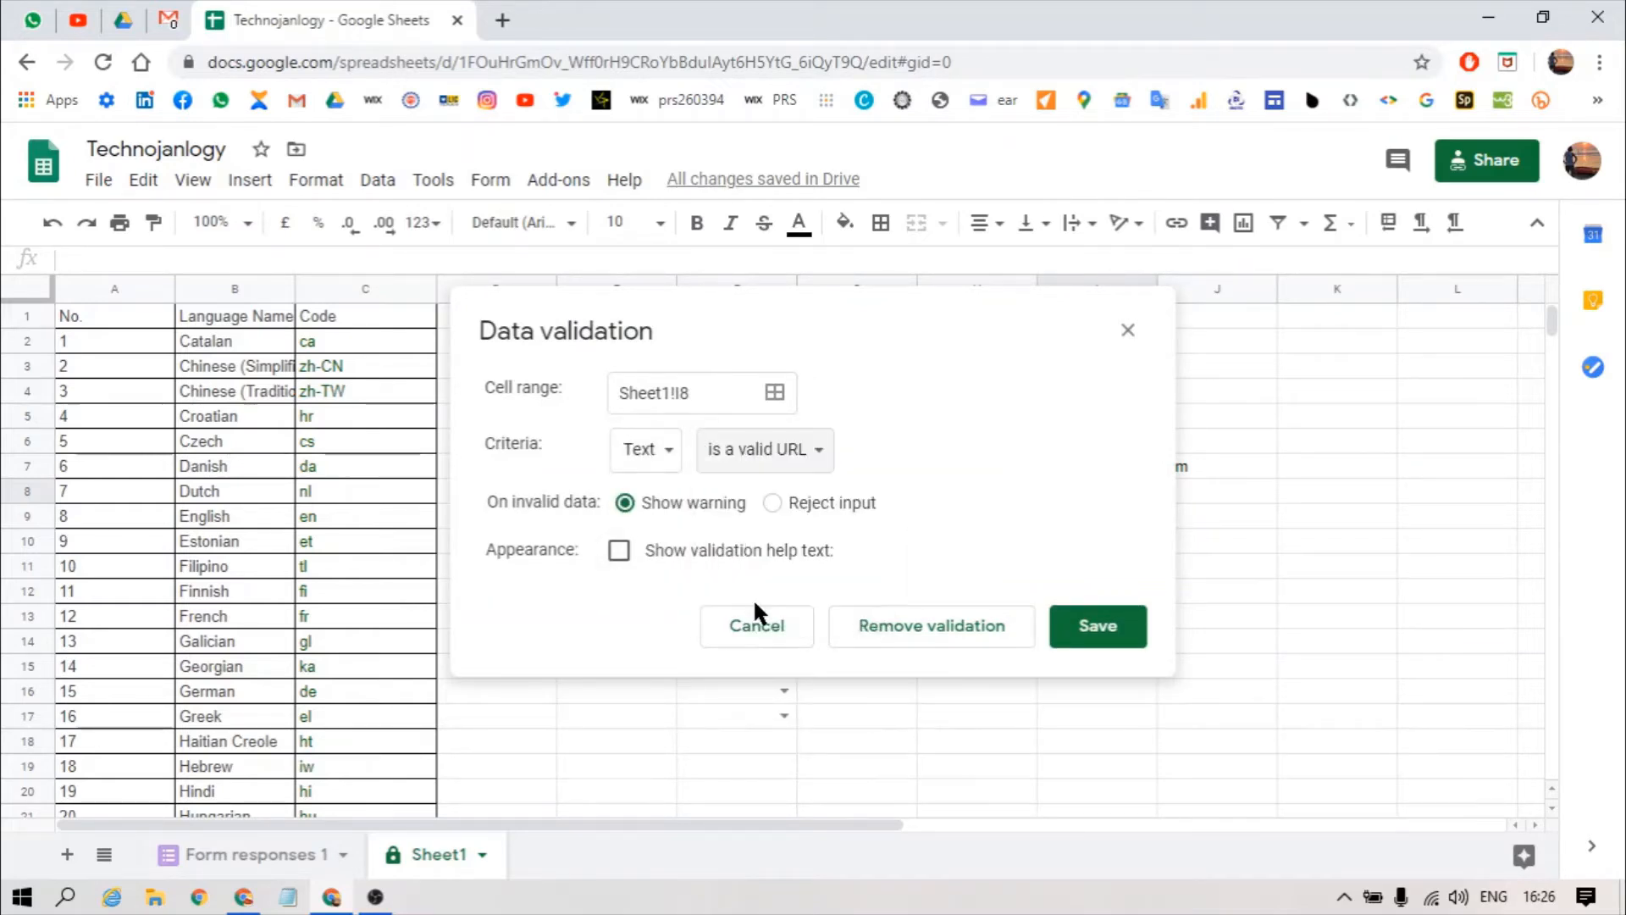
pyautogui.click(1094, 625)
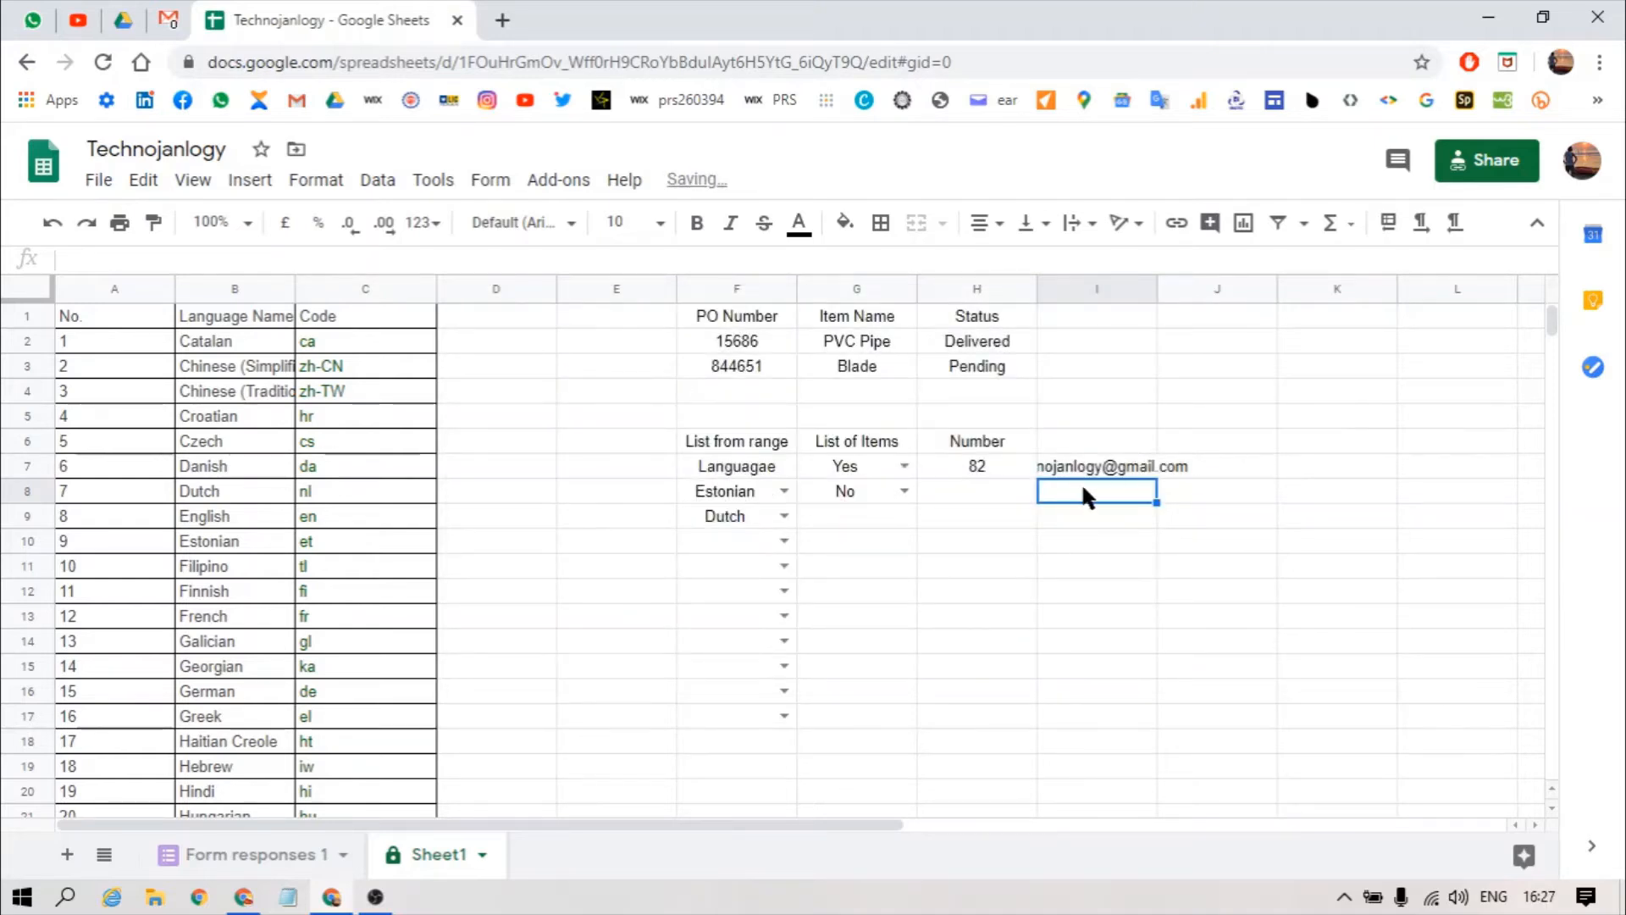
# Step: Enter 'sdfdsf' in I8 to see the warning, then switch the rule to Reject input
pyautogui.write('sdfdsf')
pyautogui.press('Return')
pyautogui.click(1085, 494)
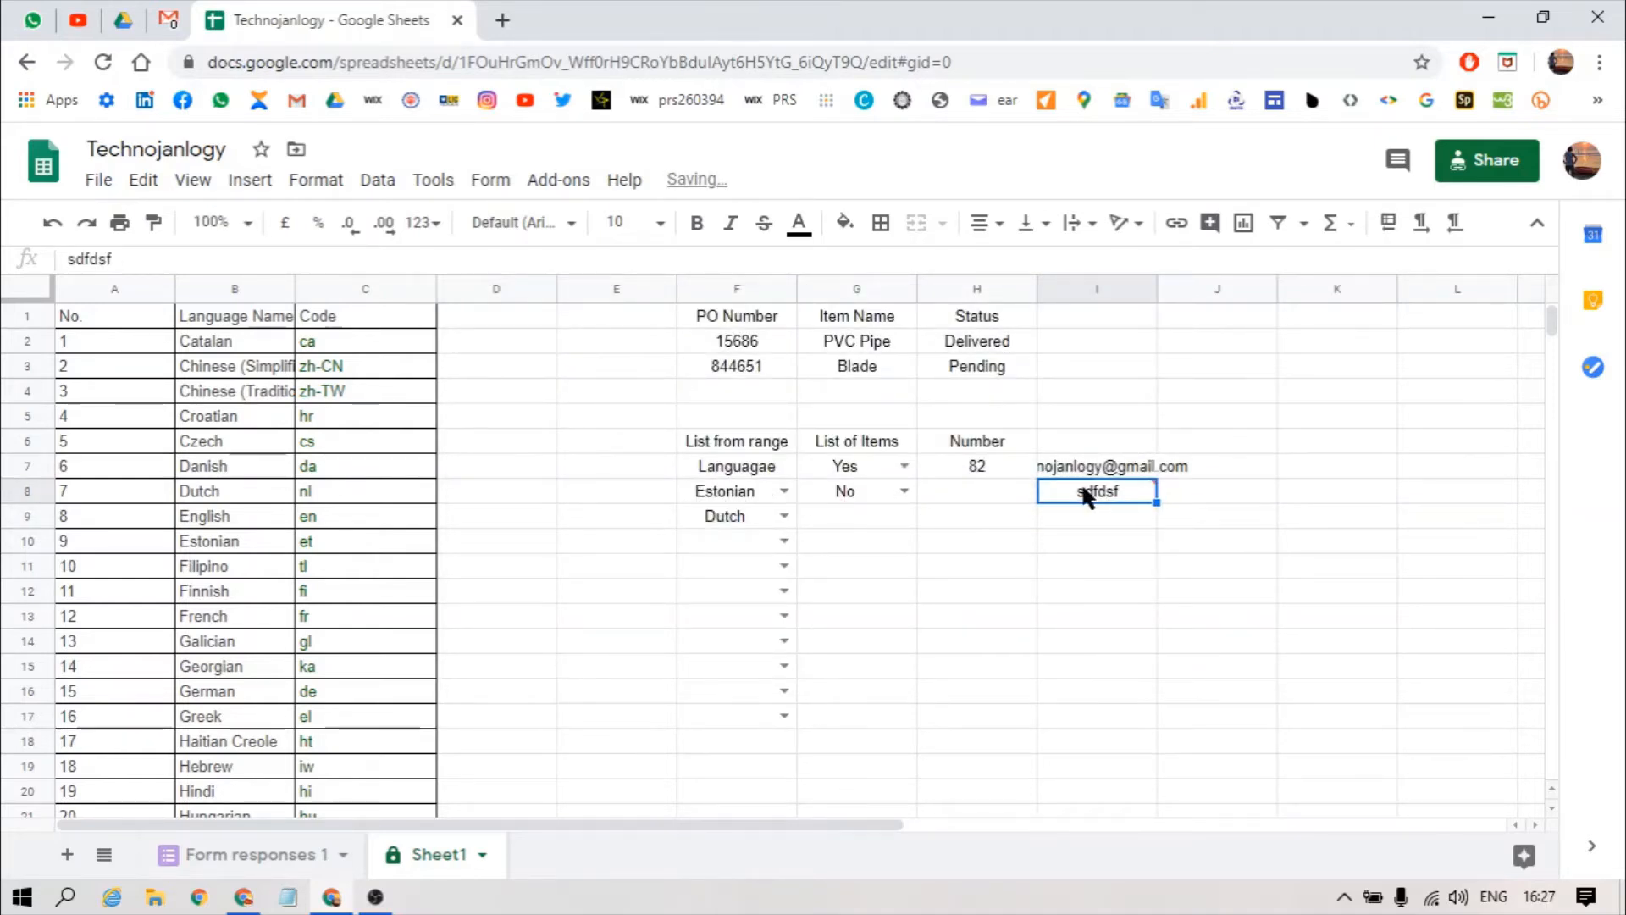
pyautogui.moveTo(1152, 486)
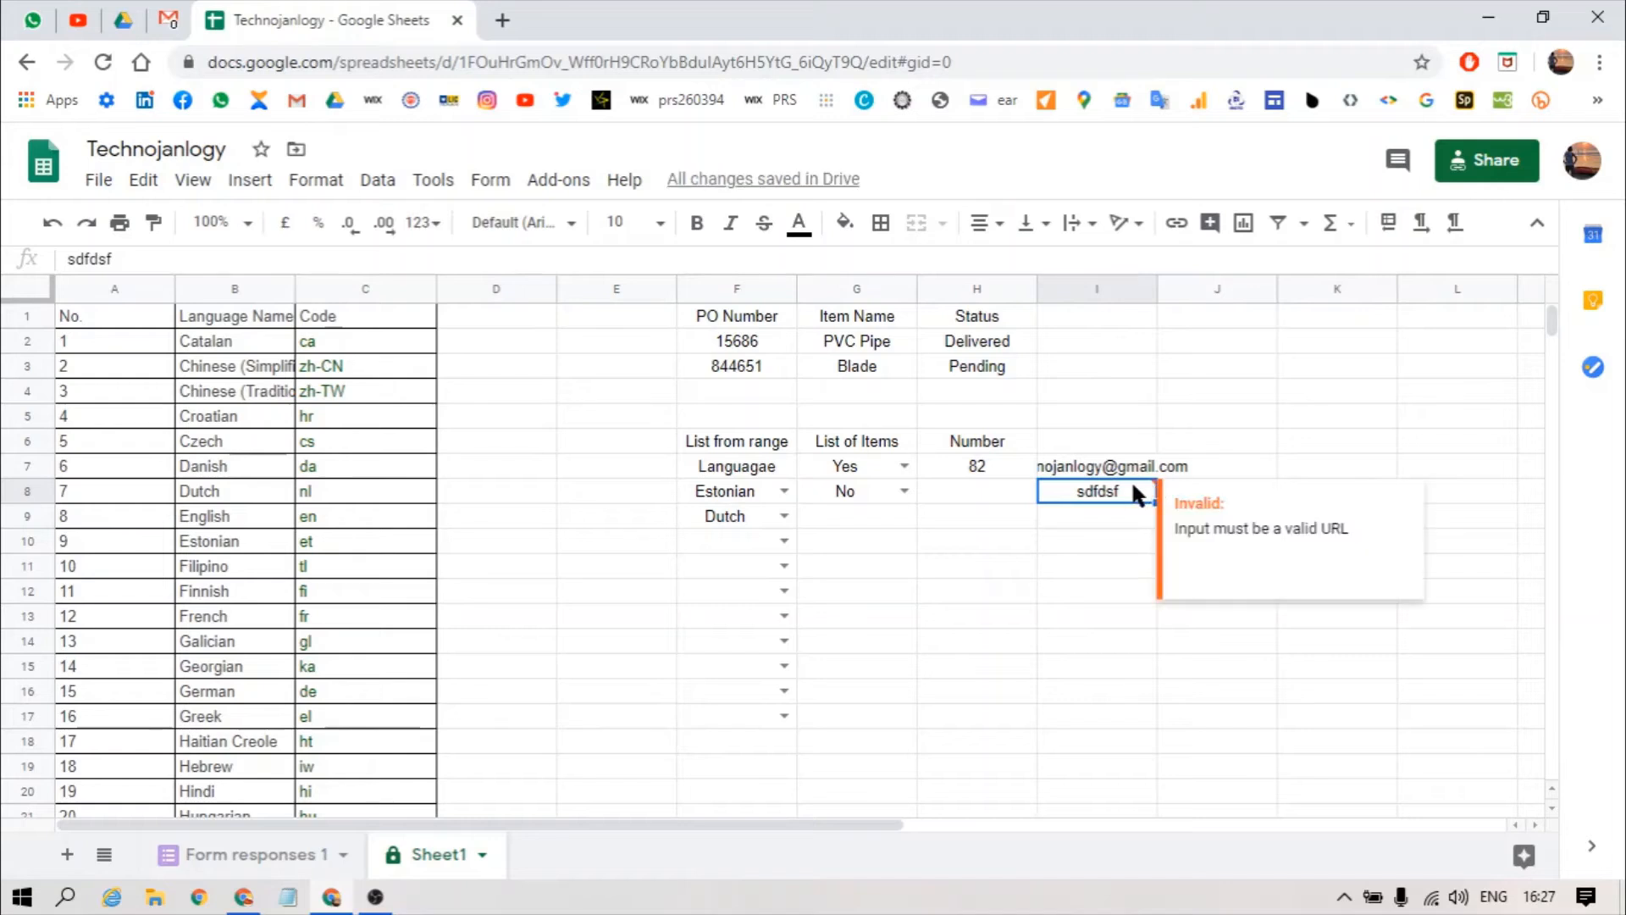
pyautogui.hotkey('alt', 'd')
pyautogui.press('l')
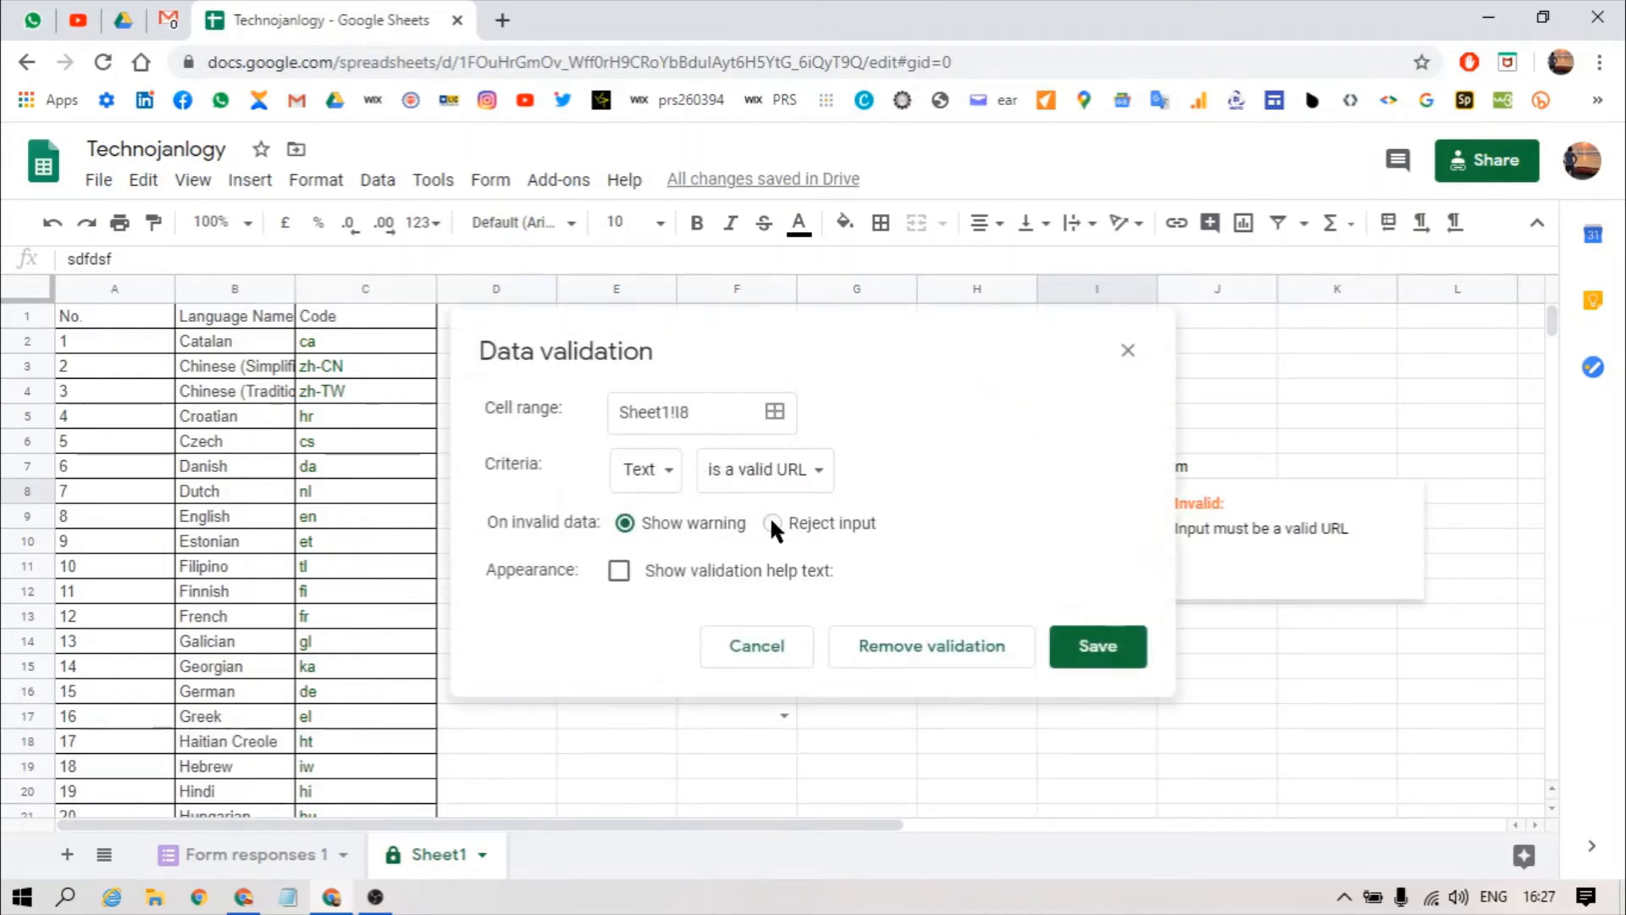
pyautogui.click(772, 524)
pyautogui.click(1096, 647)
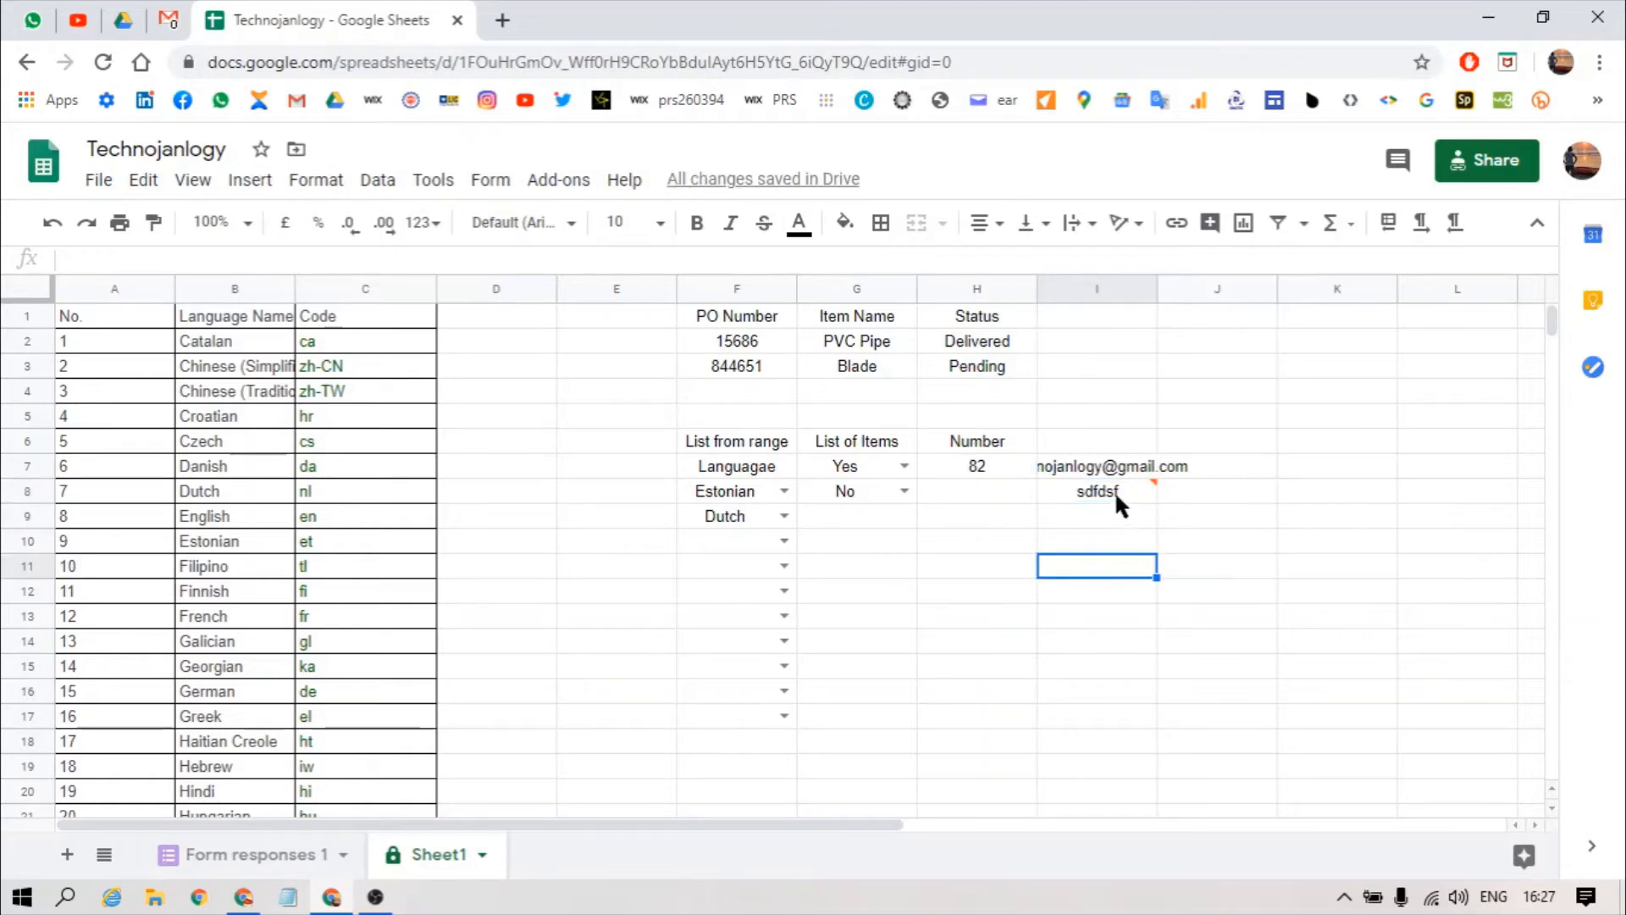
pyautogui.press('Return')
pyautogui.press('Return')
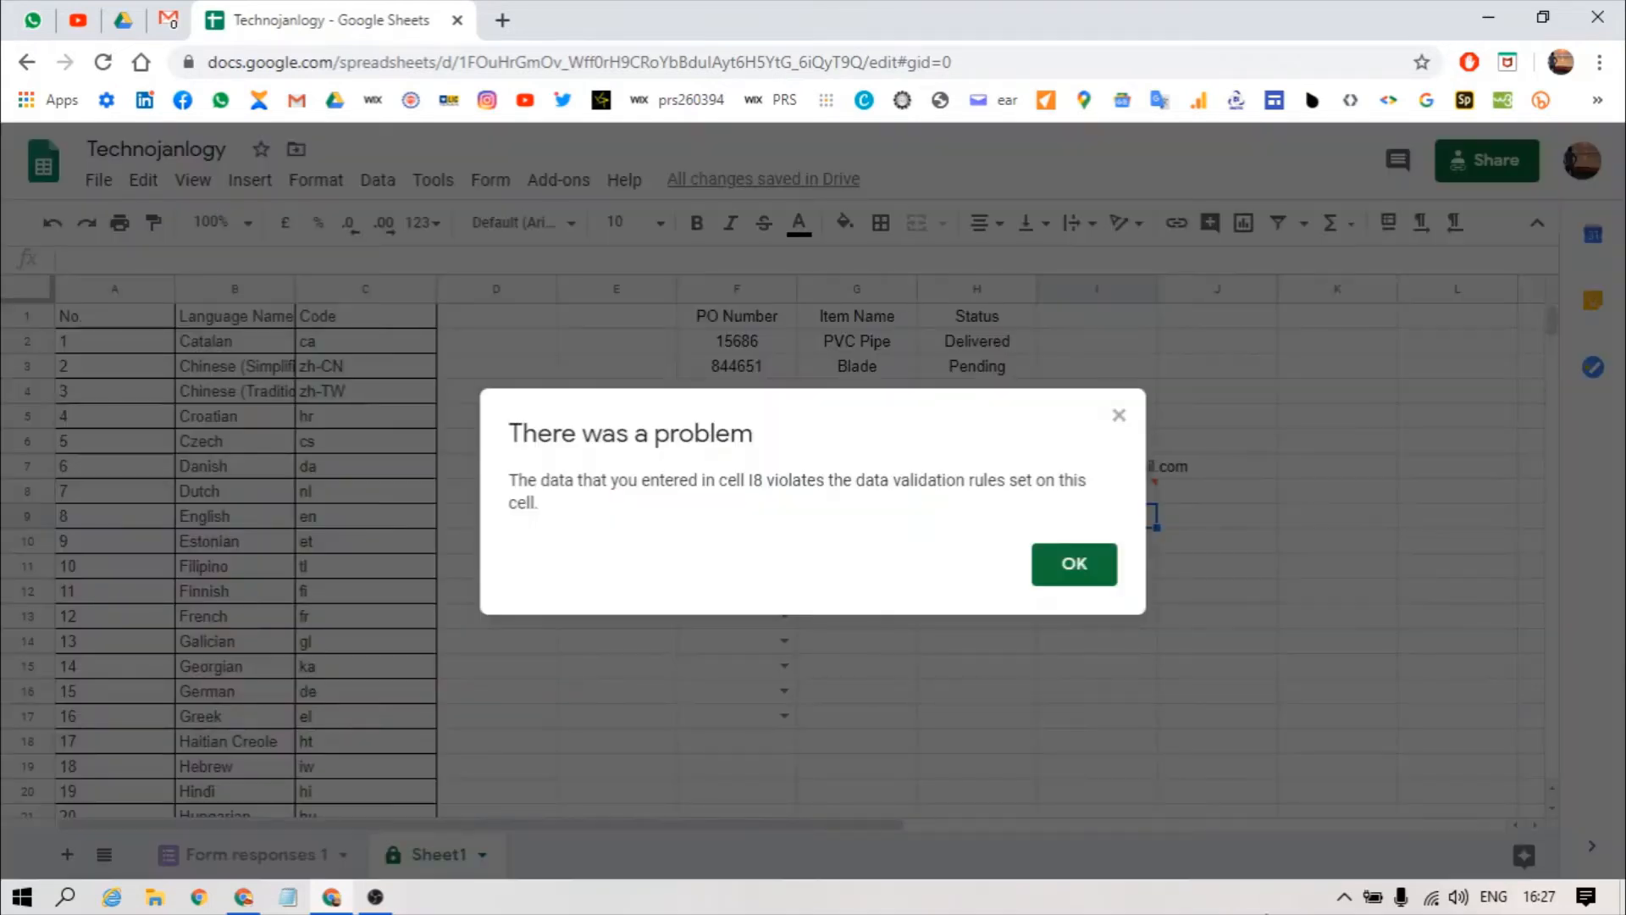
pyautogui.press('Up')
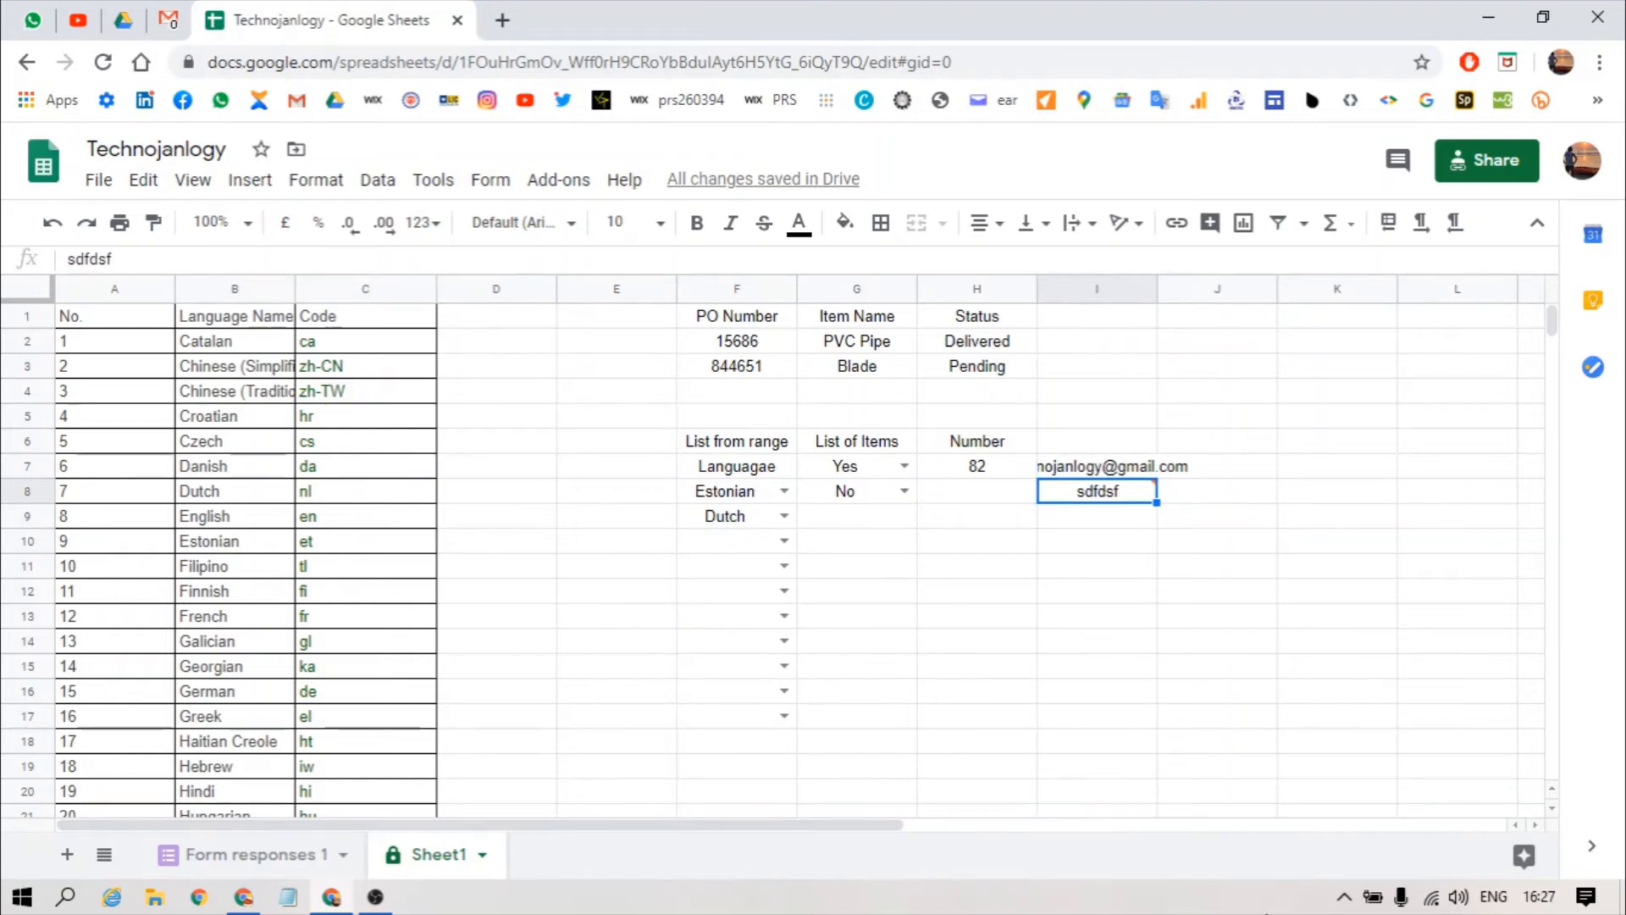
pyautogui.write('www')
pyautogui.write('.ggl')
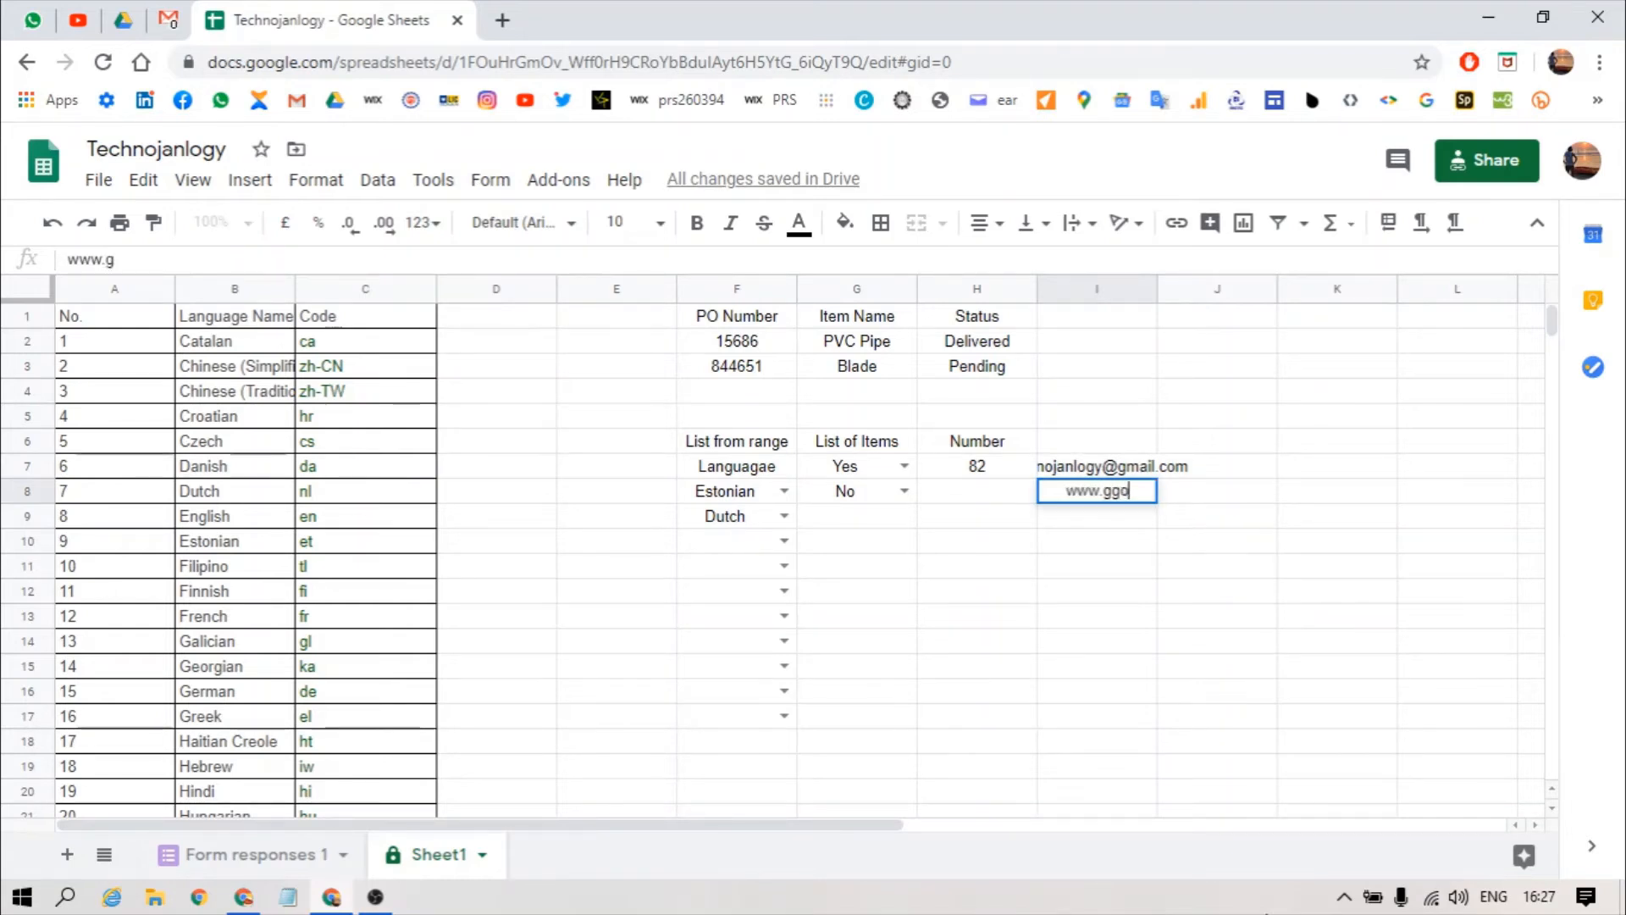
pyautogui.press('BackSpace')
pyautogui.press('BackSpace')
pyautogui.press('BackSpace')
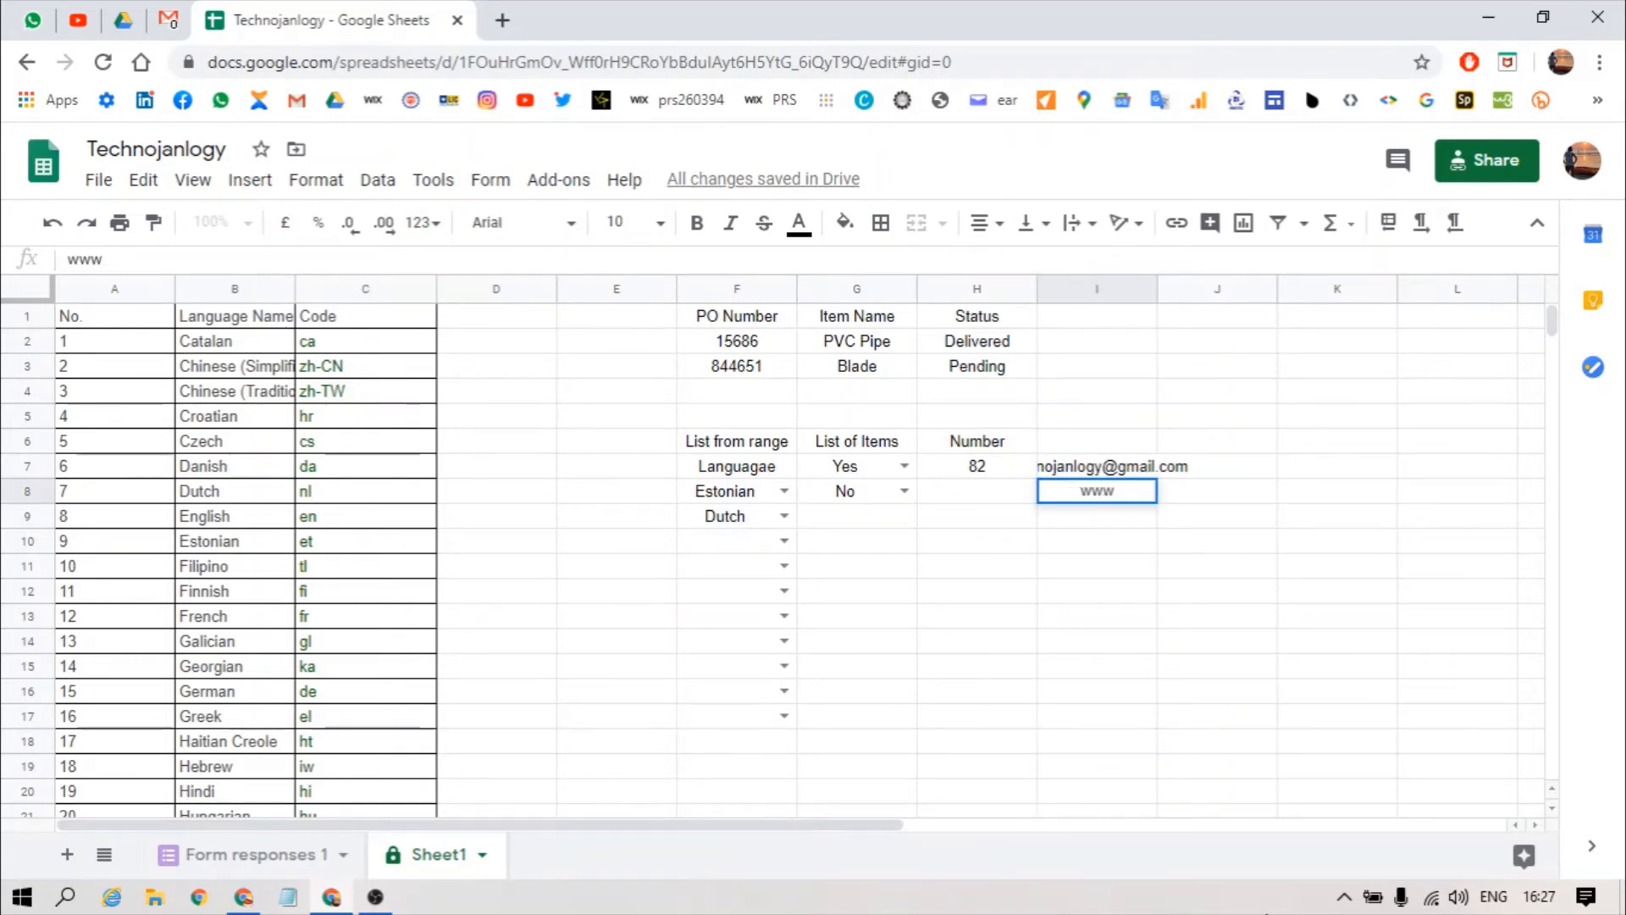
pyautogui.write('bit.lu')
pyautogui.press('BackSpace')
pyautogui.write('y')
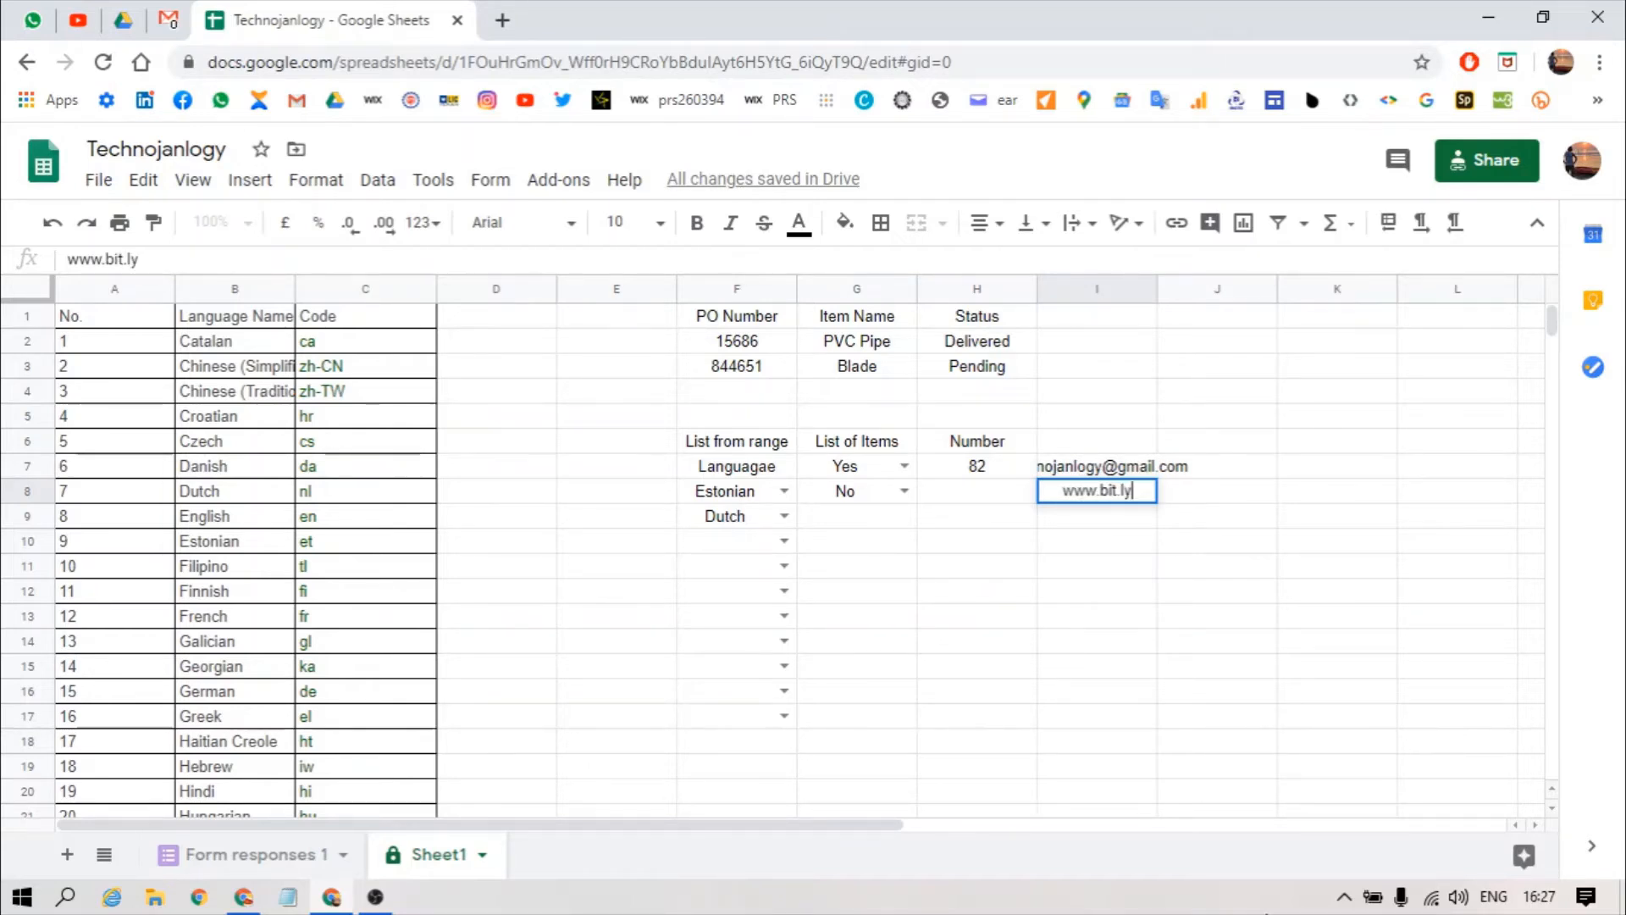
pyautogui.write('/techn')
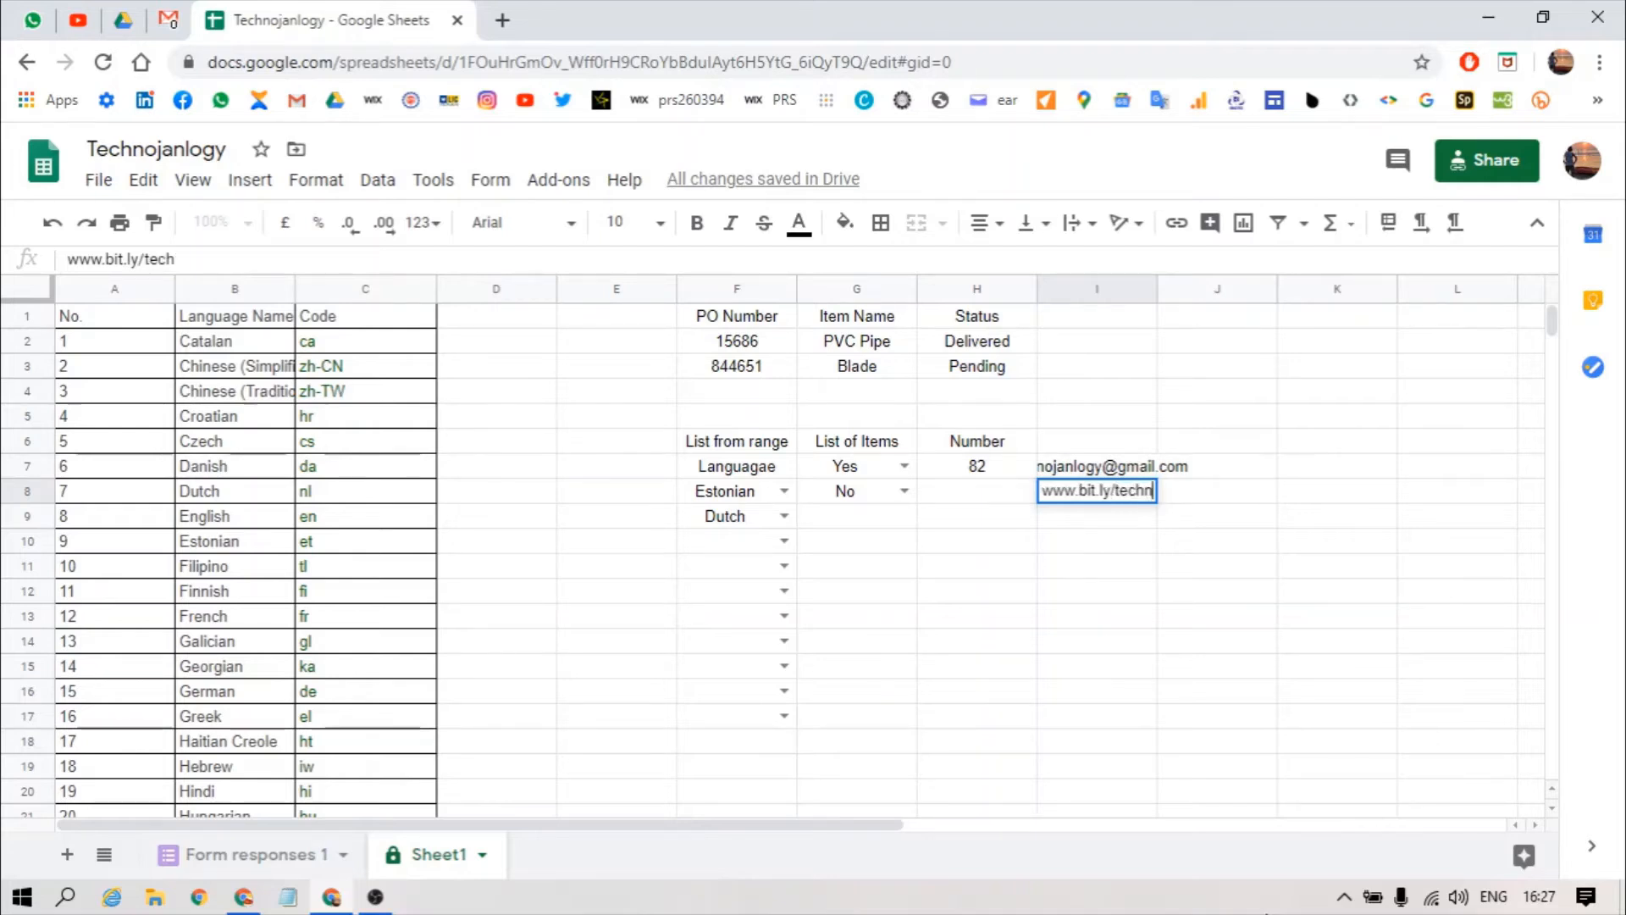
pyautogui.write('ology')
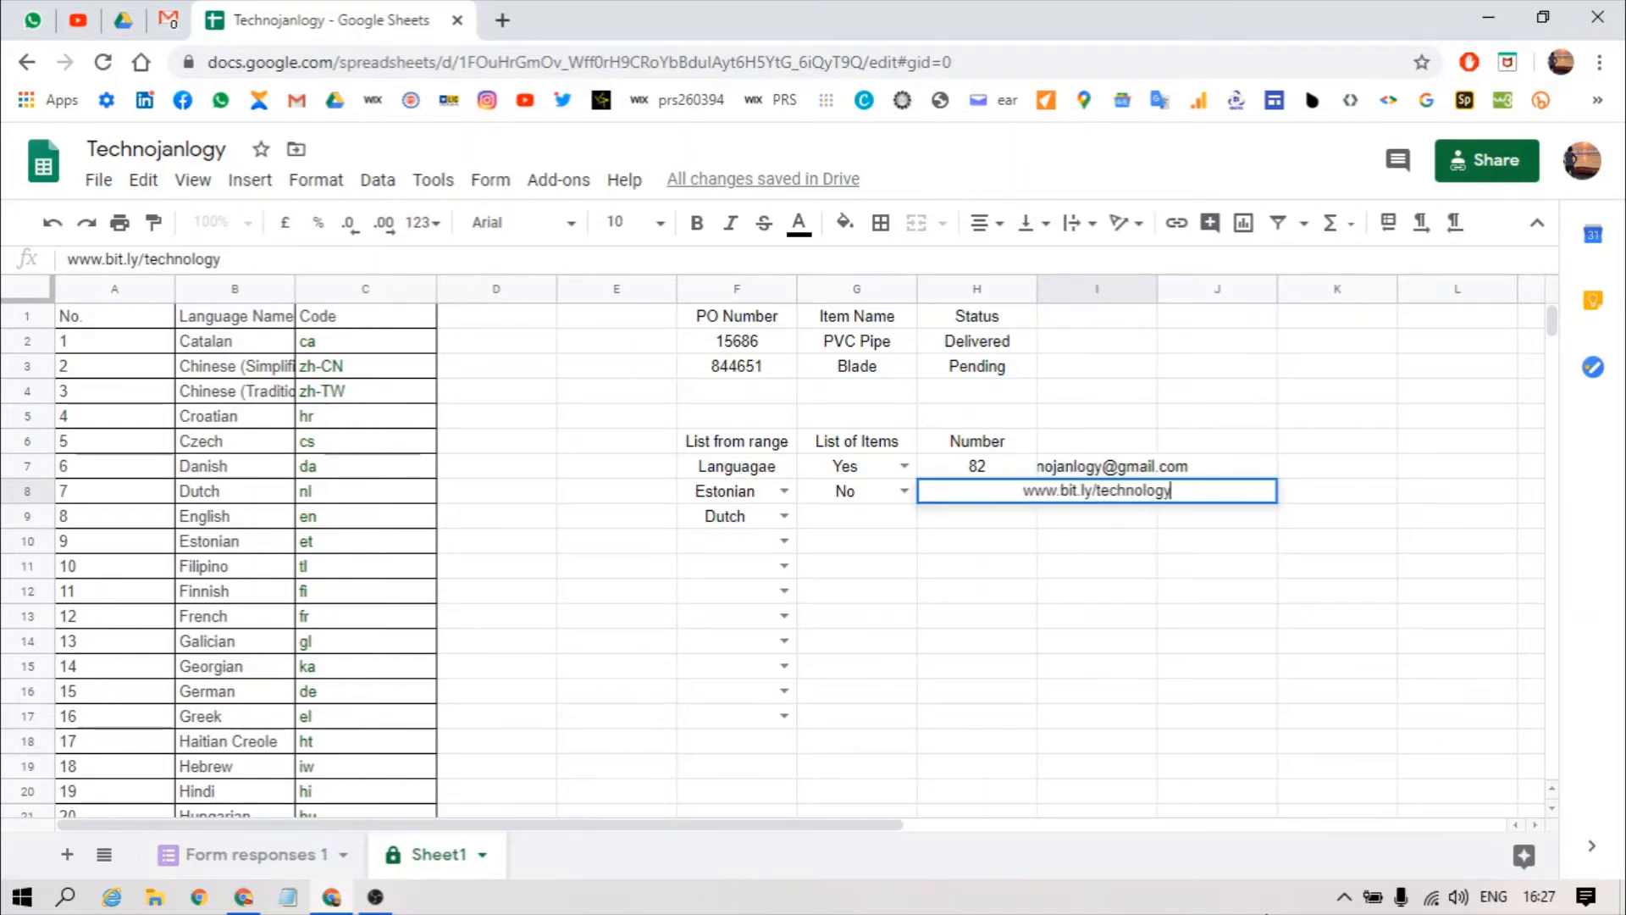
pyautogui.press('BackSpace')
pyautogui.press('BackSpace')
pyautogui.press('BackSpace')
pyautogui.press('BackSpace')
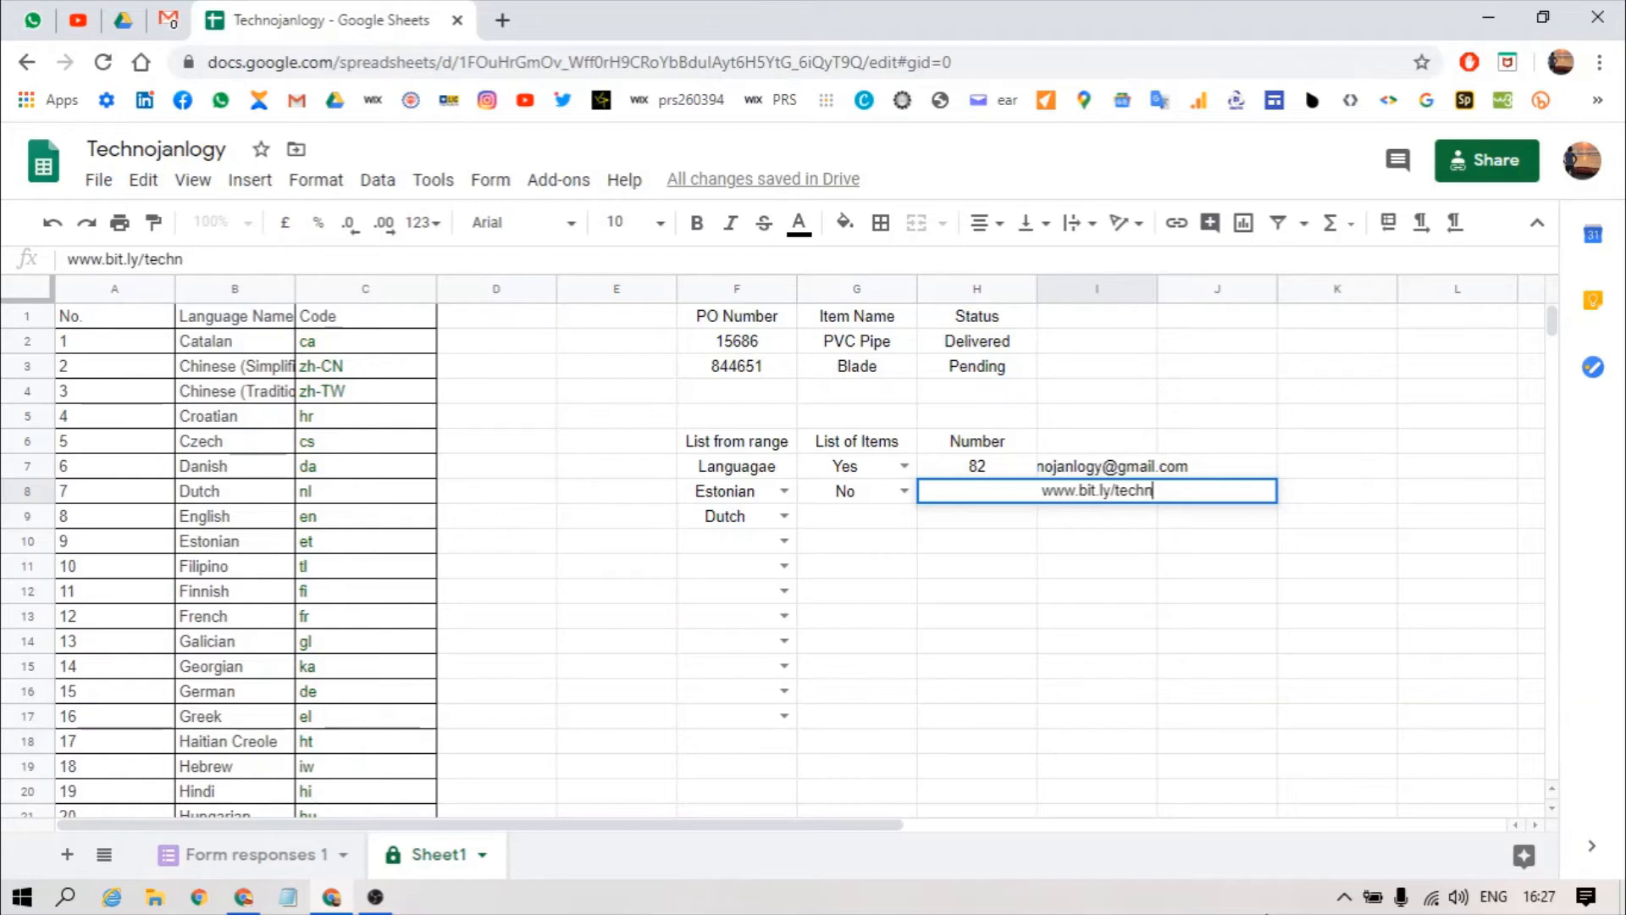
pyautogui.write('janlogy')
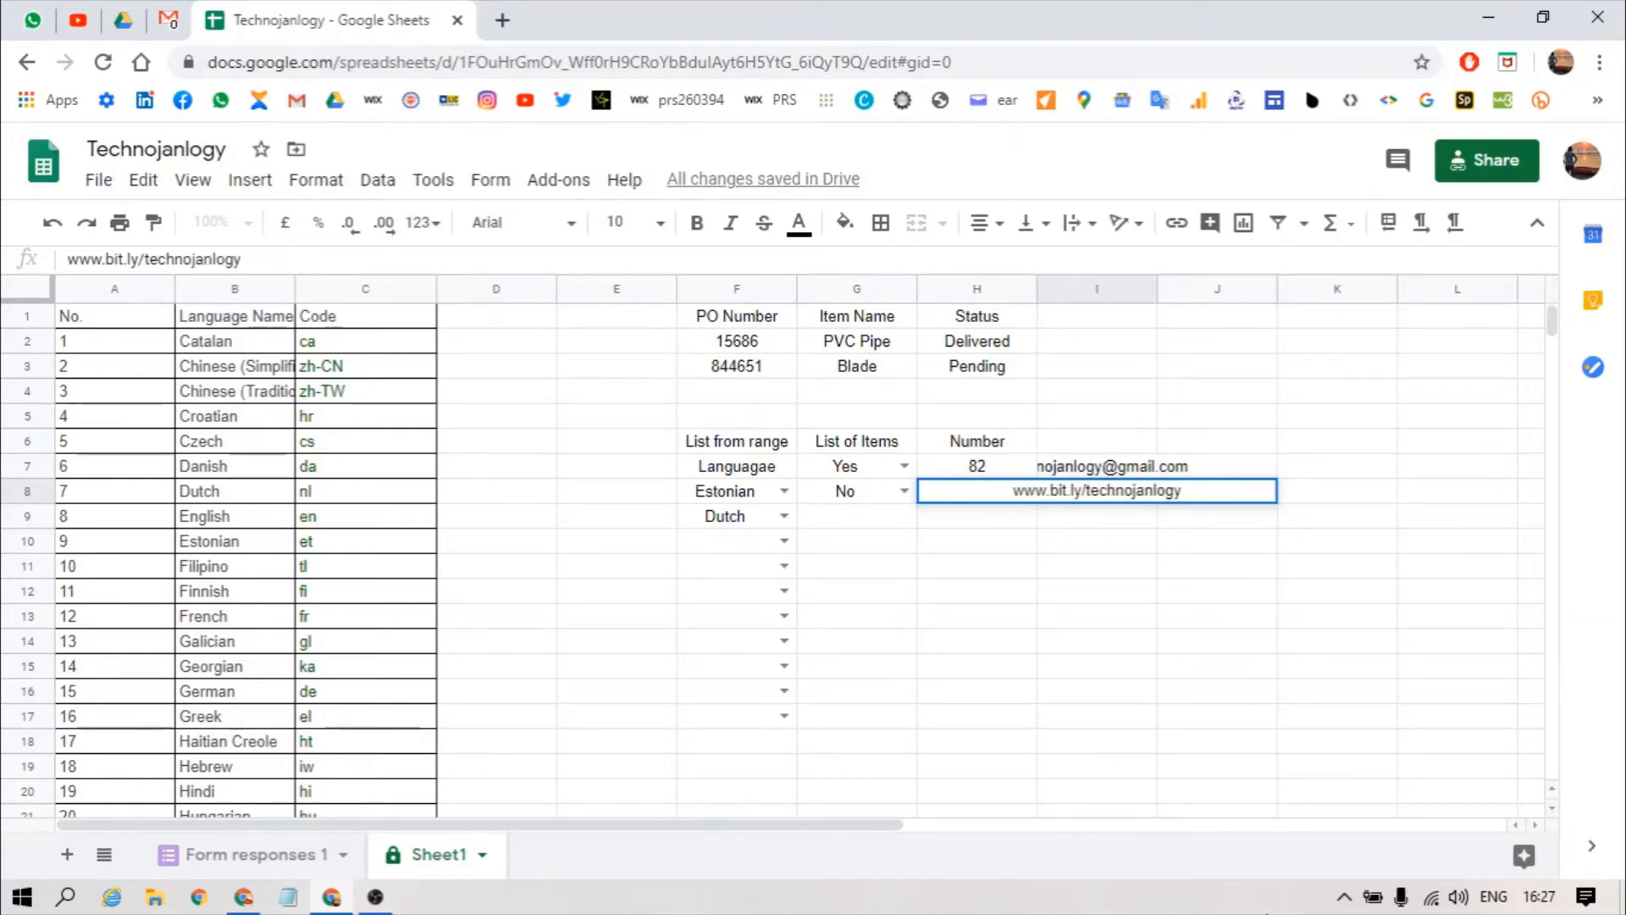
pyautogui.press('Return')
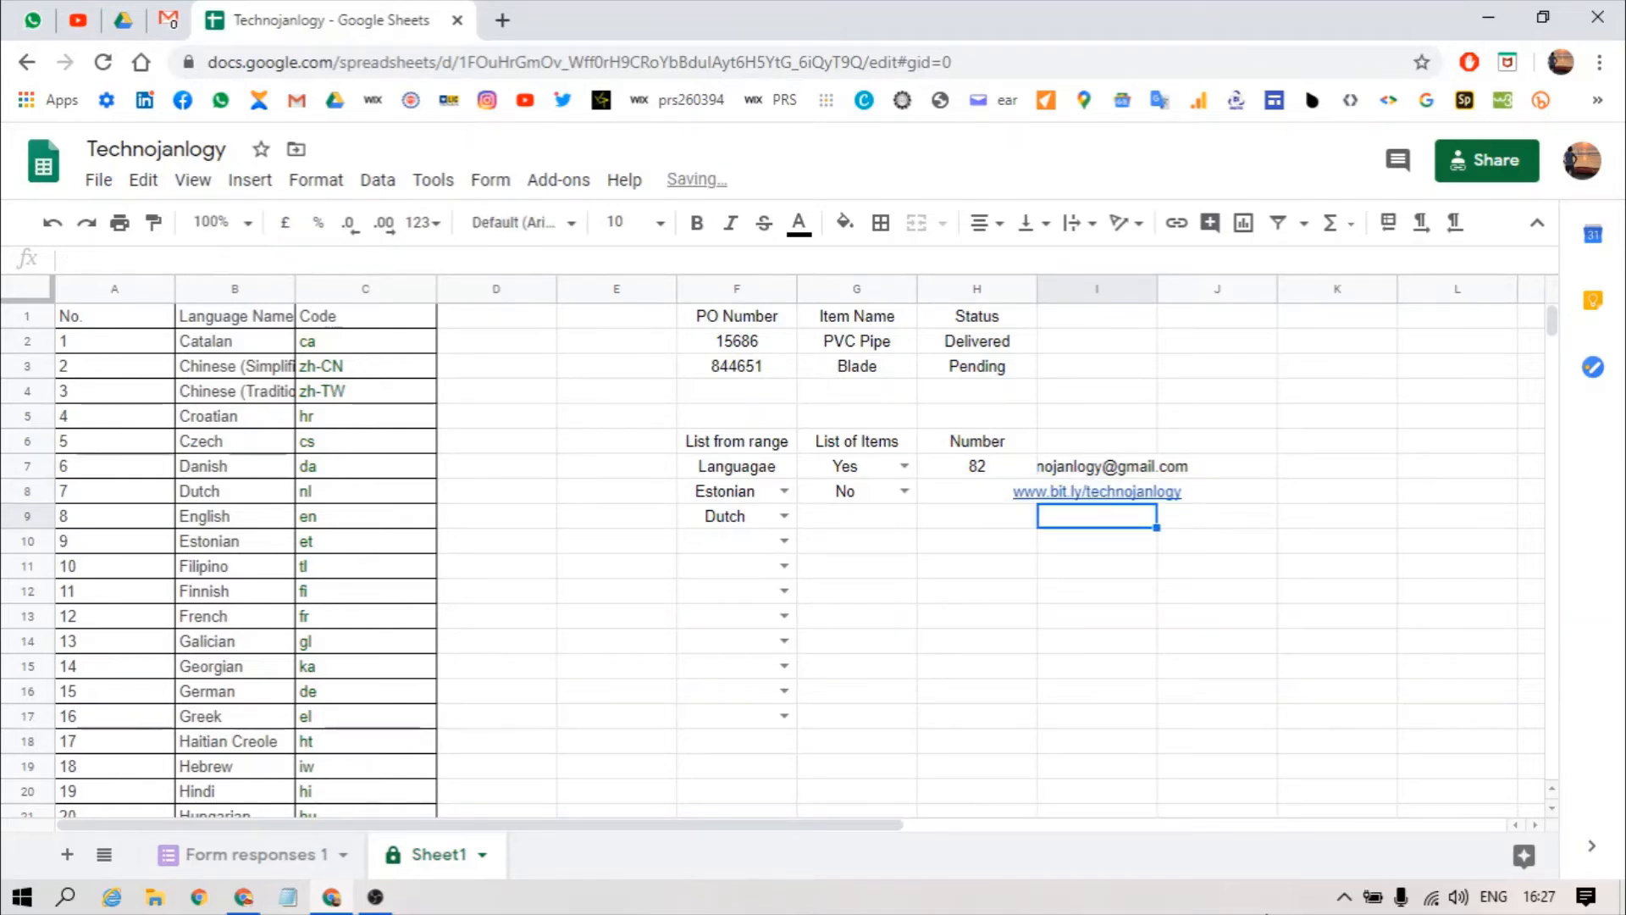
pyautogui.click(1157, 493)
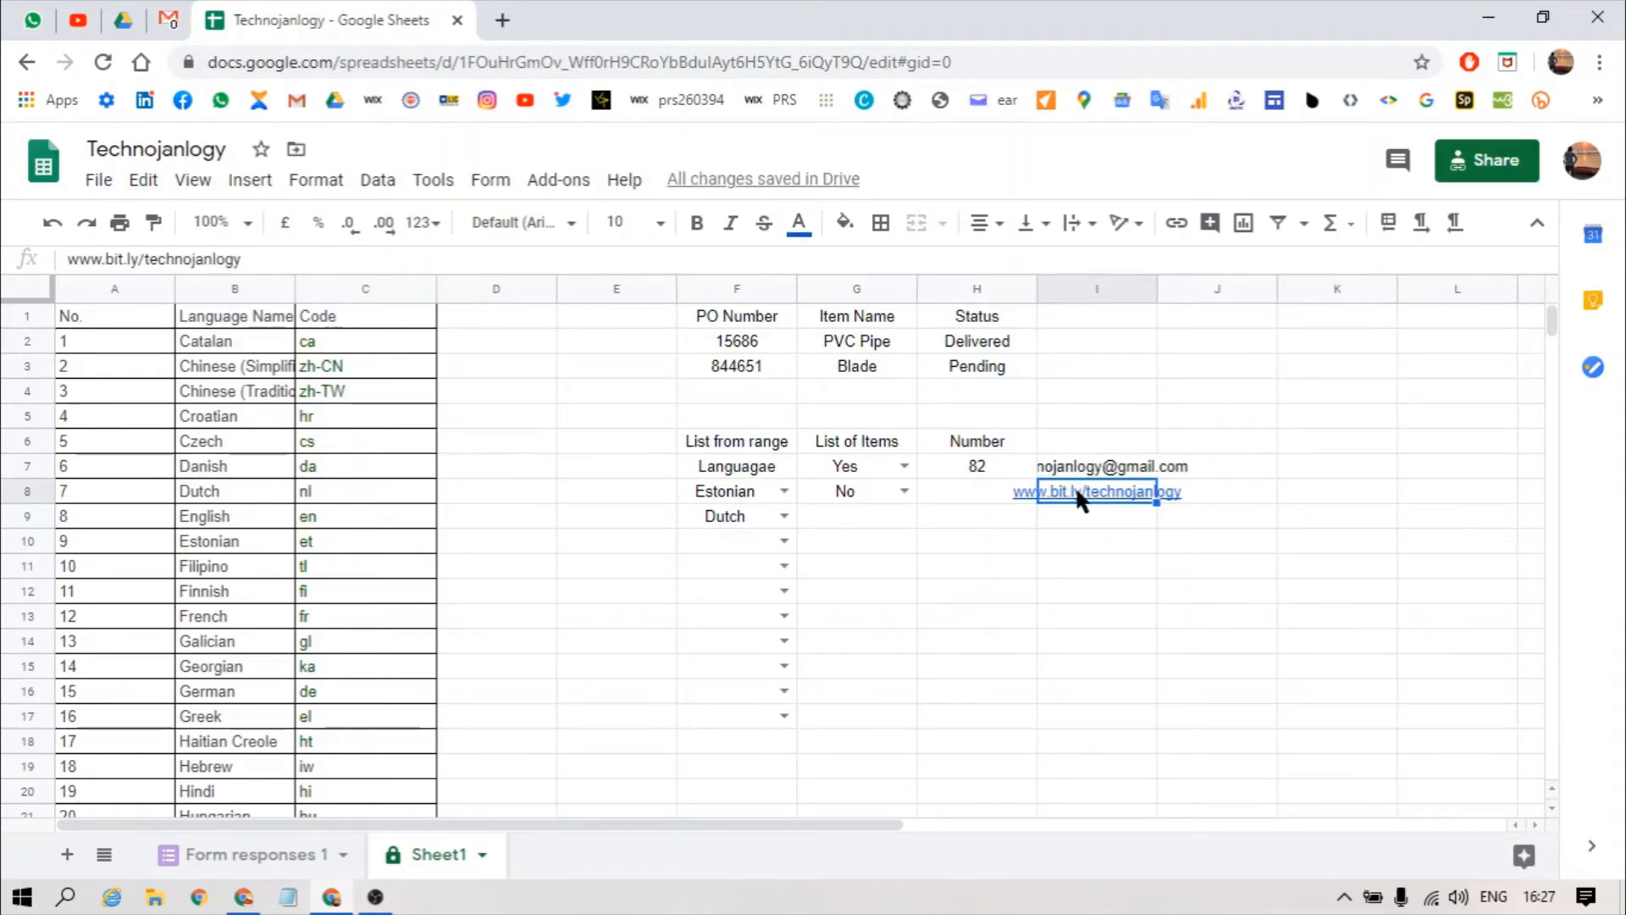
# Step: Open the I8 link to the YouTube channel in a new tab, then return to the spreadsheet
pyautogui.moveTo(1075, 497)
pyautogui.click(1140, 533)
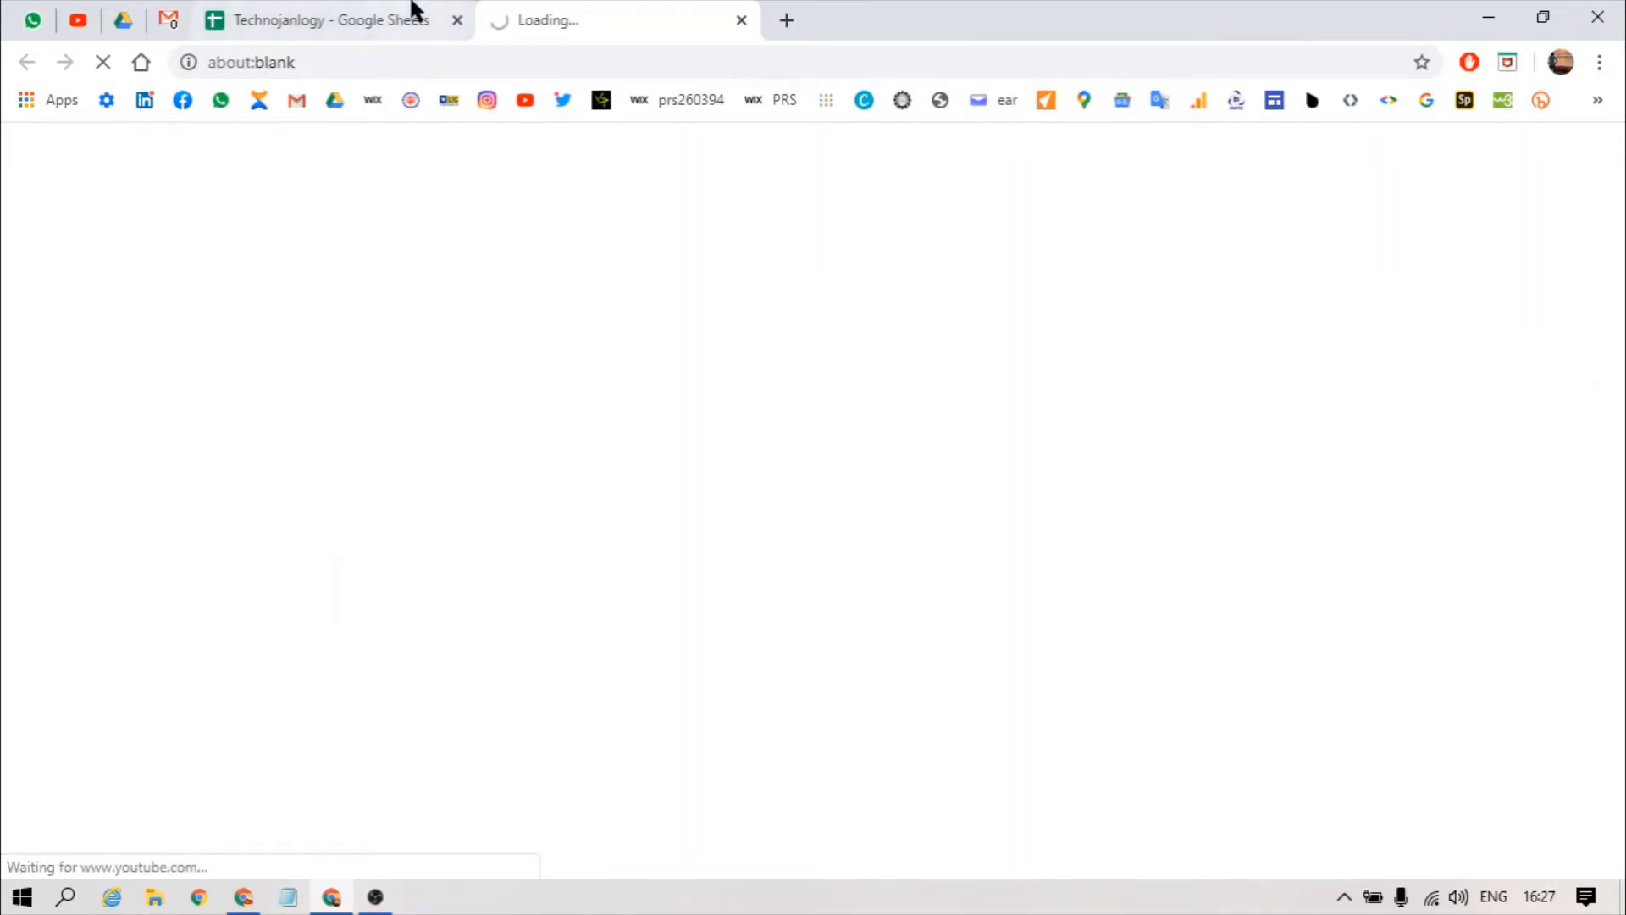
pyautogui.click(315, 12)
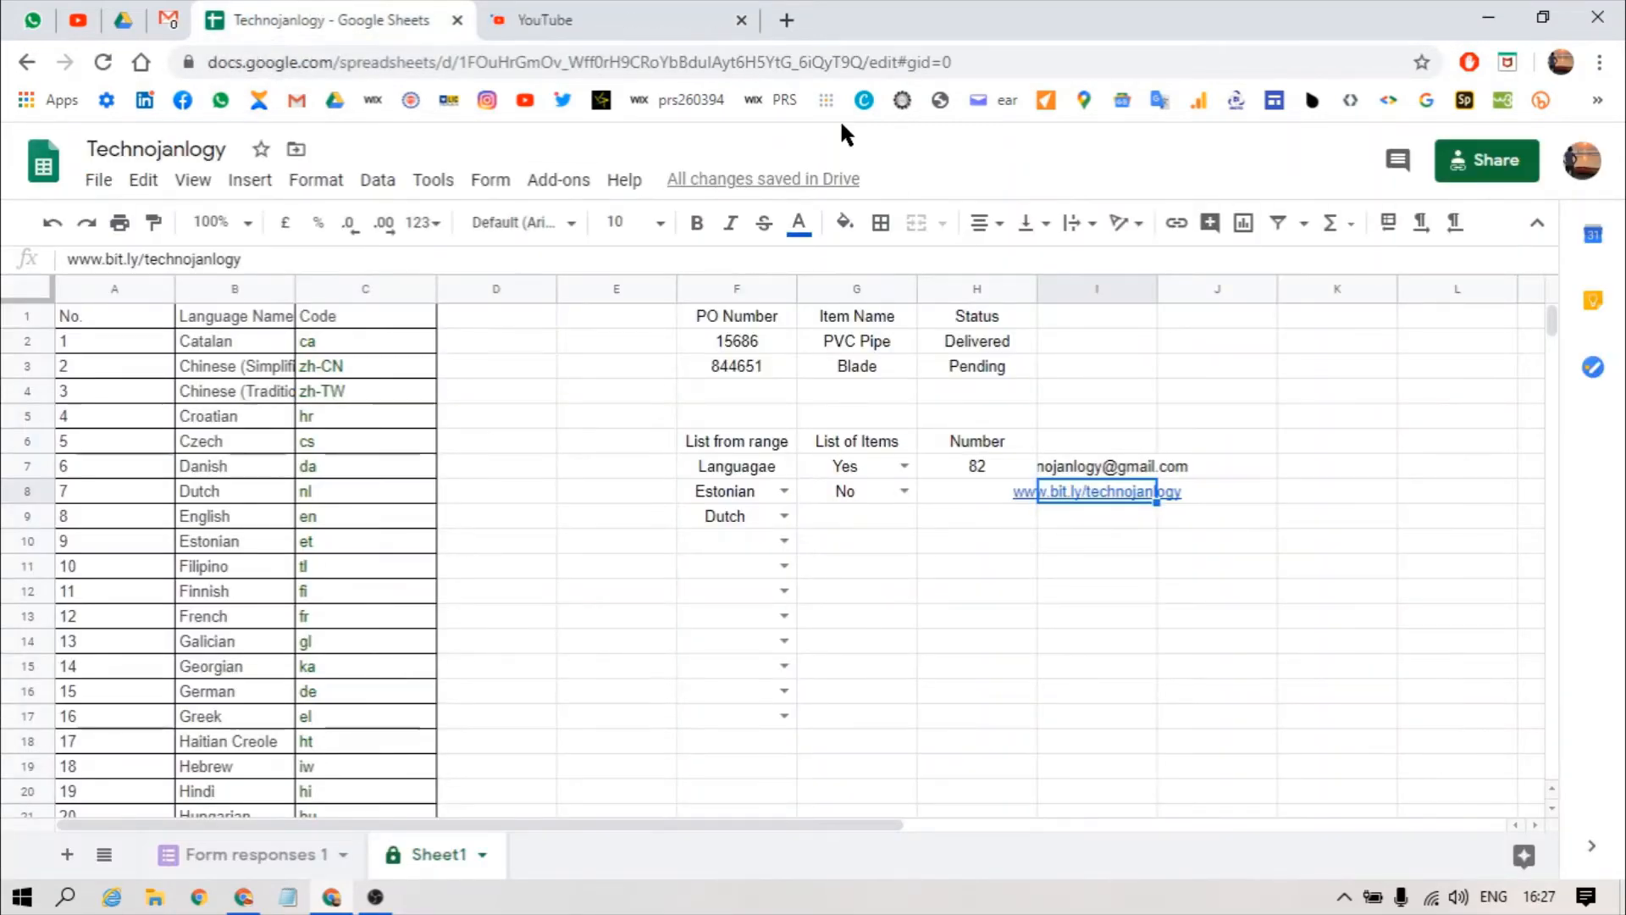
pyautogui.click(625, 10)
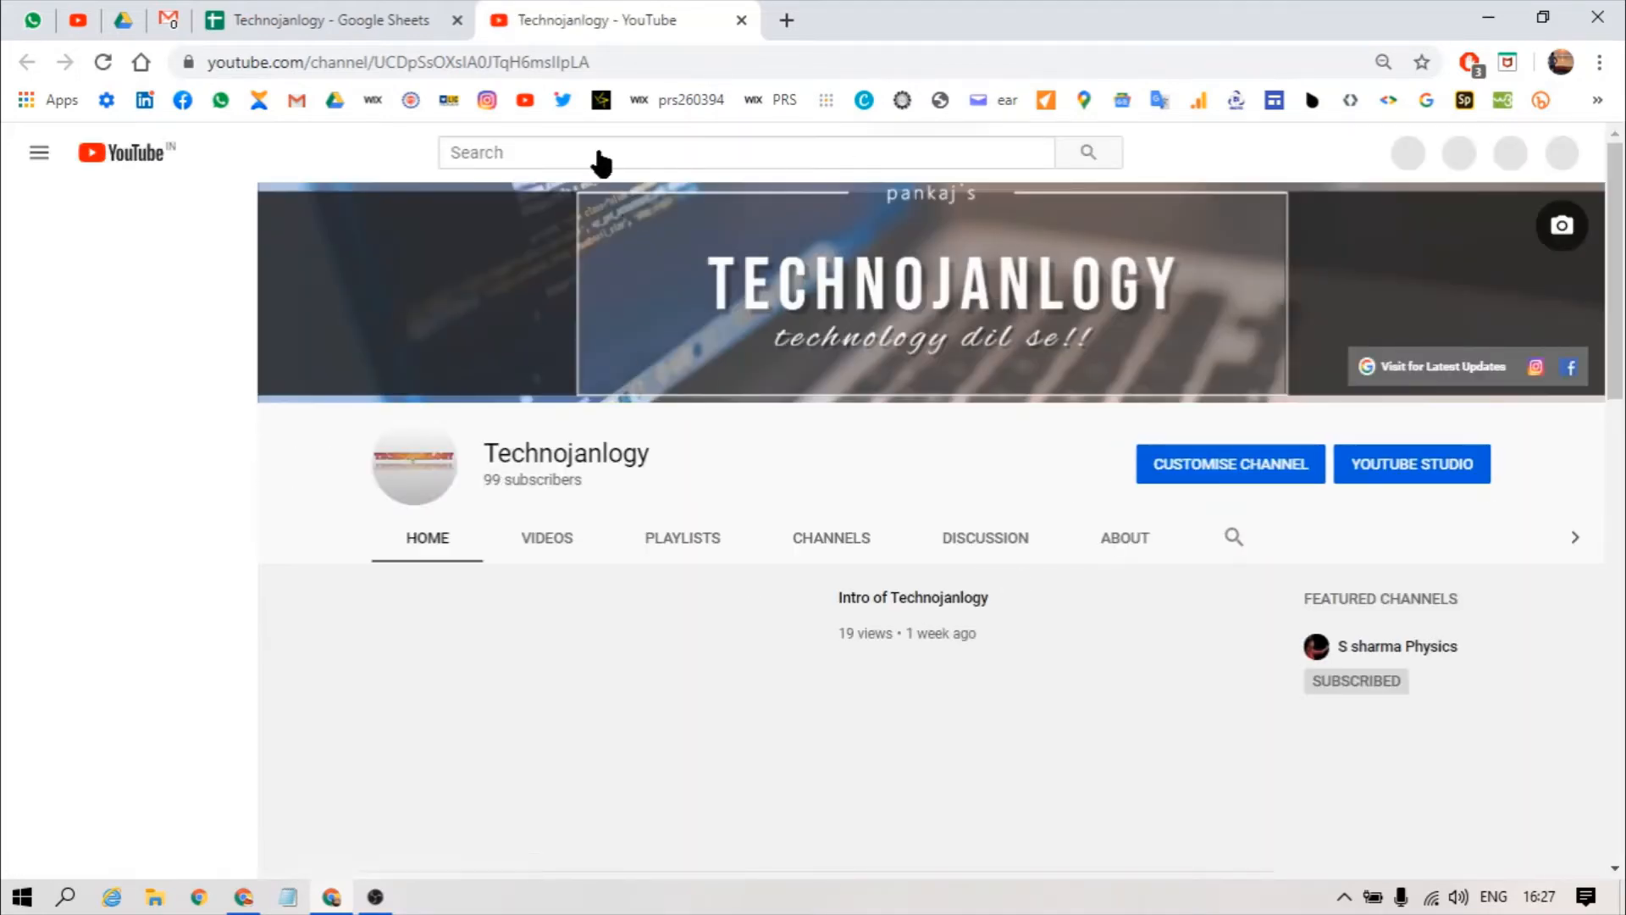
pyautogui.click(274, 9)
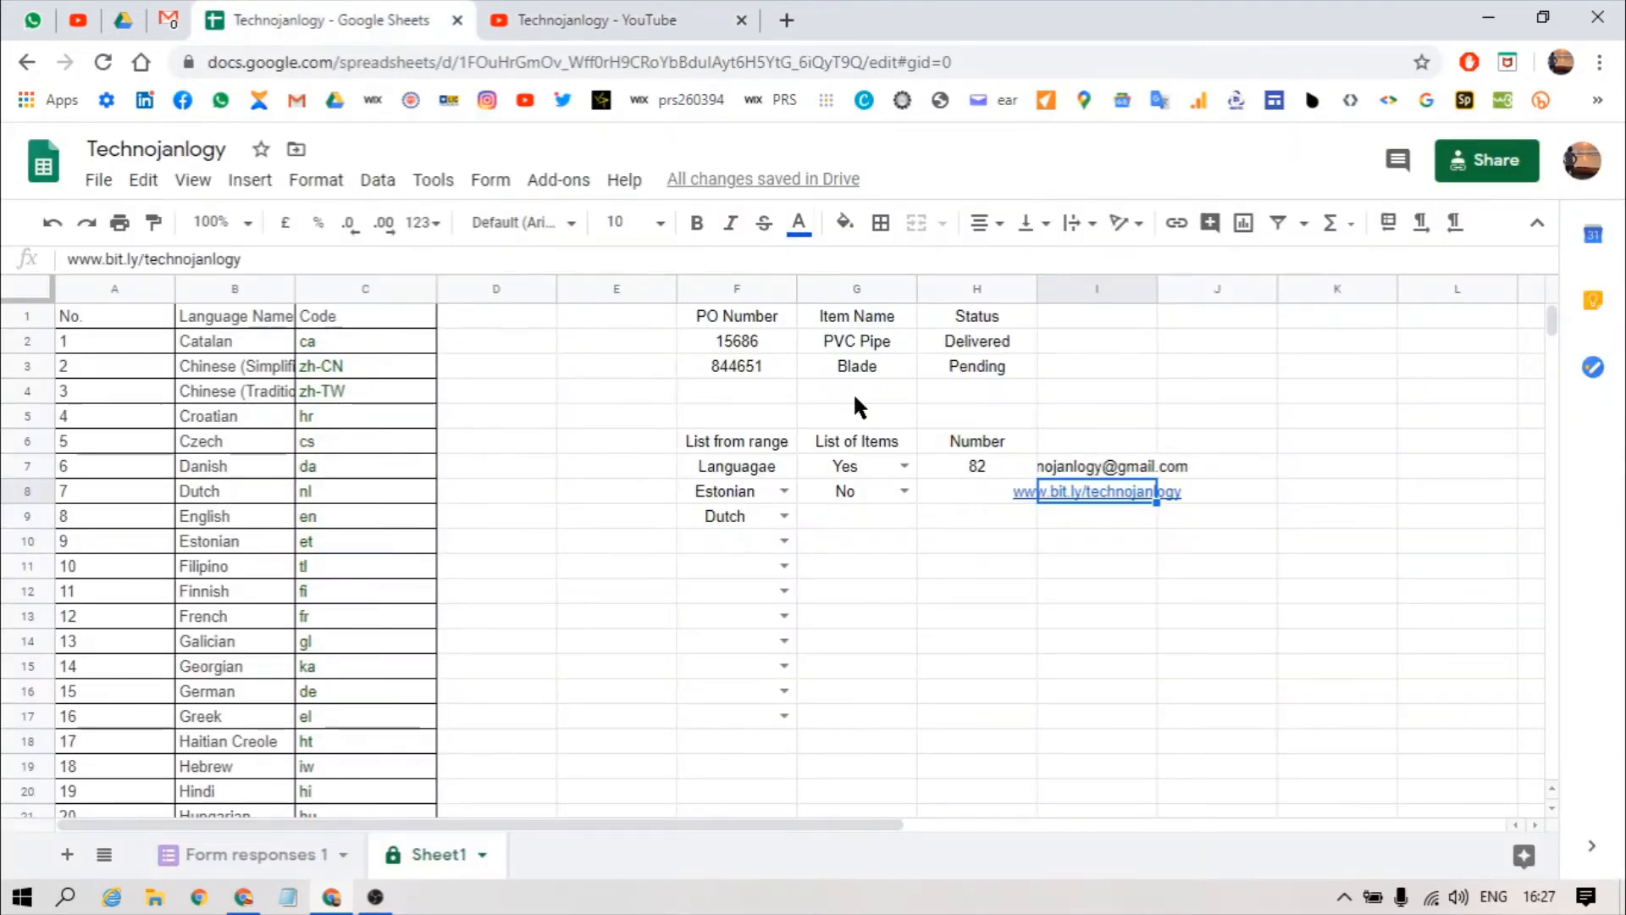
# Step: Enter the Text label in cell I6 (typed as 'Tect')
pyautogui.click(1076, 523)
pyautogui.press('Up')
pyautogui.press('Up')
pyautogui.press('Up')
pyautogui.press('Right')
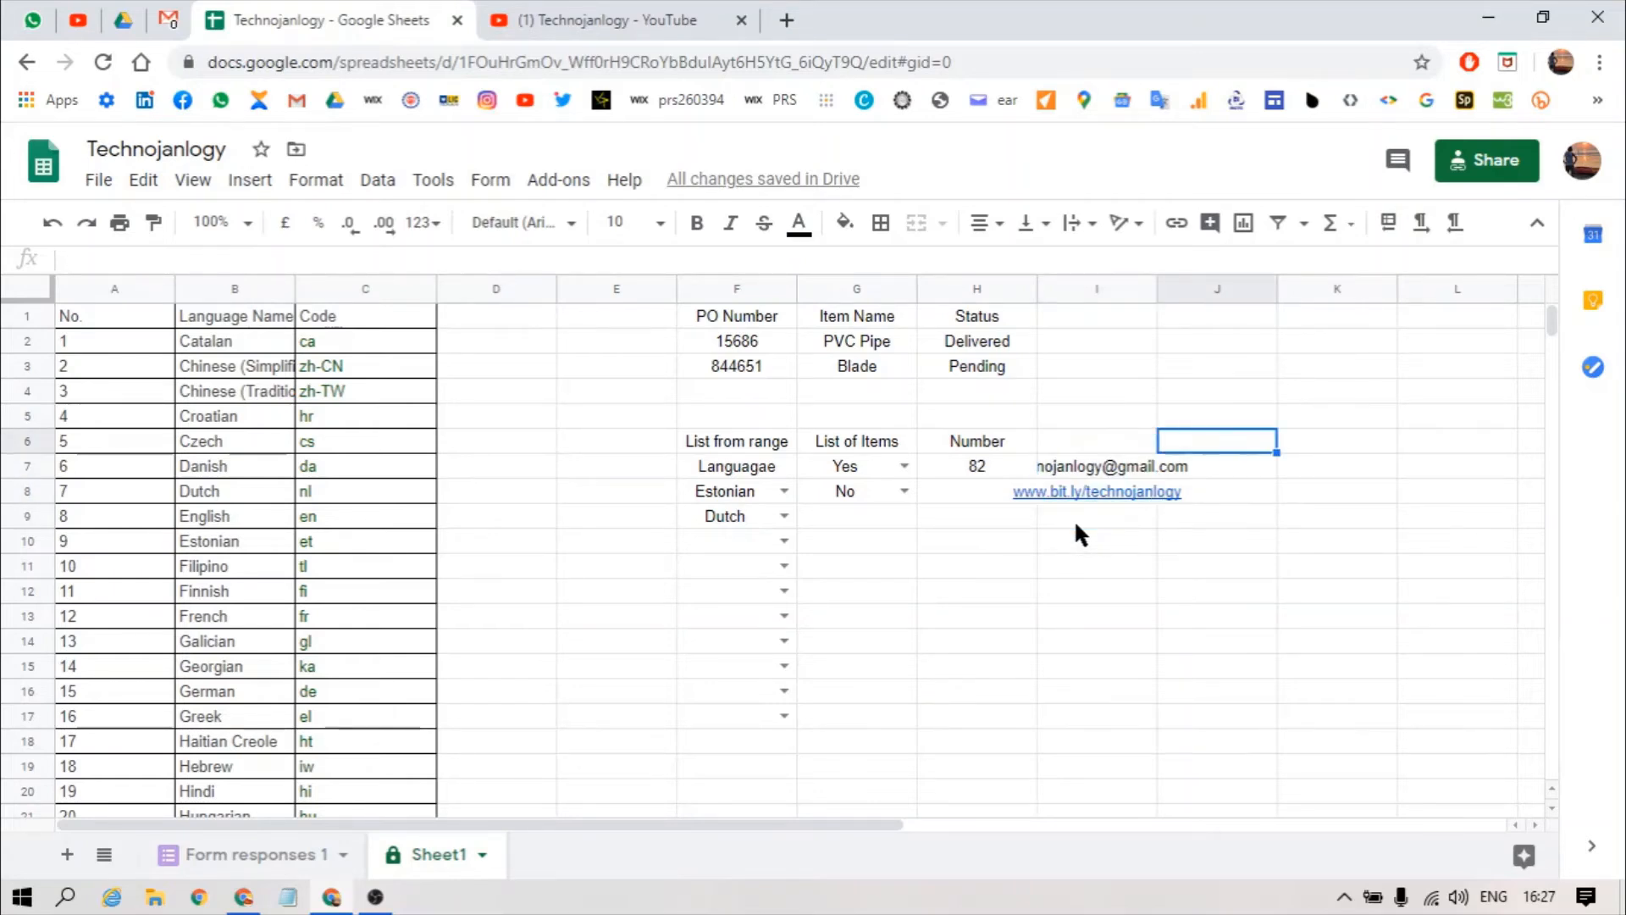
pyautogui.press('Left')
pyautogui.write('Tec')
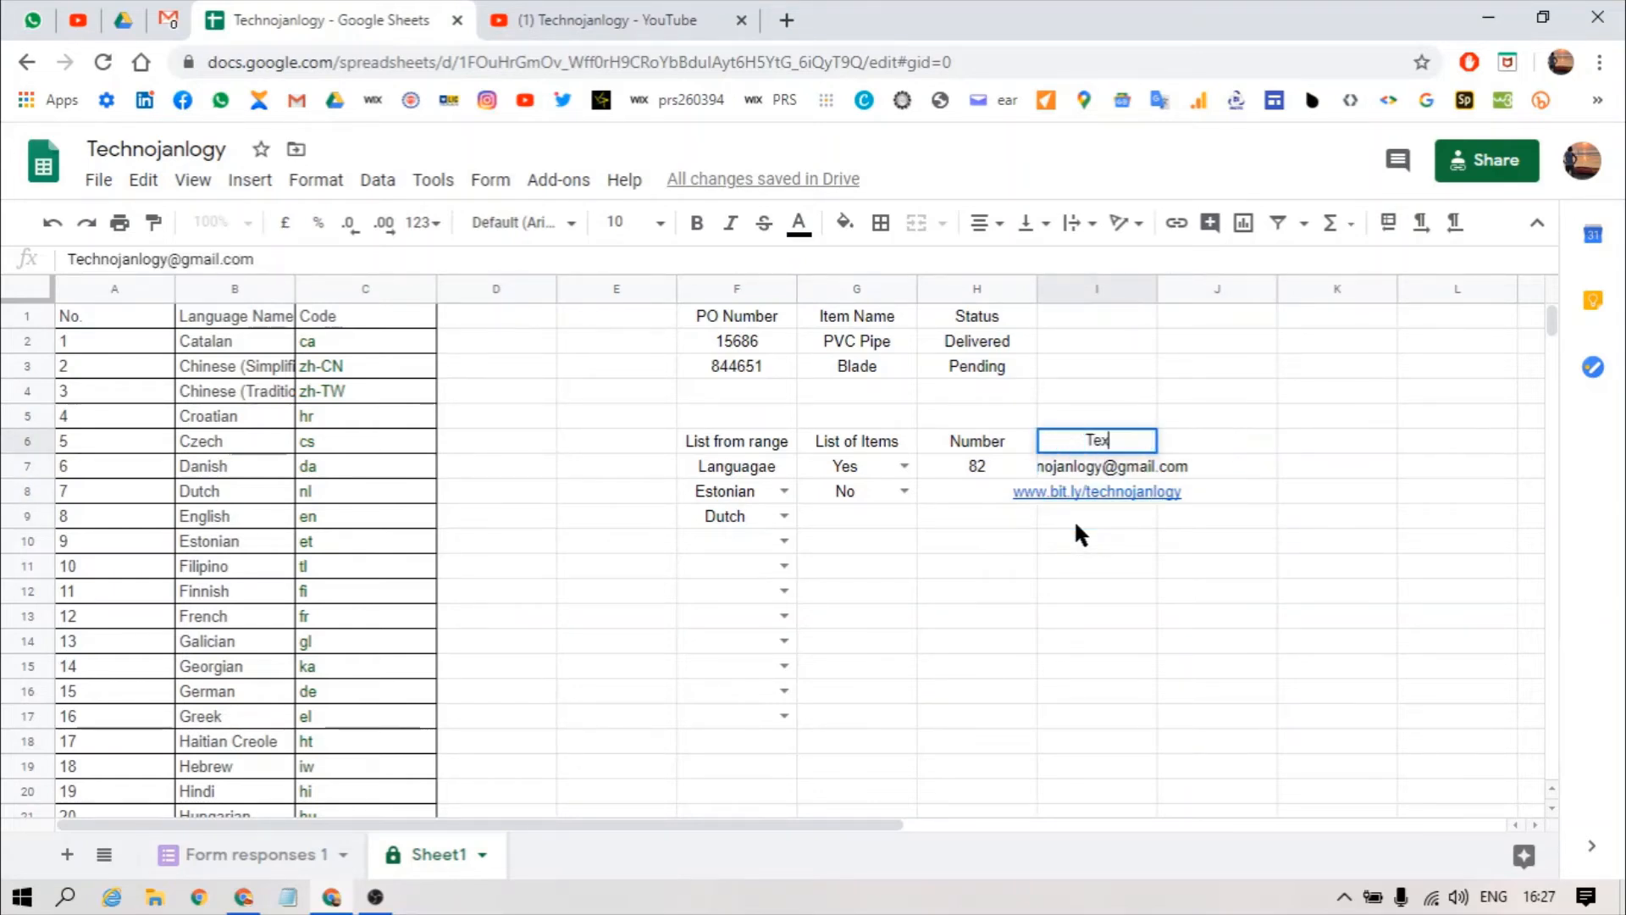
pyautogui.write('t')
pyautogui.press('Return')
# Step: Select cell J6 and begin opening its data validation settings with Alt+A
pyautogui.press('Up')
pyautogui.press('Right')
pyautogui.press('Down')
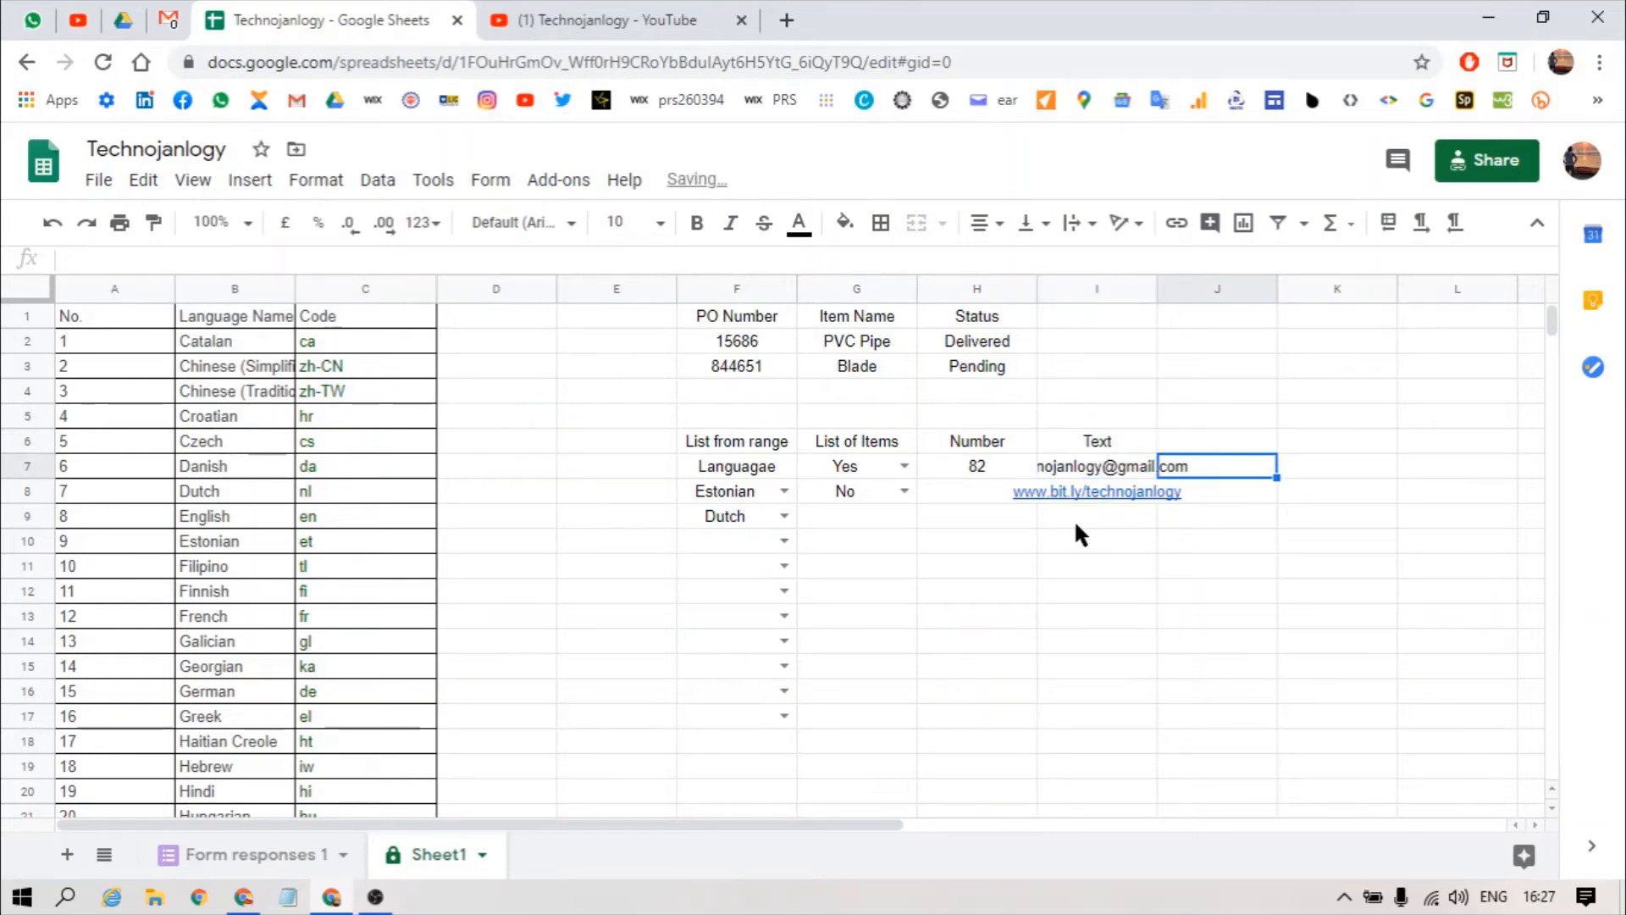
pyautogui.press('Up')
pyautogui.hotkey('alt', 'a')
# Step: Save a Date 'is a valid date' rule on J6 that rejects invalid input
pyautogui.press('v')
pyautogui.press('v')
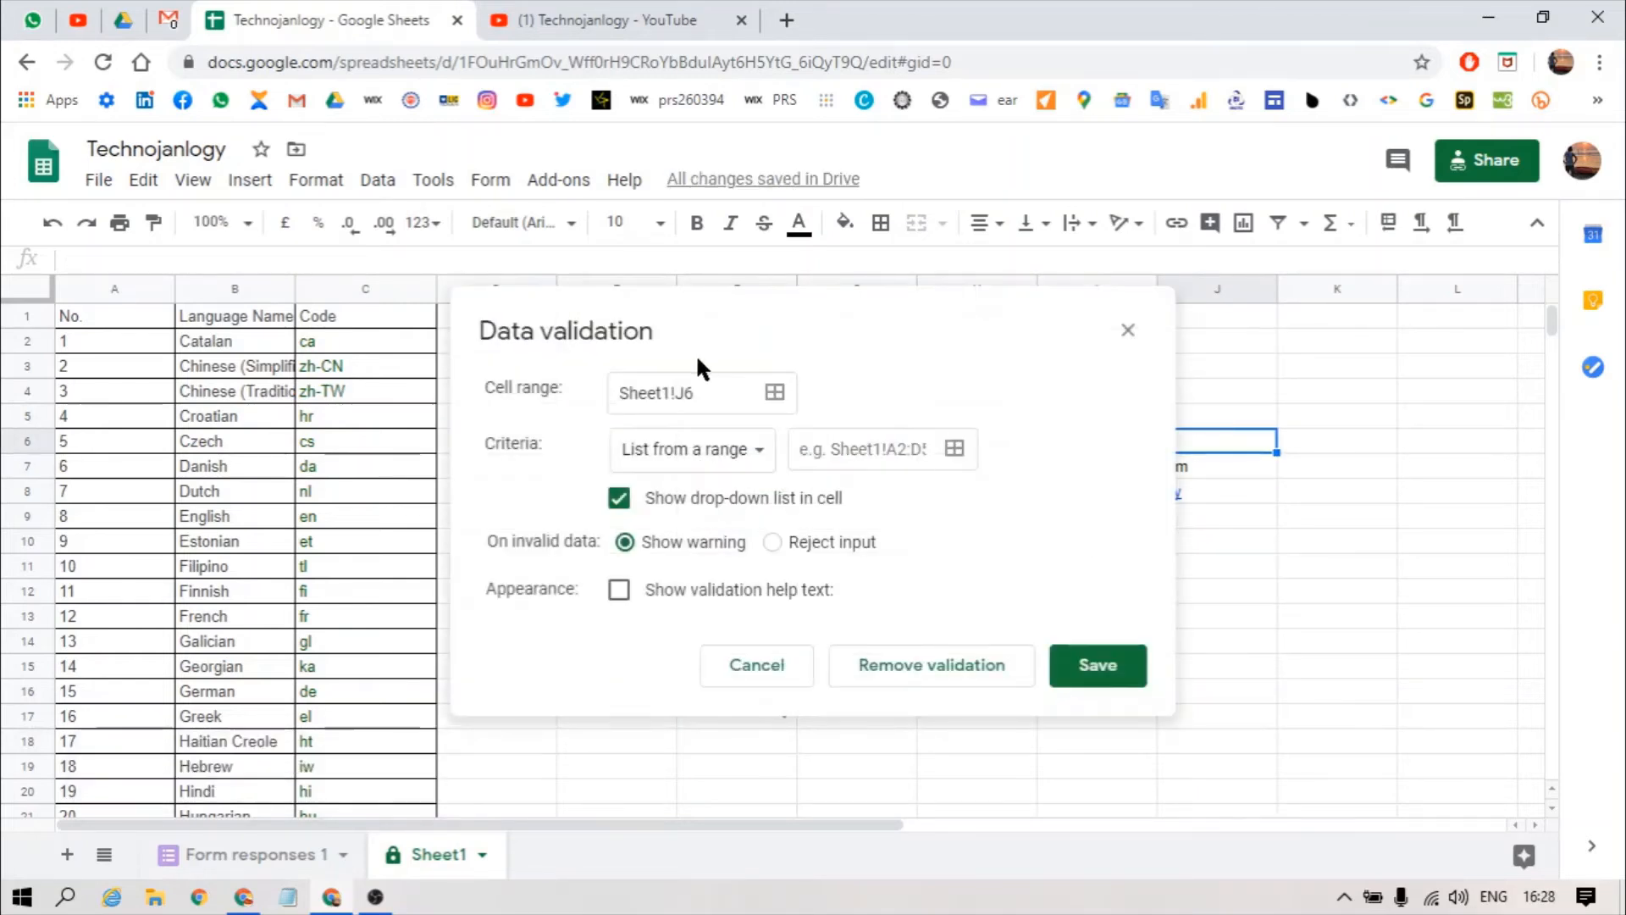
pyautogui.click(688, 457)
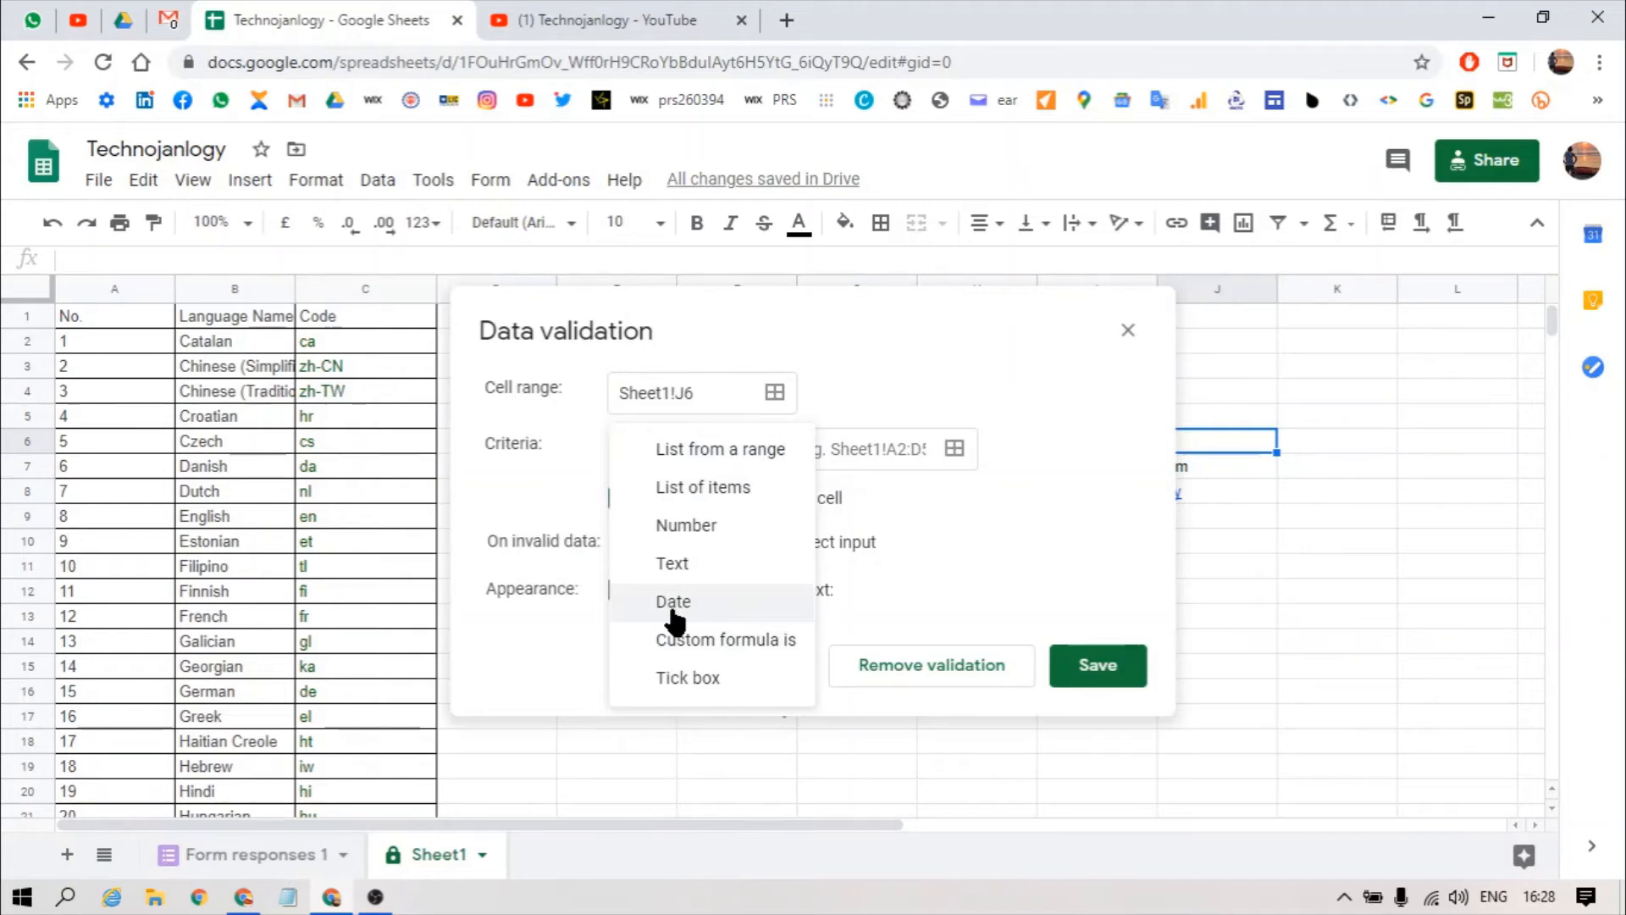
pyautogui.click(674, 612)
pyautogui.click(828, 460)
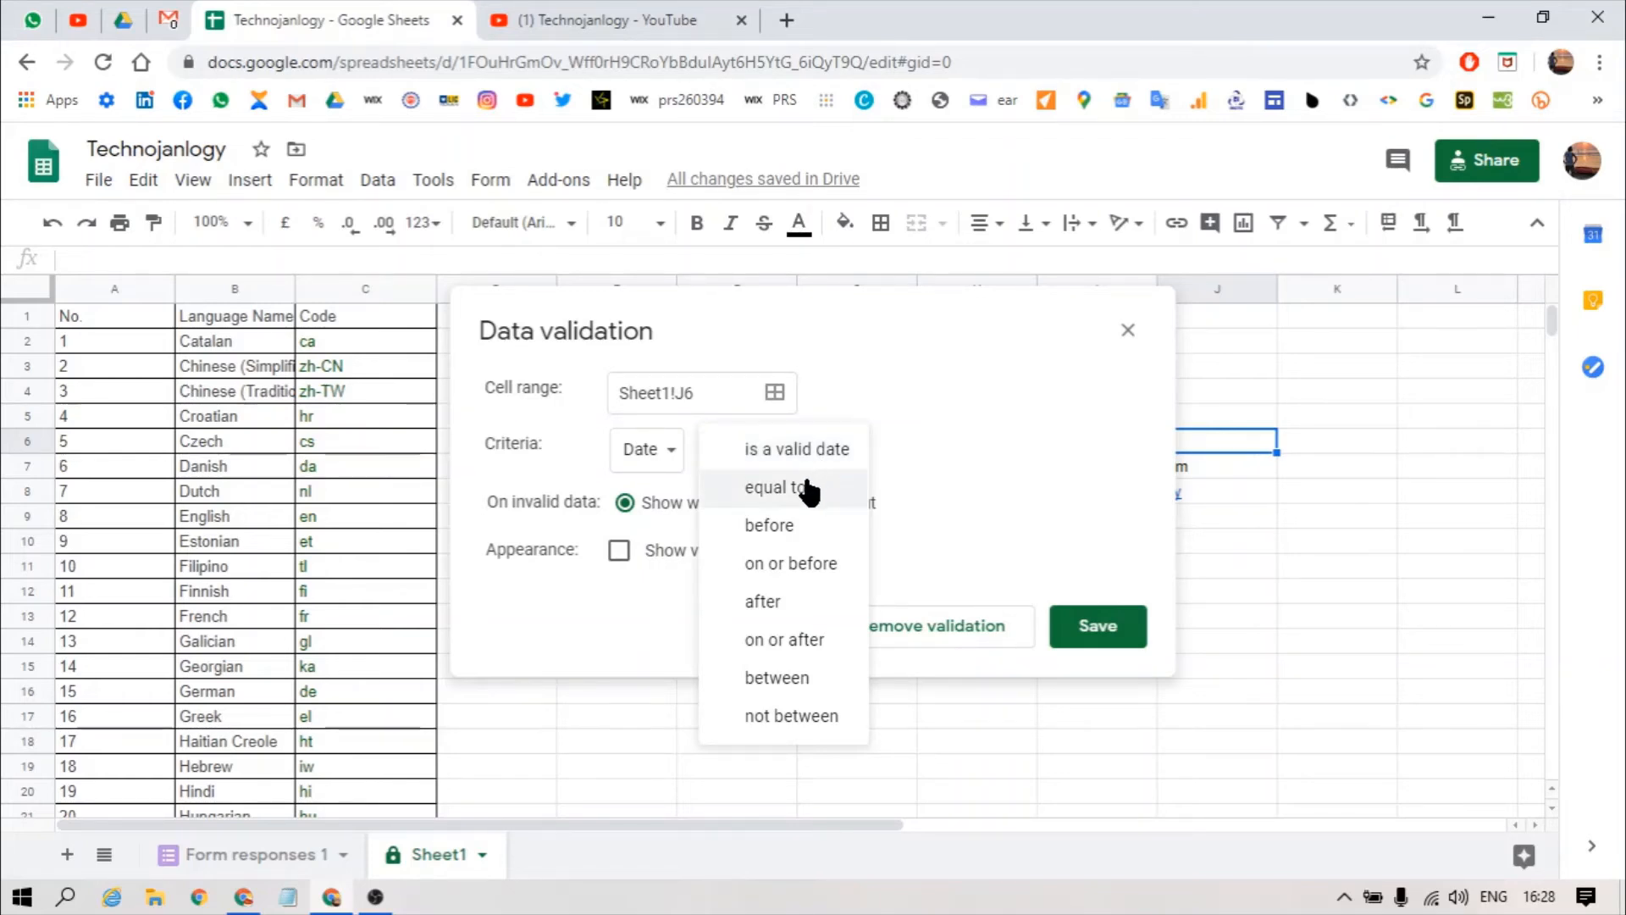
pyautogui.click(806, 487)
pyautogui.click(831, 459)
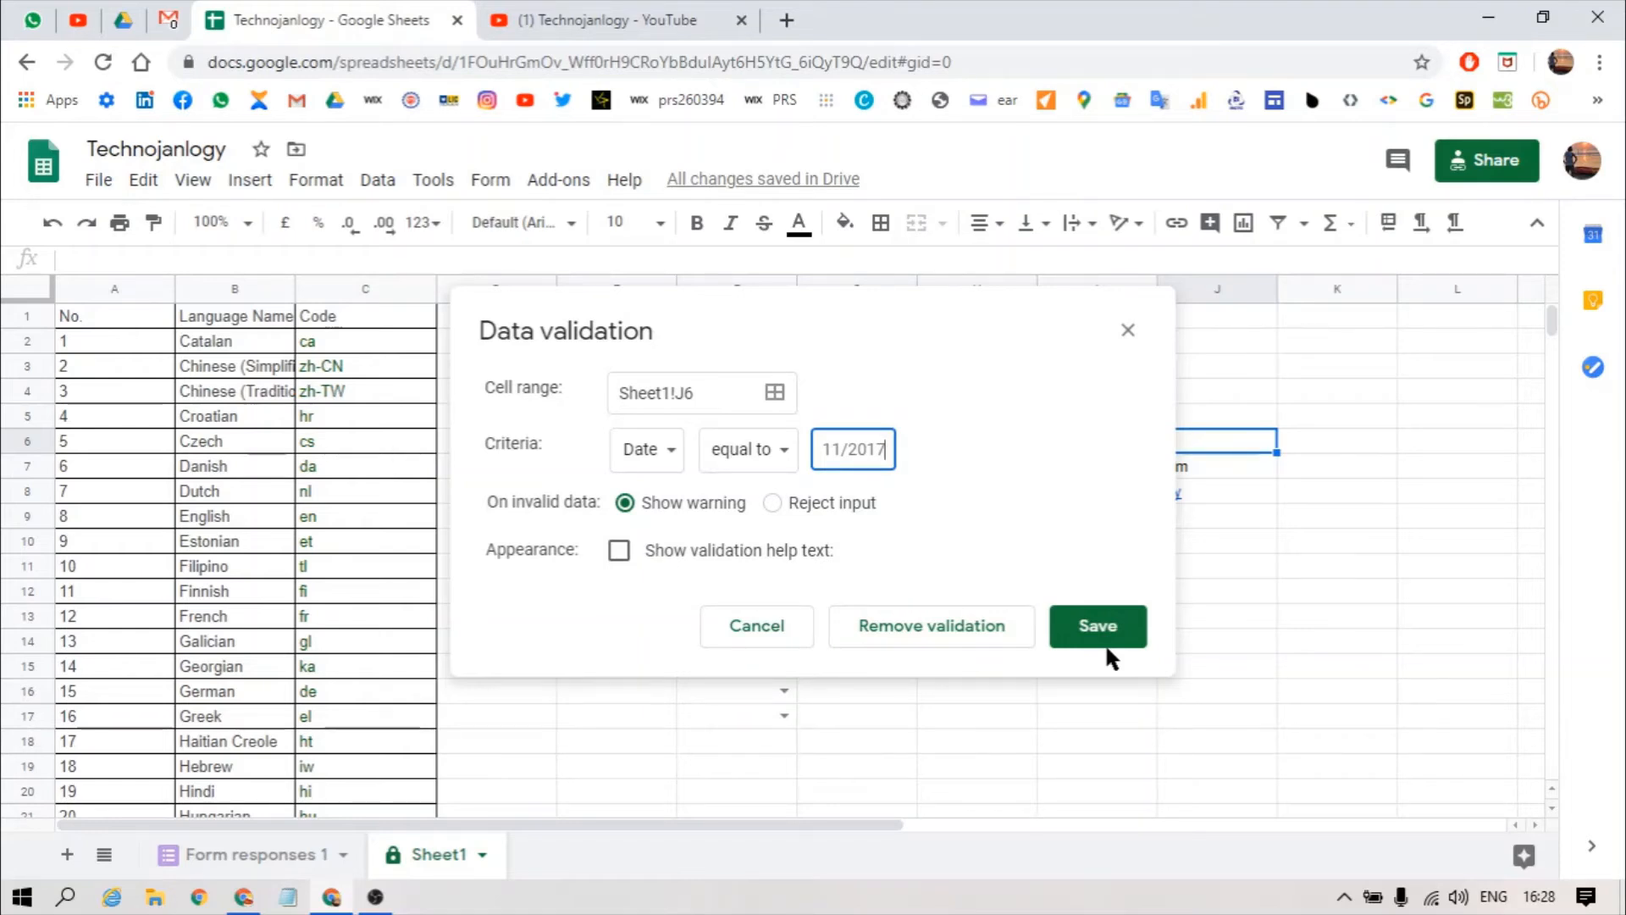
pyautogui.click(757, 460)
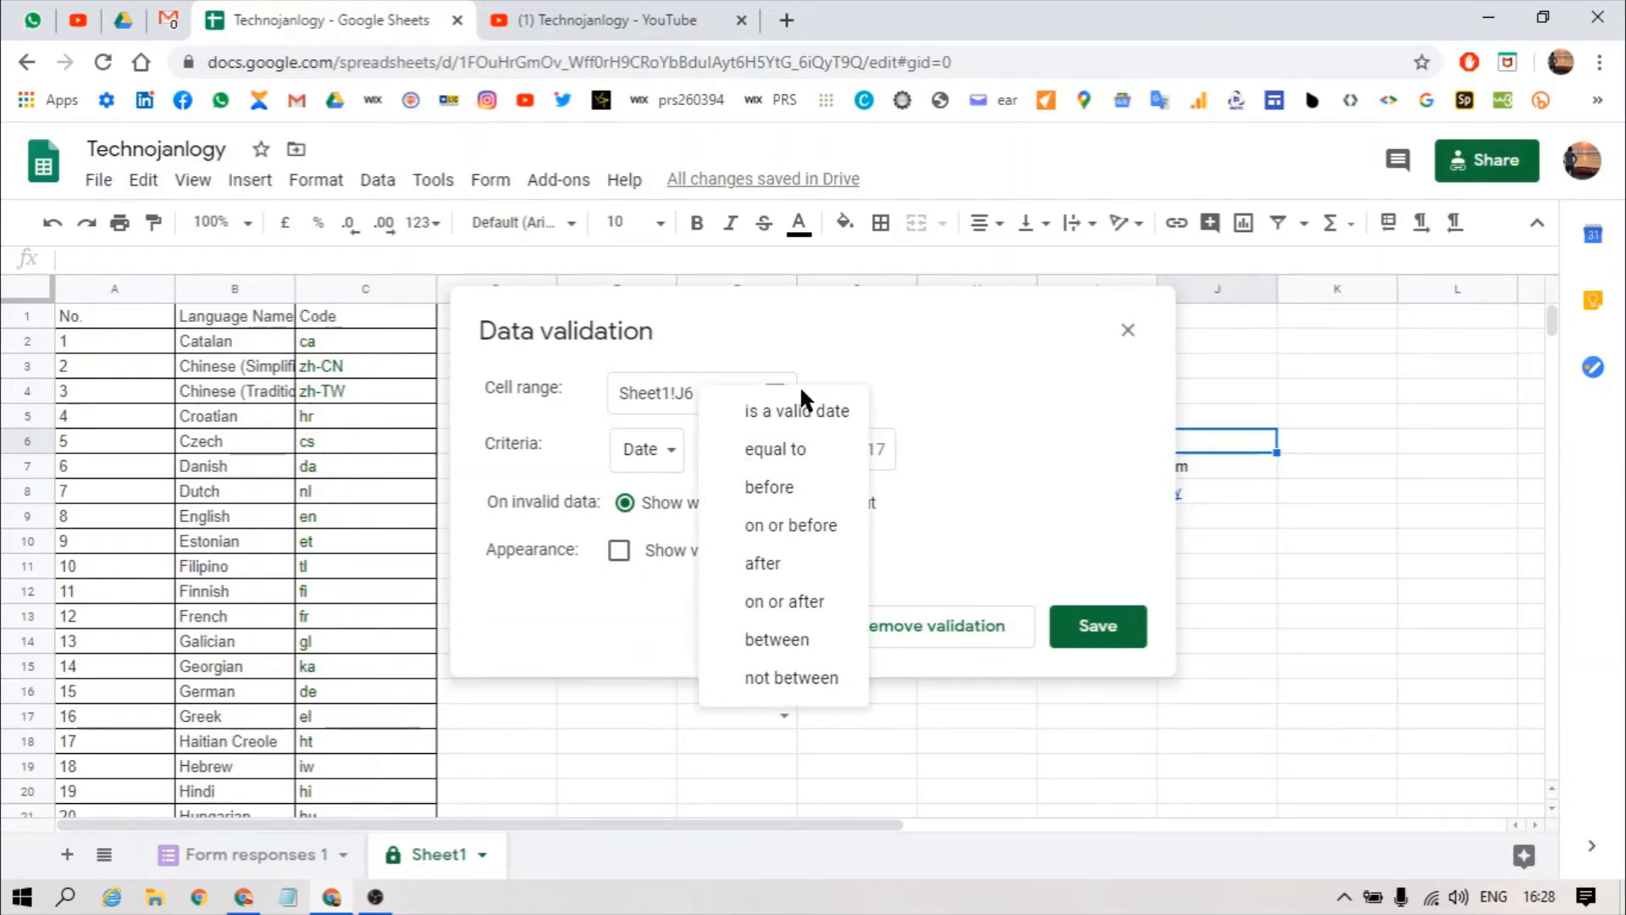
pyautogui.click(792, 411)
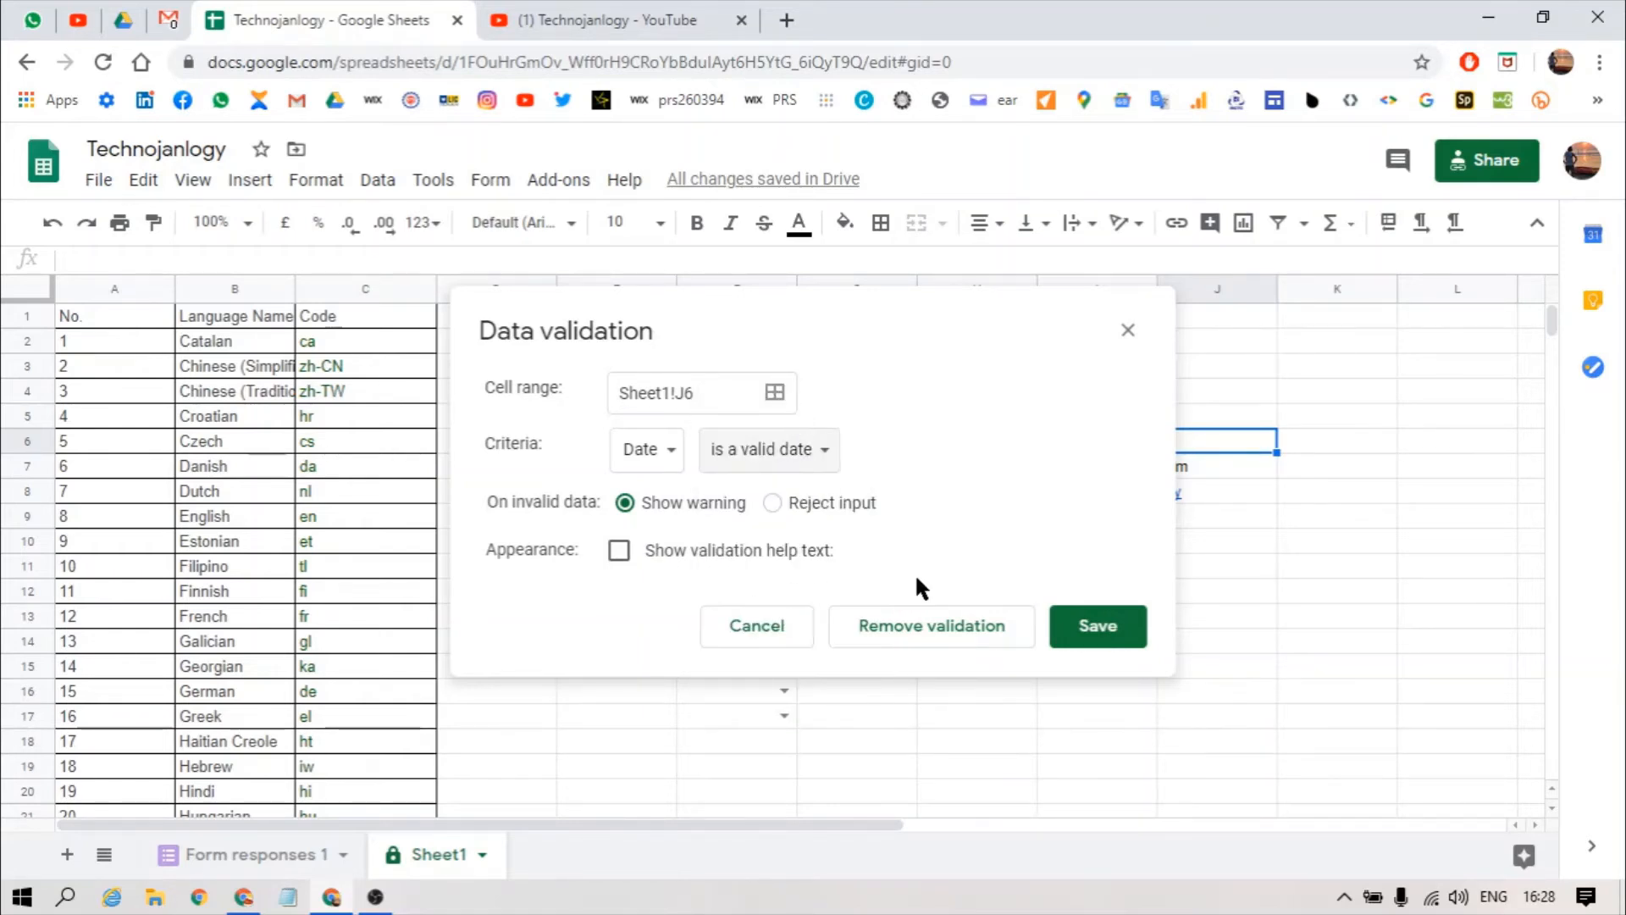
pyautogui.click(765, 503)
pyautogui.click(1101, 627)
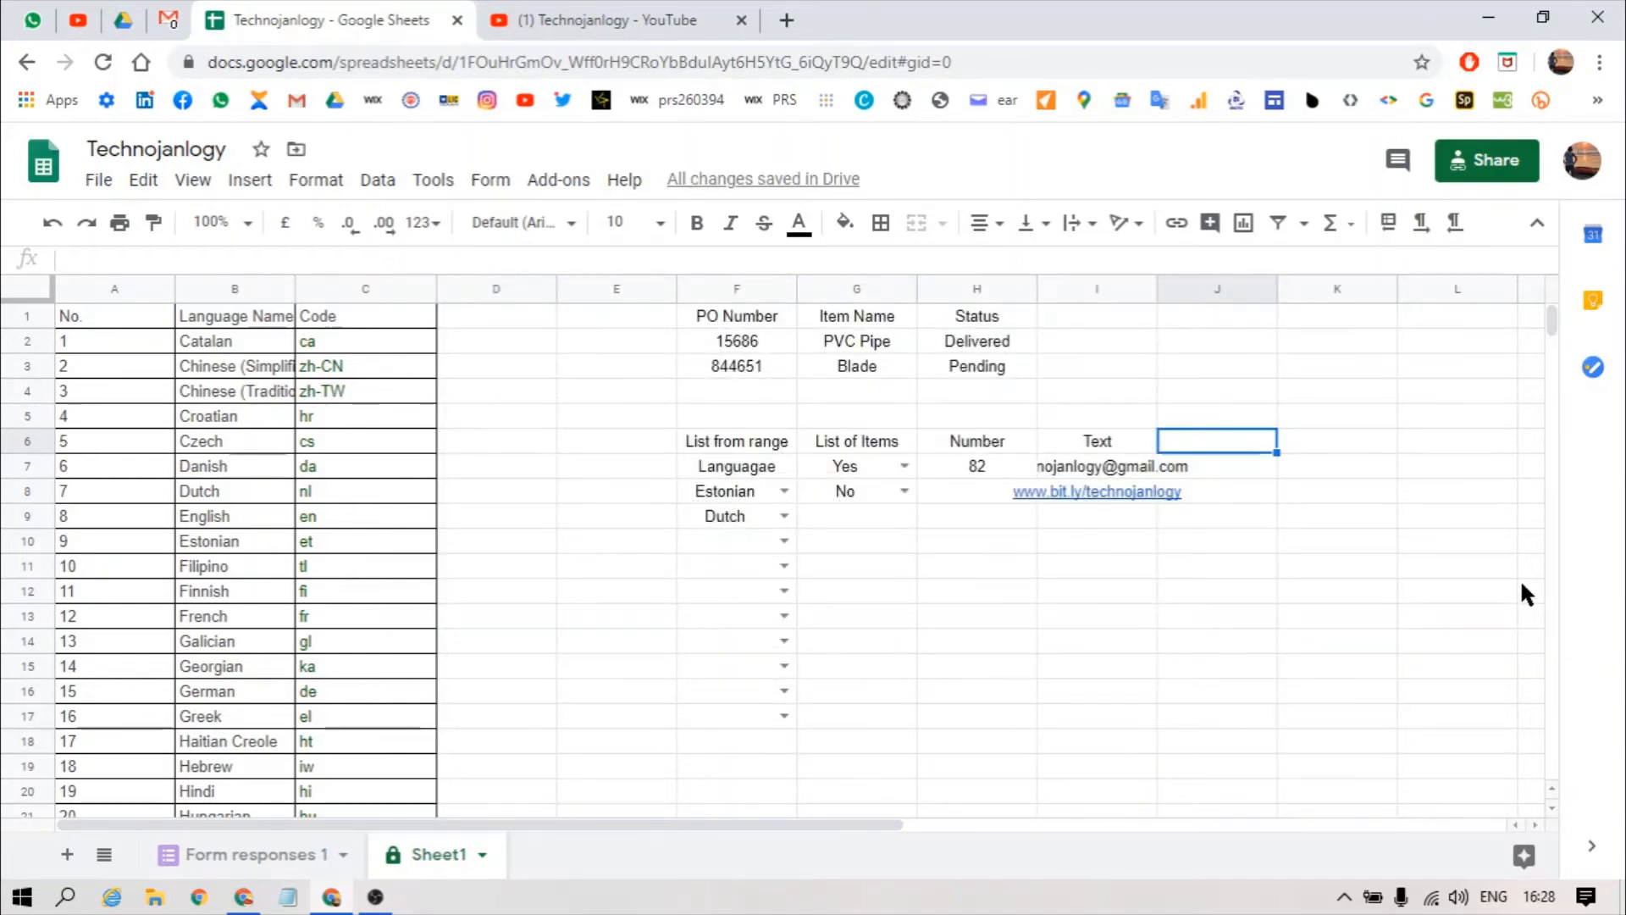
# Step: Enter the date 21-05 in J6 and check its validation rule without changes
pyautogui.write('21-05')
pyautogui.press('Return')
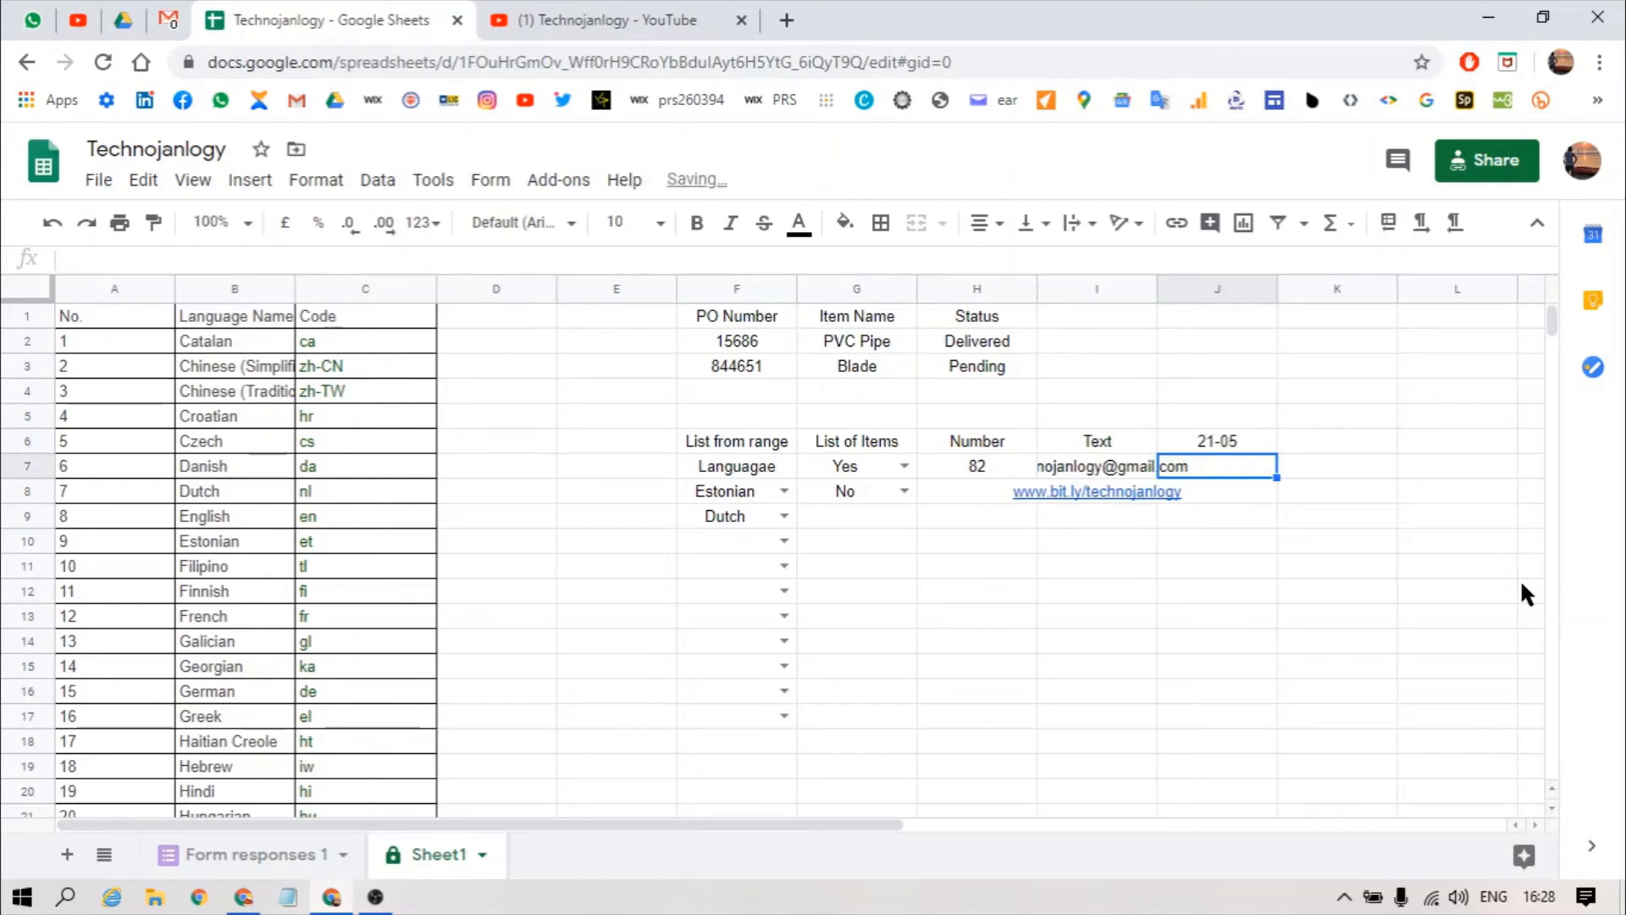
pyautogui.press('Up')
pyautogui.hotkey('alt', 'a')
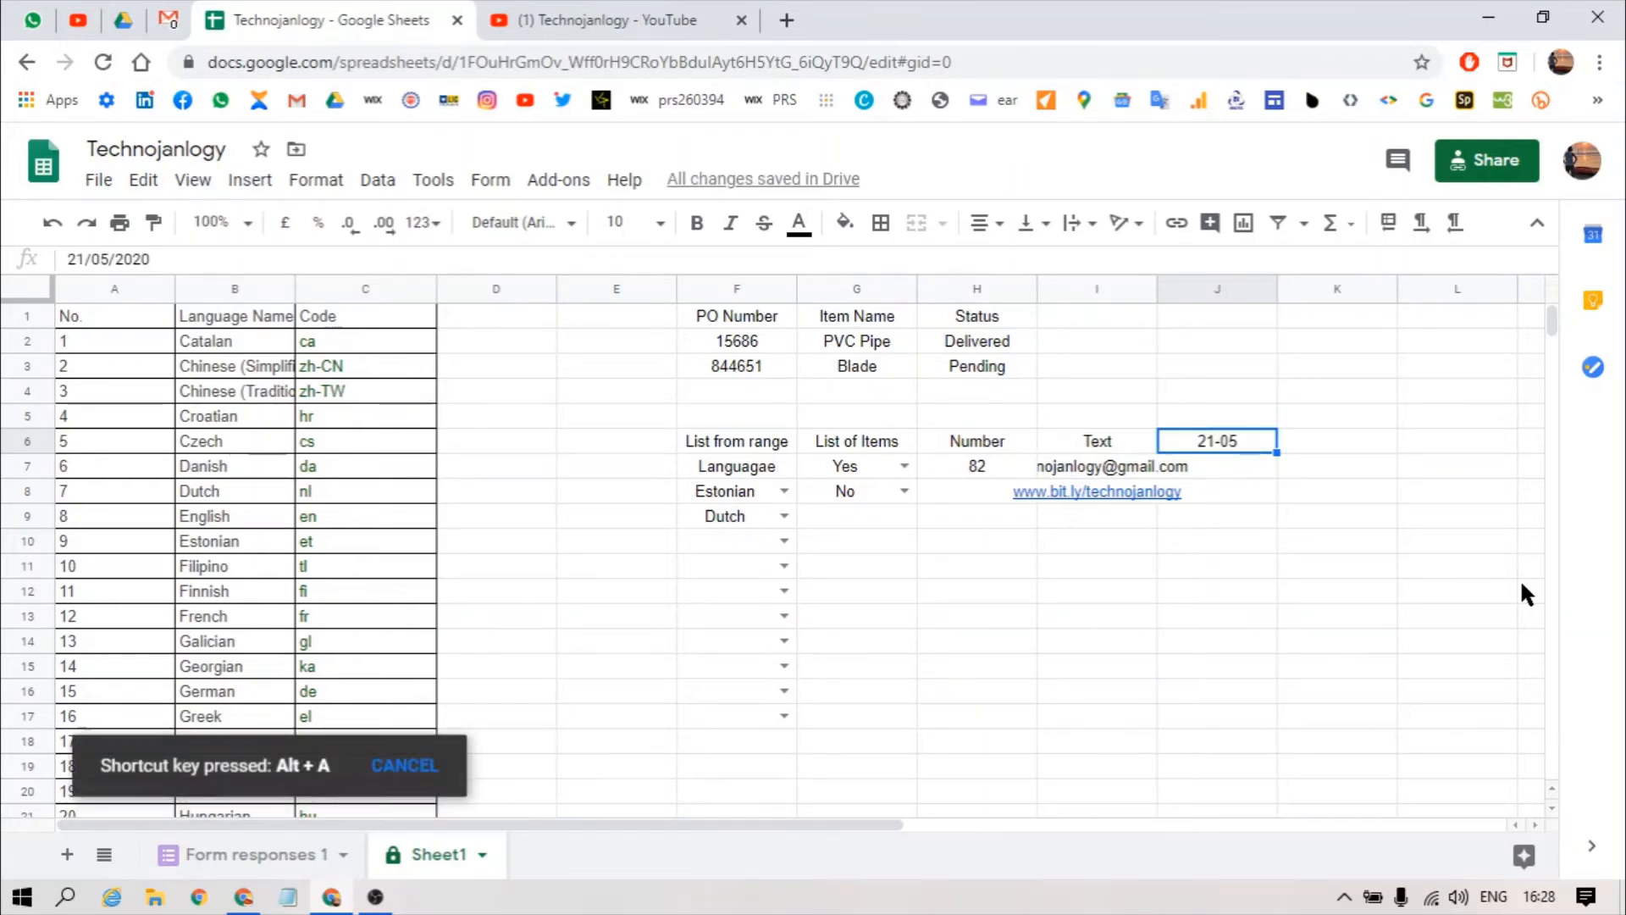
pyautogui.press('v')
pyautogui.press('v')
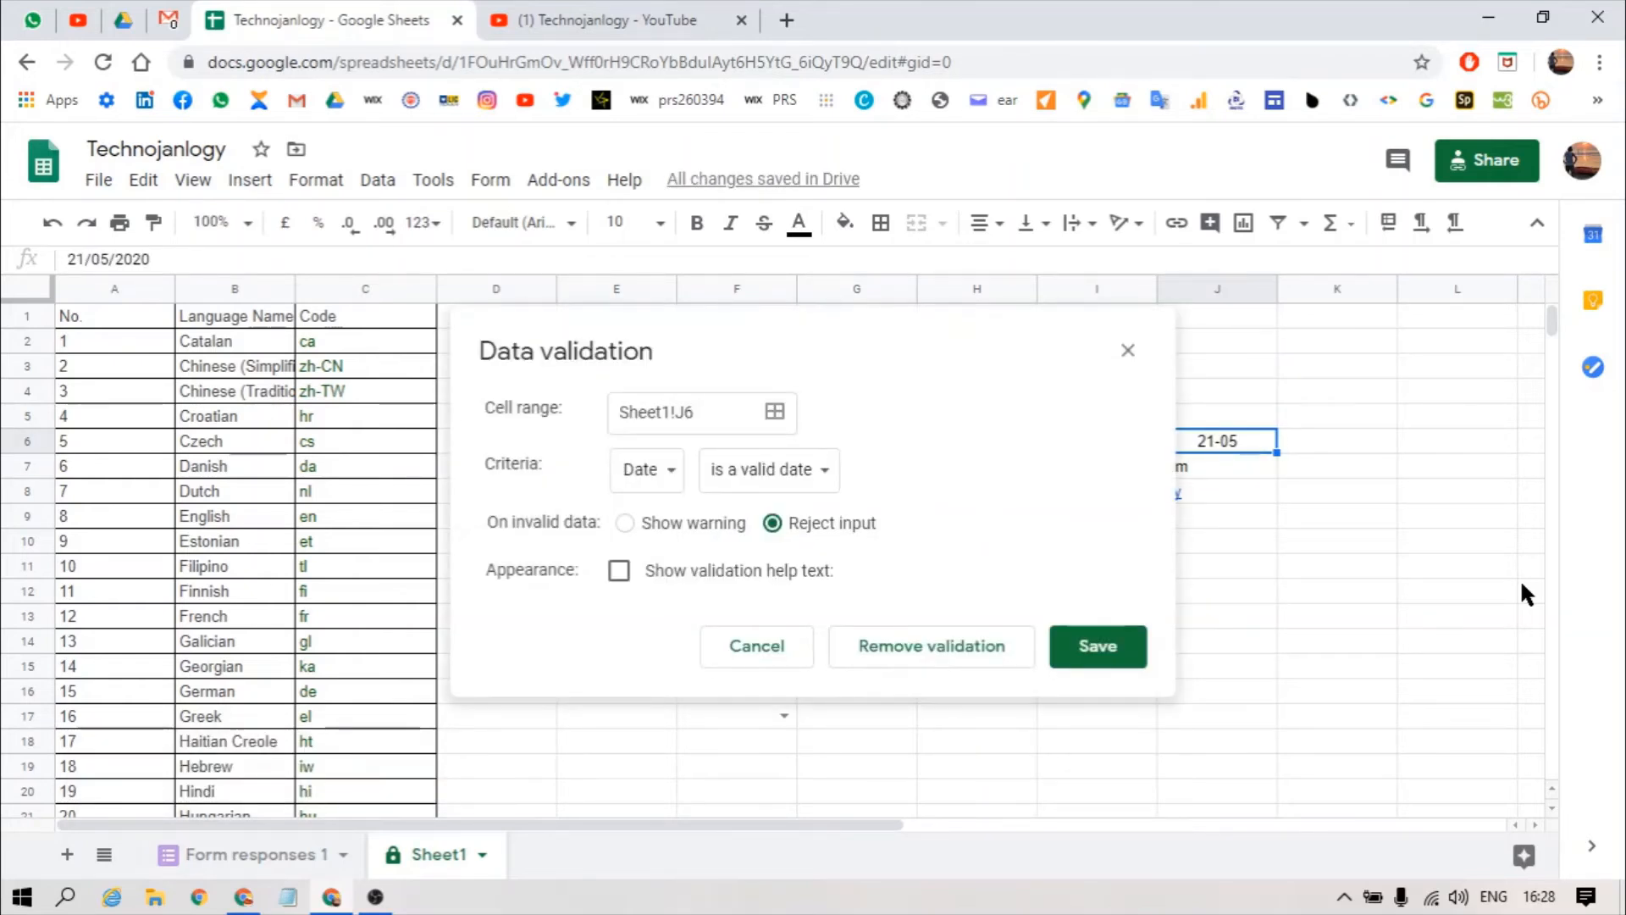
pyautogui.press('Escape')
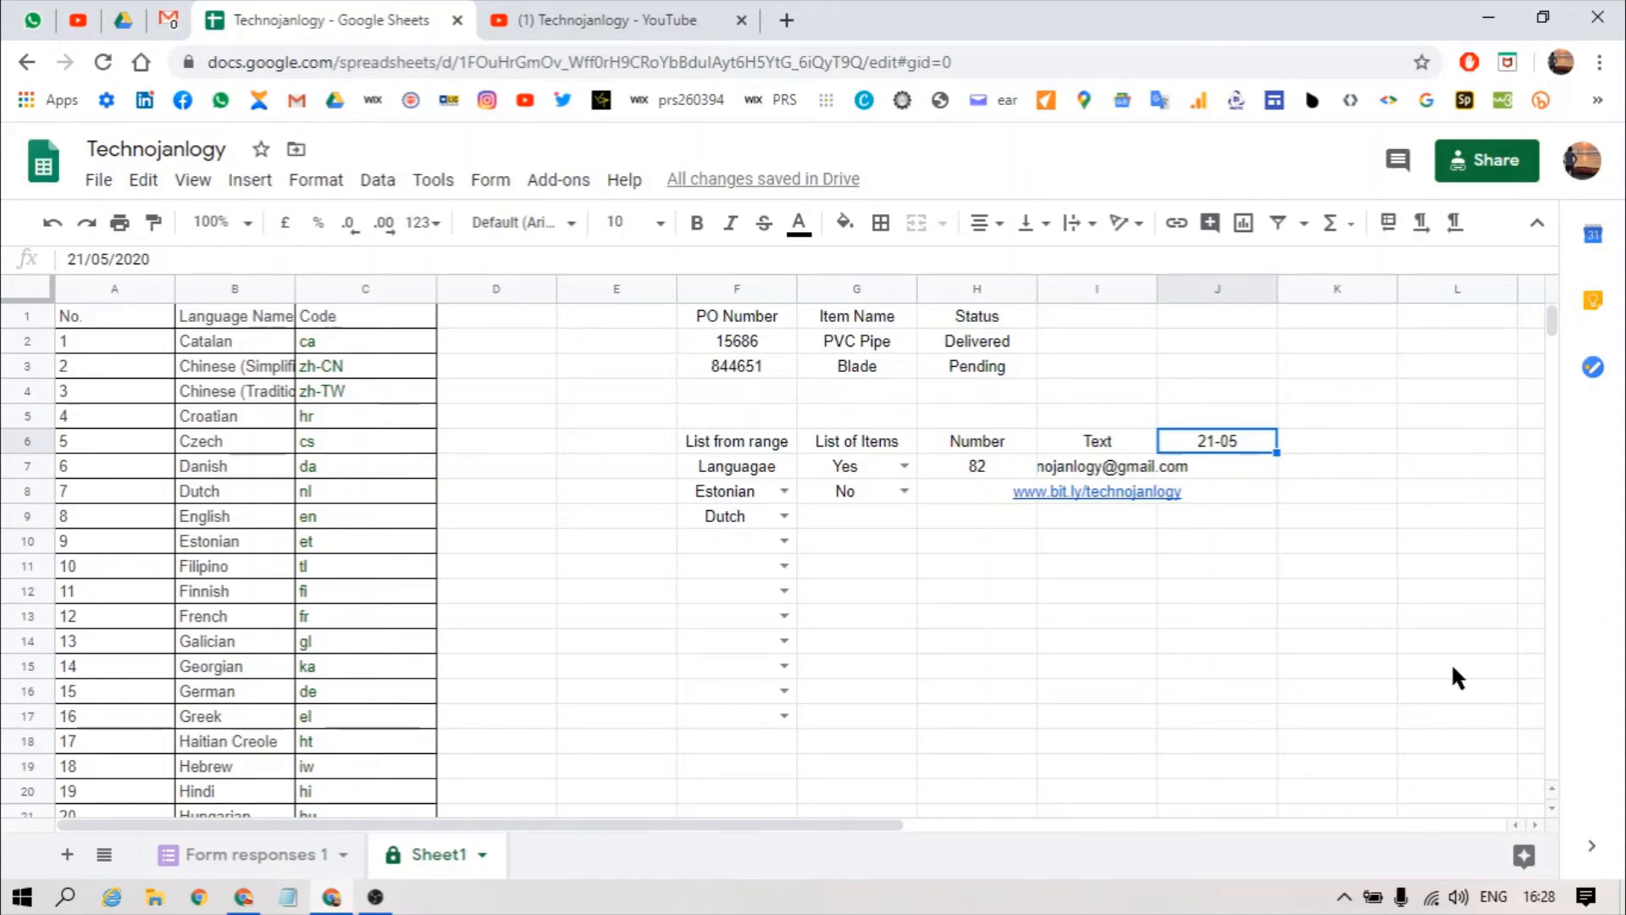
# Step: Test J6 by entering 21 and dismissing the rejection error
pyautogui.write('21')
pyautogui.press('Return')
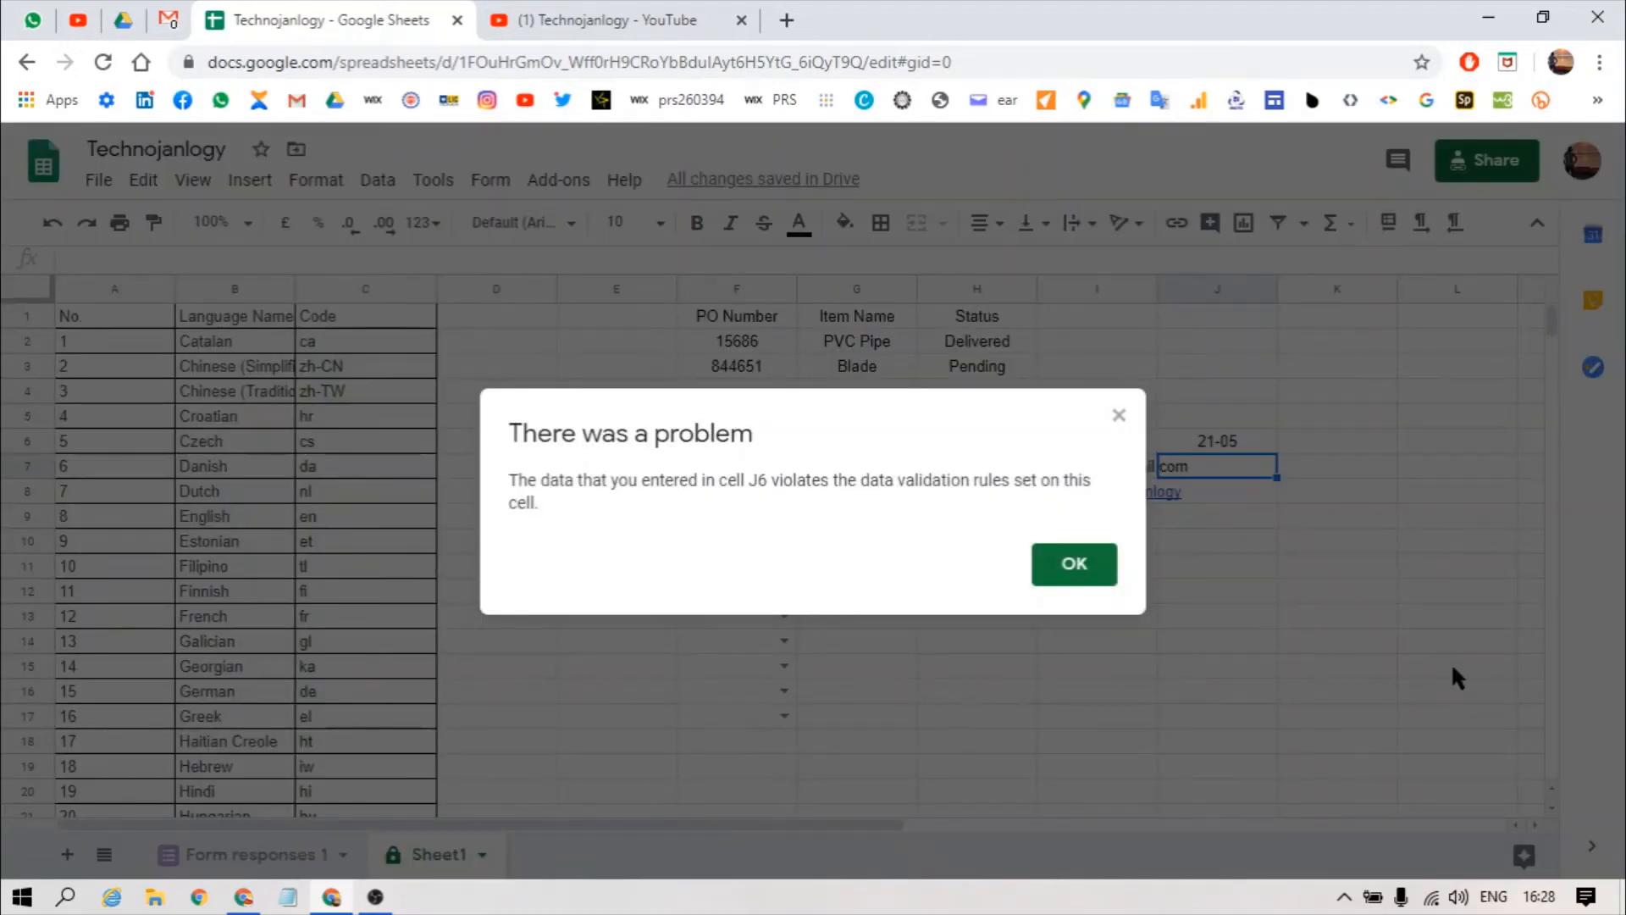
pyautogui.press('Return')
pyautogui.press('Up')
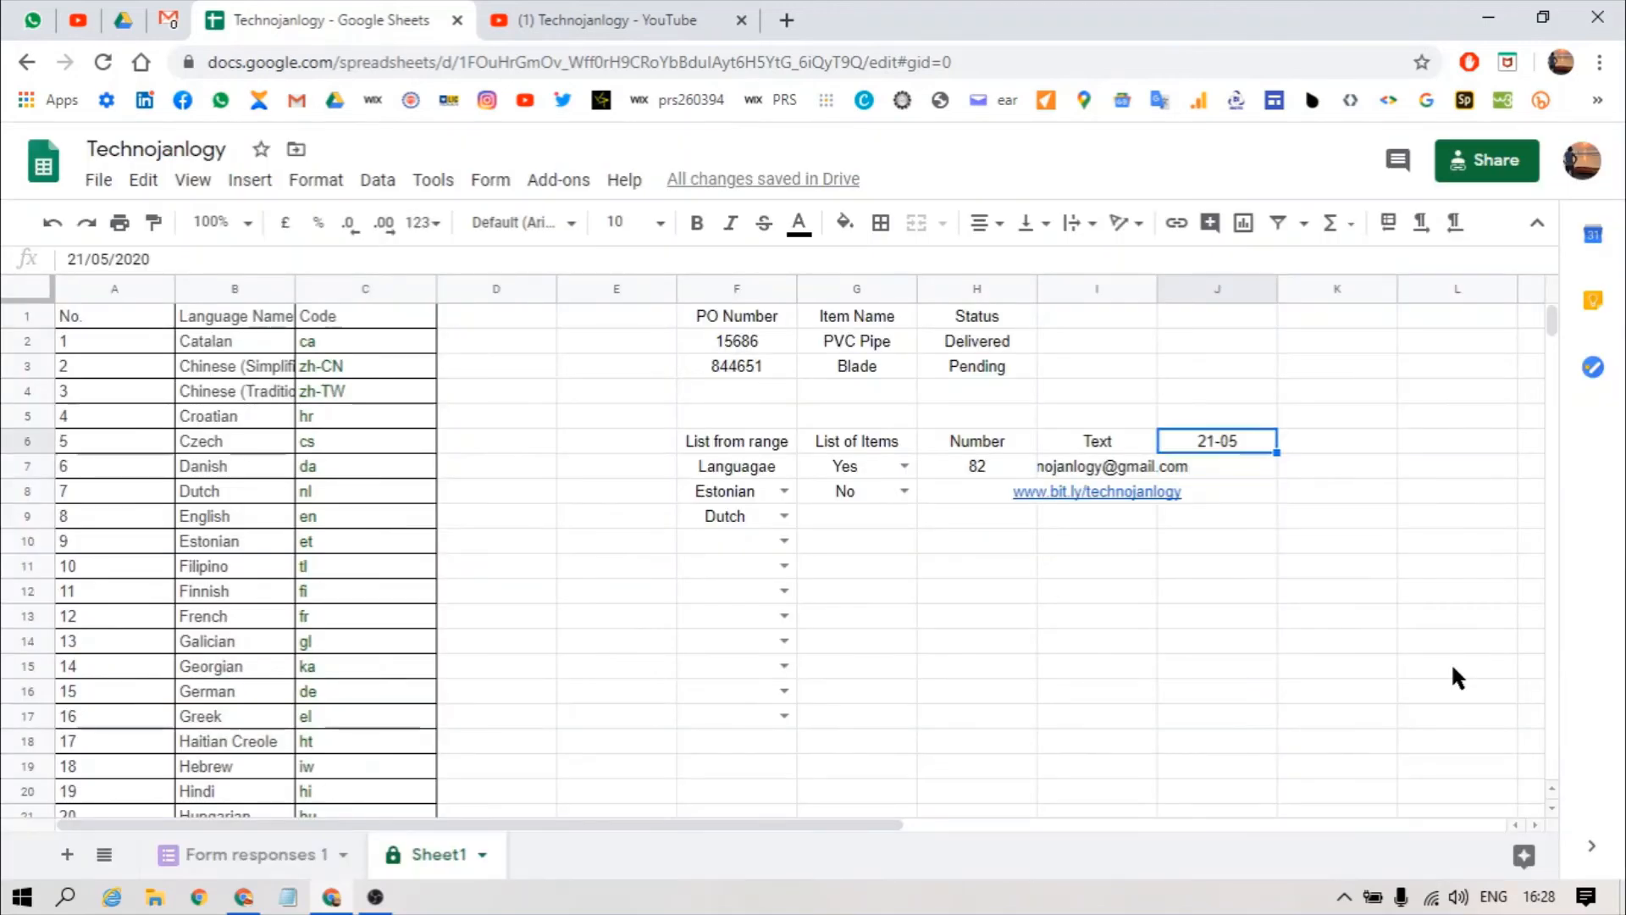
pyautogui.press('Down')
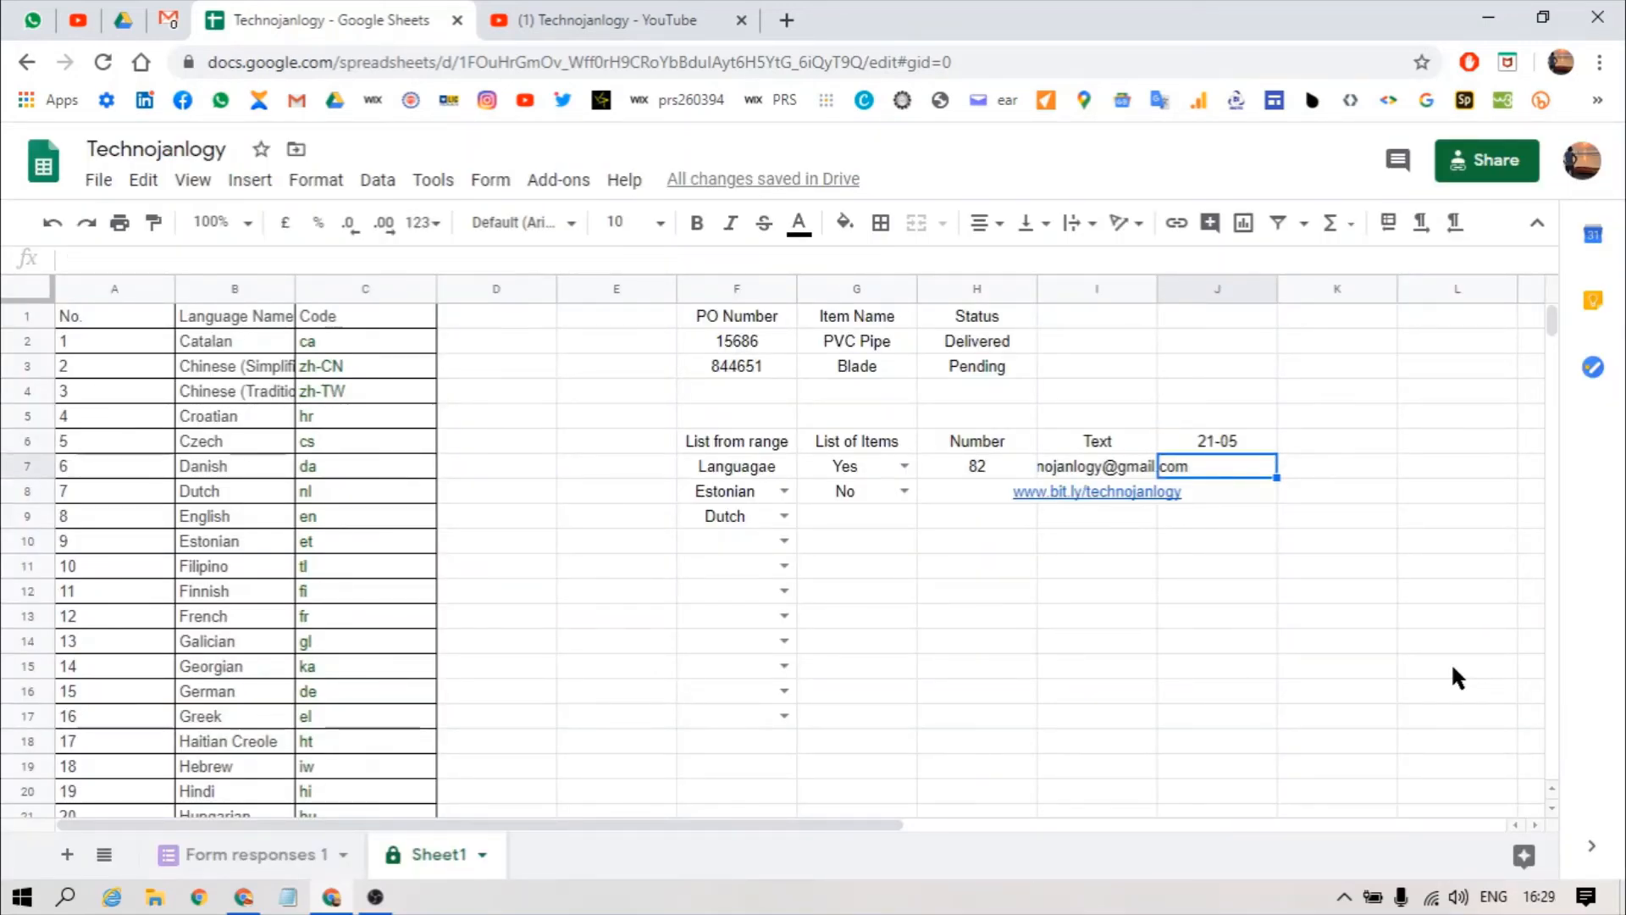
pyautogui.press('Up')
pyautogui.press('Right')
# Step: Look at K6's validation criteria list, then cancel without changes
pyautogui.hotkey('alt', 'a')
pyautogui.press('v')
pyautogui.press('v')
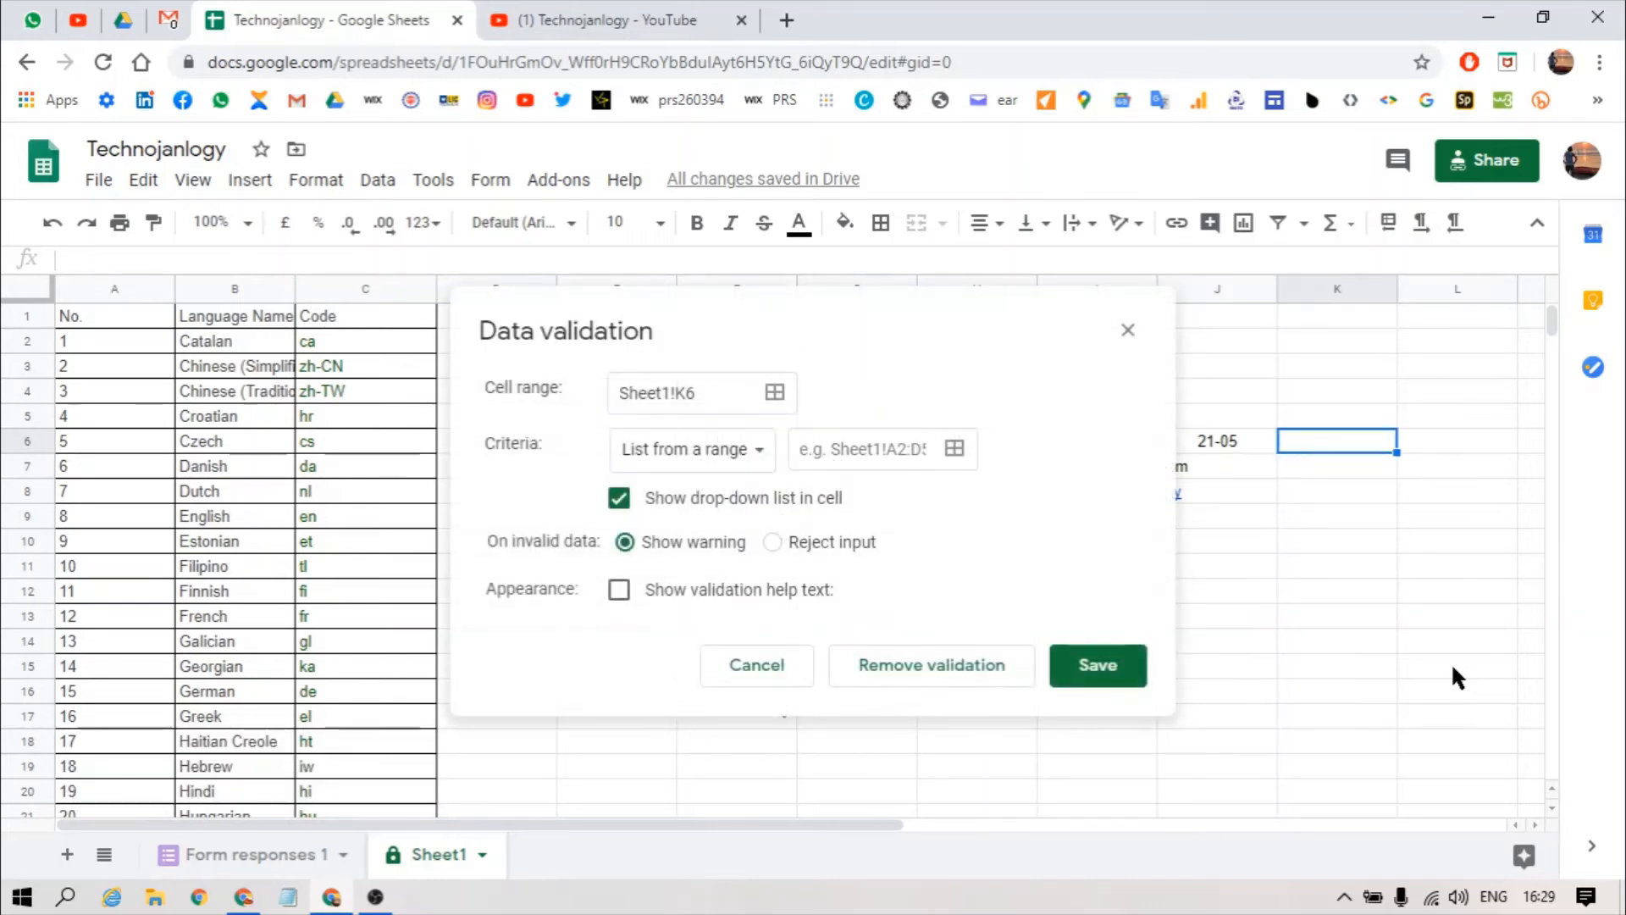
pyautogui.click(765, 455)
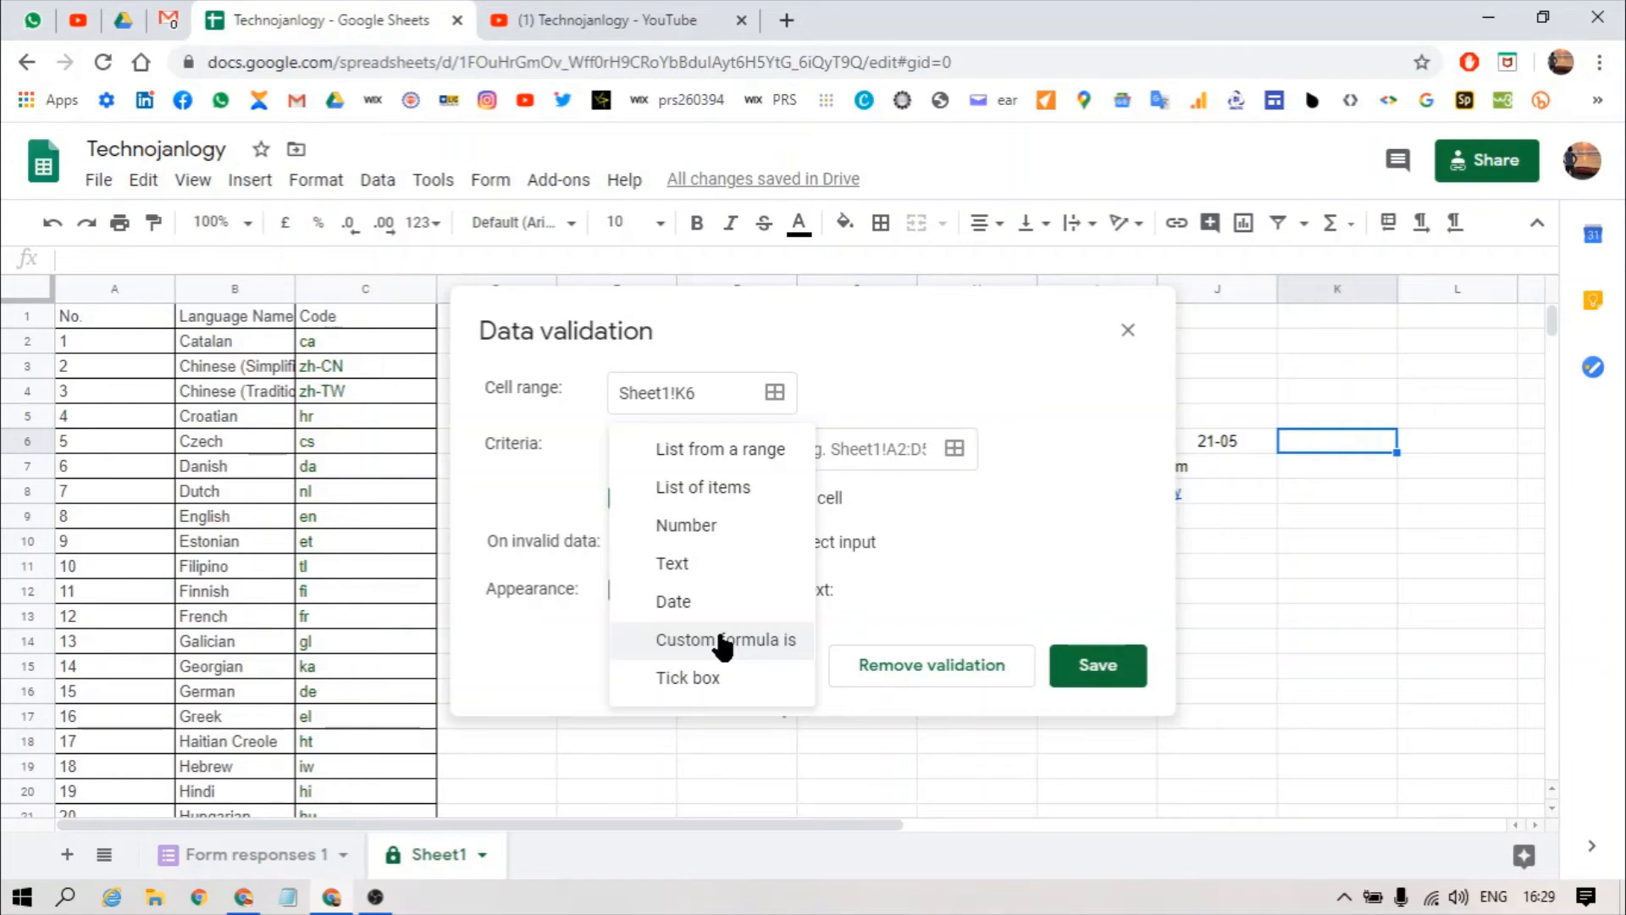
pyautogui.press('Escape')
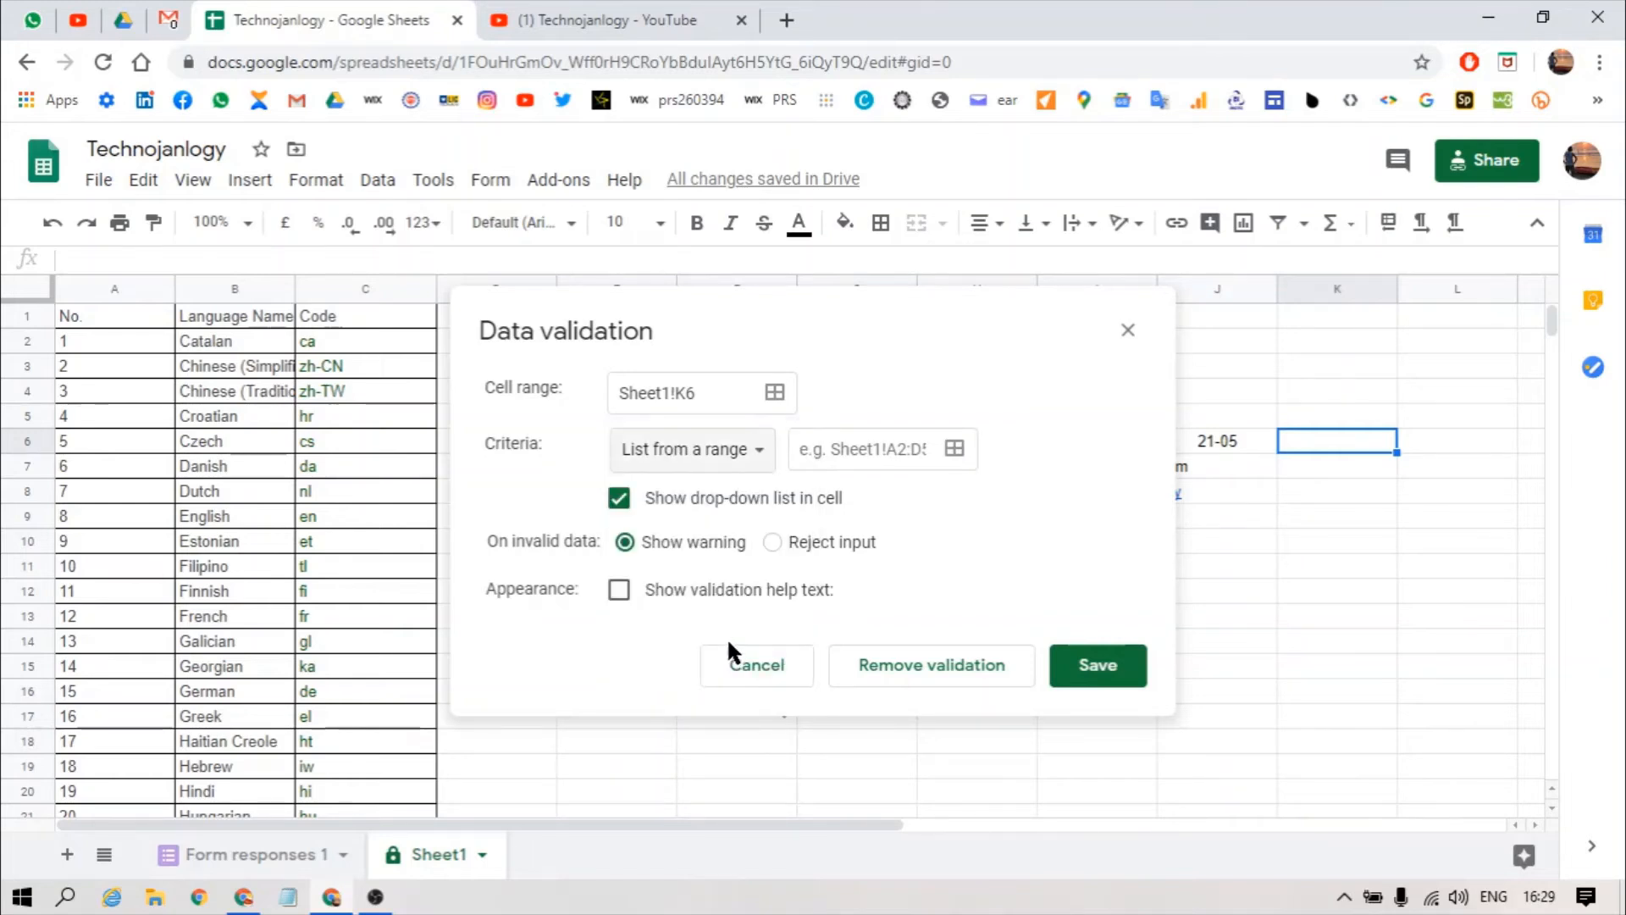
pyautogui.click(786, 695)
# Step: Add the heading Final Status in cell I1 beside the Status column
pyautogui.click(972, 771)
pyautogui.hotkey('ctrl', 'Up')
pyautogui.hotkey('ctrl', 'Up')
pyautogui.hotkey('ctrl', 'Up')
pyautogui.hotkey('ctrl', 'Up')
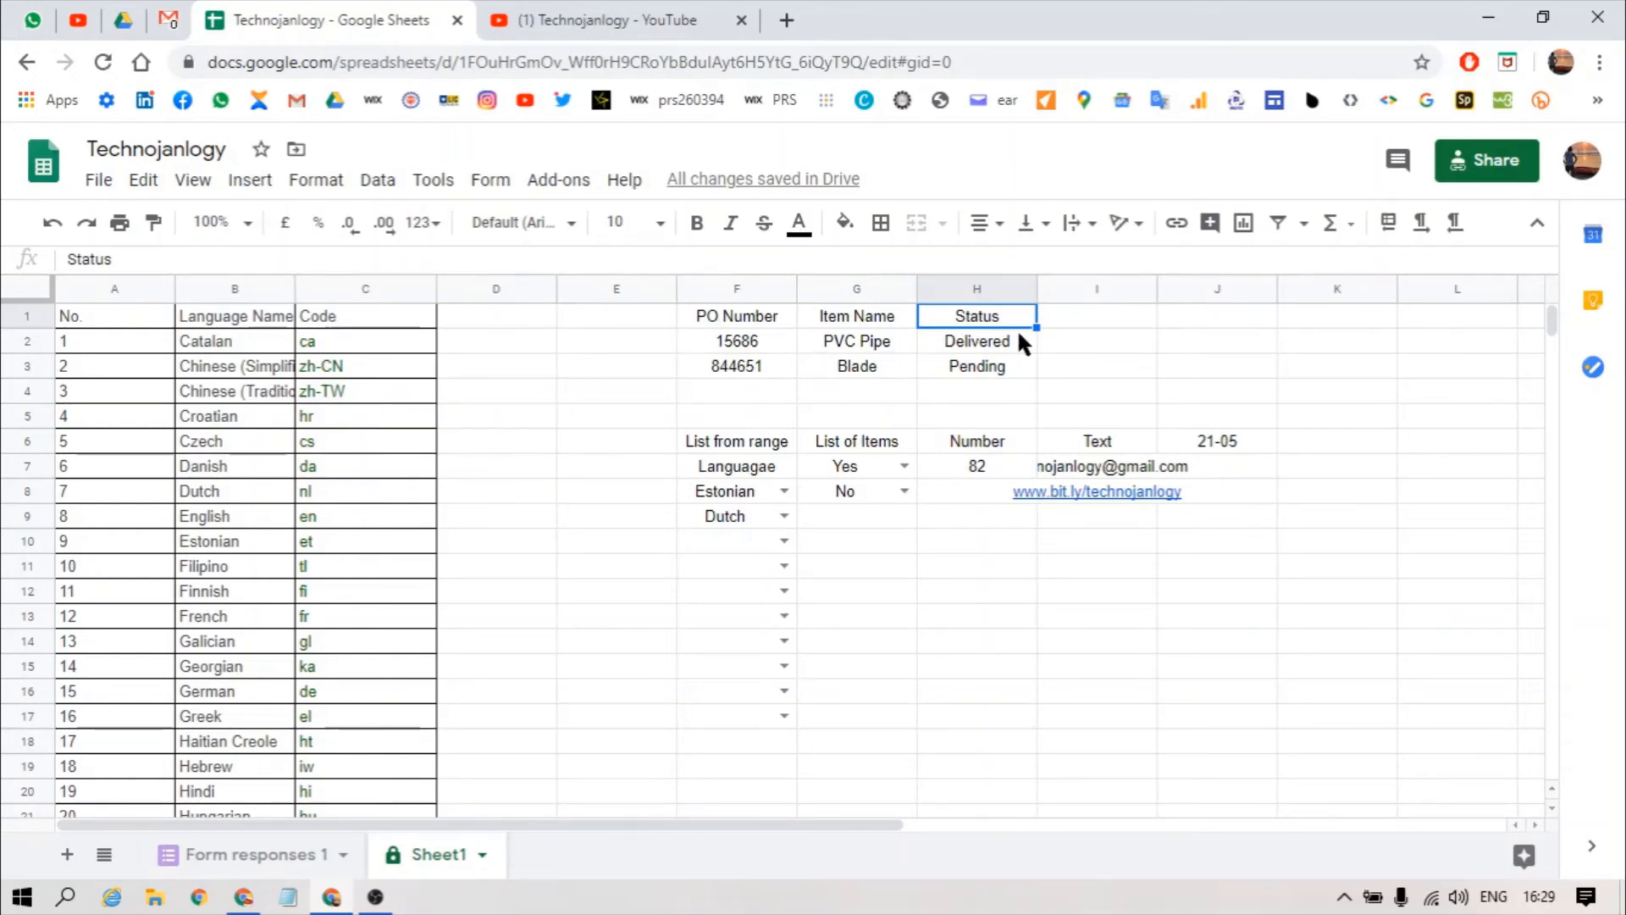
pyautogui.click(1096, 348)
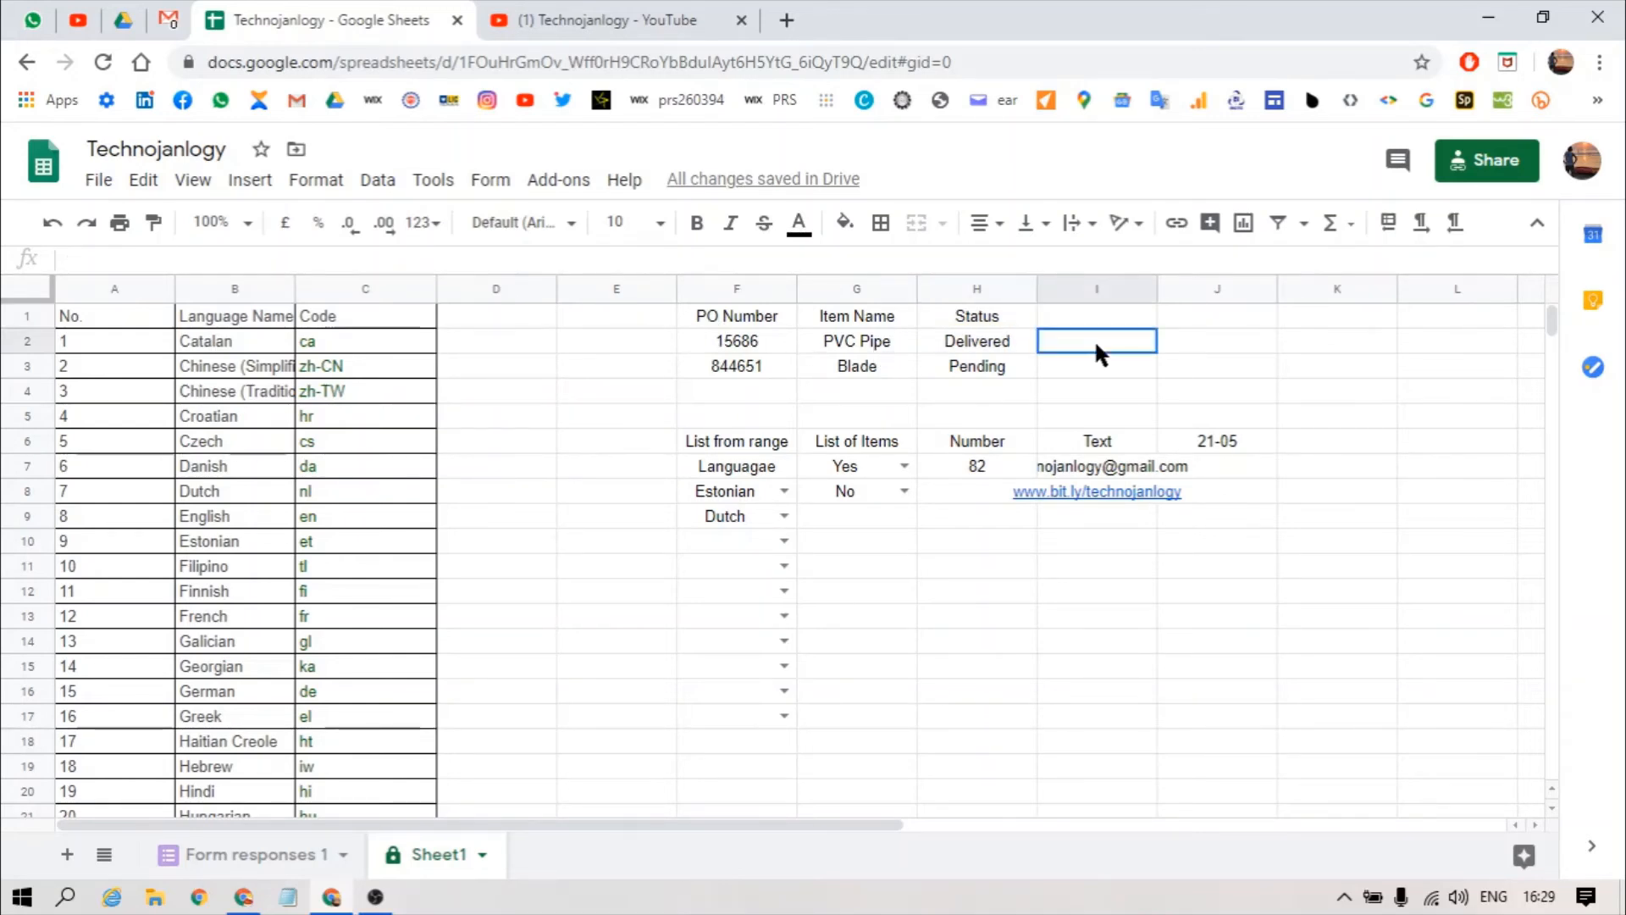
pyautogui.click(1063, 310)
pyautogui.write('Final Sta')
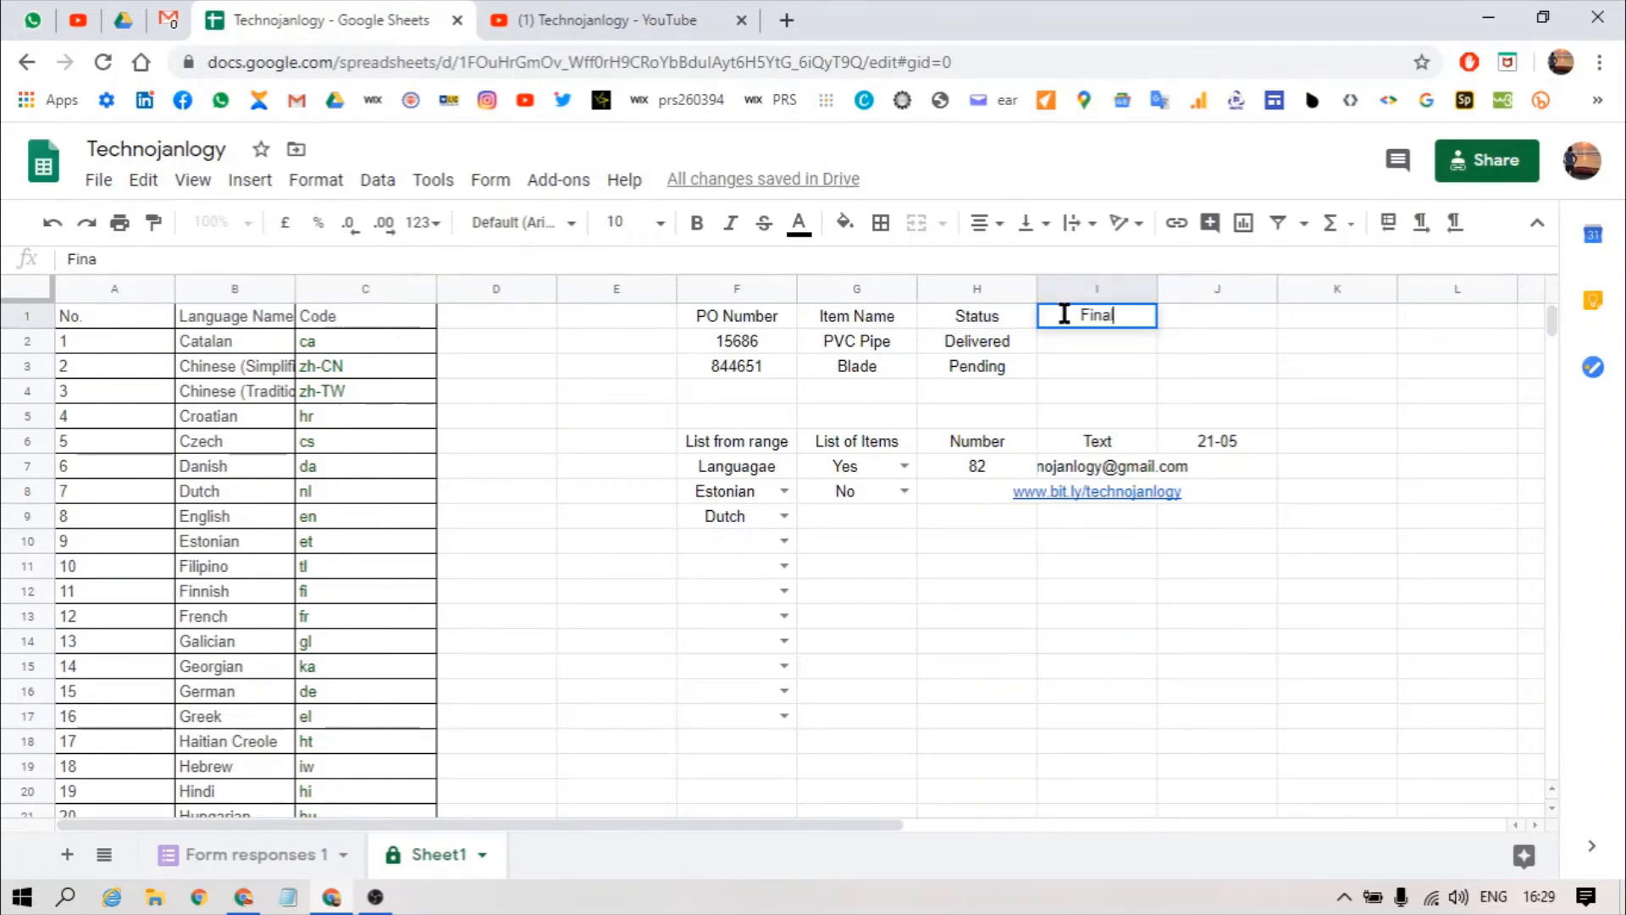
pyautogui.write('tus')
pyautogui.press('Return')
# Step: Select cell I2 next to the Delivered status and start opening data validation
pyautogui.click(1067, 320)
pyautogui.press('Down')
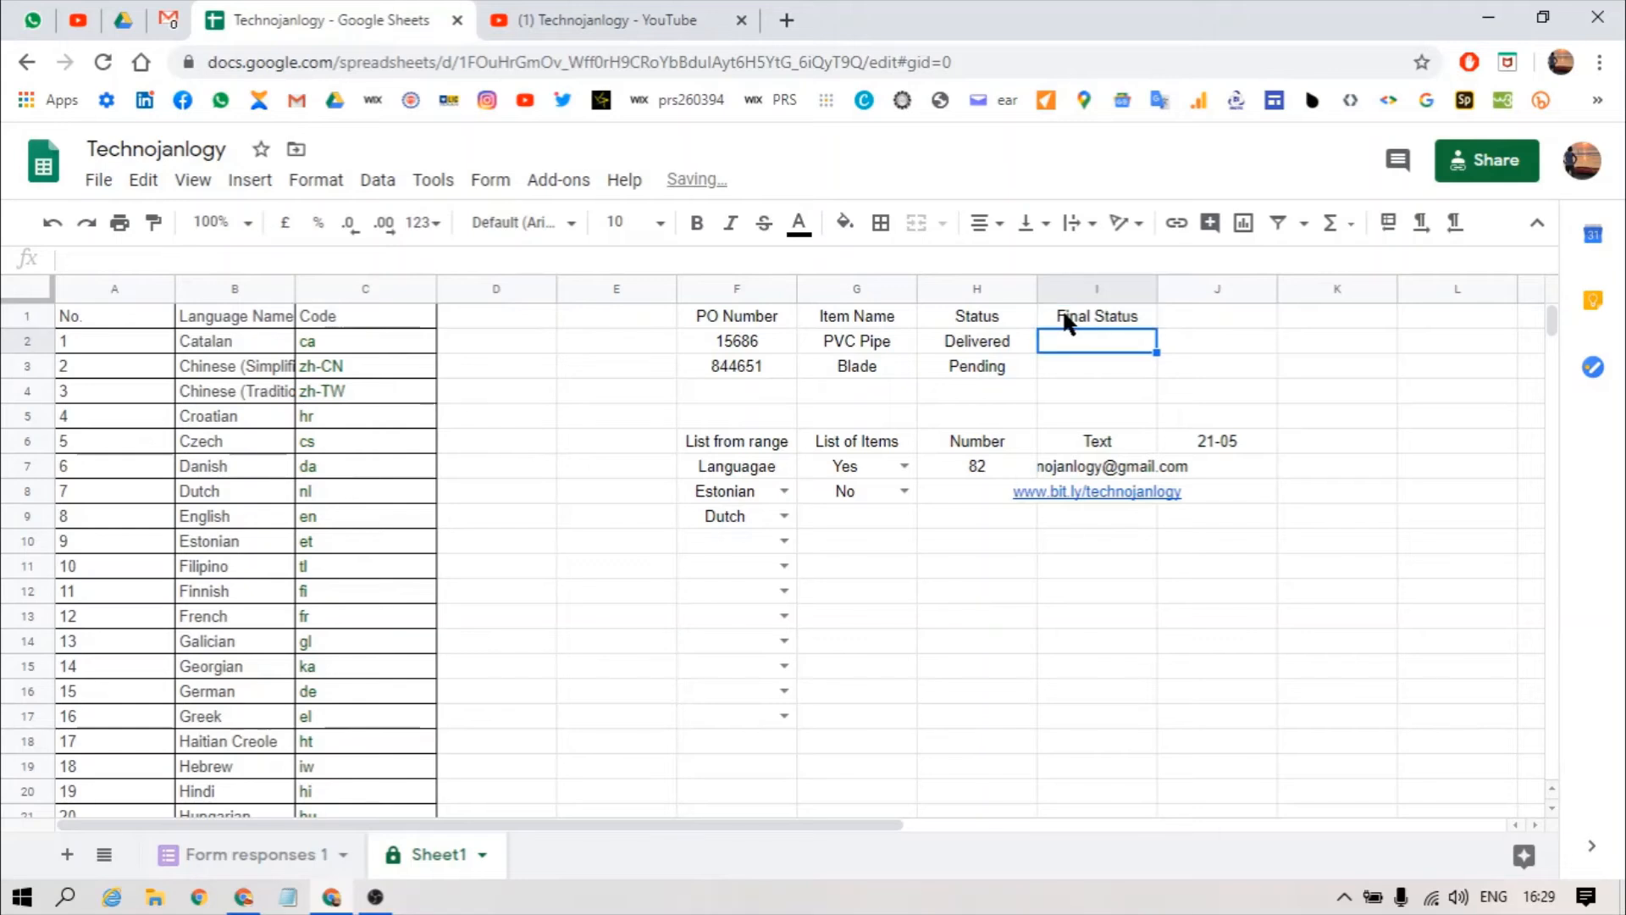
pyautogui.click(972, 342)
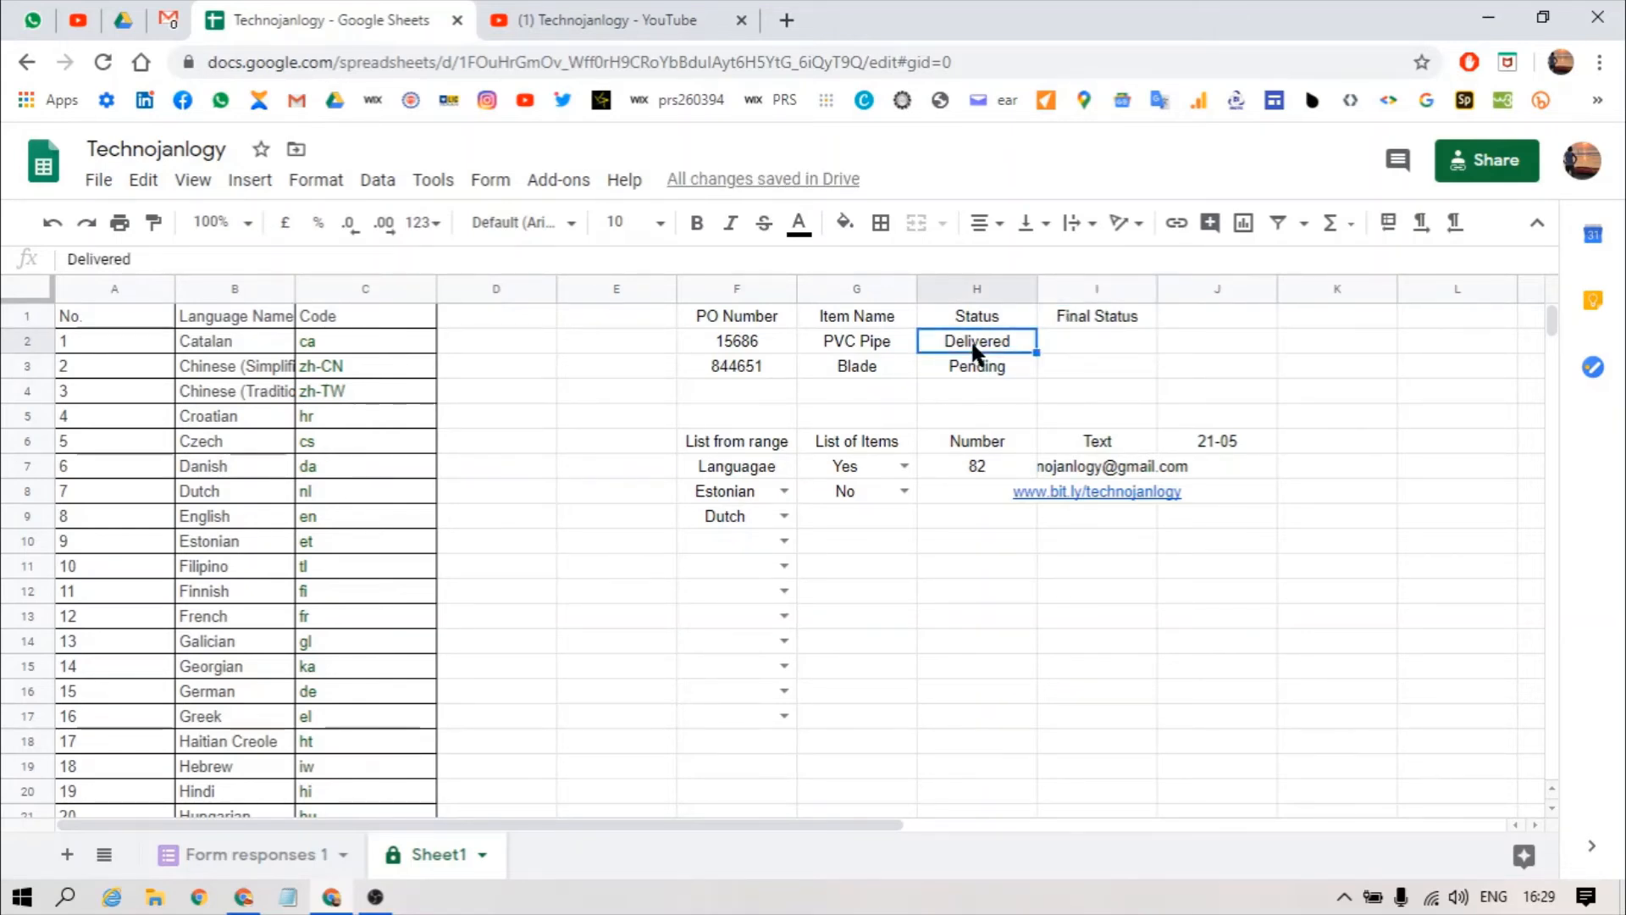
pyautogui.click(966, 320)
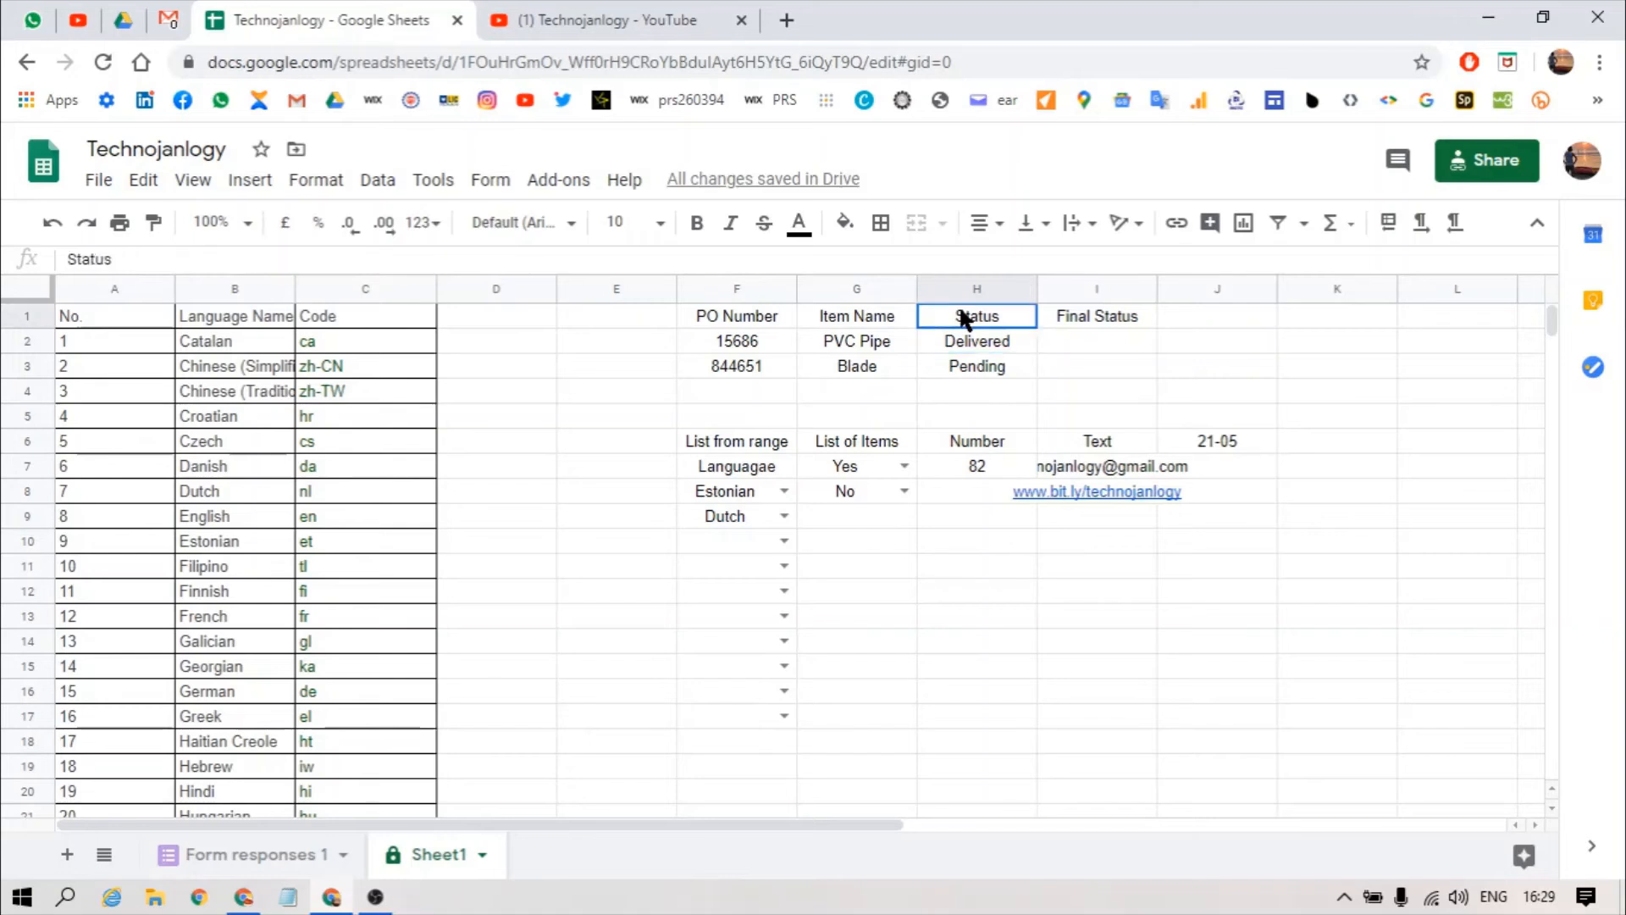
pyautogui.click(1065, 344)
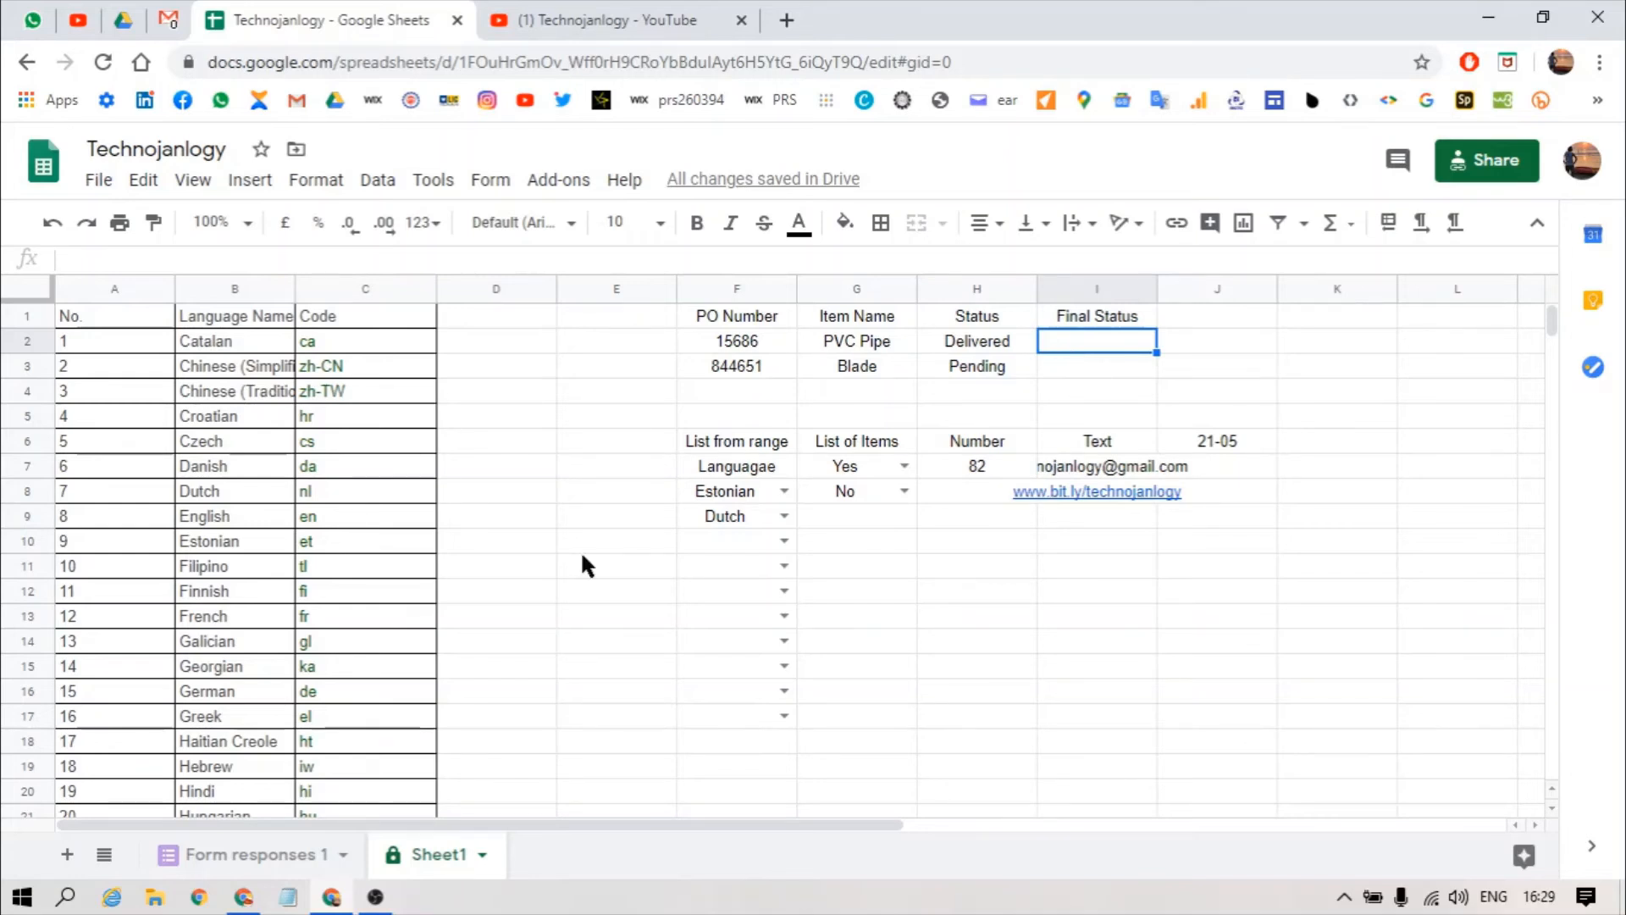
pyautogui.click(1008, 356)
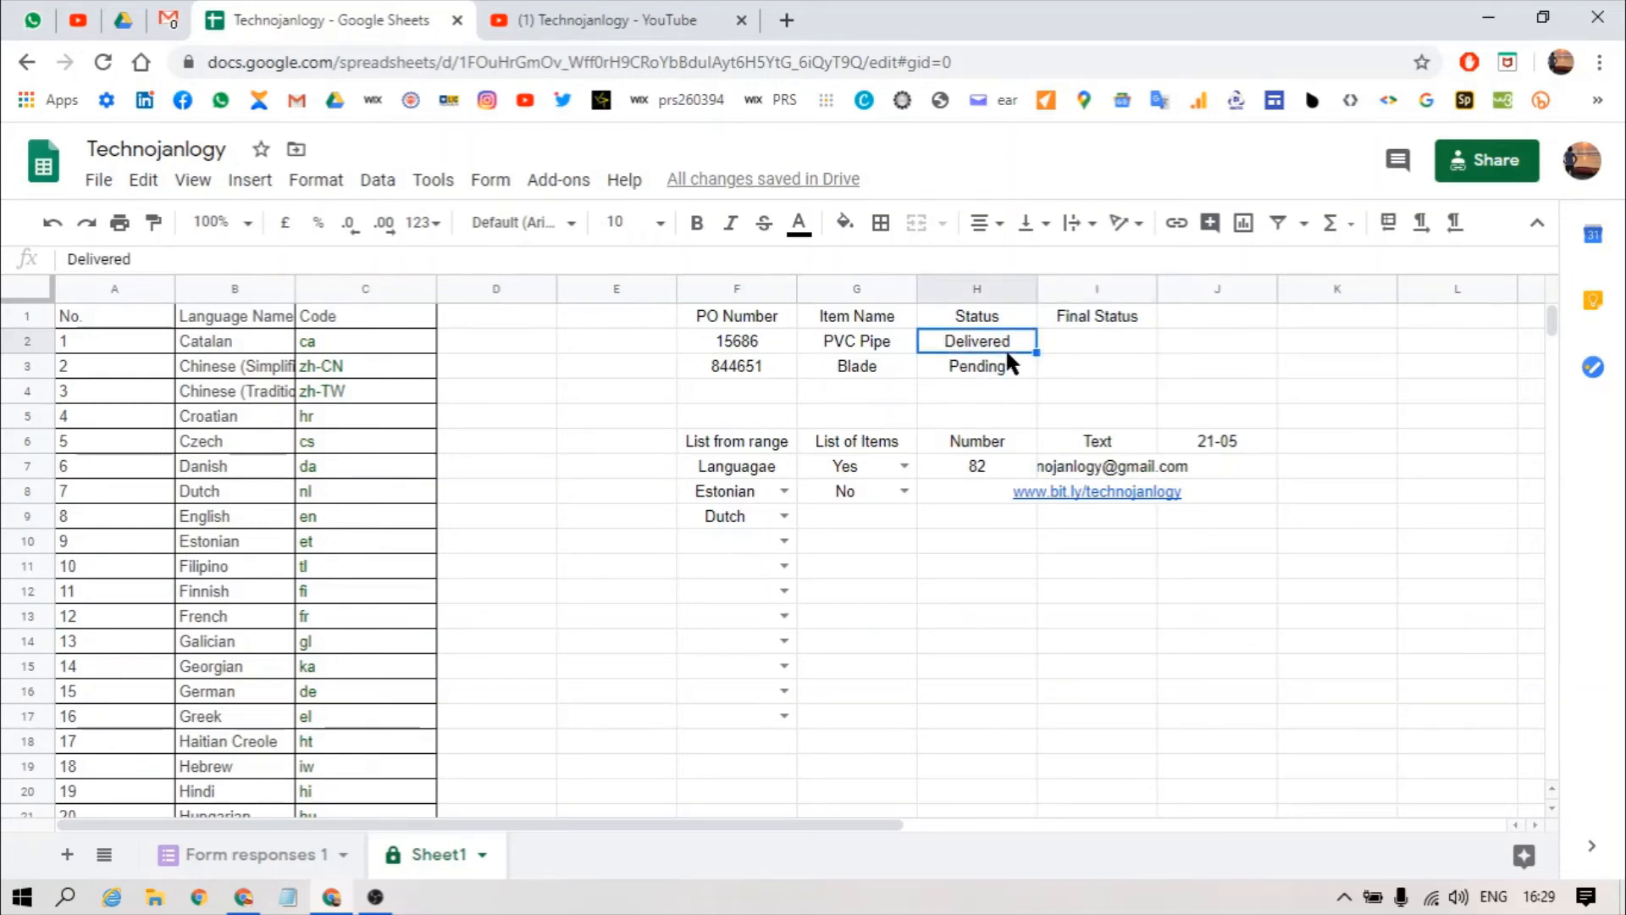
pyautogui.click(1077, 339)
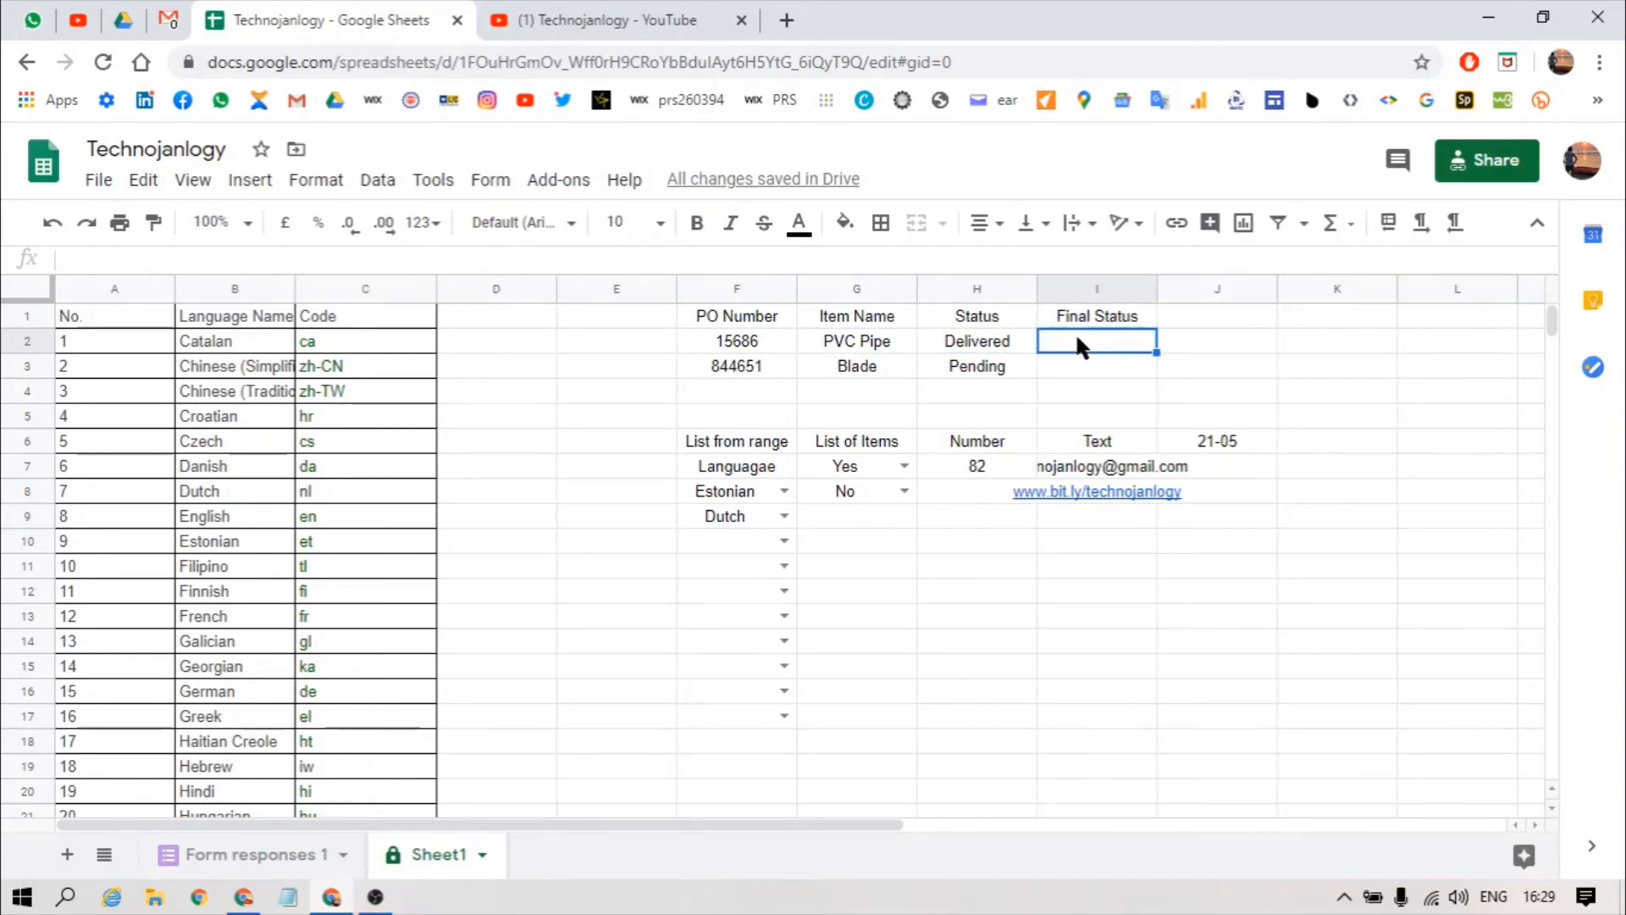
pyautogui.hotkey('alt', 'd')
# Step: Save I2's custom formula =if(h2="Delivered",1,0) with Reject input chosen
pyautogui.press('l')
pyautogui.click(677, 455)
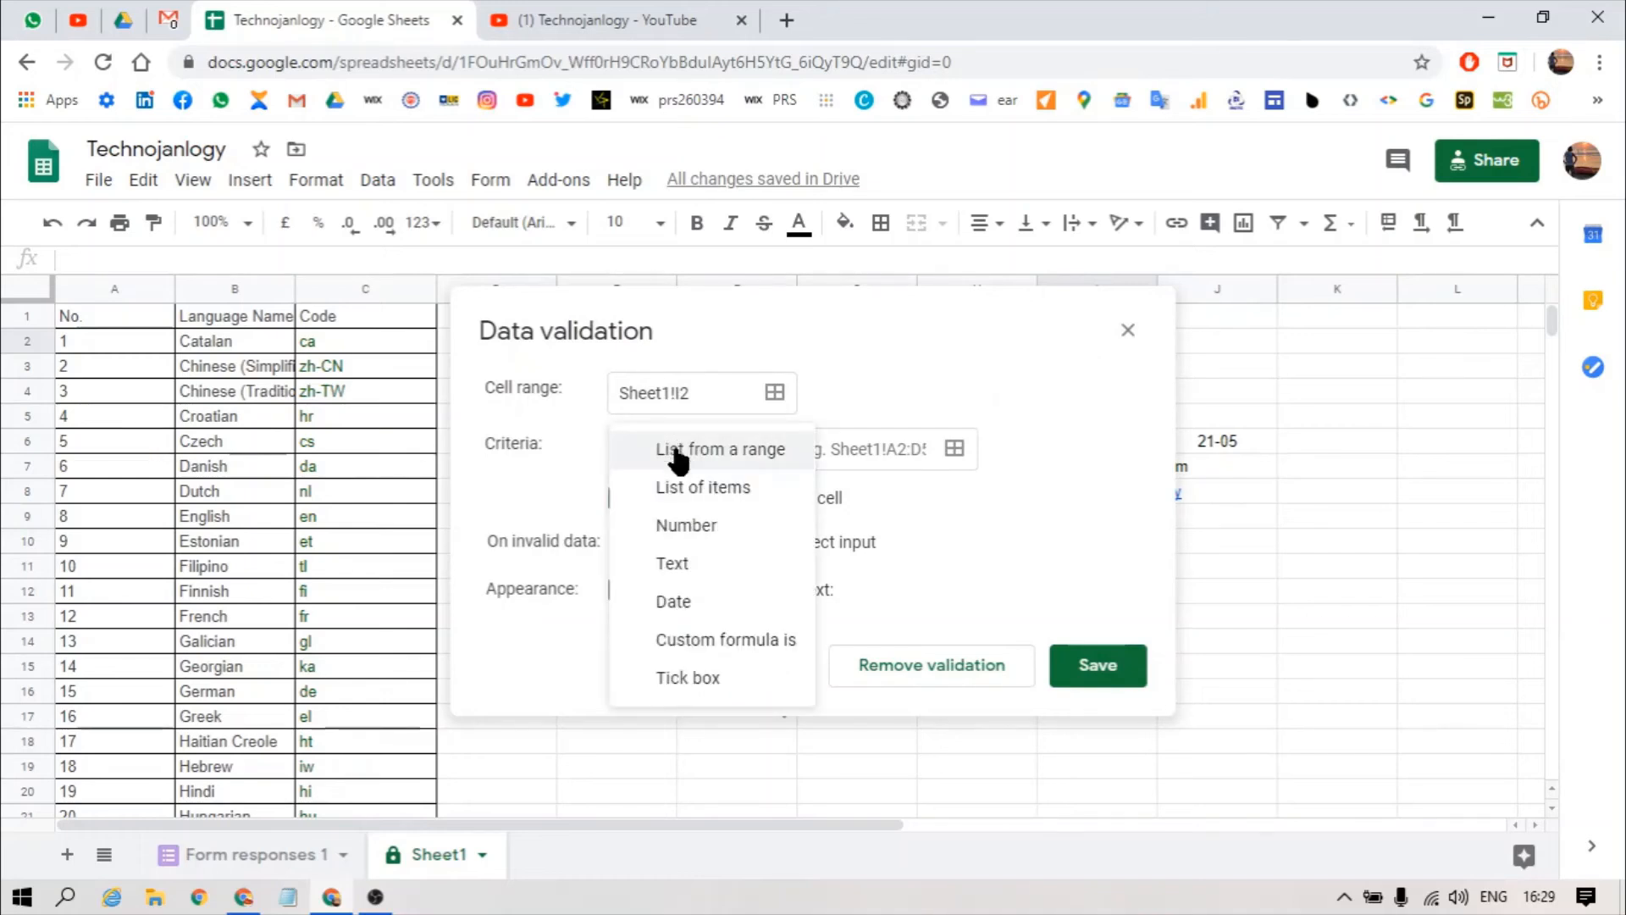
pyautogui.click(697, 638)
pyautogui.click(880, 449)
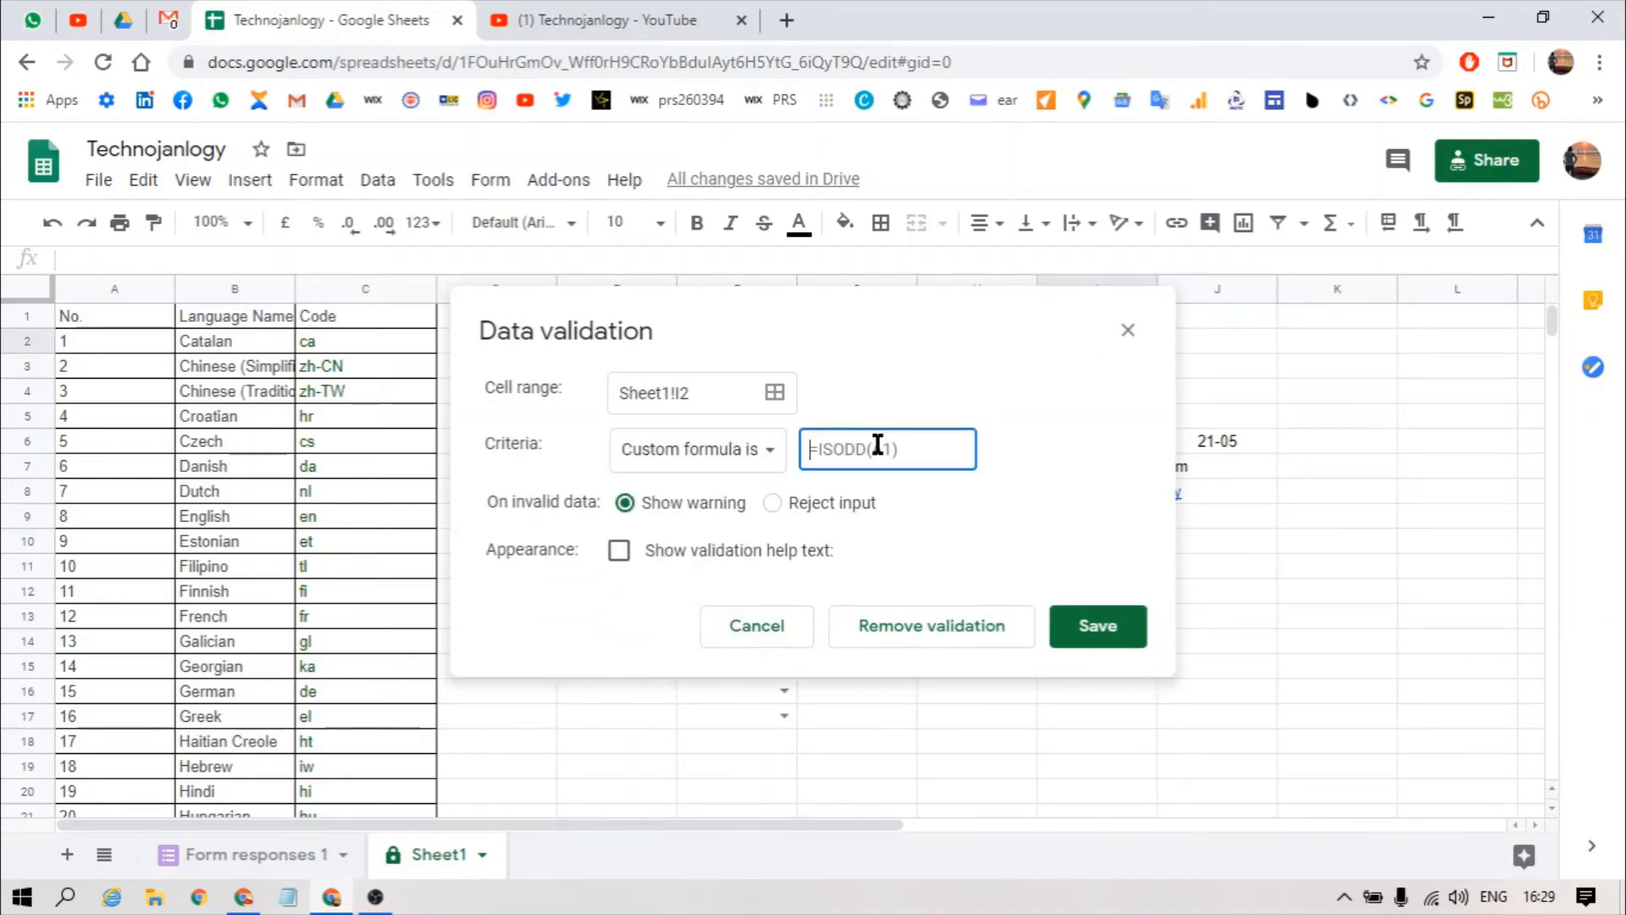
pyautogui.write('=if(')
pyautogui.moveTo(821, 292); pyautogui.dragTo(845, 420)
pyautogui.write('h')
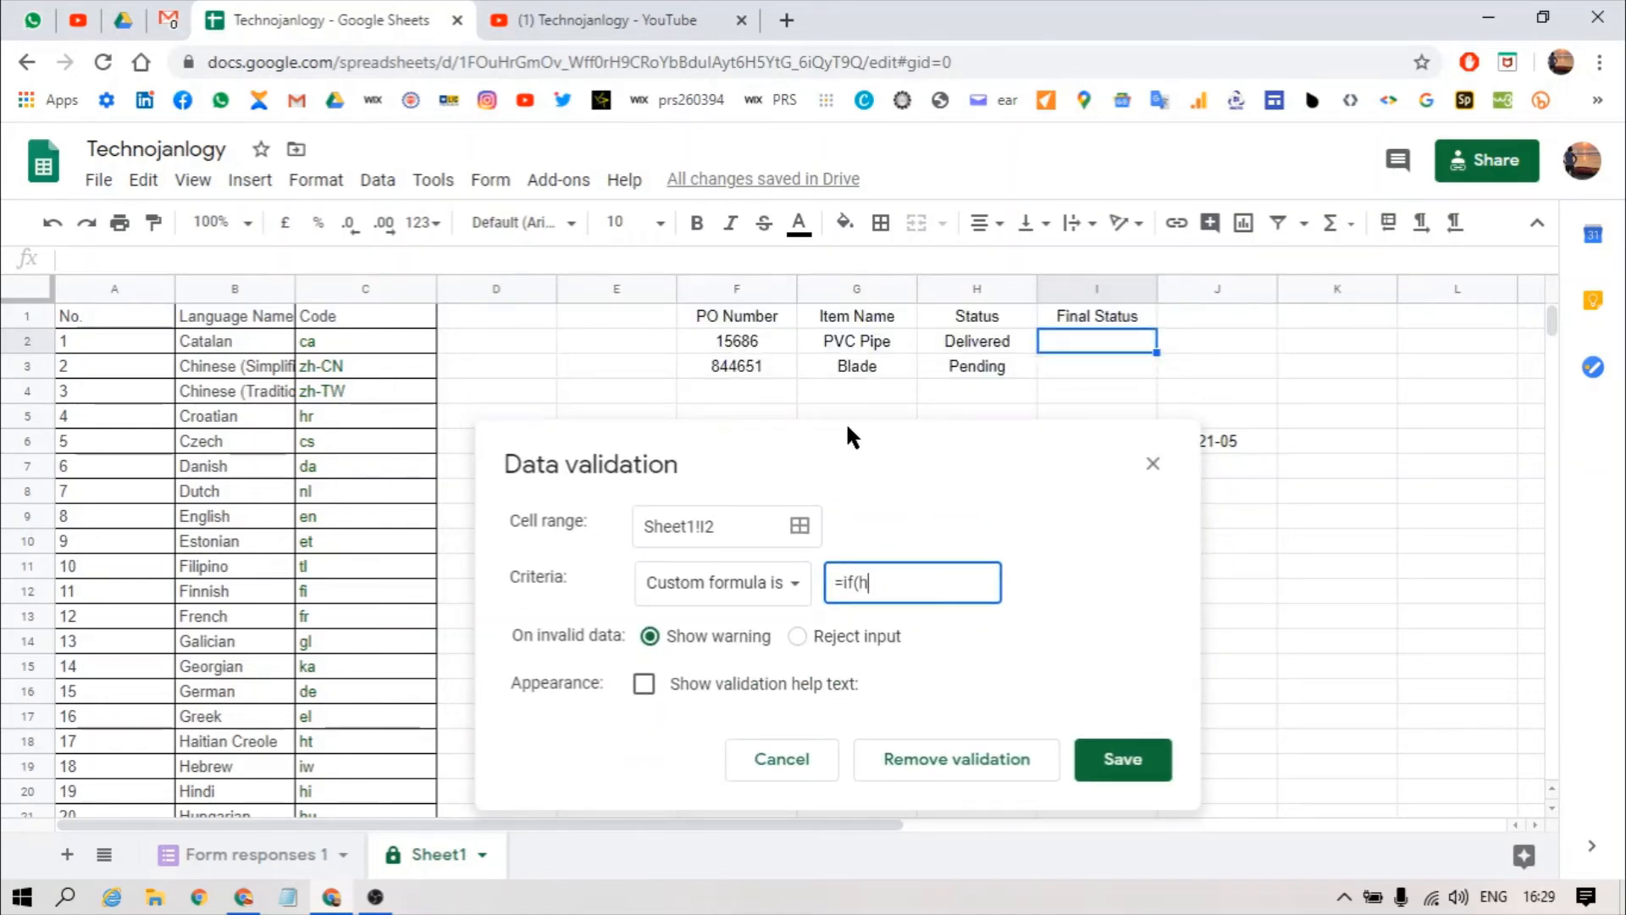
pyautogui.write('2="Delivered",1')
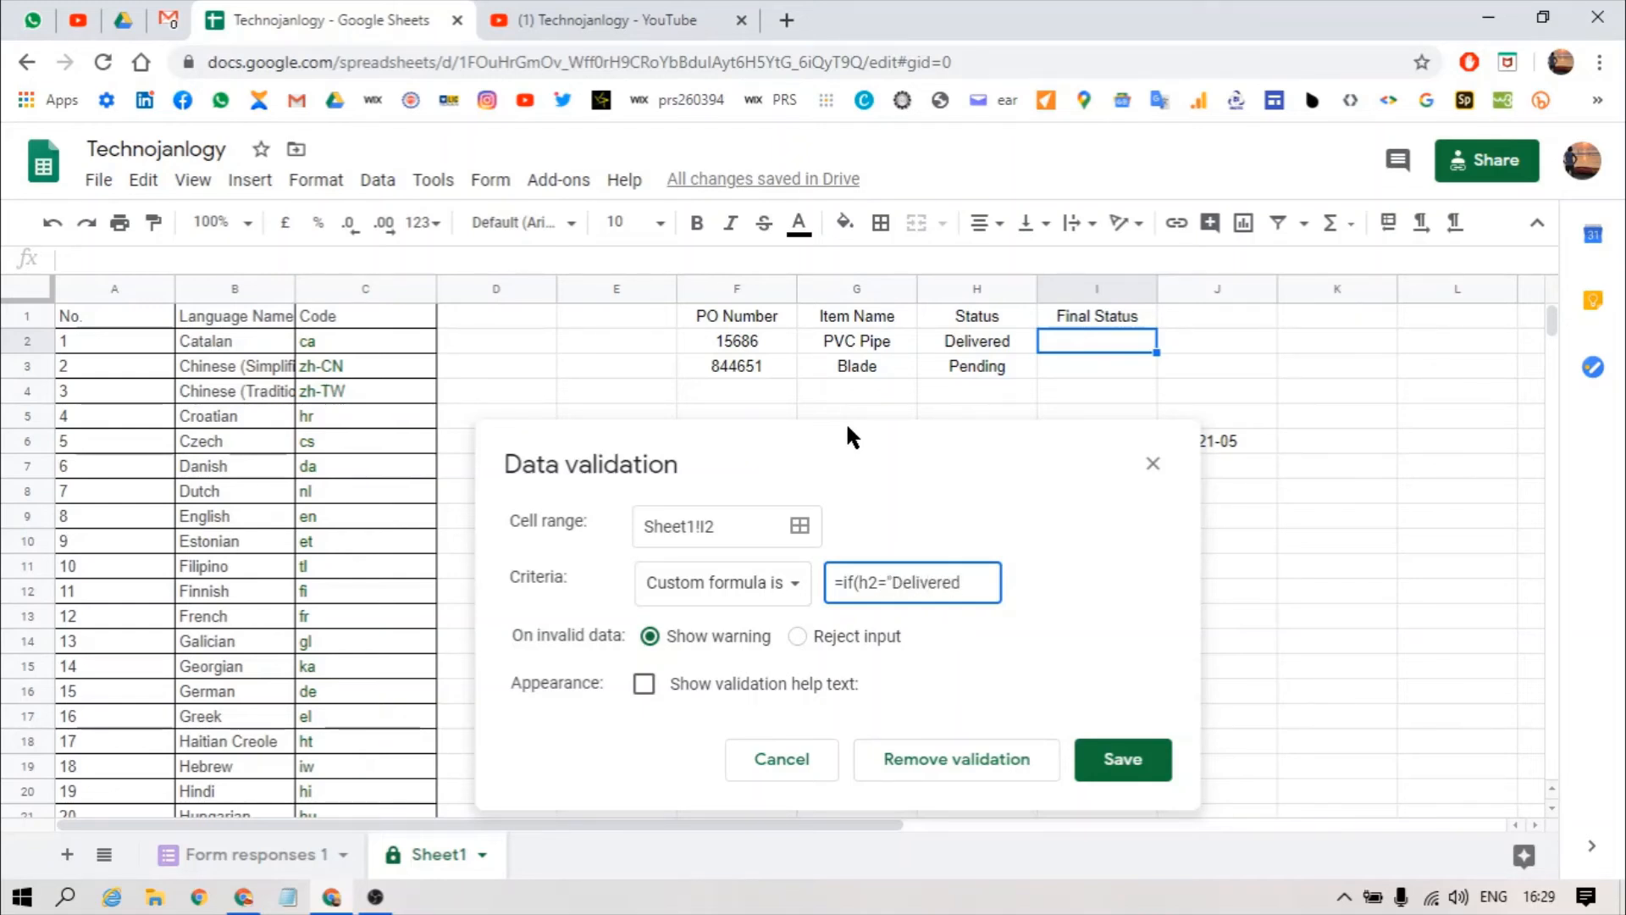
pyautogui.write(',0)')
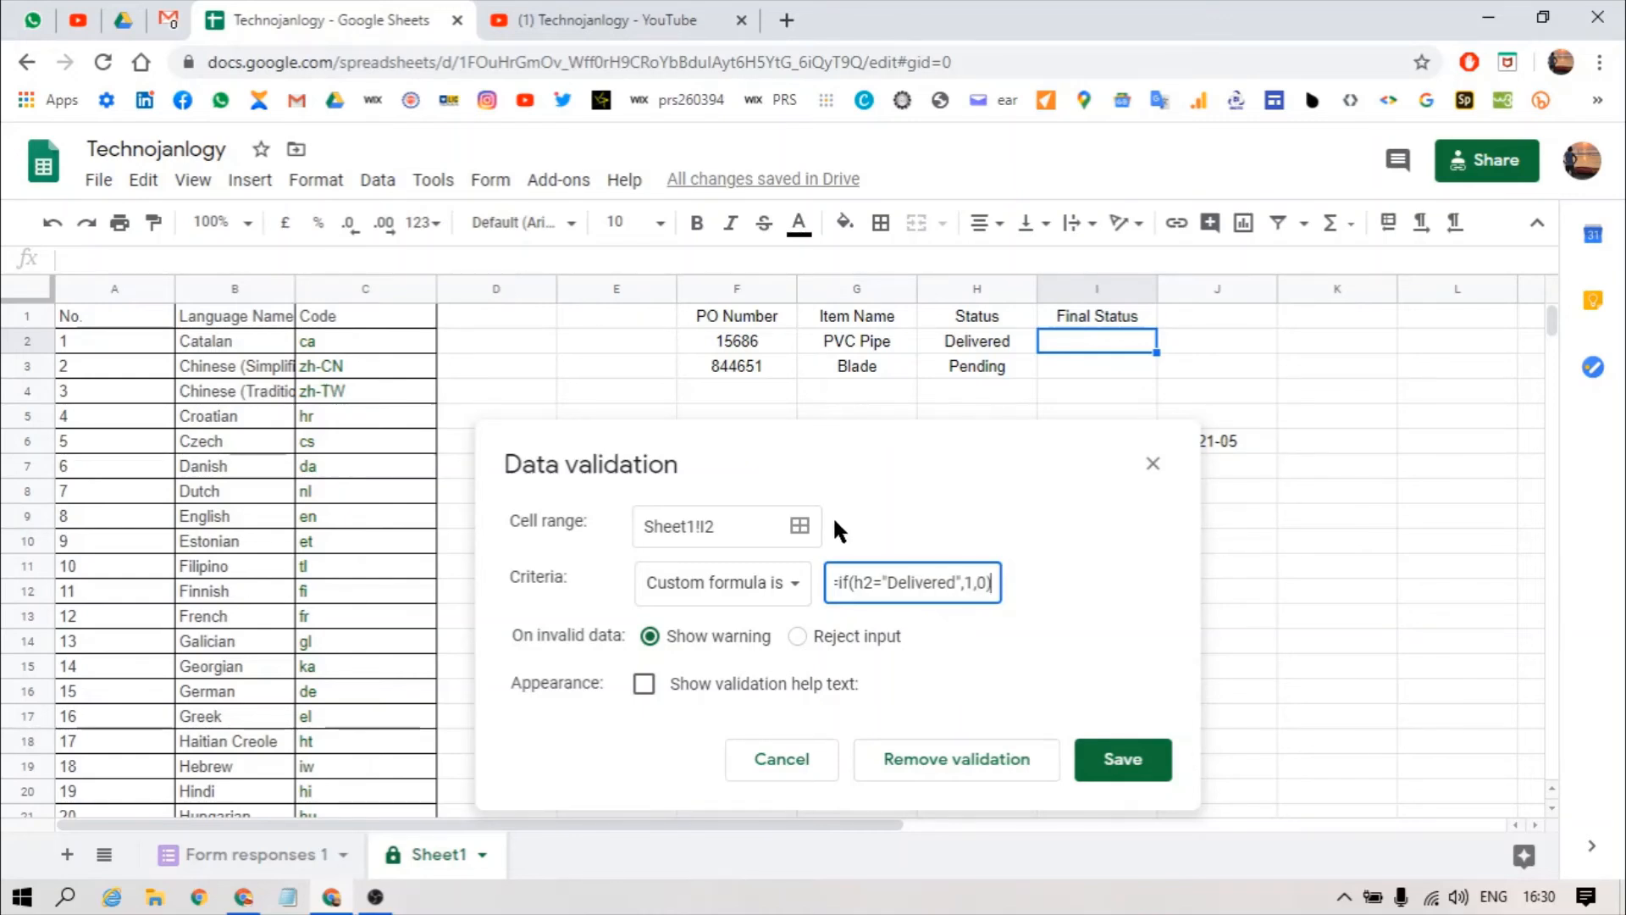
pyautogui.click(797, 636)
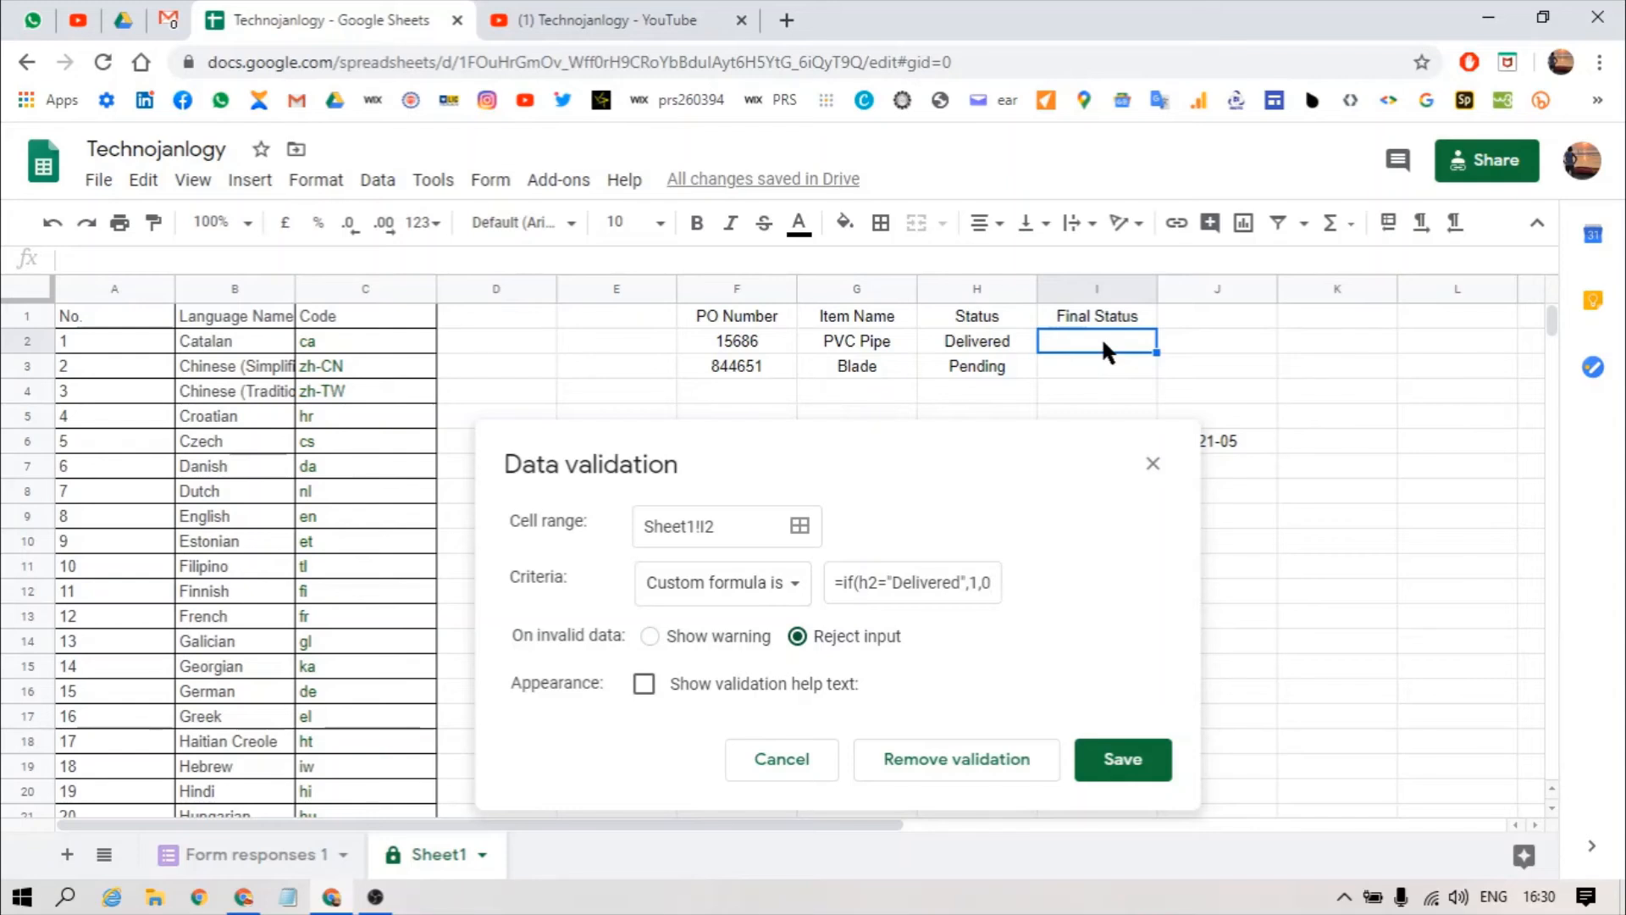
pyautogui.click(1123, 762)
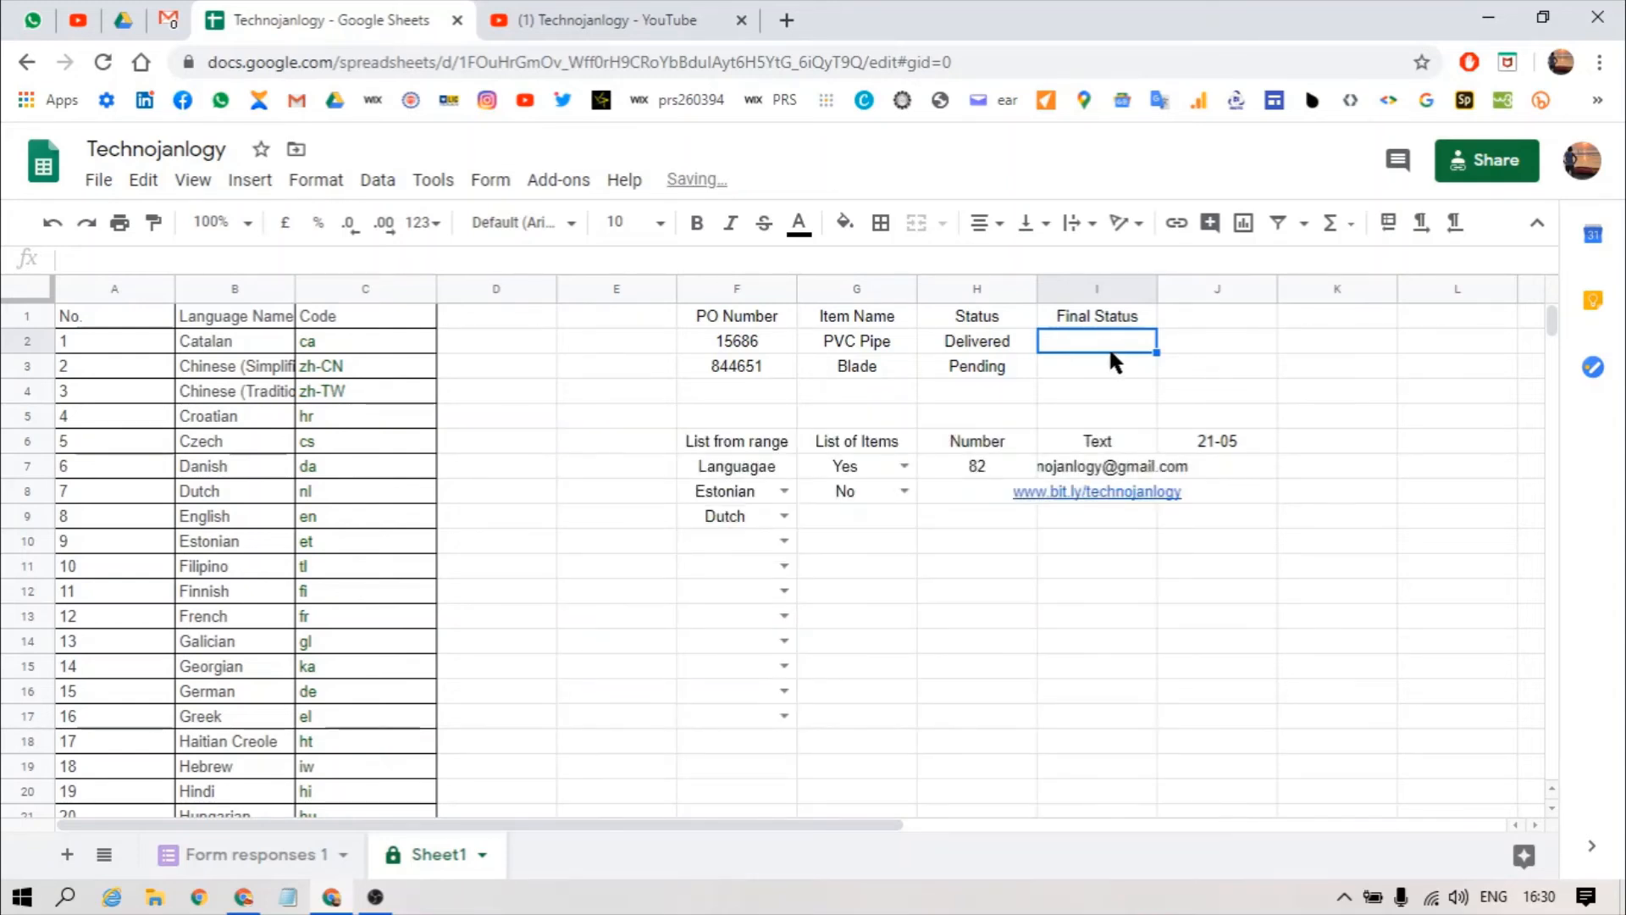
# Step: Enter Yes in I2 and change H2's status to Pending
pyautogui.write('Yes')
pyautogui.press('Return')
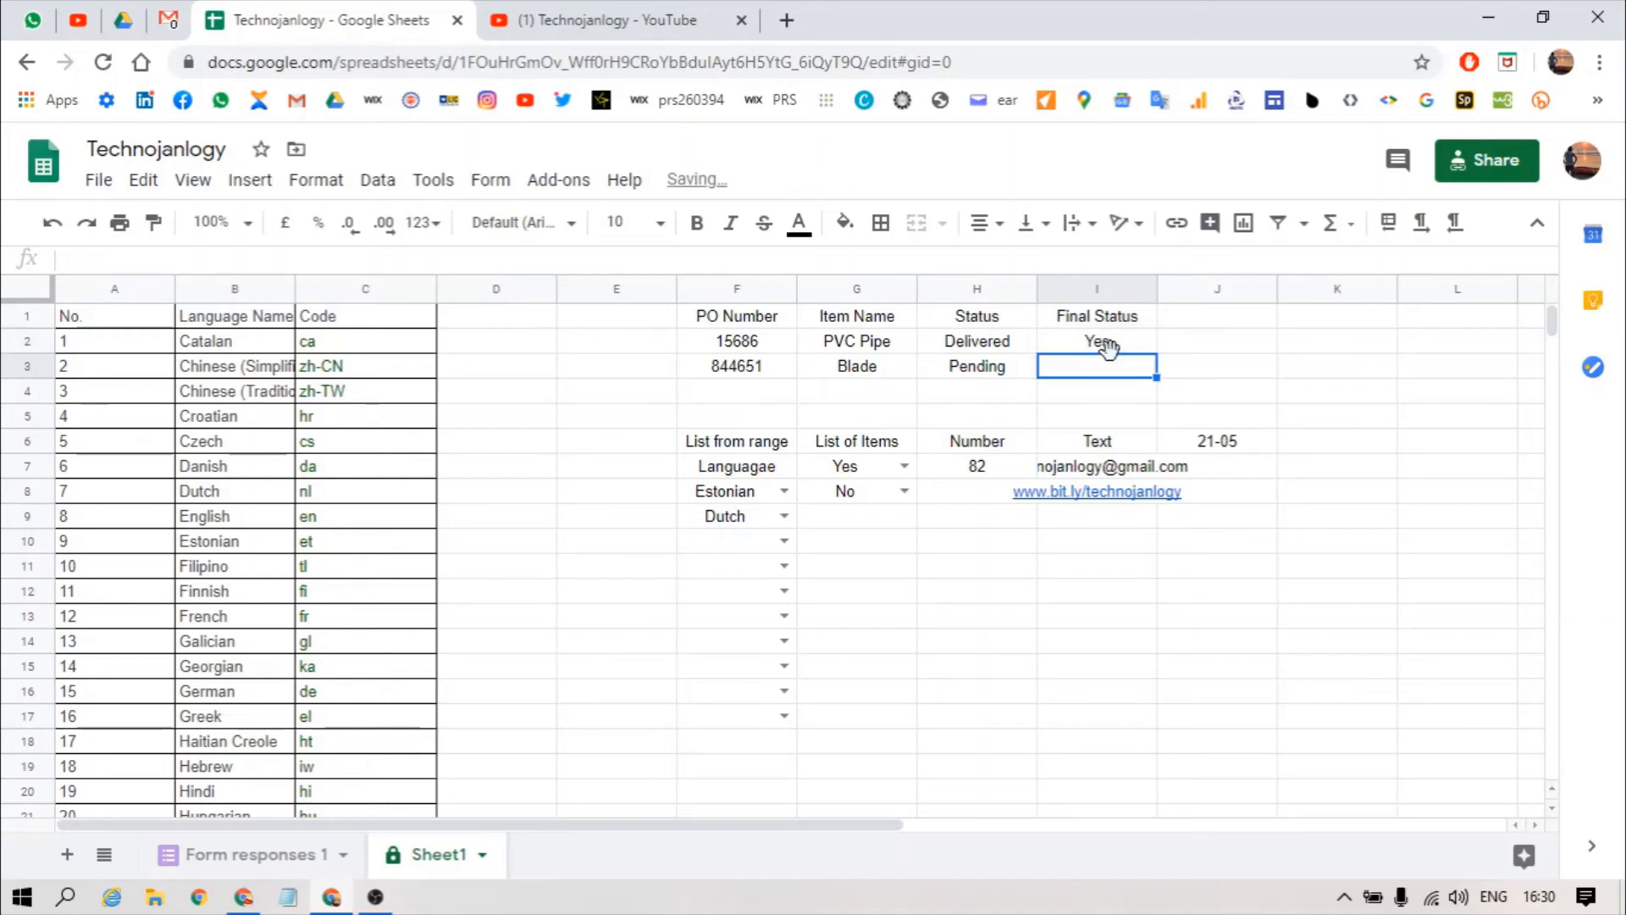
pyautogui.press('Up')
pyautogui.press('Up')
pyautogui.press('Down')
pyautogui.press('Left')
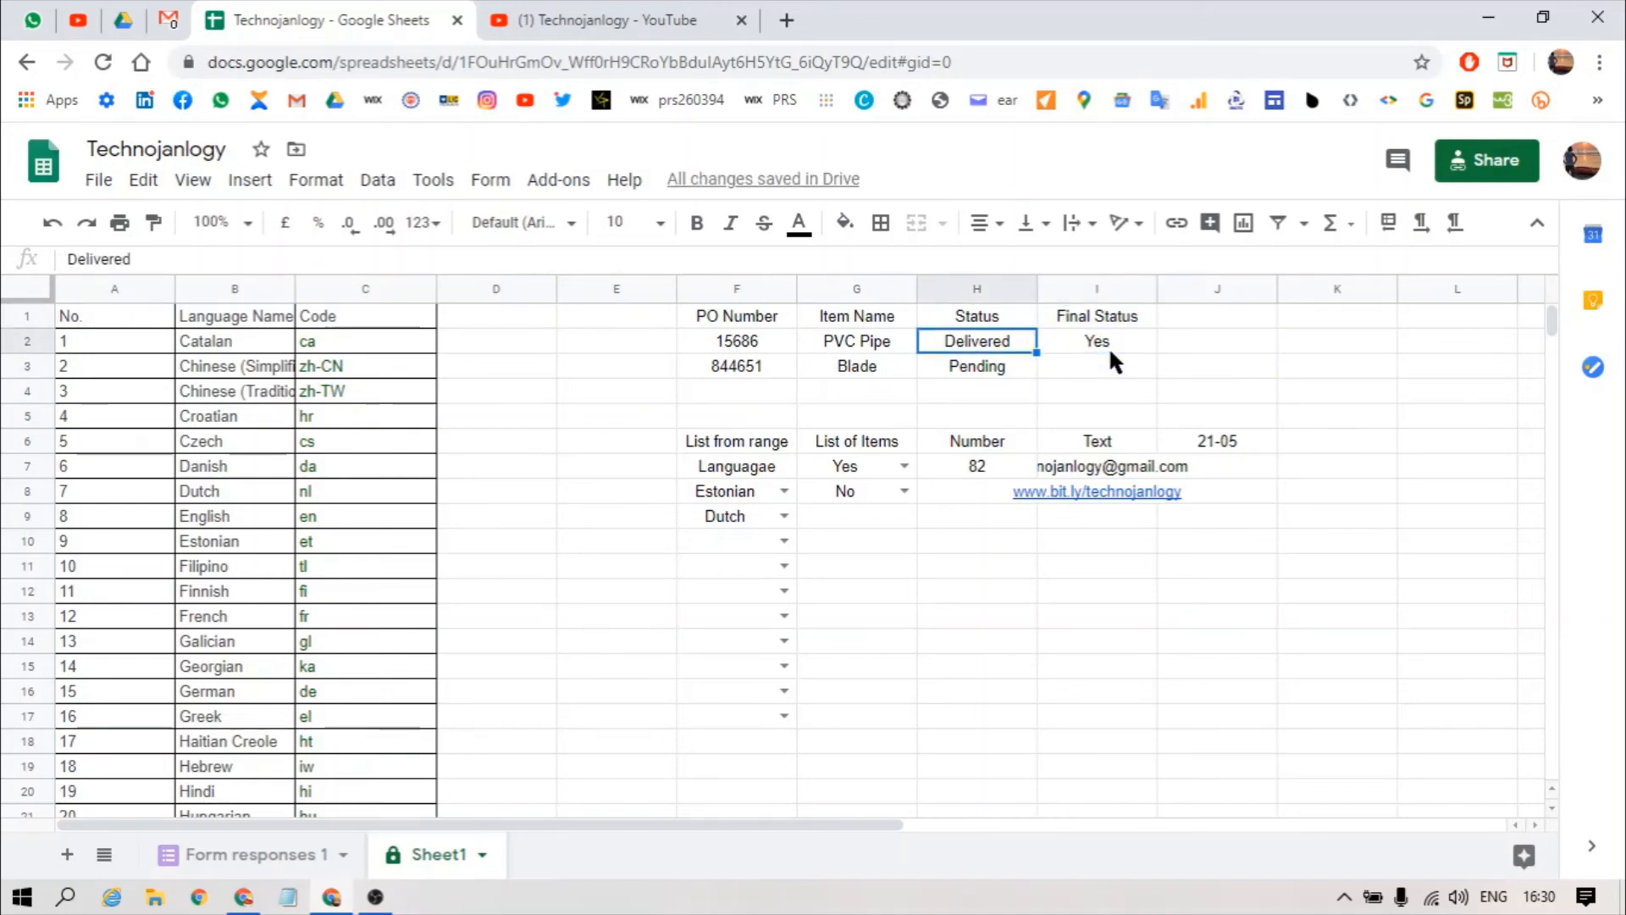
pyautogui.write('Pend')
pyautogui.press('Return')
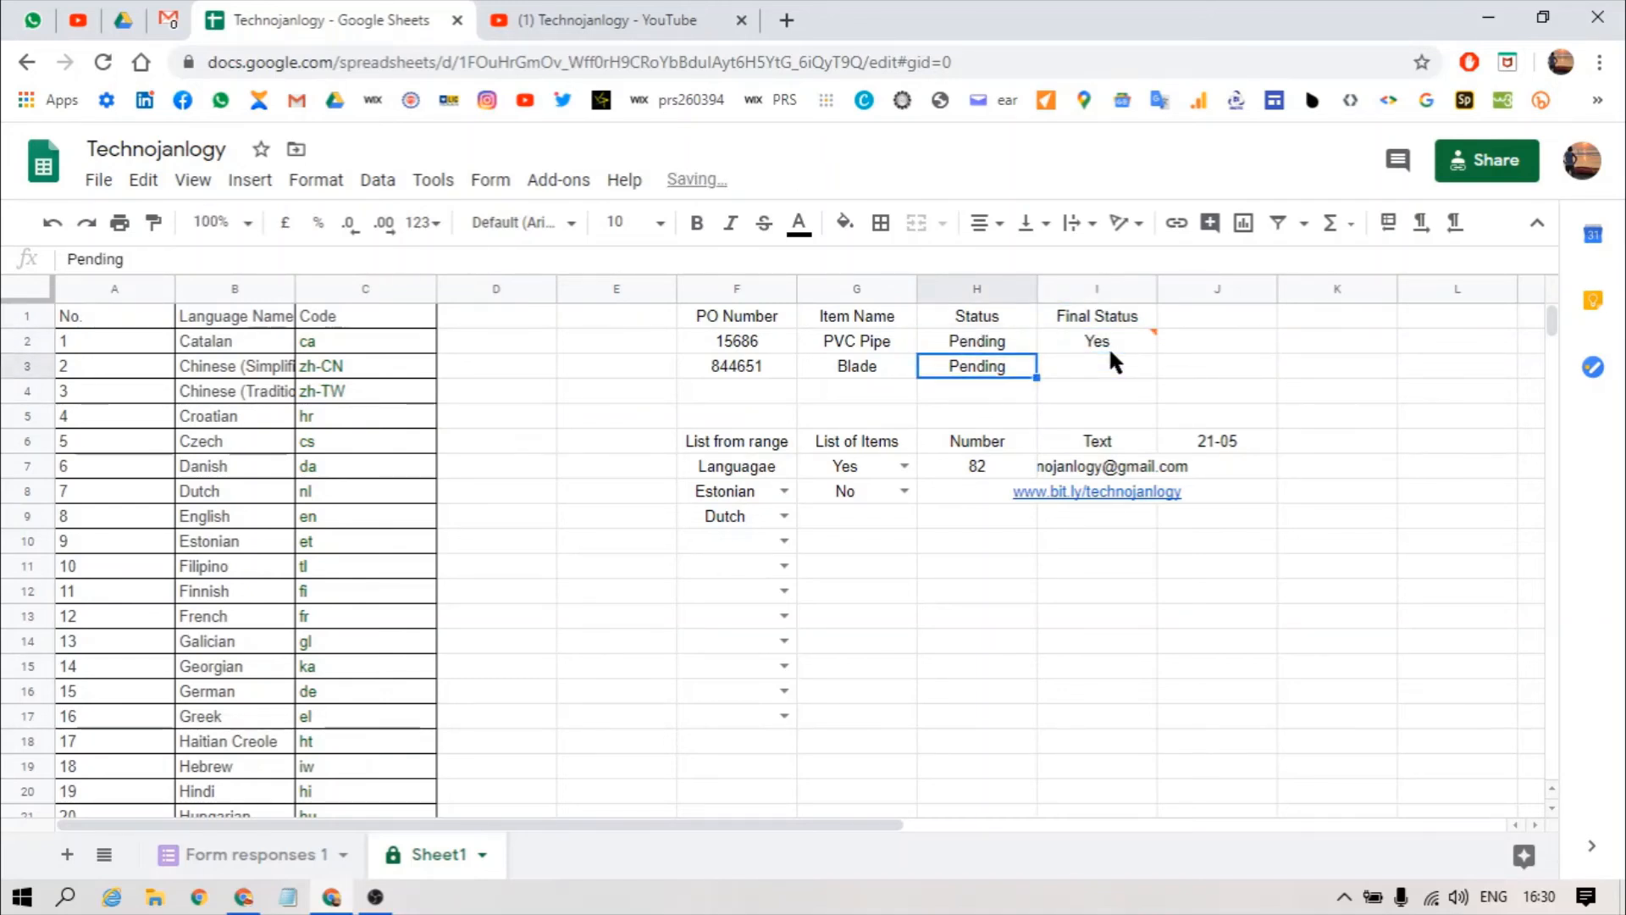
# Step: Try entering No in I2 and dismiss the rejection message
pyautogui.click(1110, 350)
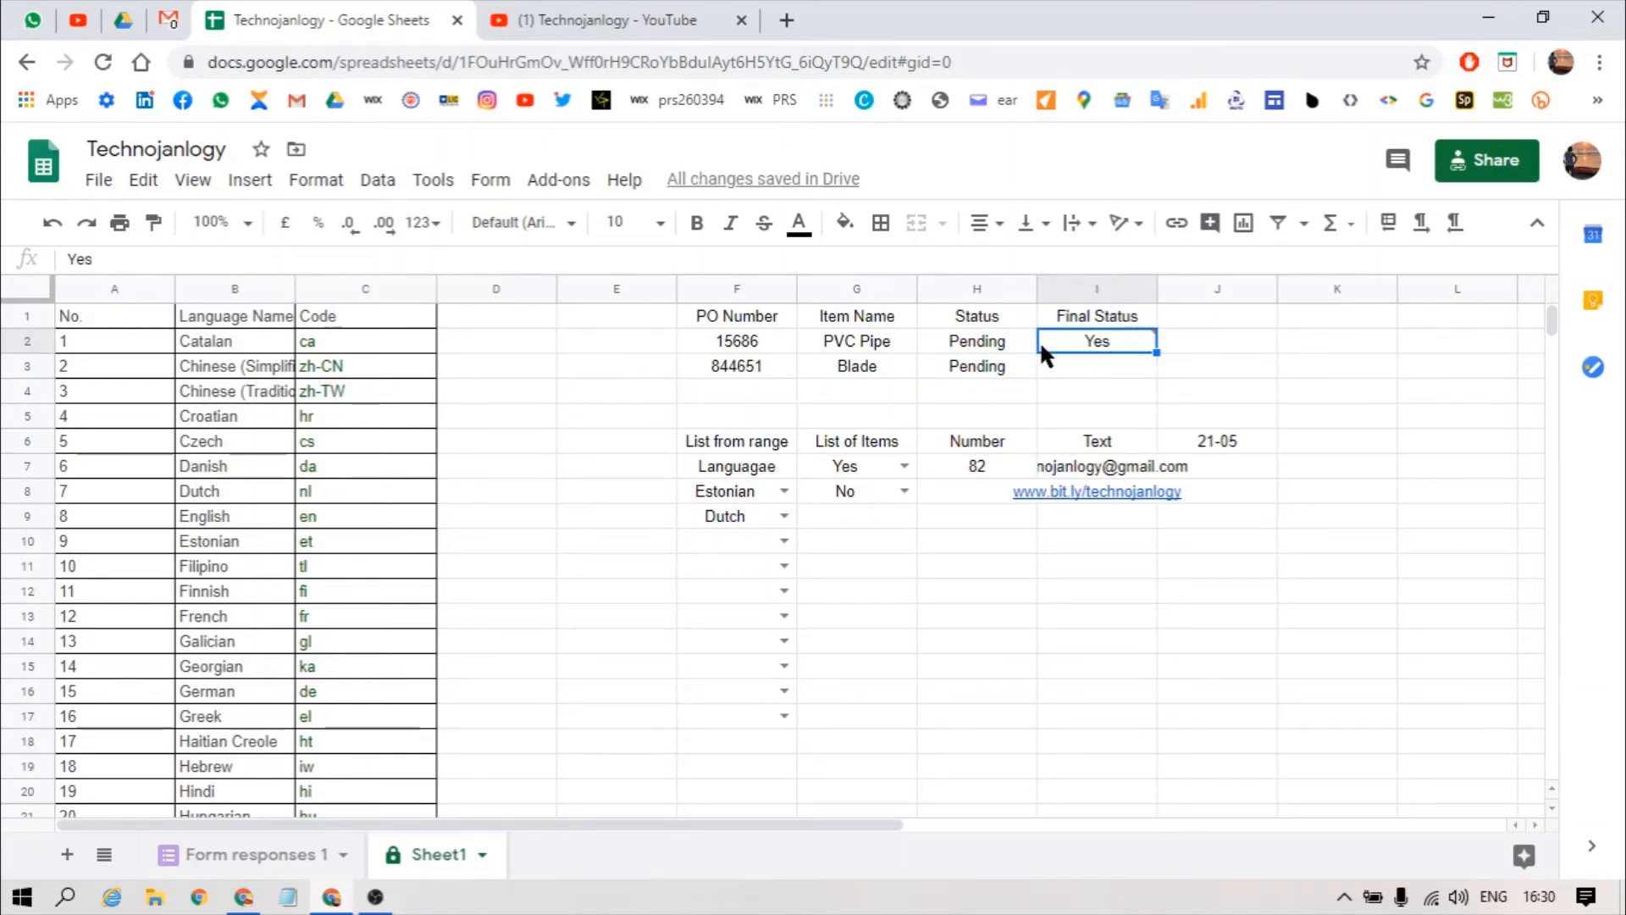
pyautogui.click(1008, 346)
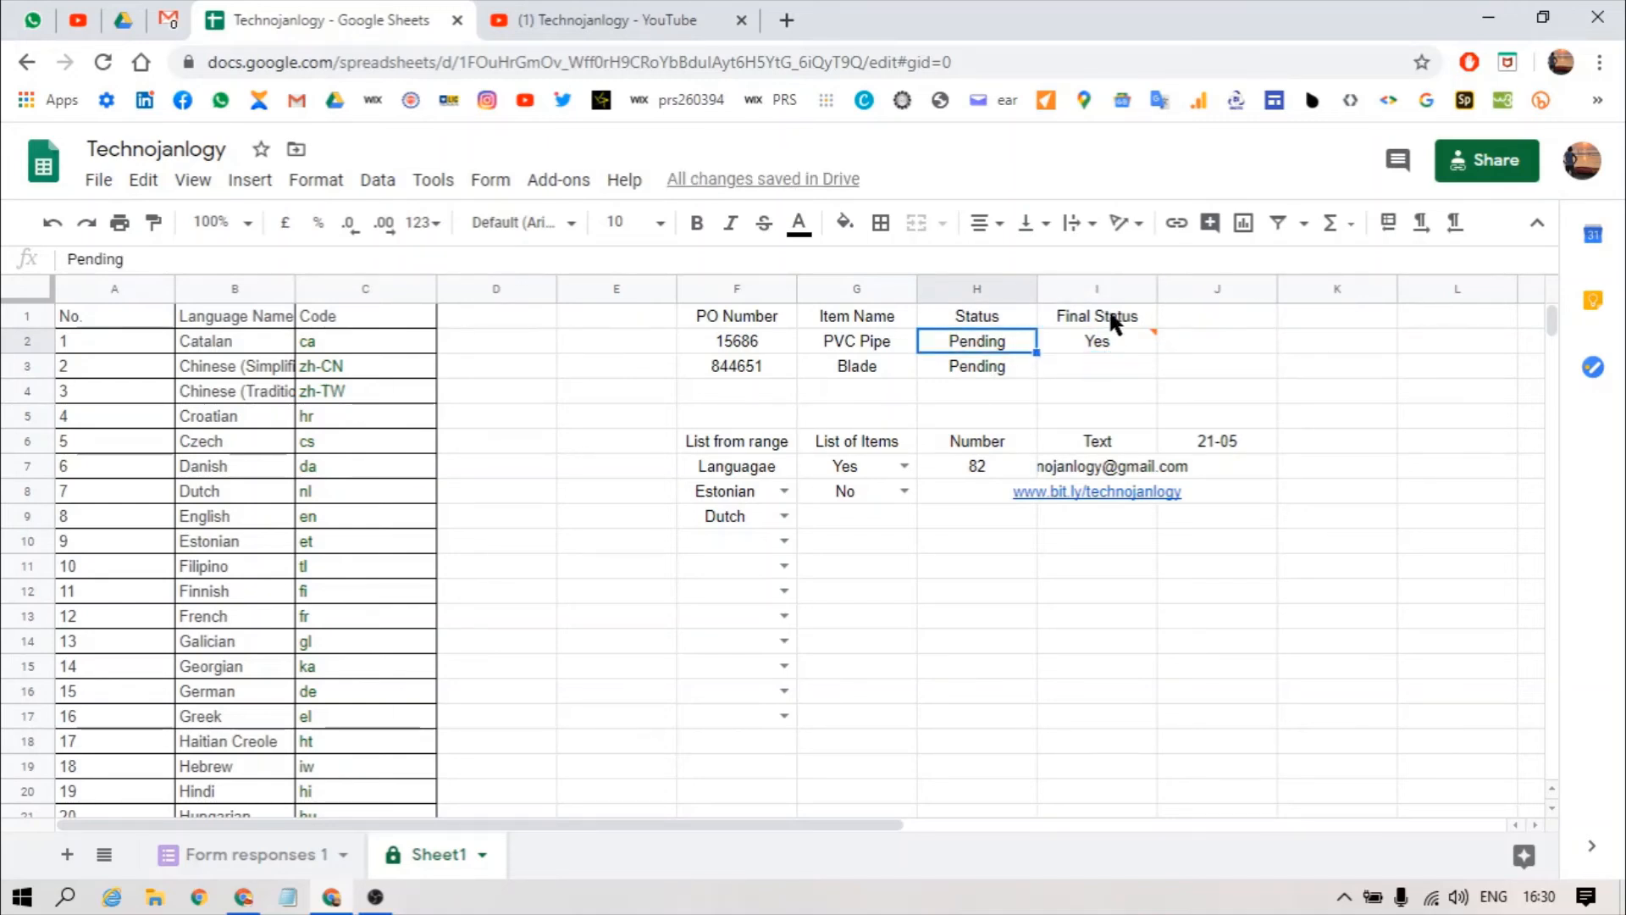
pyautogui.click(1097, 347)
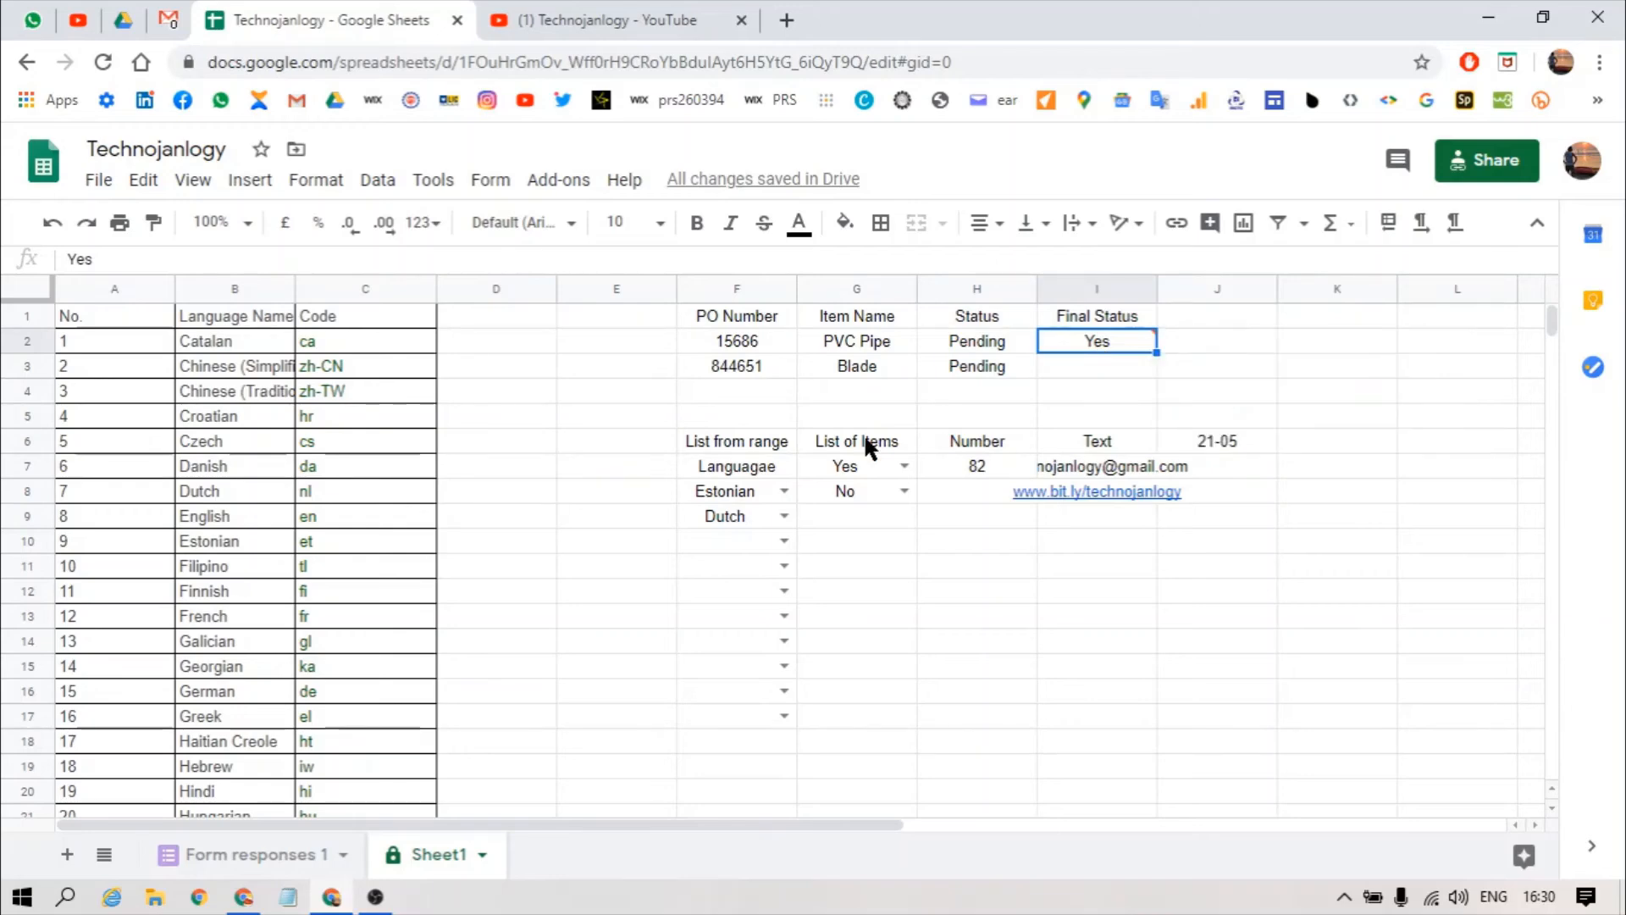
pyautogui.write('No')
pyautogui.press('Return')
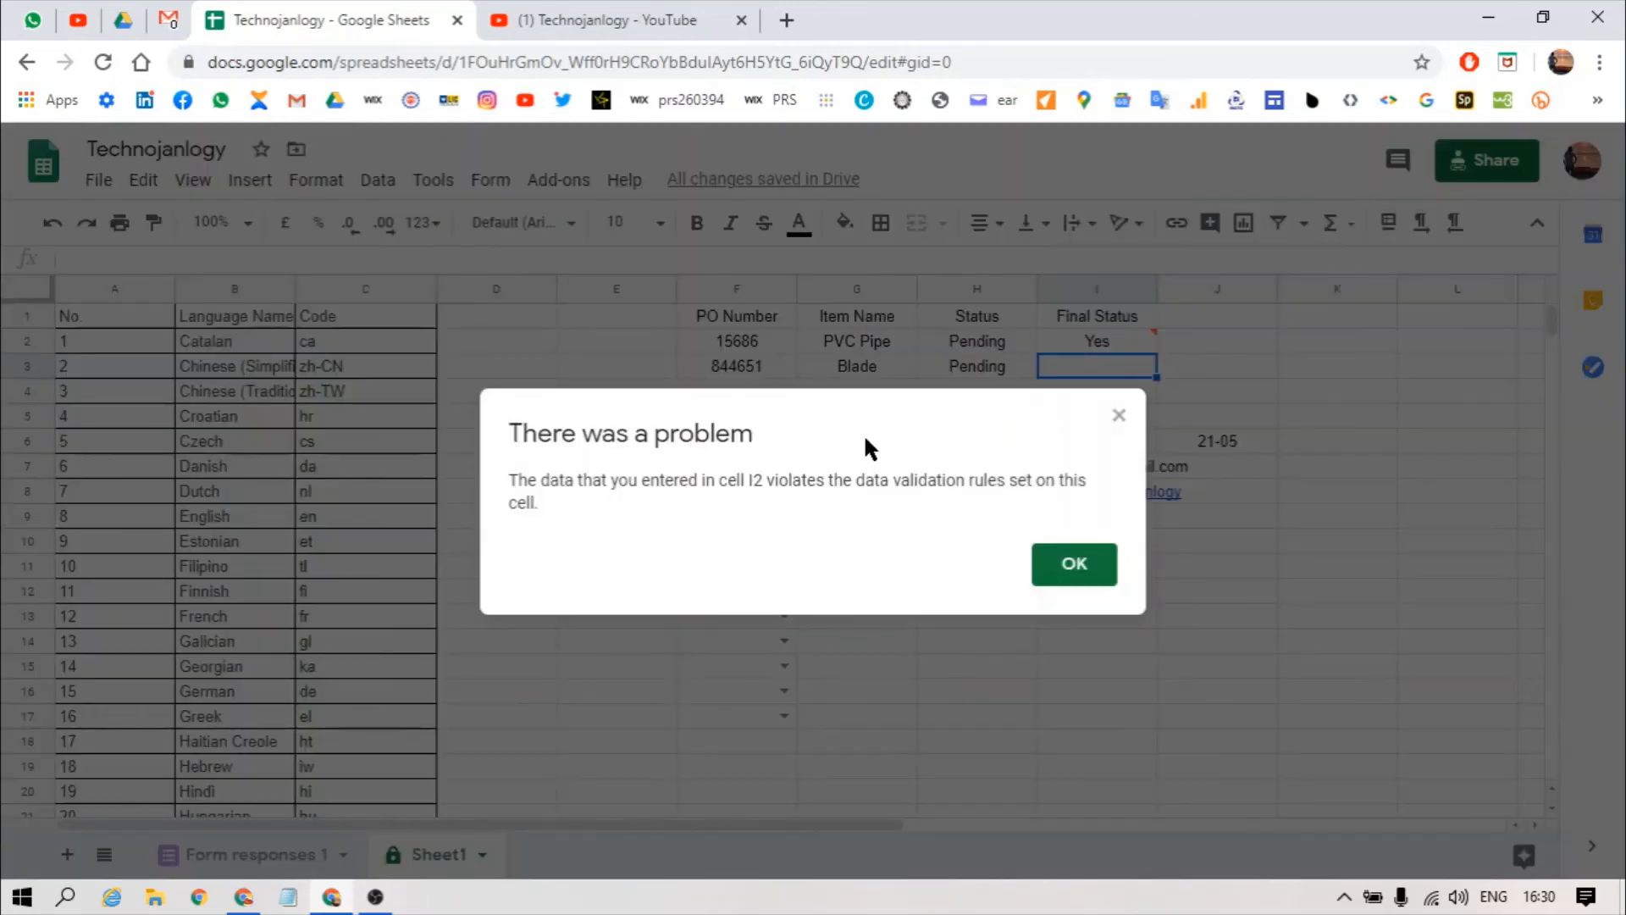
pyautogui.click(1061, 564)
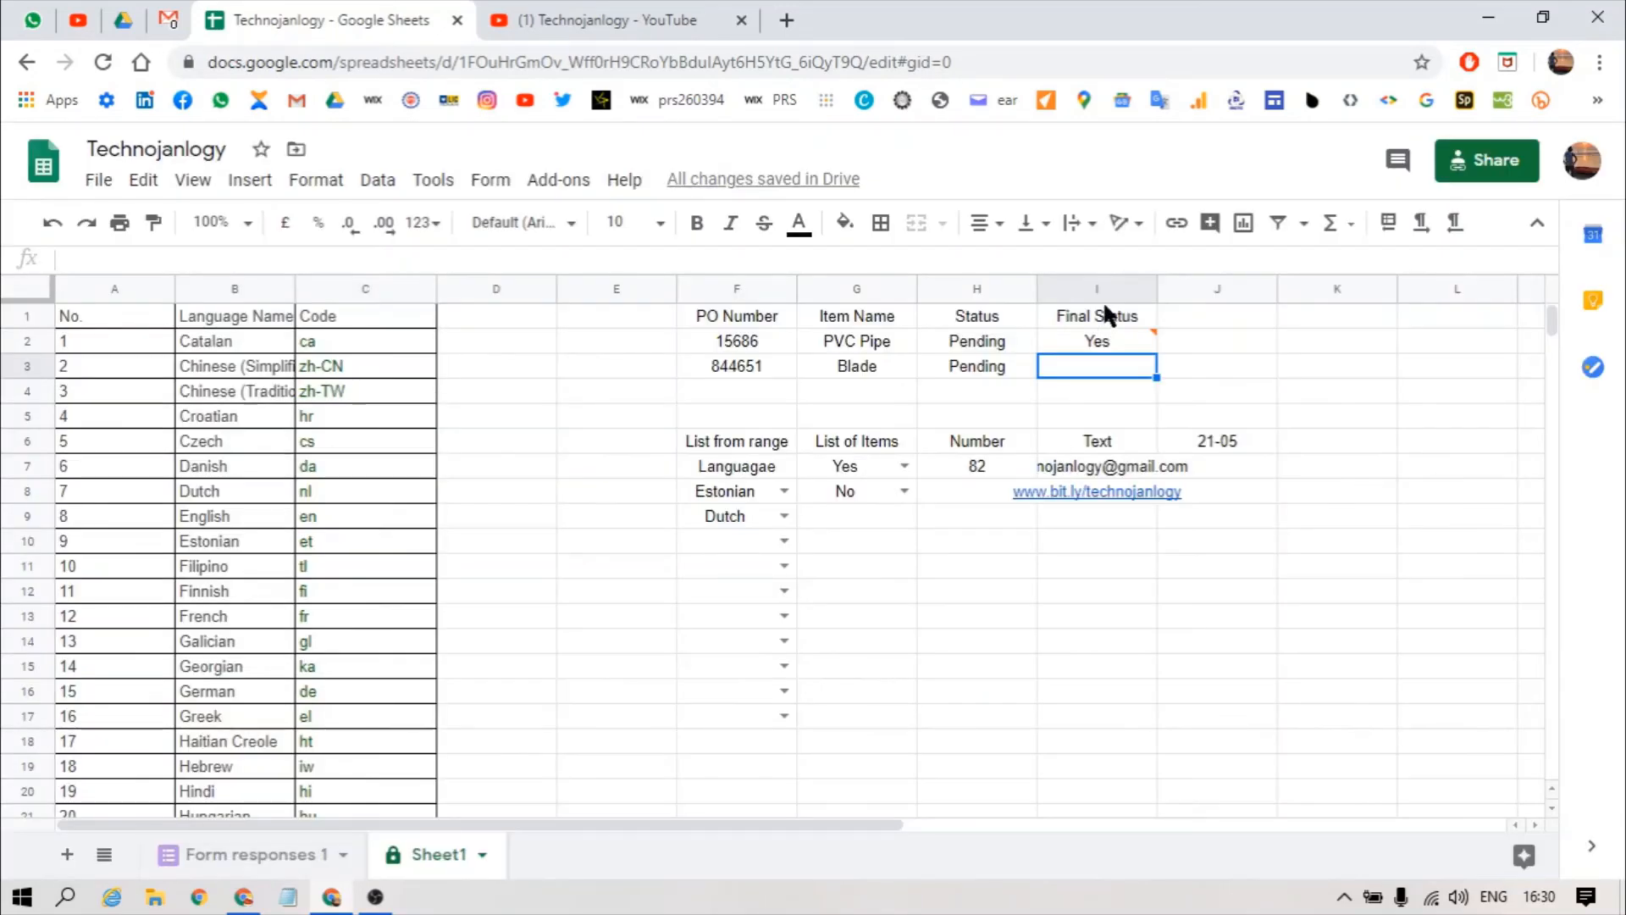
# Step: Reselect cell I2 and reopen its data validation settings
pyautogui.click(1100, 337)
pyautogui.click(959, 336)
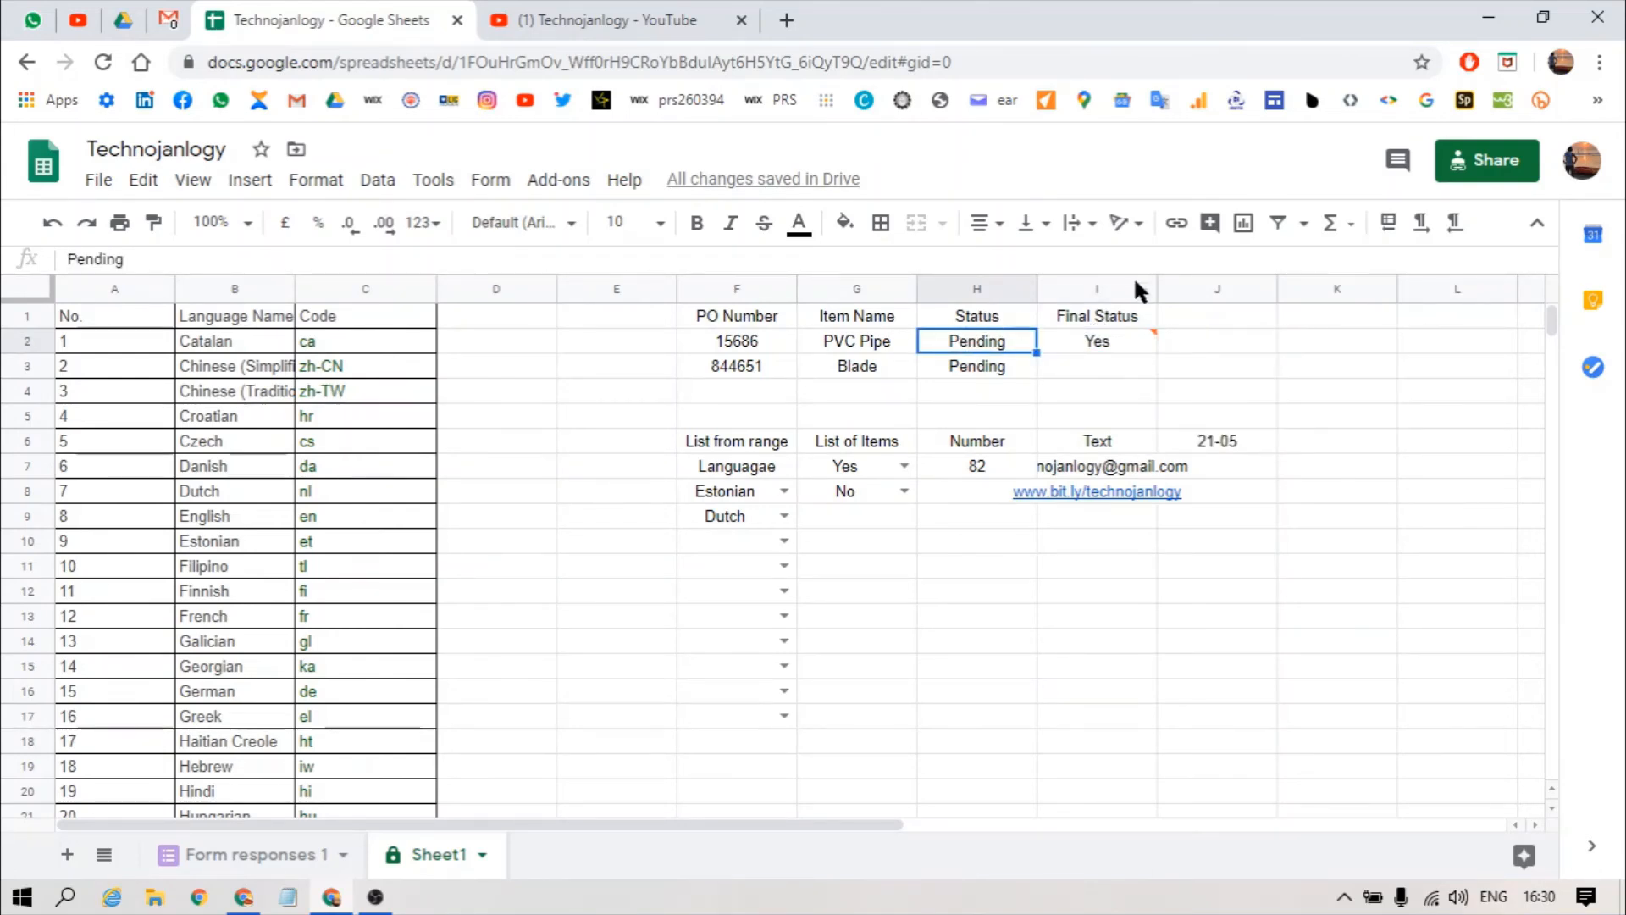
pyautogui.click(1113, 334)
pyautogui.press('Down')
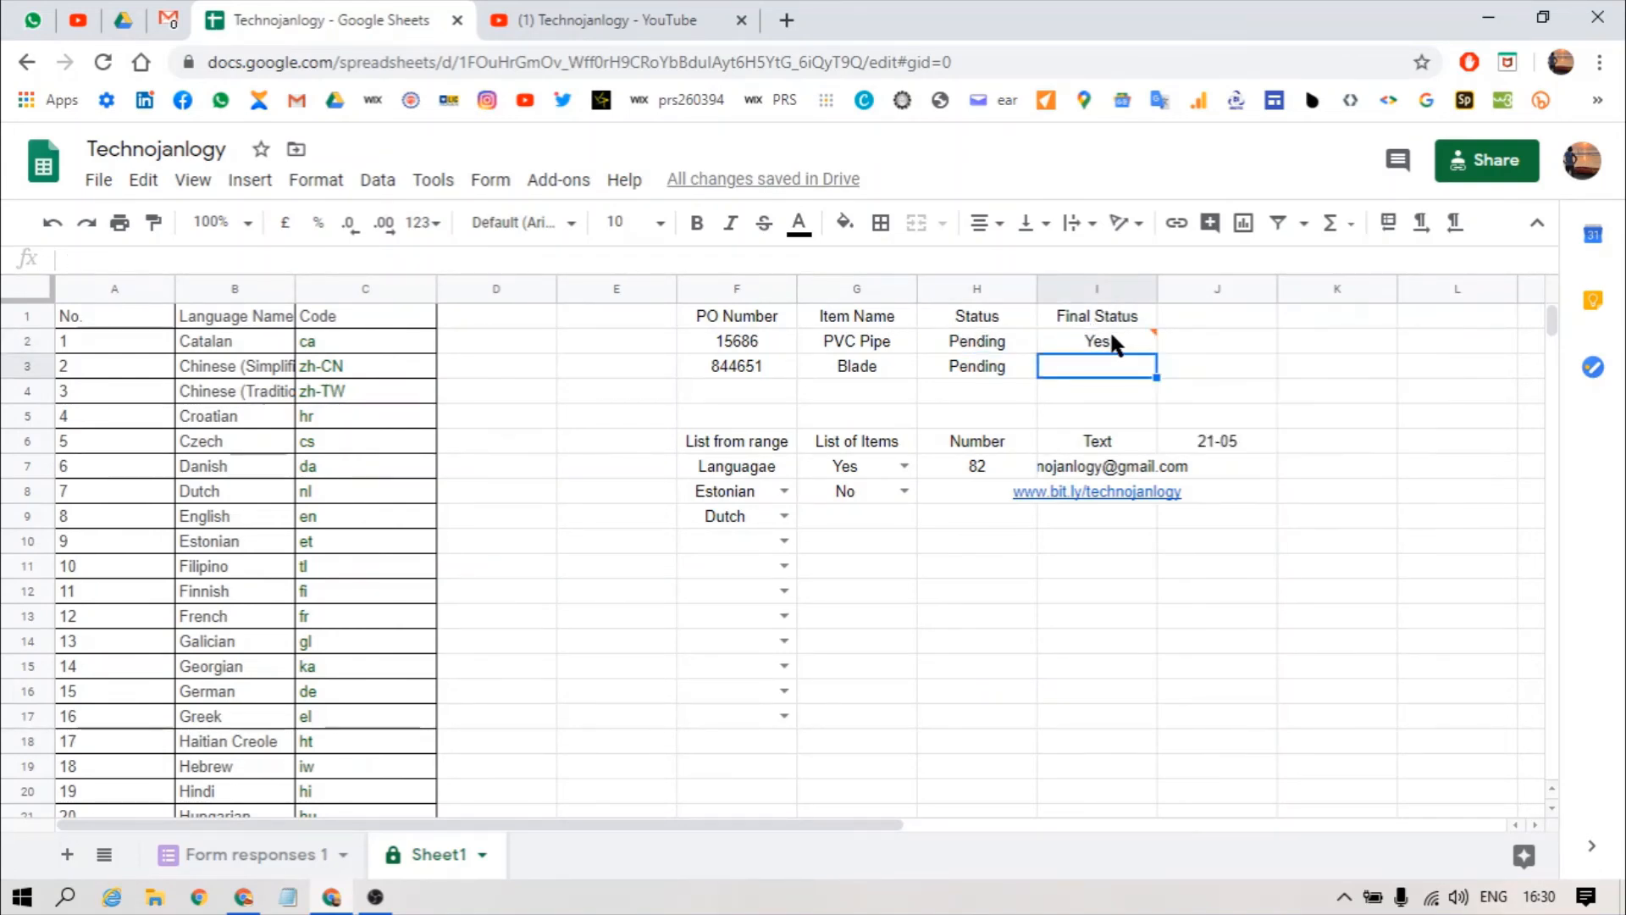
pyautogui.hotkey('shift', 'Down')
pyautogui.press('Up')
pyautogui.press('Up')
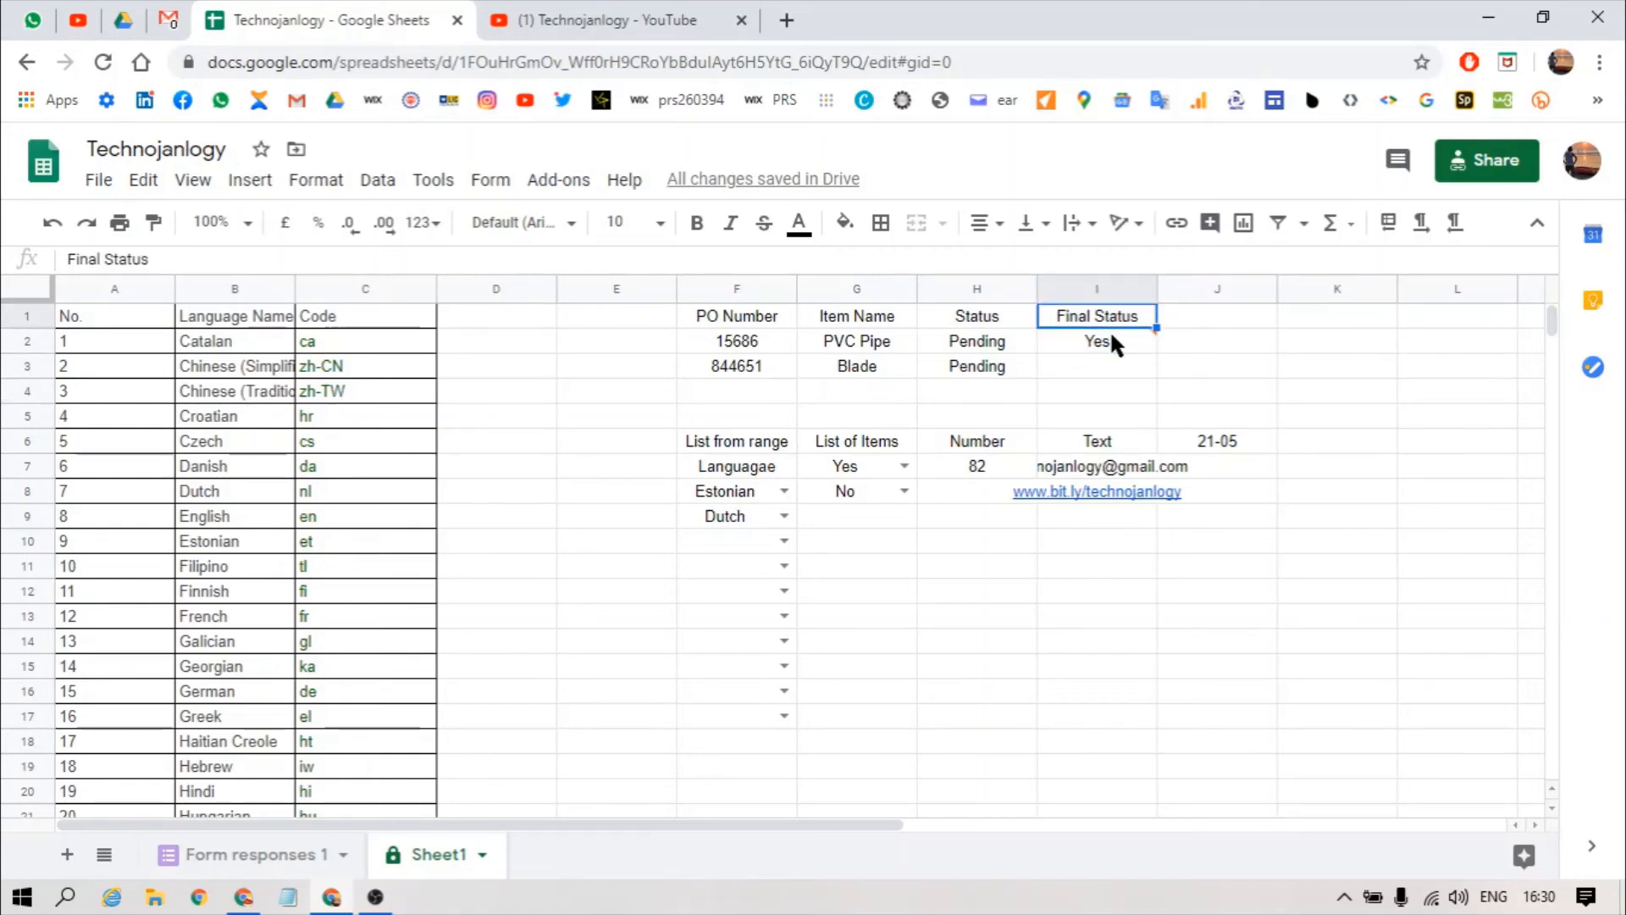
pyautogui.press('Down')
pyautogui.hotkey('alt', 'a')
pyautogui.press('v')
pyautogui.press('v')
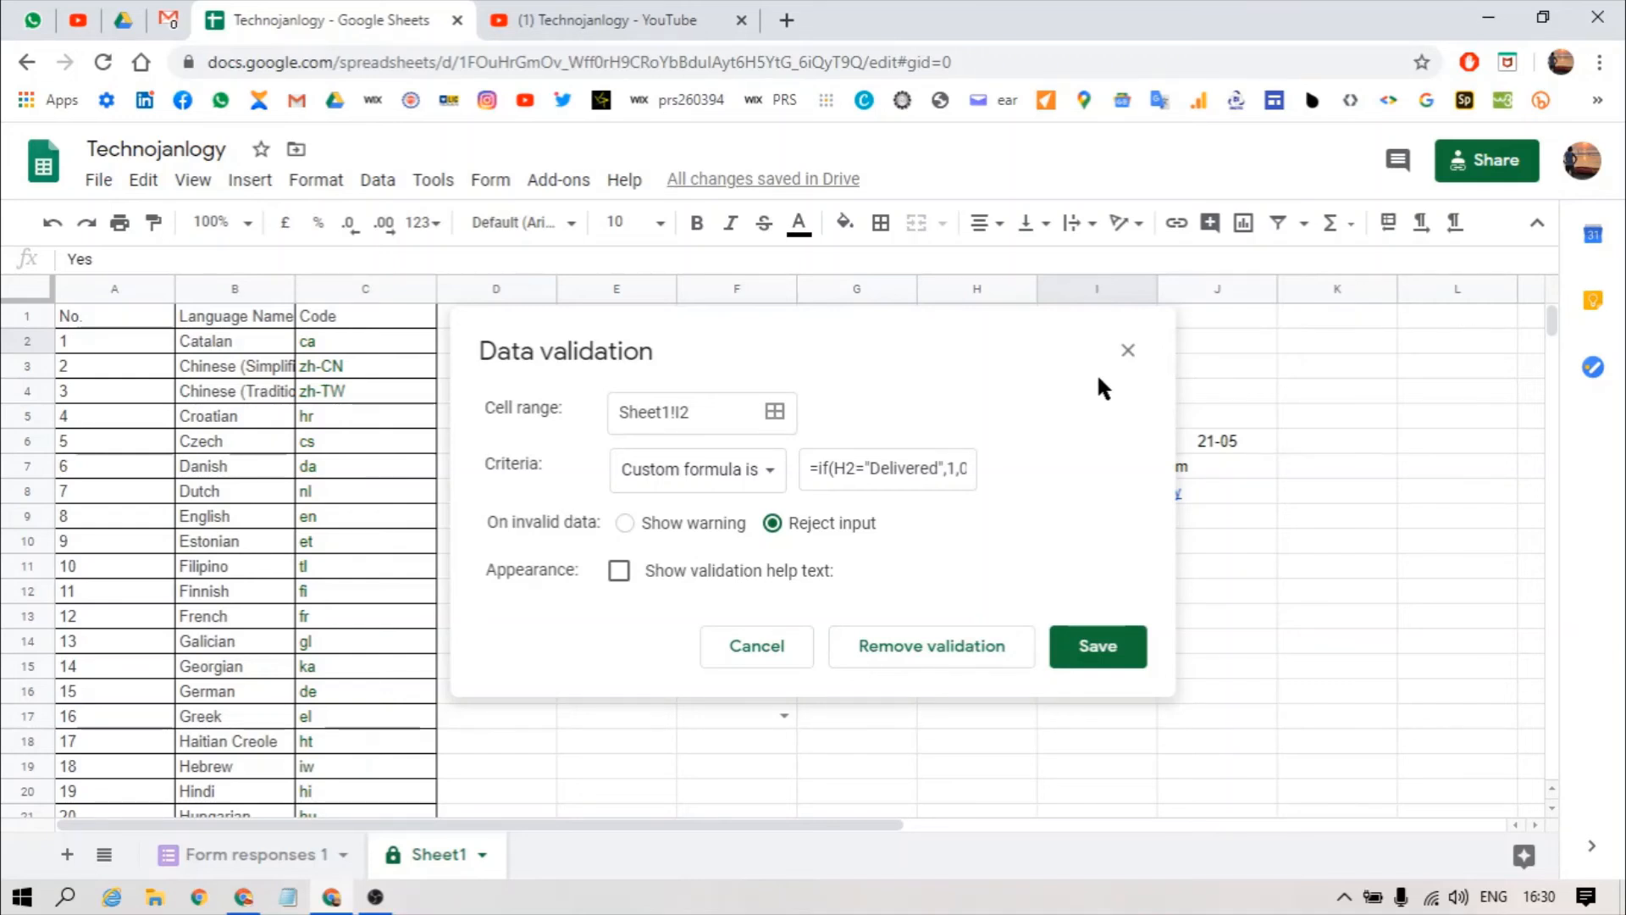
# Step: Glance at the criteria list, then cancel I2's dialog leaving the custom-formula rule unchanged
pyautogui.click(711, 474)
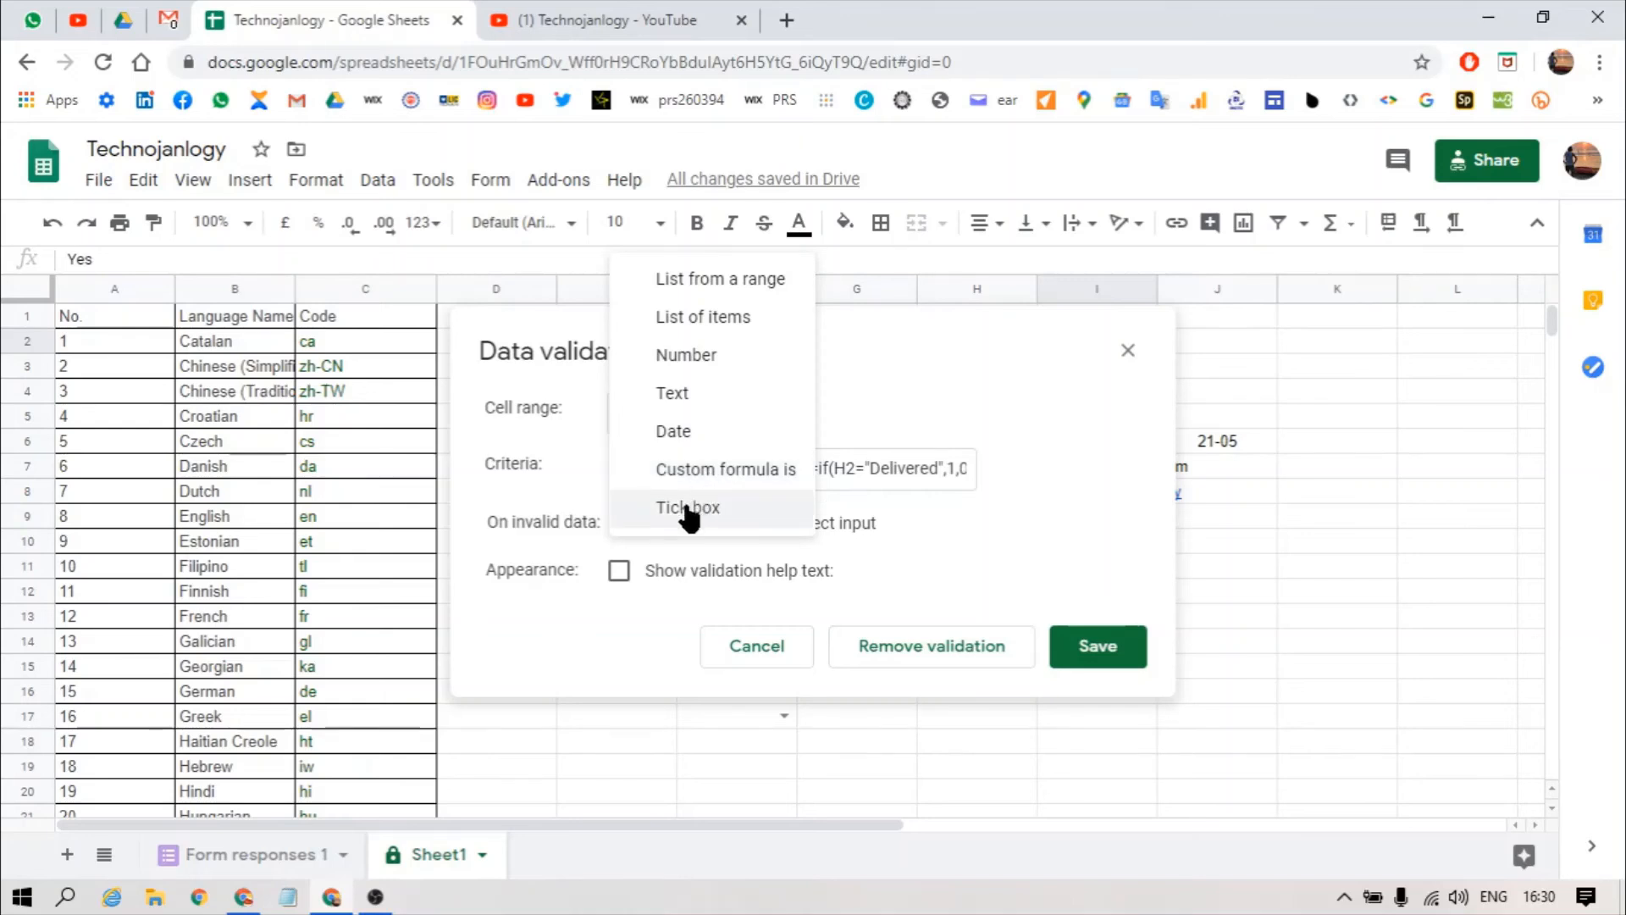
pyautogui.press('Escape')
pyautogui.click(778, 652)
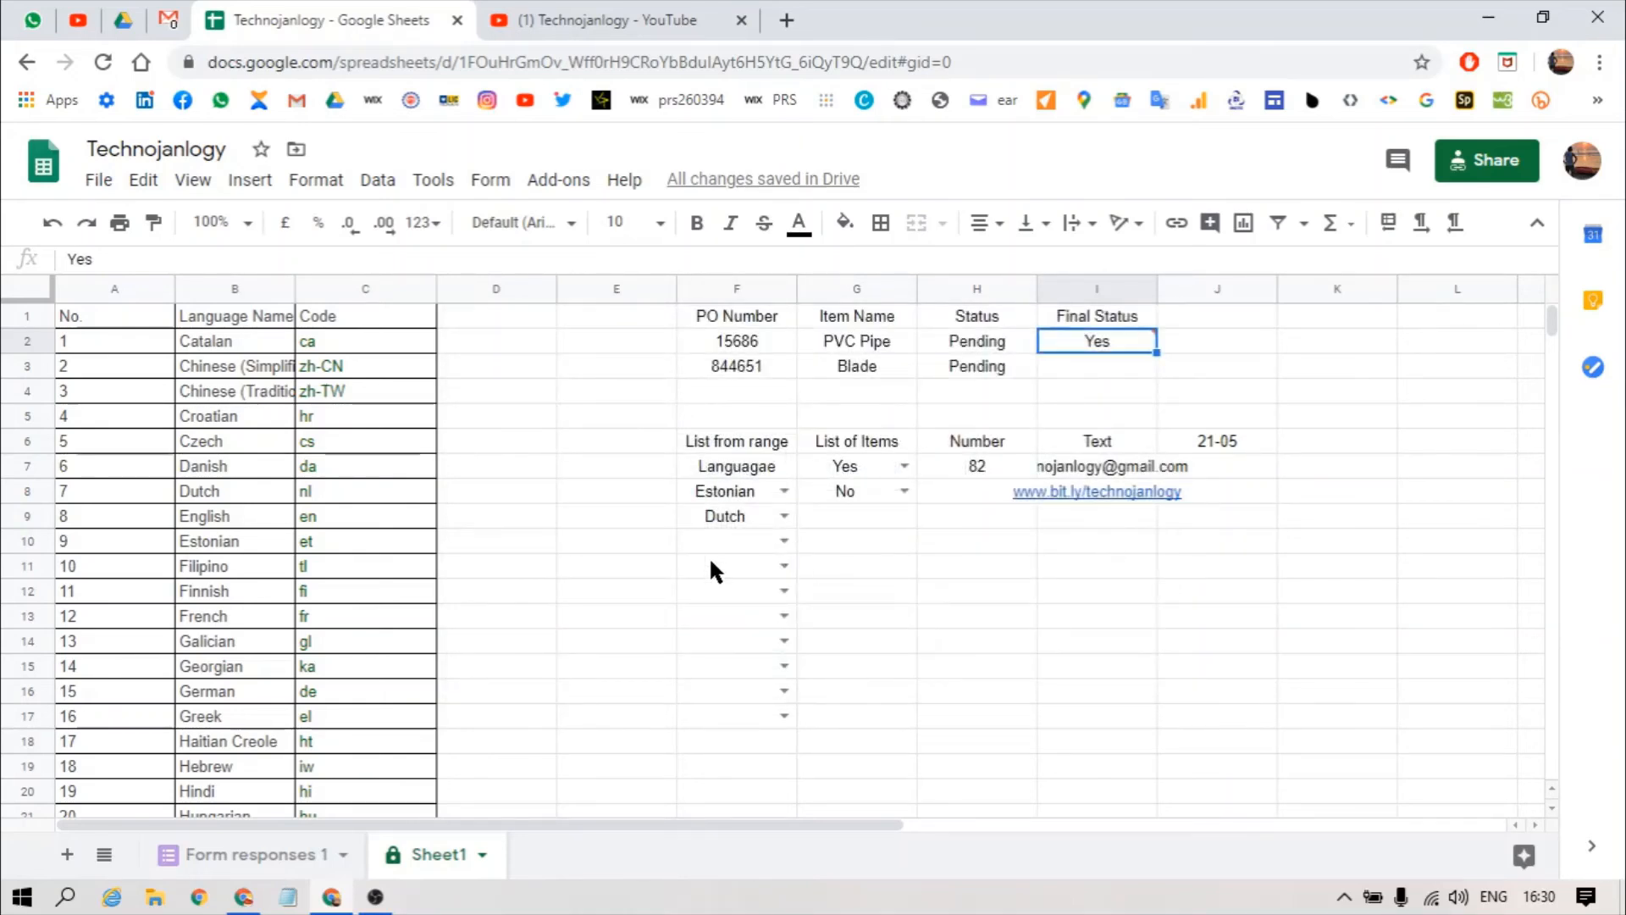
# Step: Apply a Tick box validation rule to range J2:J3 and save it
pyautogui.click(1196, 339)
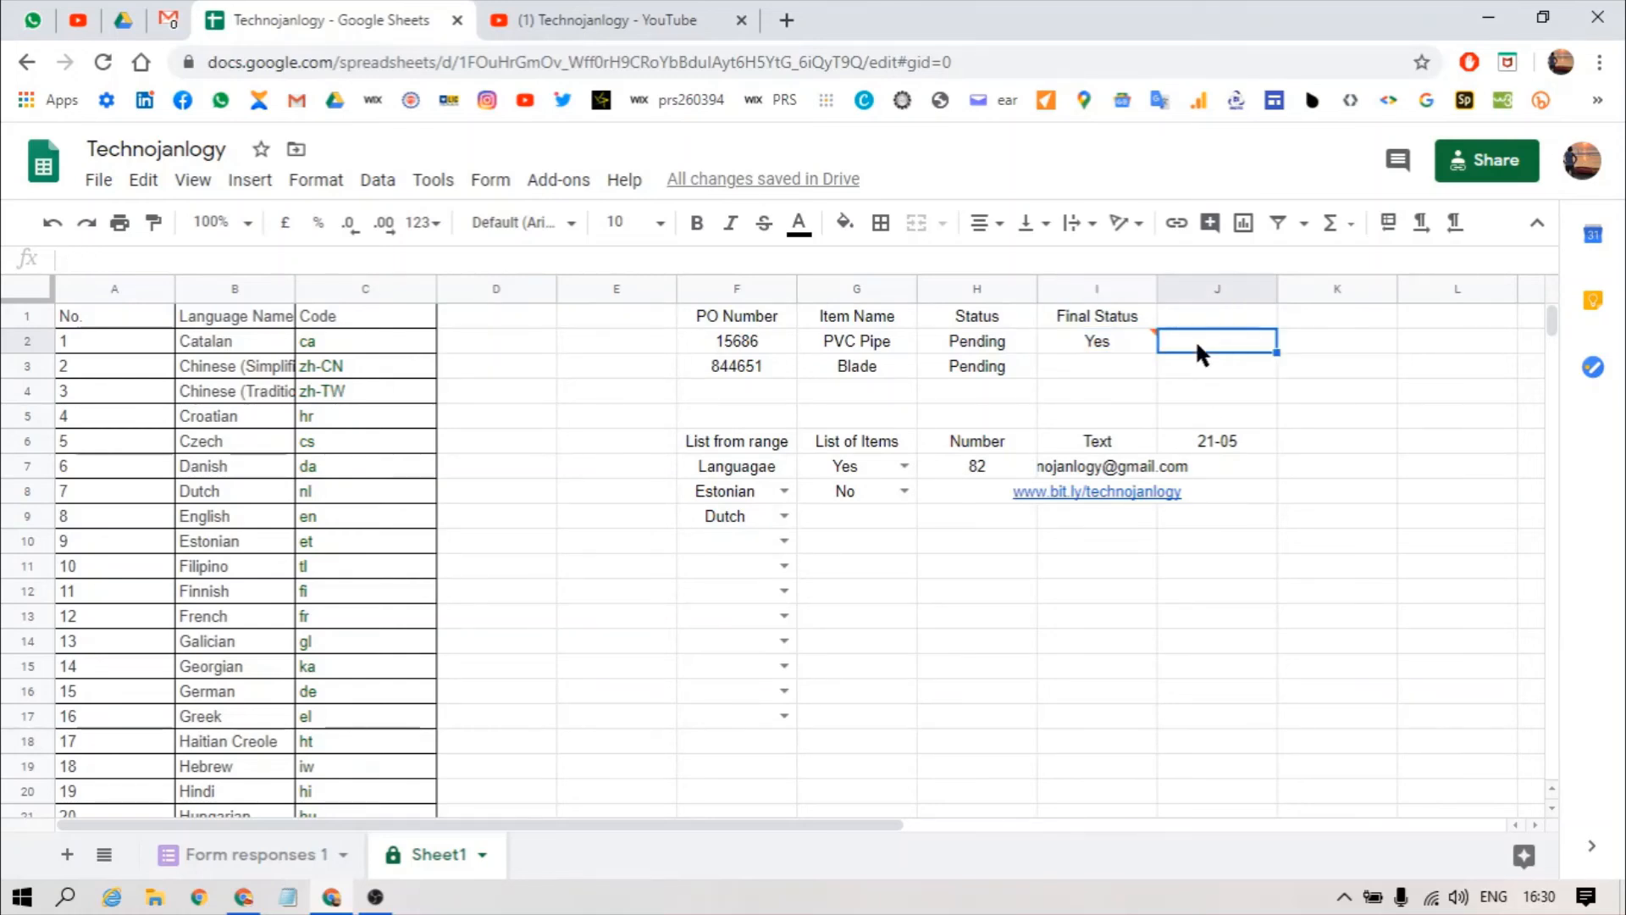
pyautogui.hotkey('alt', 'd')
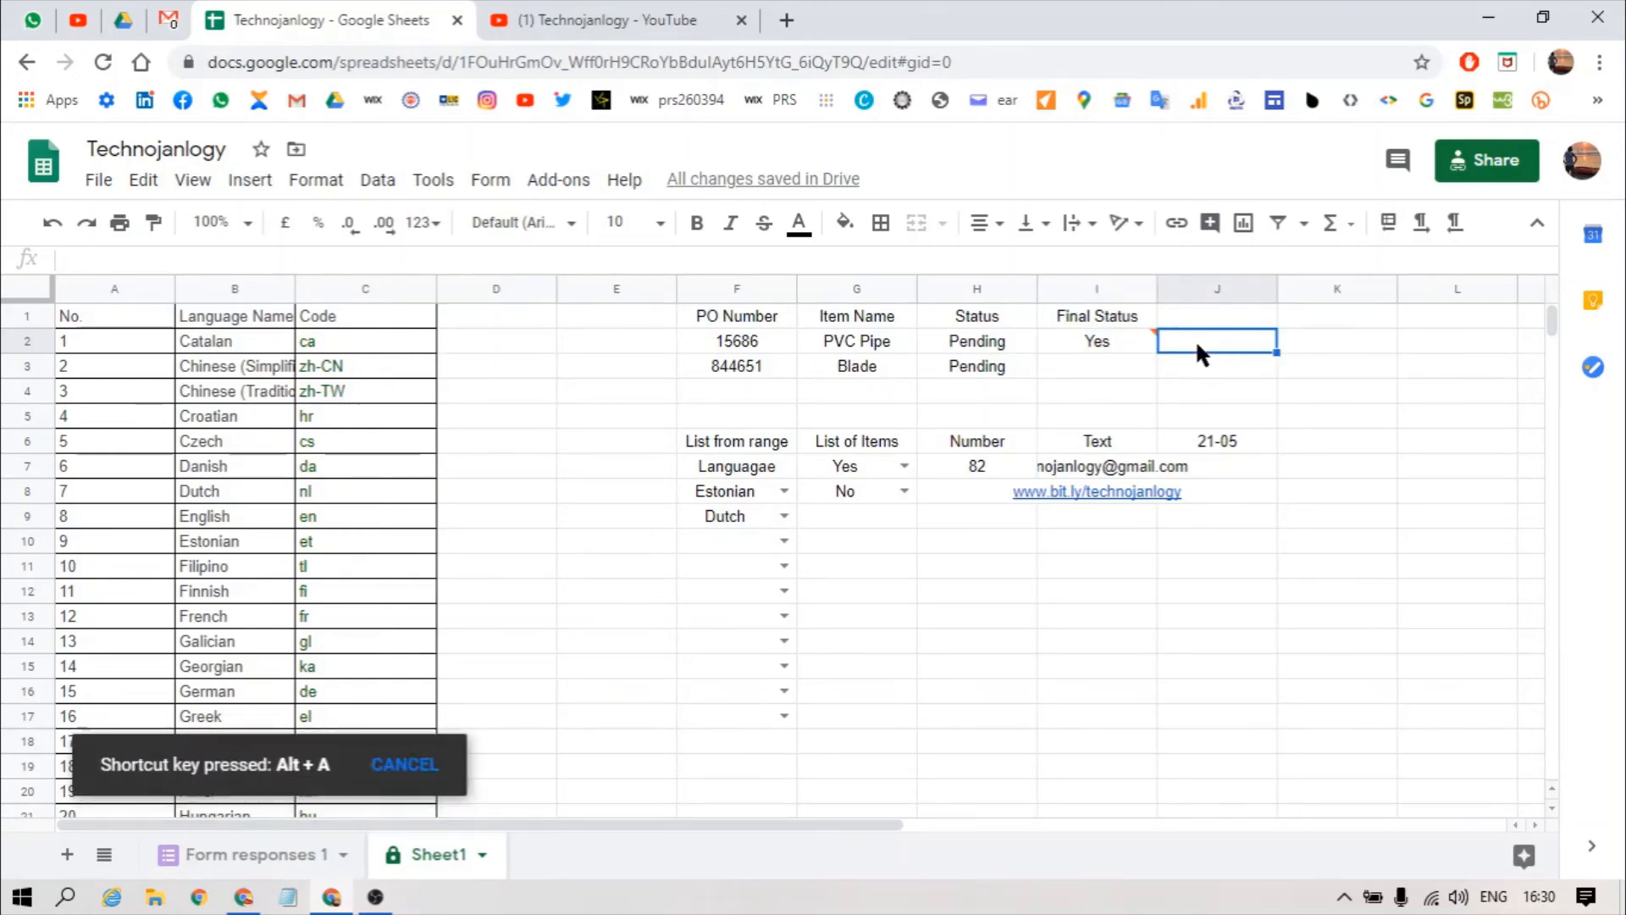
pyautogui.press('v')
pyautogui.click(716, 395)
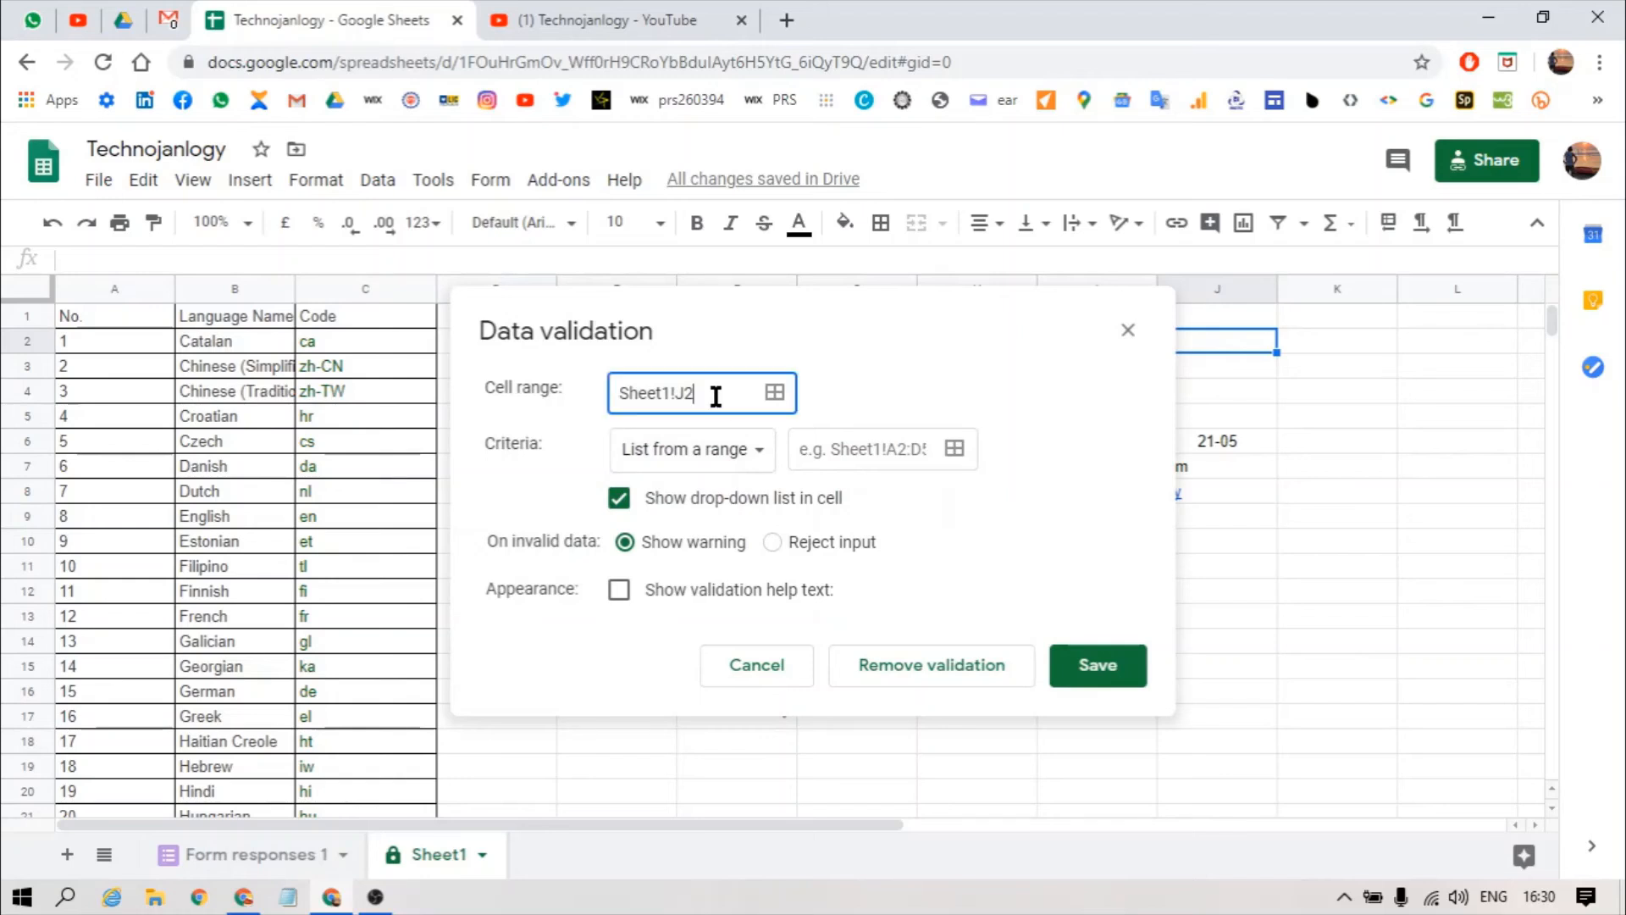
pyautogui.write(':j3')
pyautogui.click(726, 450)
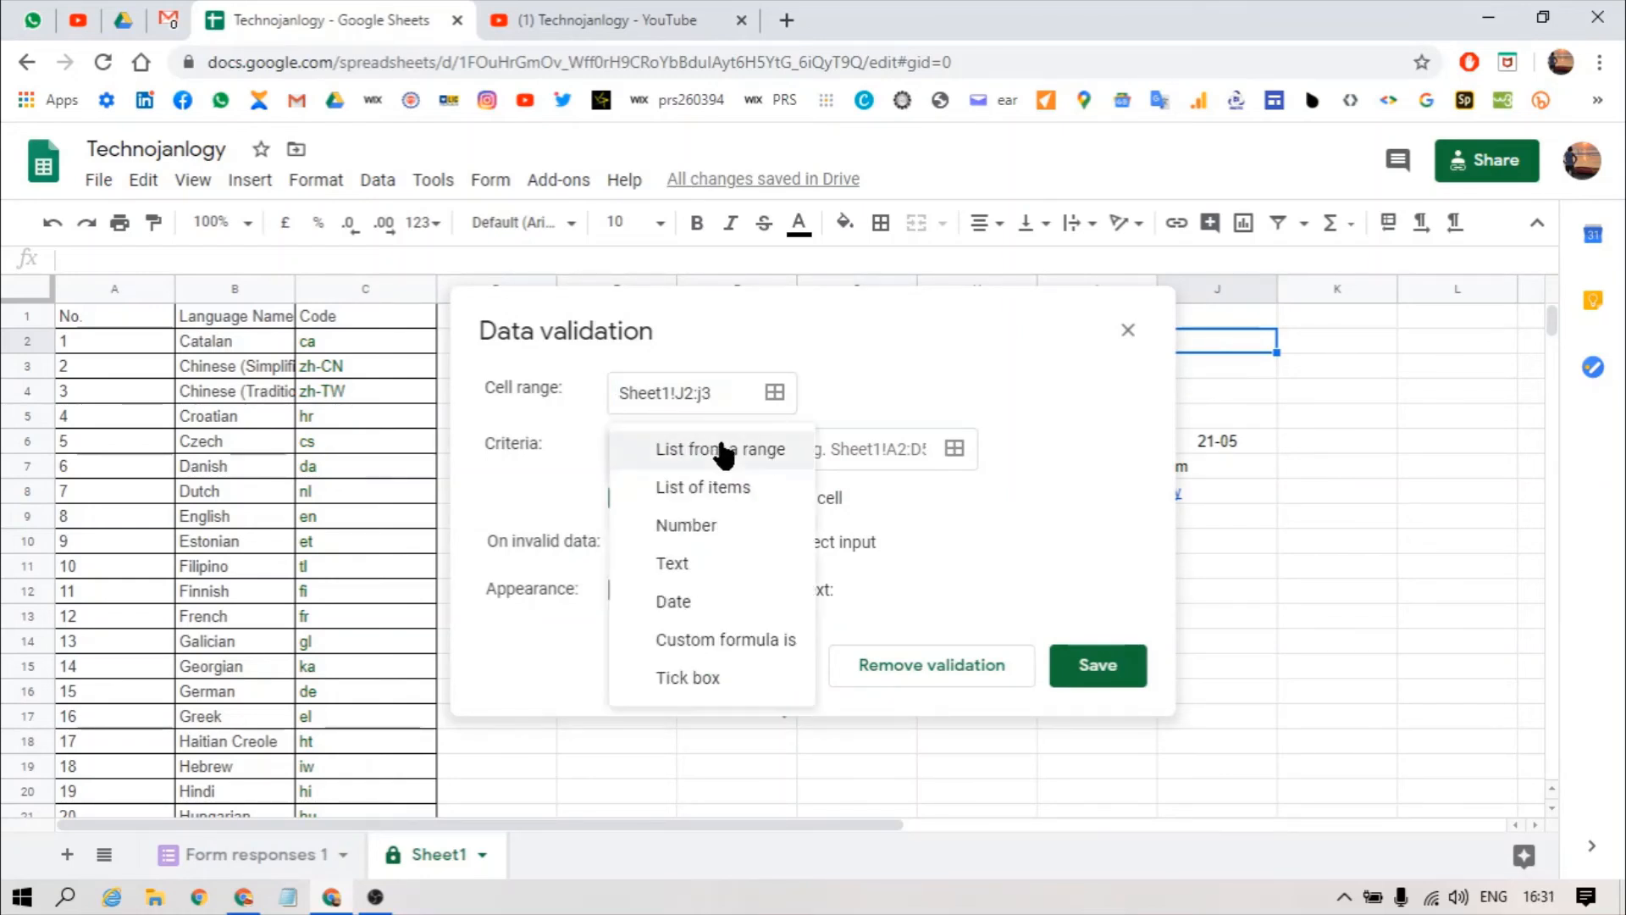
pyautogui.click(662, 676)
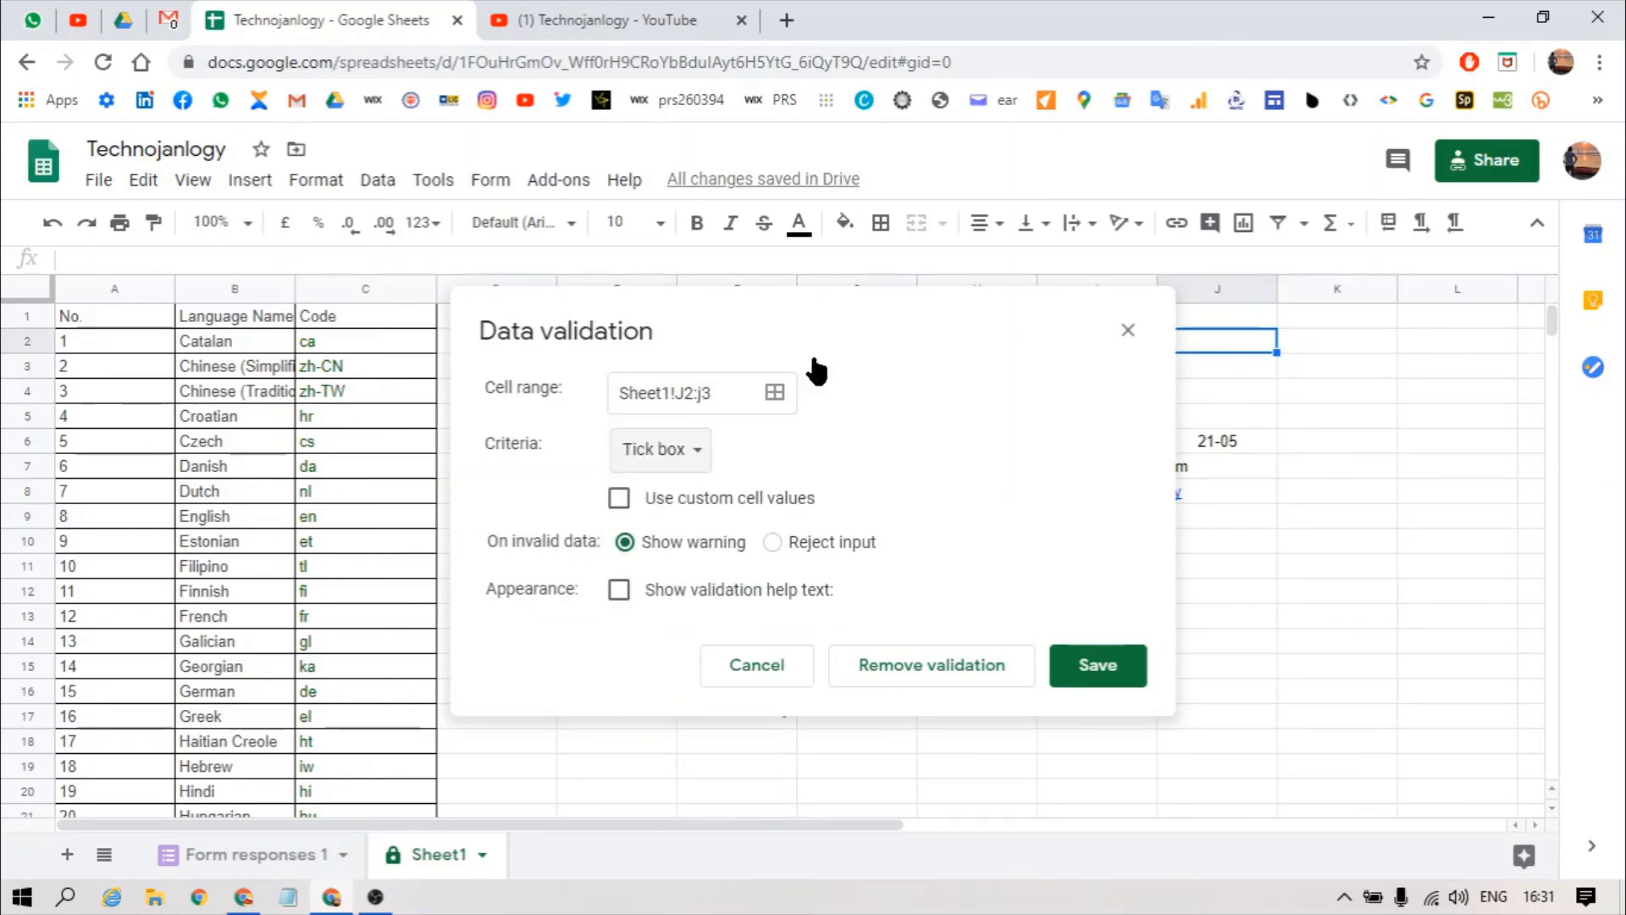
pyautogui.click(1071, 667)
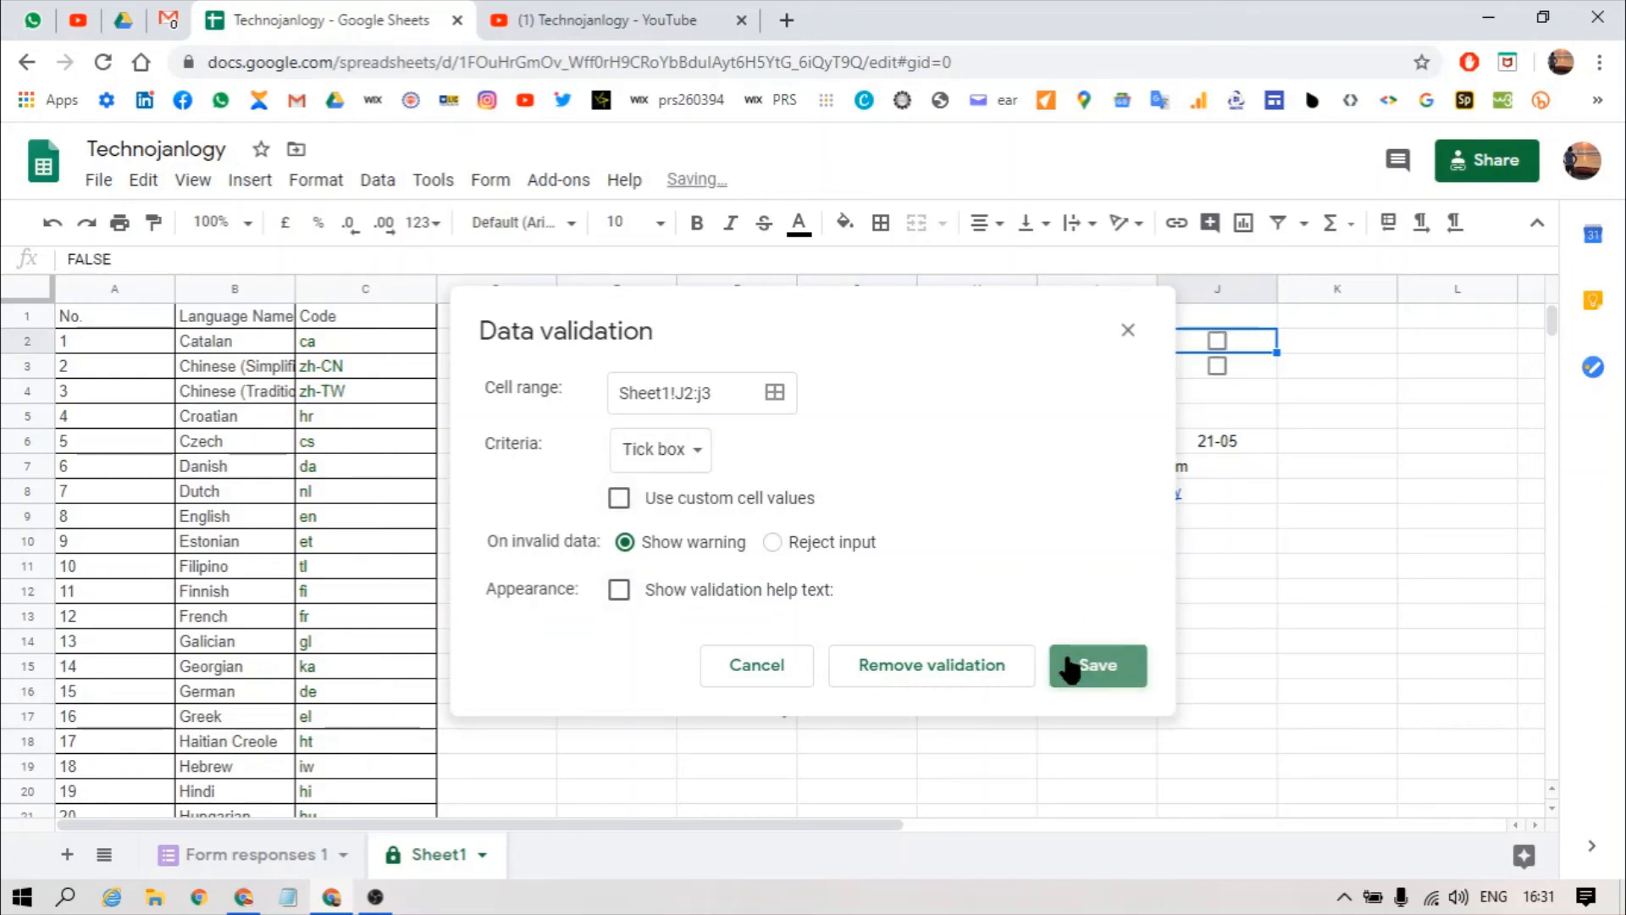
# Step: Add the heading Status in J1 and tick the box in J2
pyautogui.click(1232, 314)
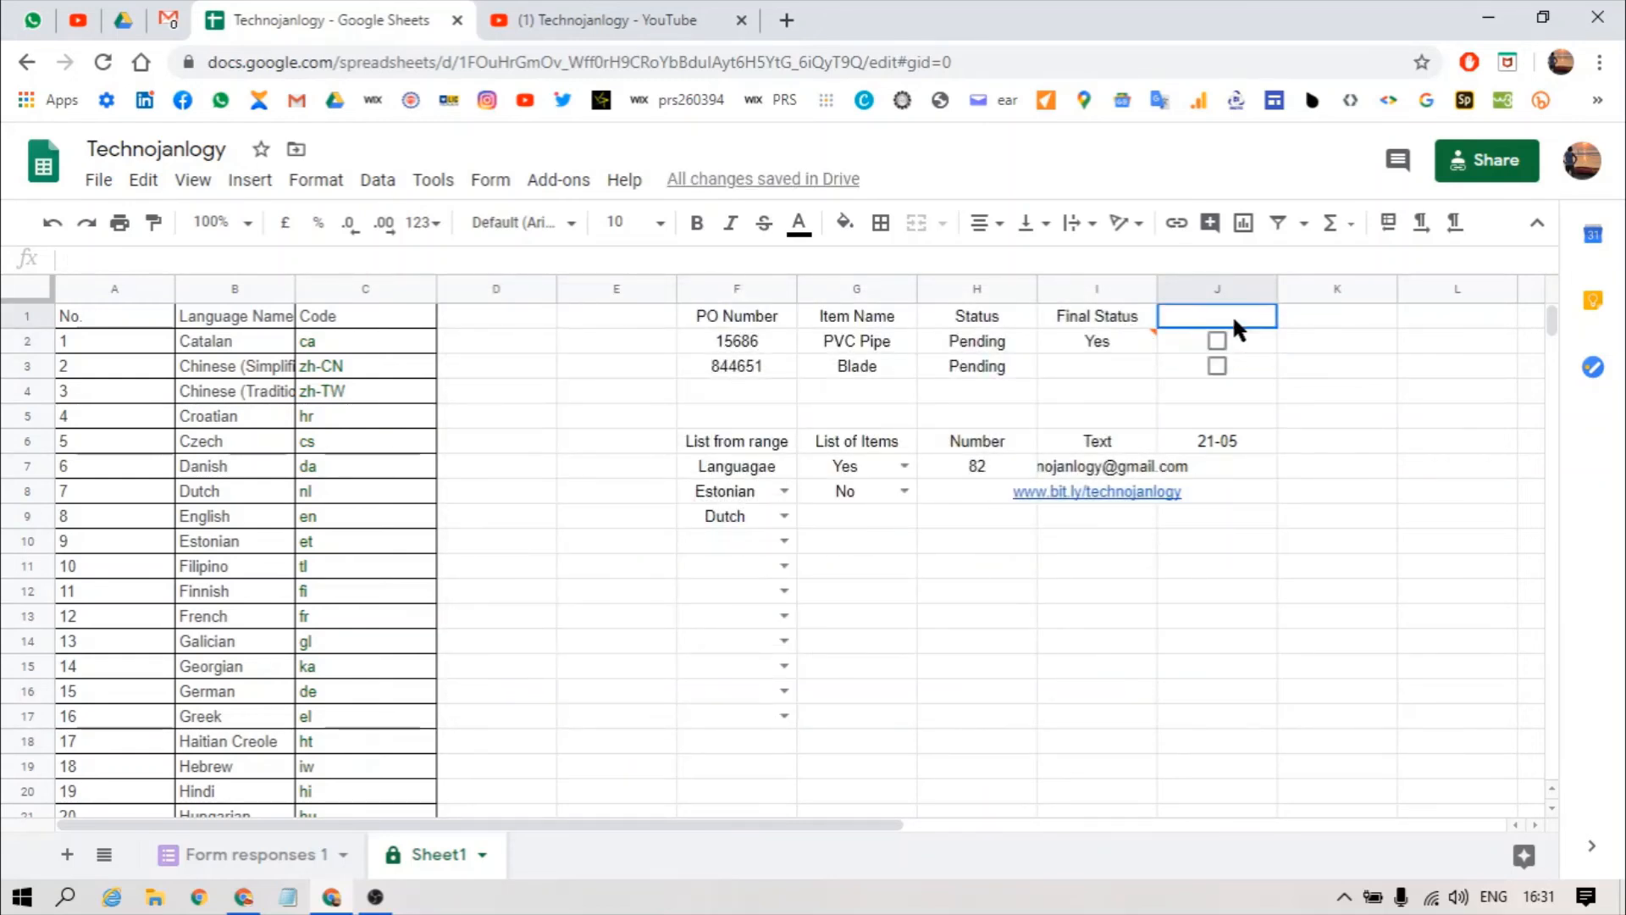
pyautogui.write('Status')
pyautogui.press('Return')
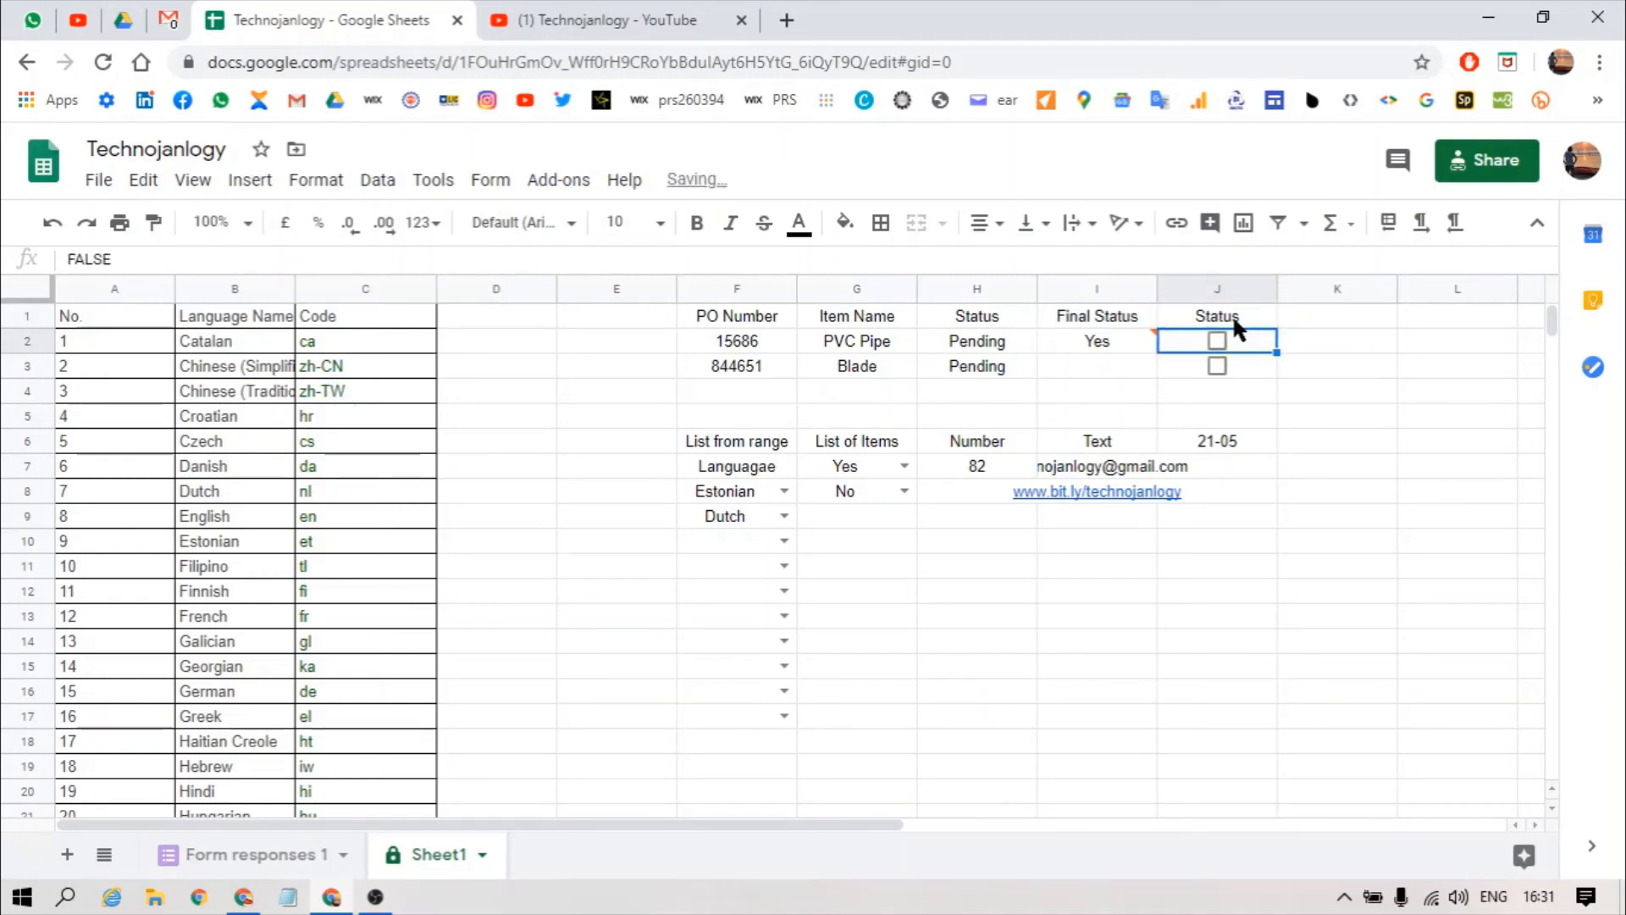
pyautogui.click(1219, 343)
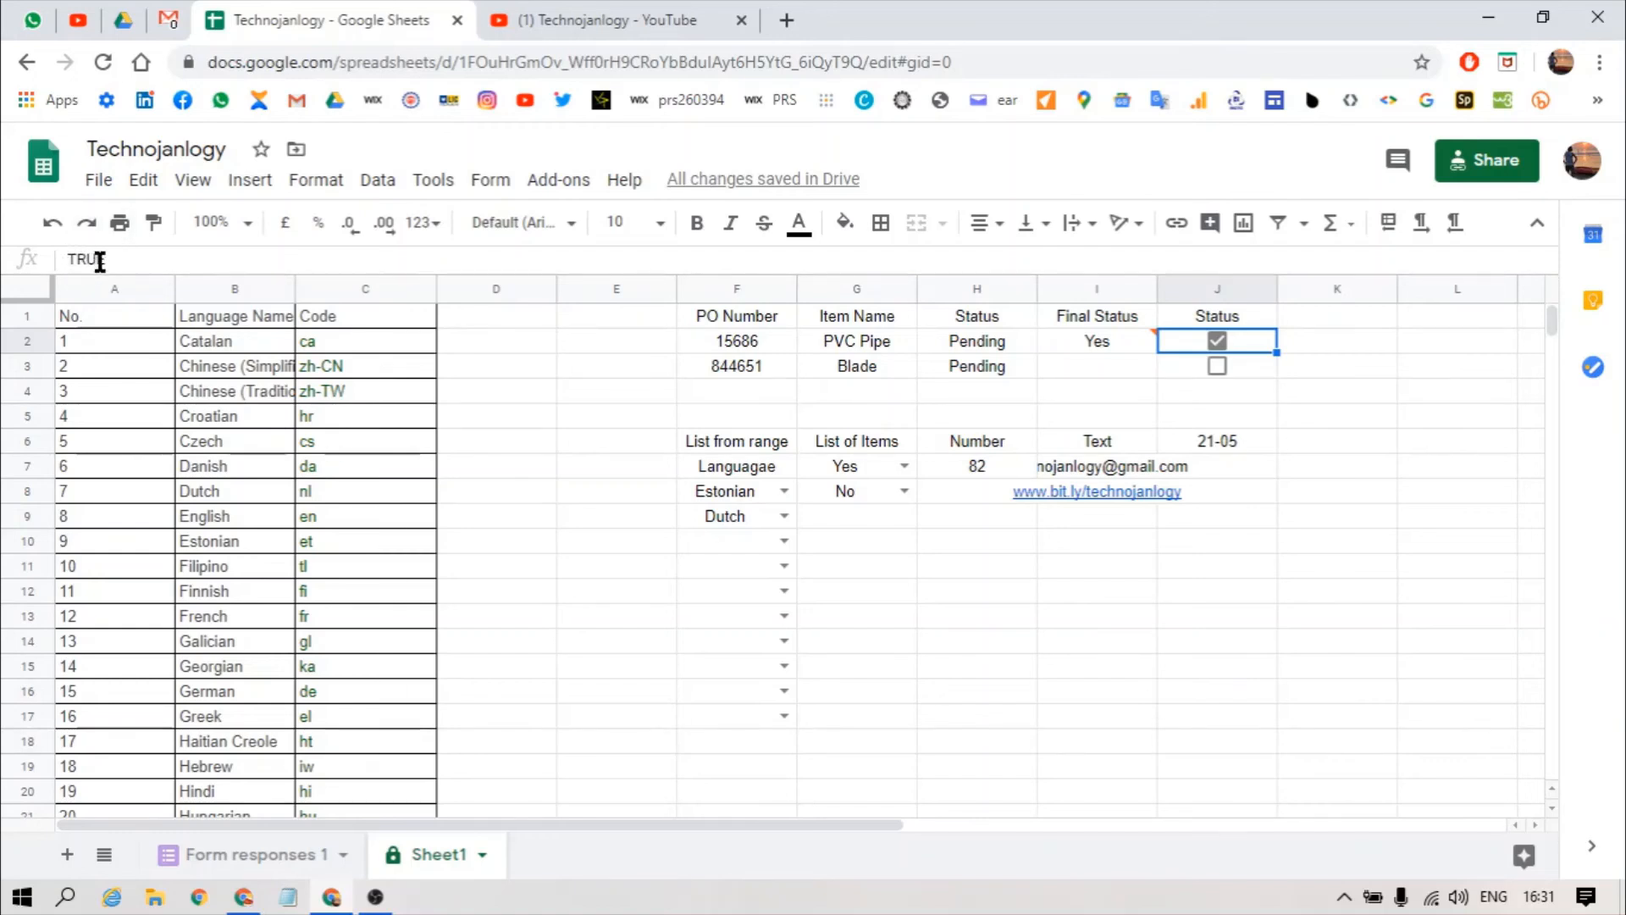
# Step: Tick and then untick the J3 box so only J2 stays ticked
pyautogui.click(1217, 366)
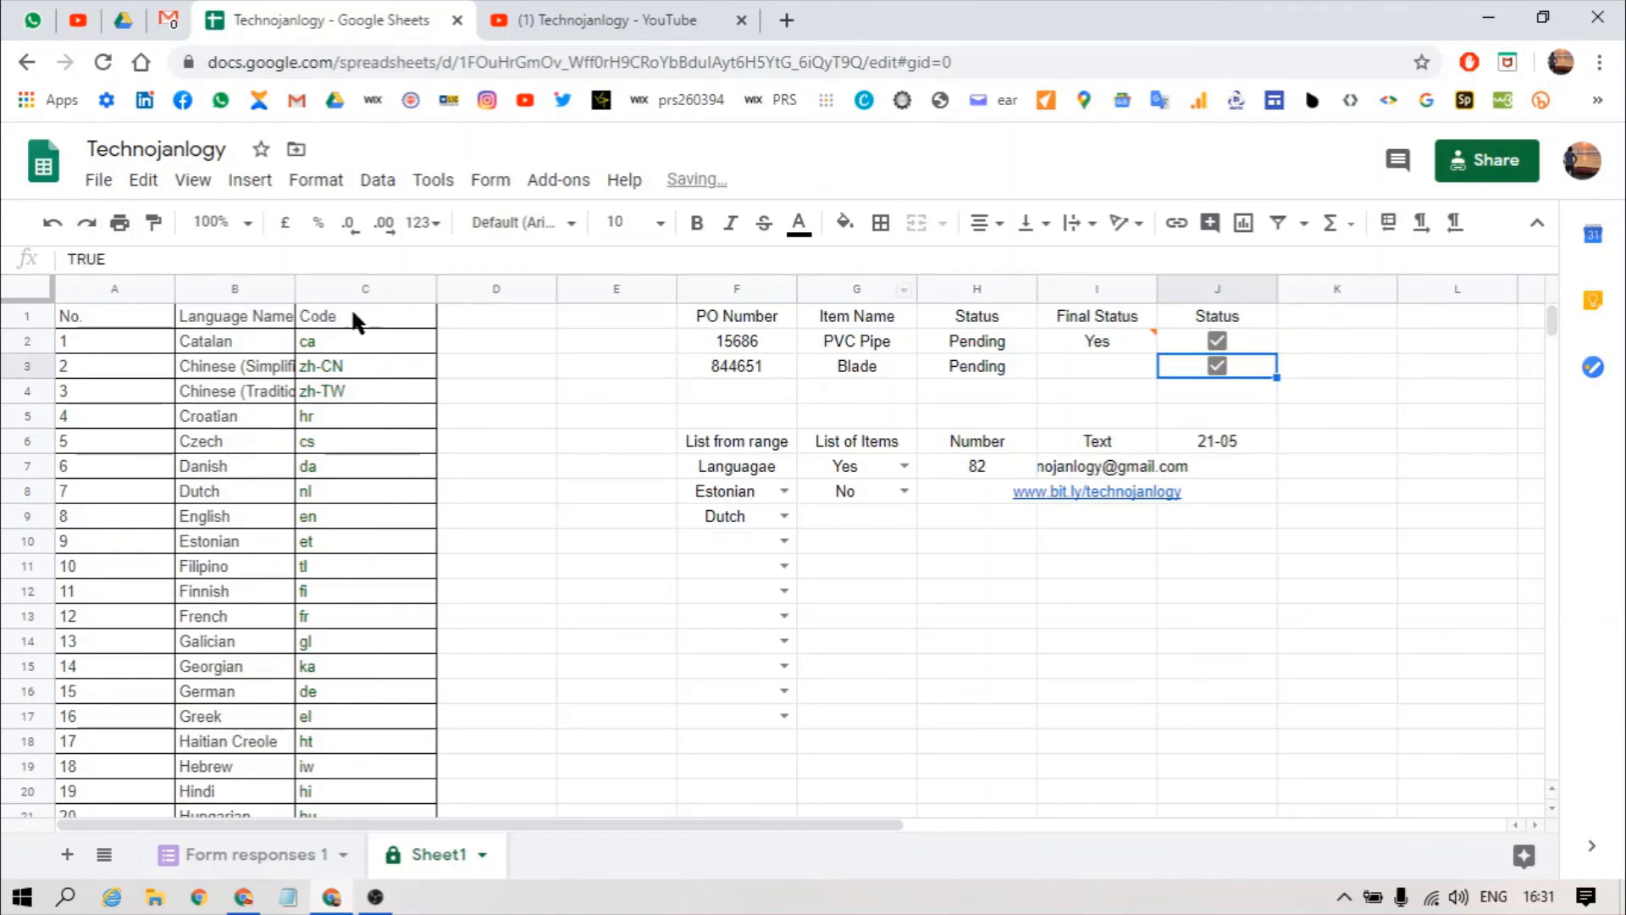
pyautogui.press('space')
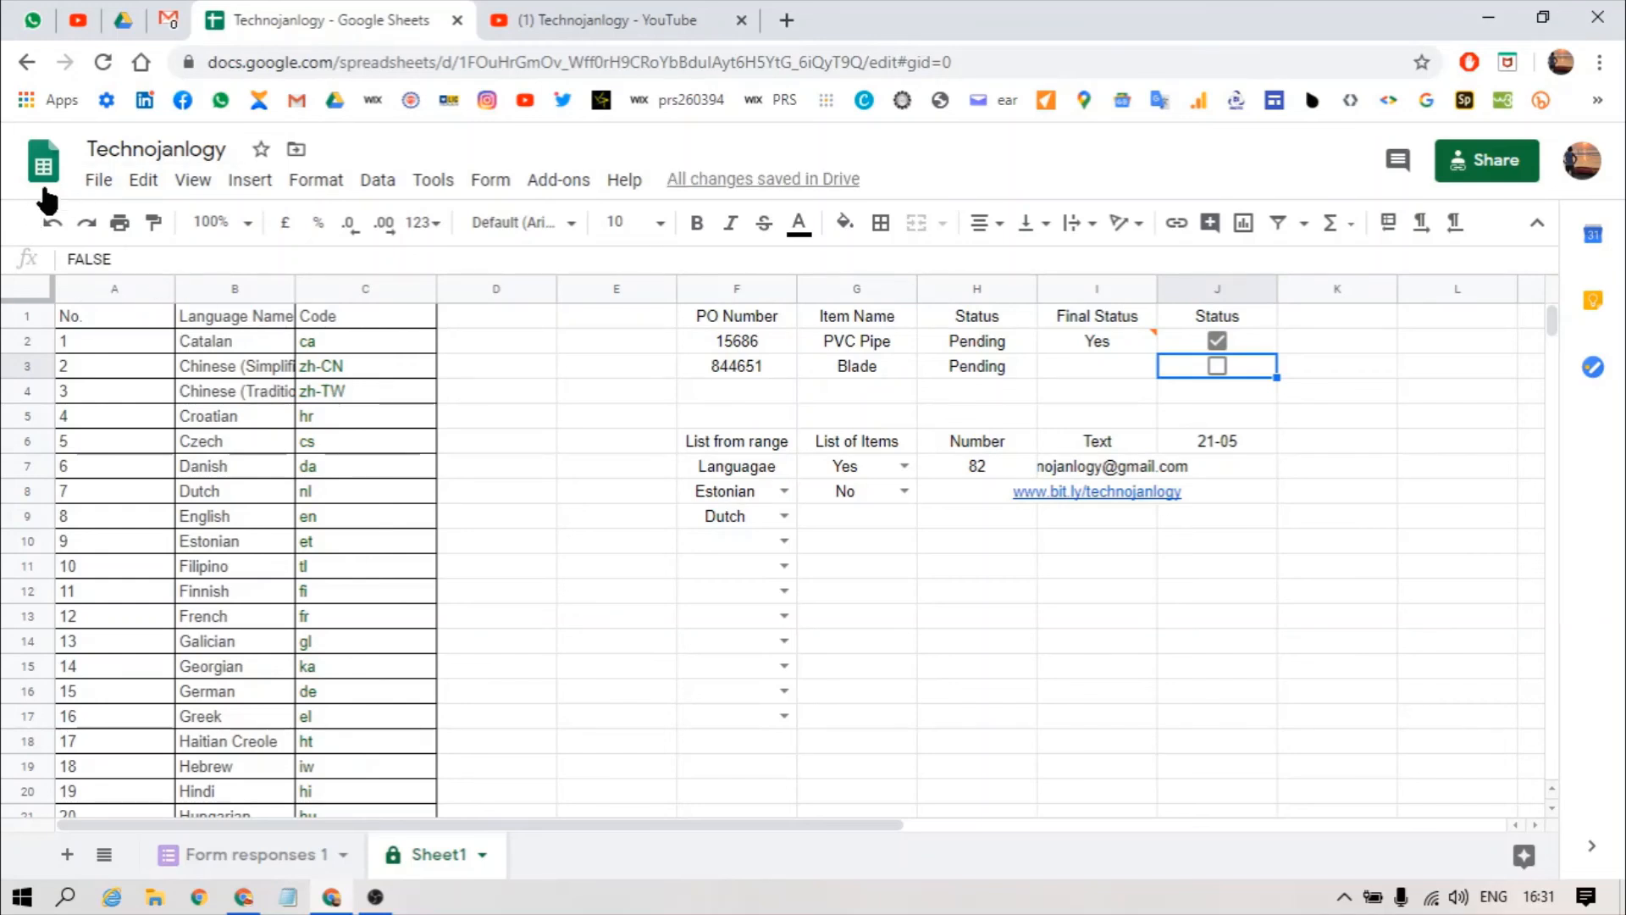
pyautogui.click(1247, 333)
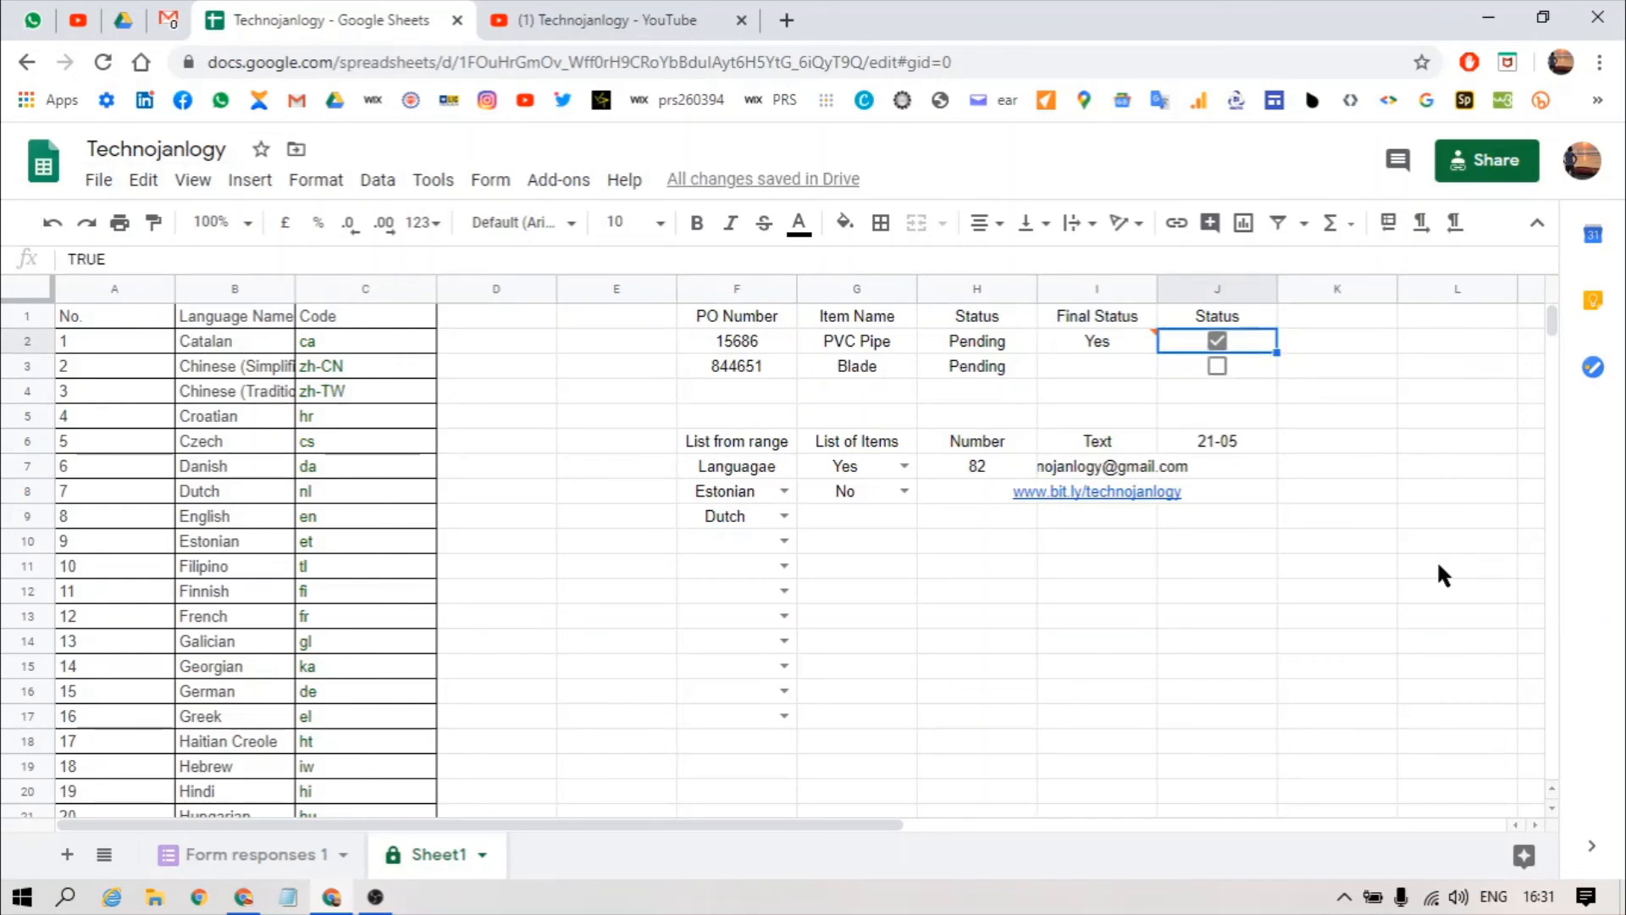
pyautogui.press('Up')
pyautogui.press('Left')
pyautogui.press('Left')
pyautogui.press('Left')
pyautogui.press('Left')
pyautogui.press('Down')
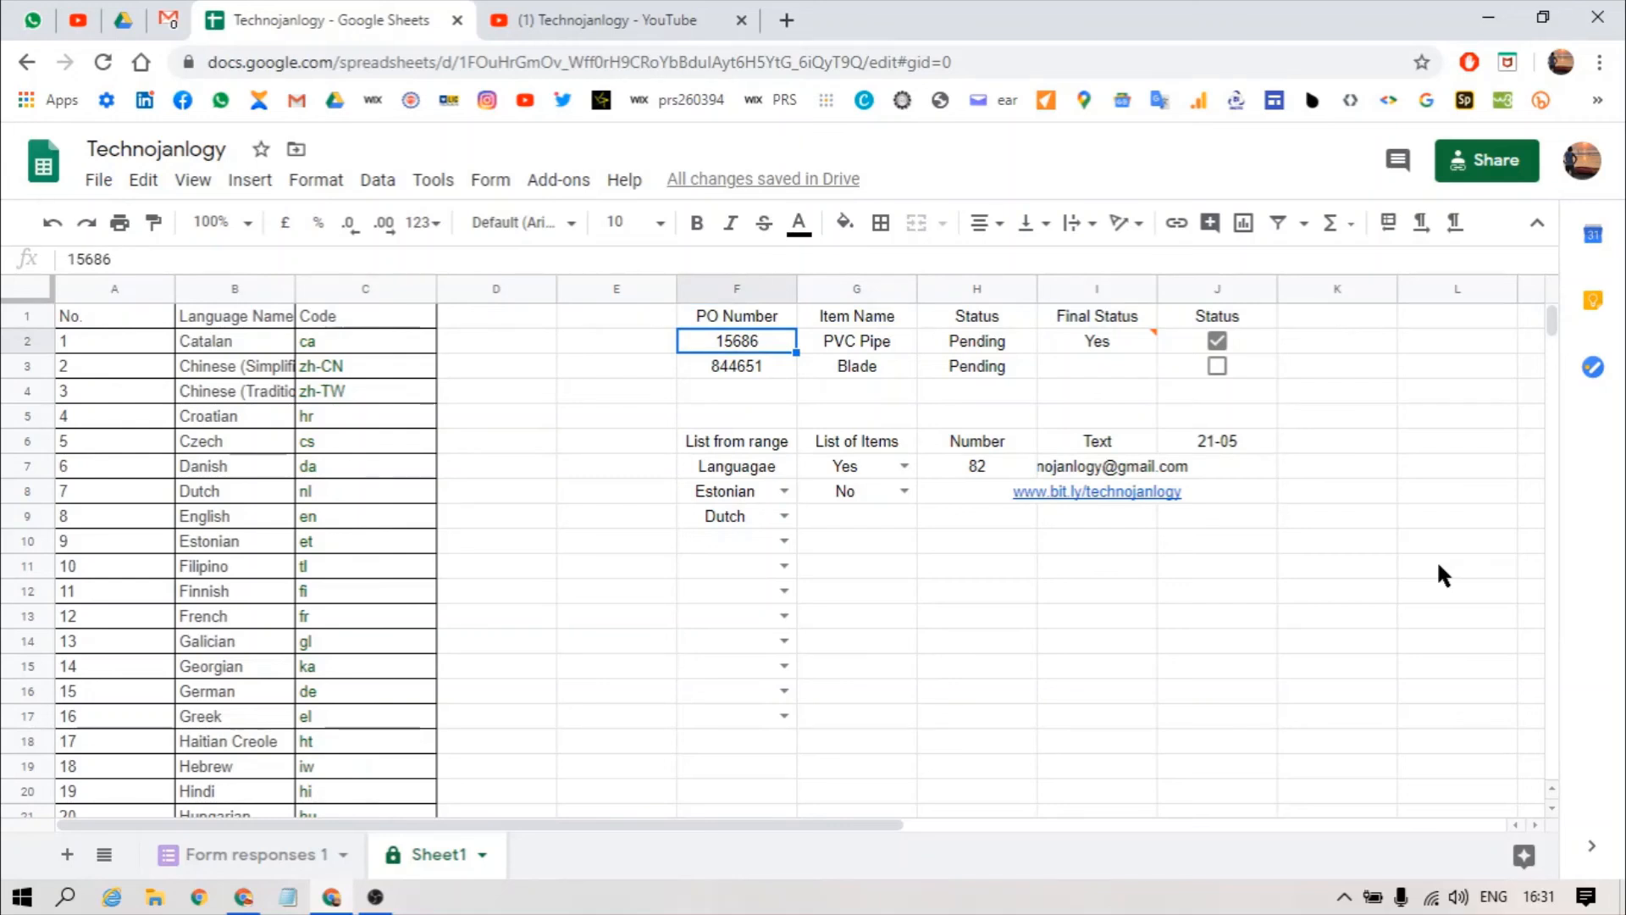
# Step: Label K6 Tickbox and copy the J3 tick box into K7 below it
pyautogui.click(1325, 441)
pyautogui.write('Tickbox')
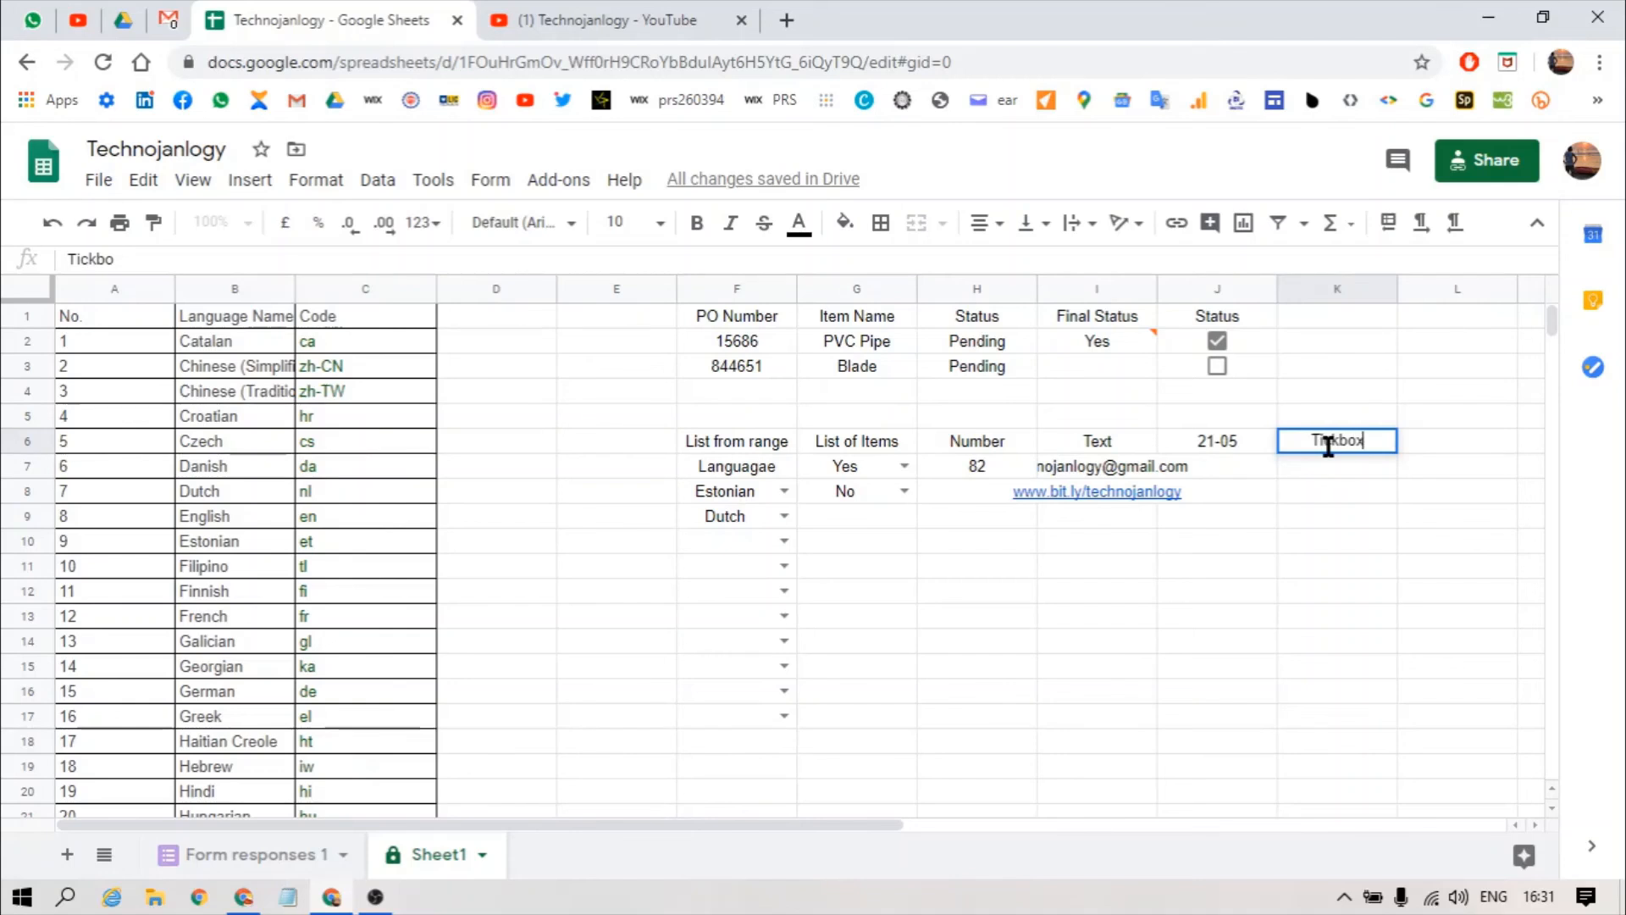
pyautogui.press('Return')
pyautogui.press('Up')
pyautogui.press('Left')
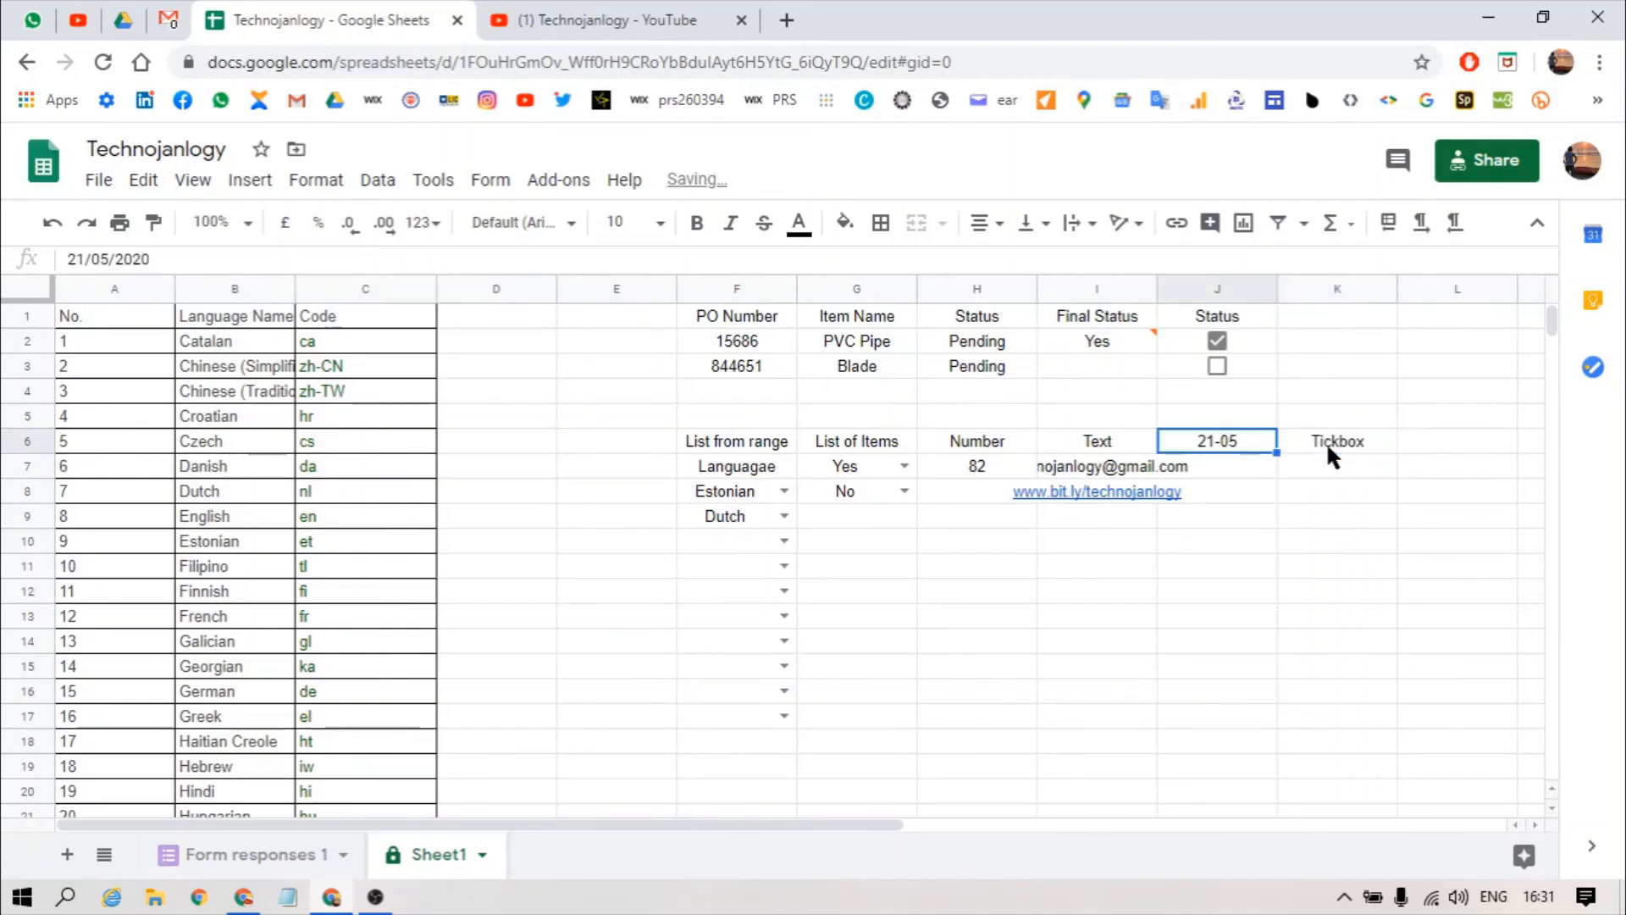
pyautogui.press('Up')
pyautogui.press('Up')
pyautogui.press('Up')
pyautogui.hotkey('ctrl', 'c')
pyautogui.press('Down')
pyautogui.press('Down')
pyautogui.press('Down')
pyautogui.press('Down')
pyautogui.press('Right')
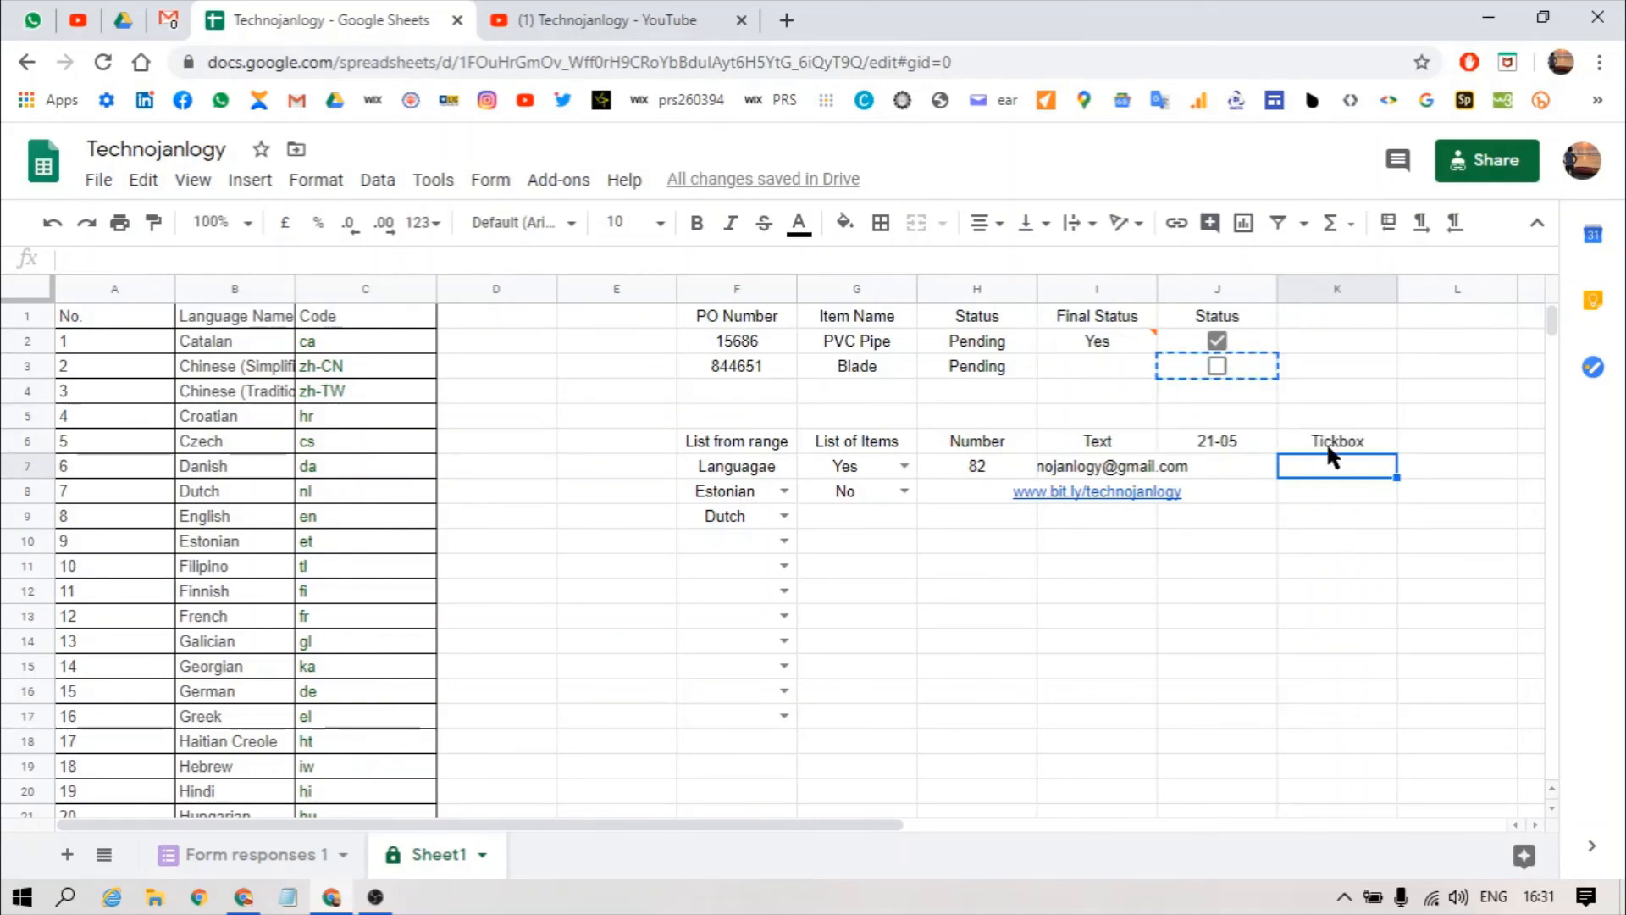
pyautogui.hotkey('ctrl', 'v')
# Step: Add the heading Valid date in J5 above the date example
pyautogui.press('Left')
pyautogui.press('Up')
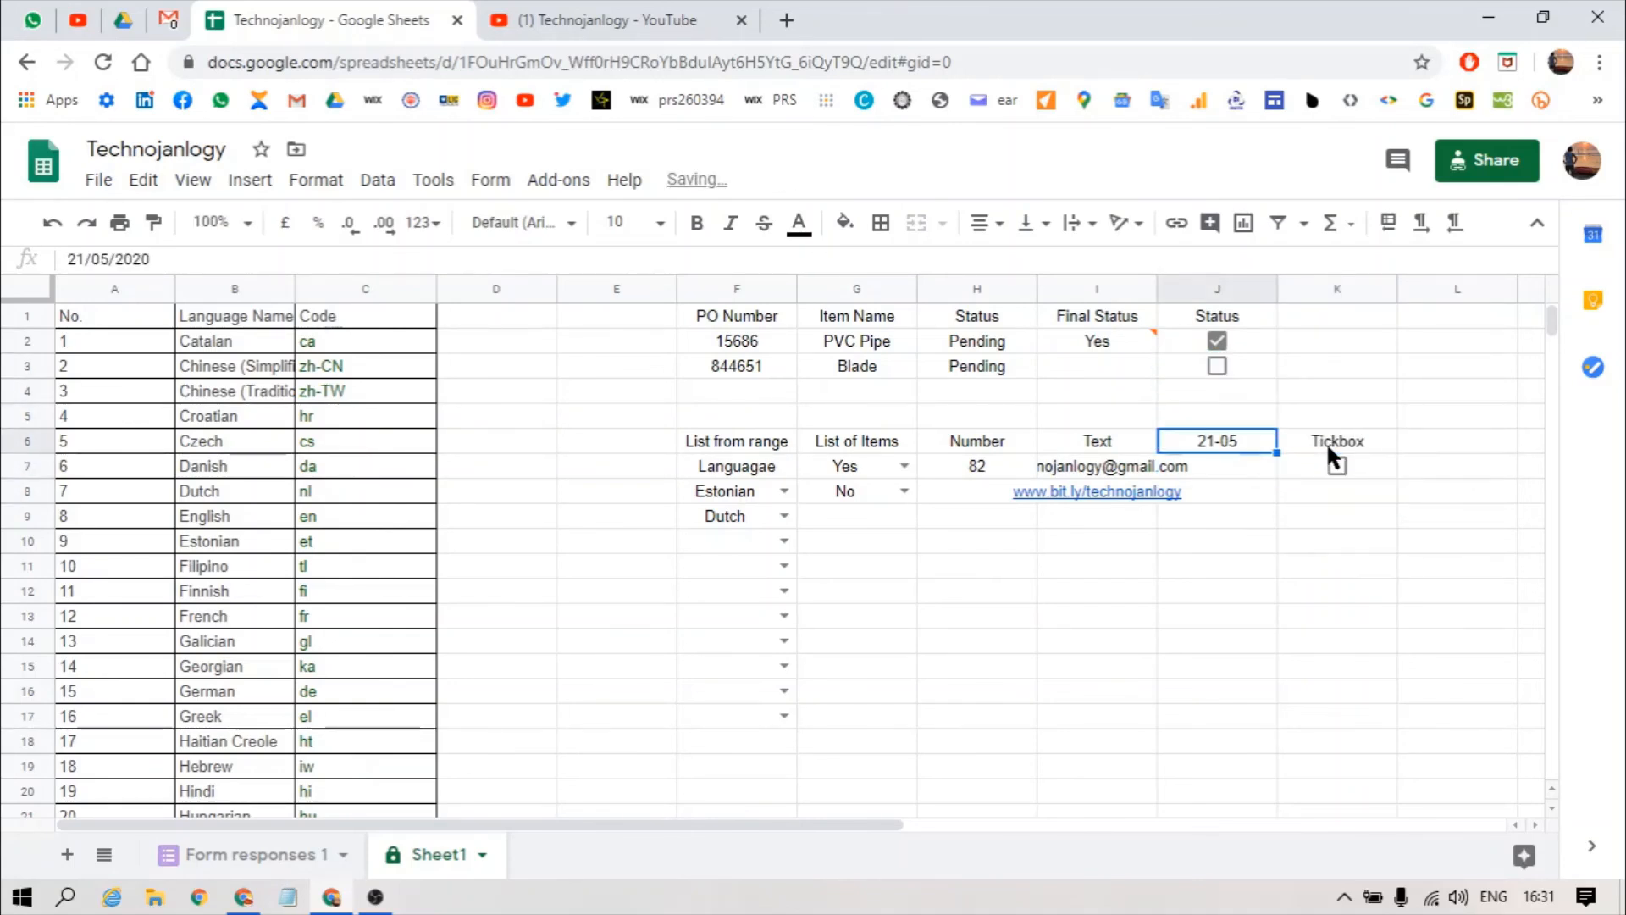
pyautogui.press('Down')
pyautogui.press('Up')
pyautogui.press('Up')
pyautogui.write('Va')
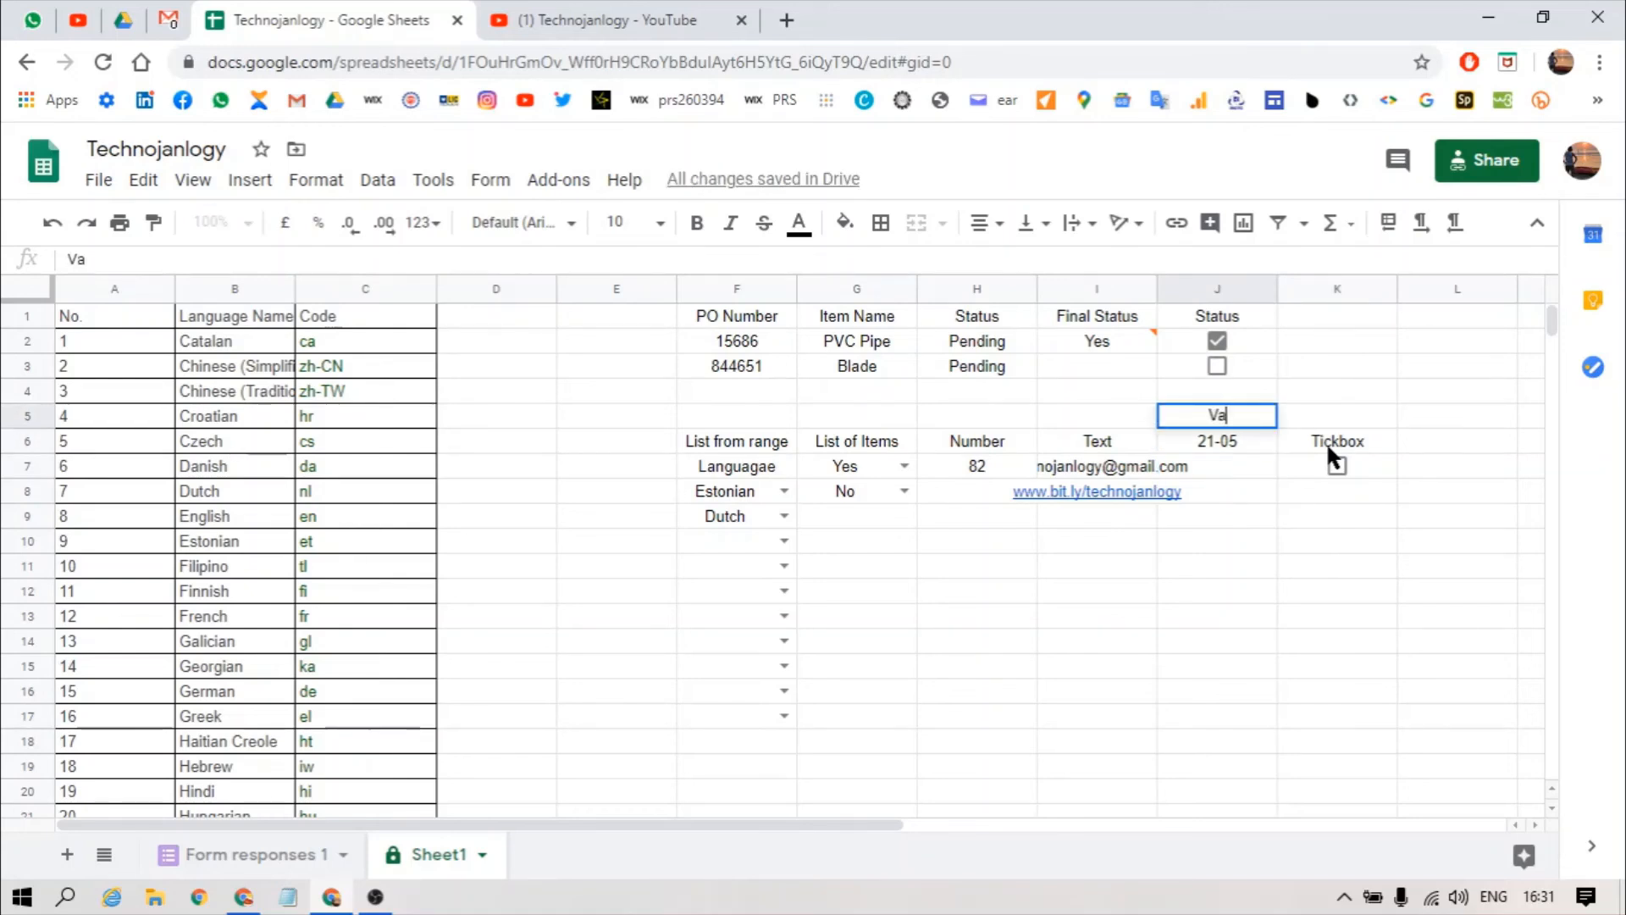
pyautogui.write('lid date')
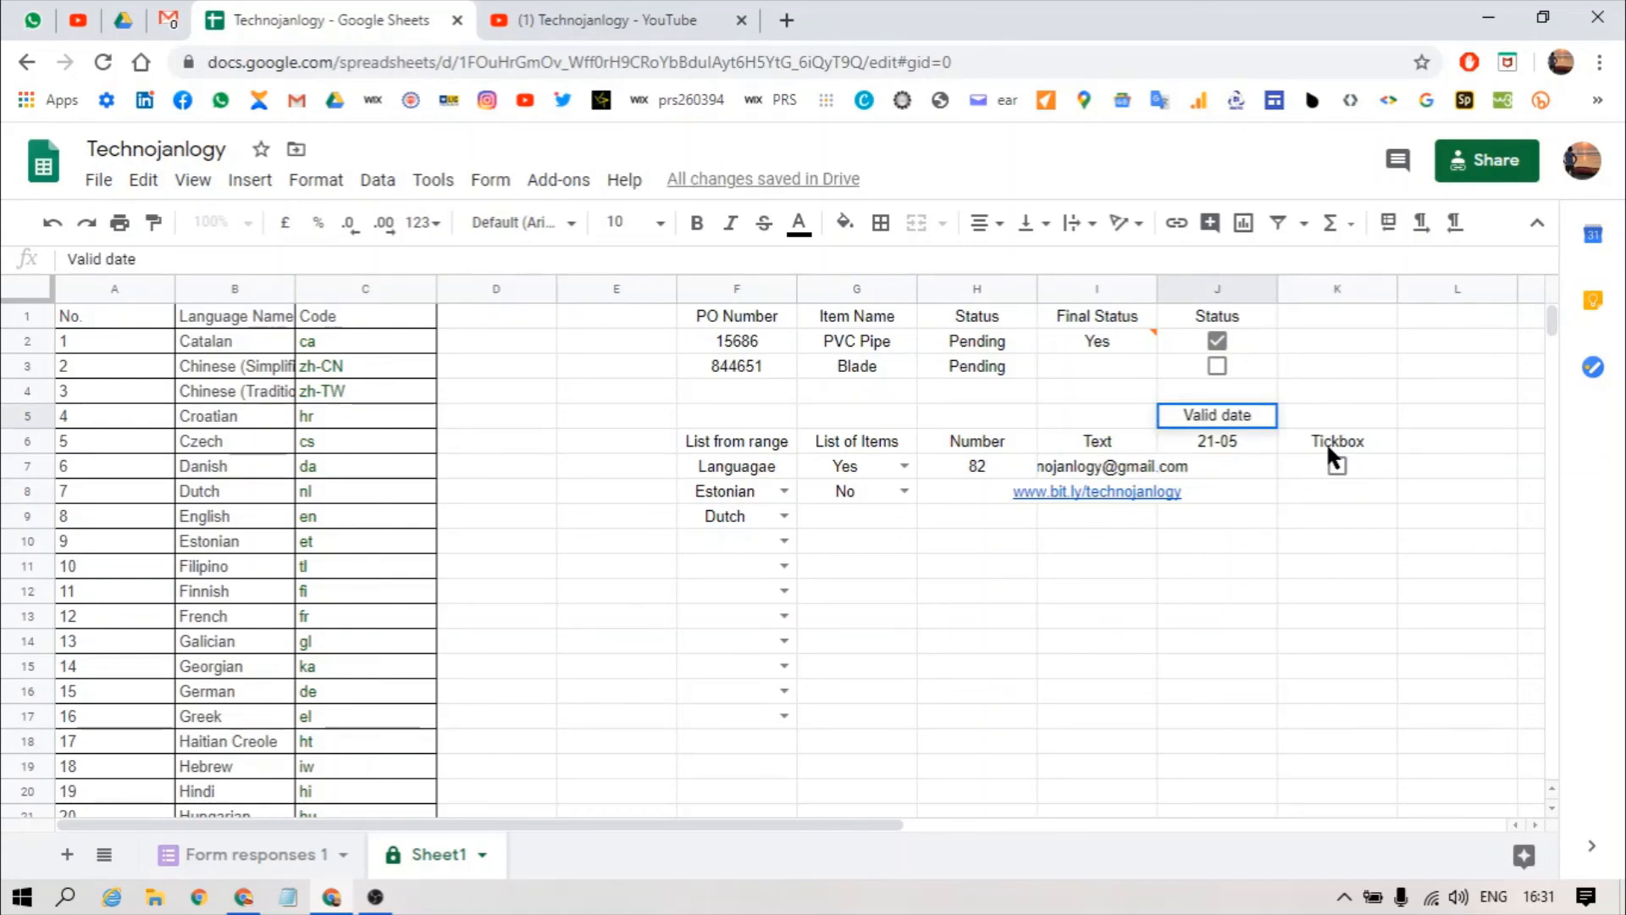
pyautogui.press('Return')
# Step: Select the range drop-downs F7:F9 under the List from range heading
pyautogui.press('Left')
pyautogui.press('Left')
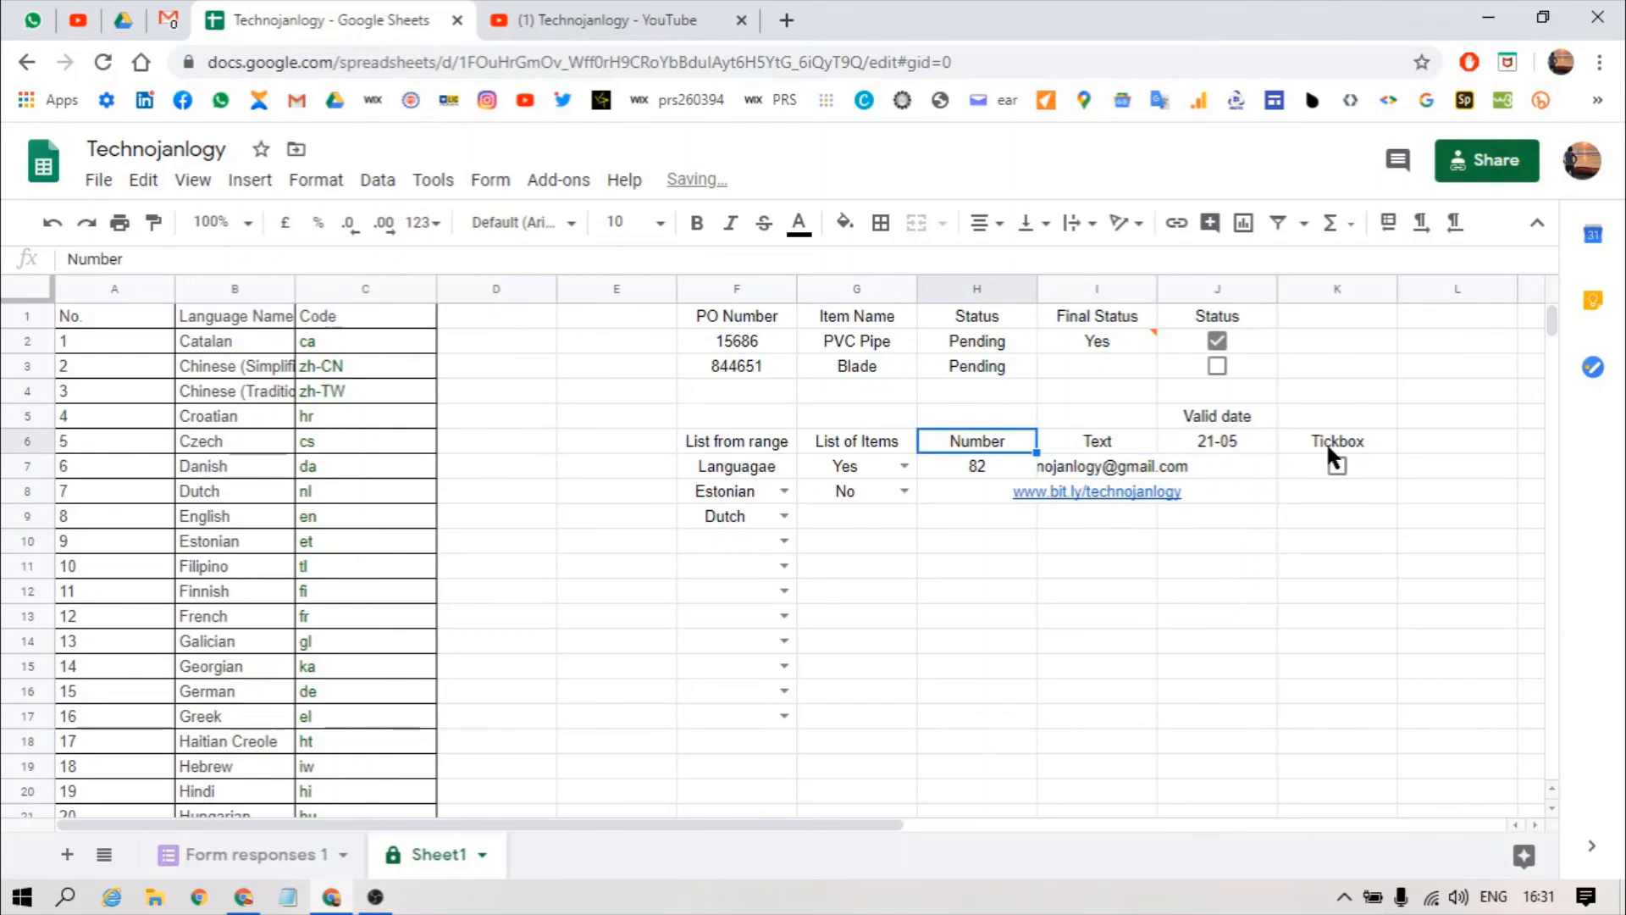
pyautogui.press('Left')
pyautogui.press('Left')
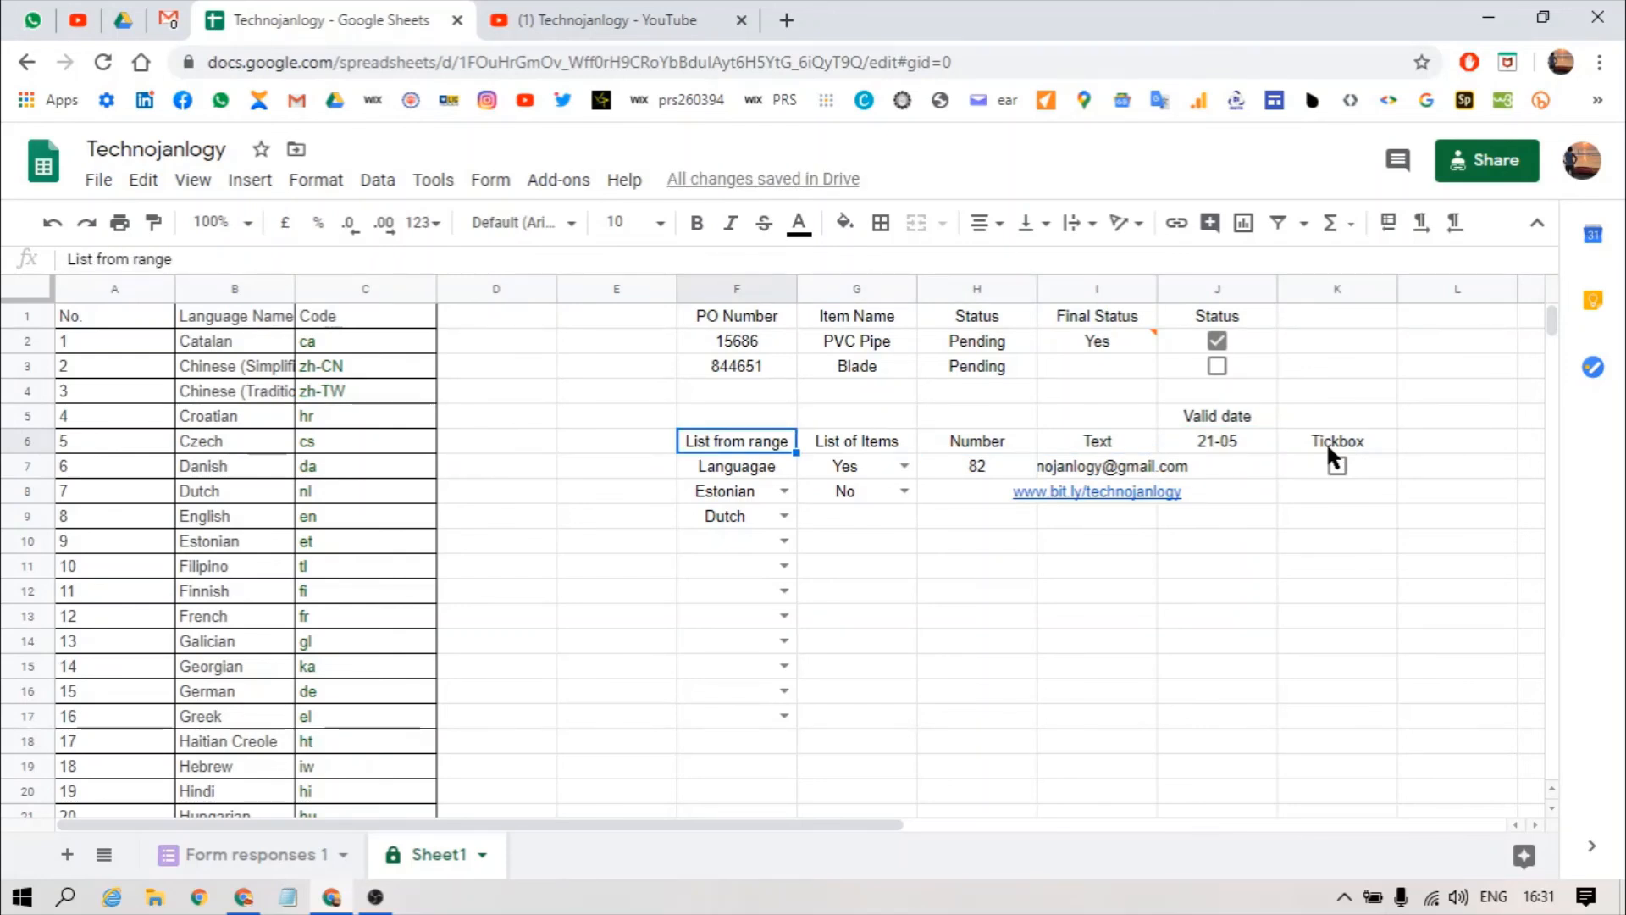
pyautogui.press('Down')
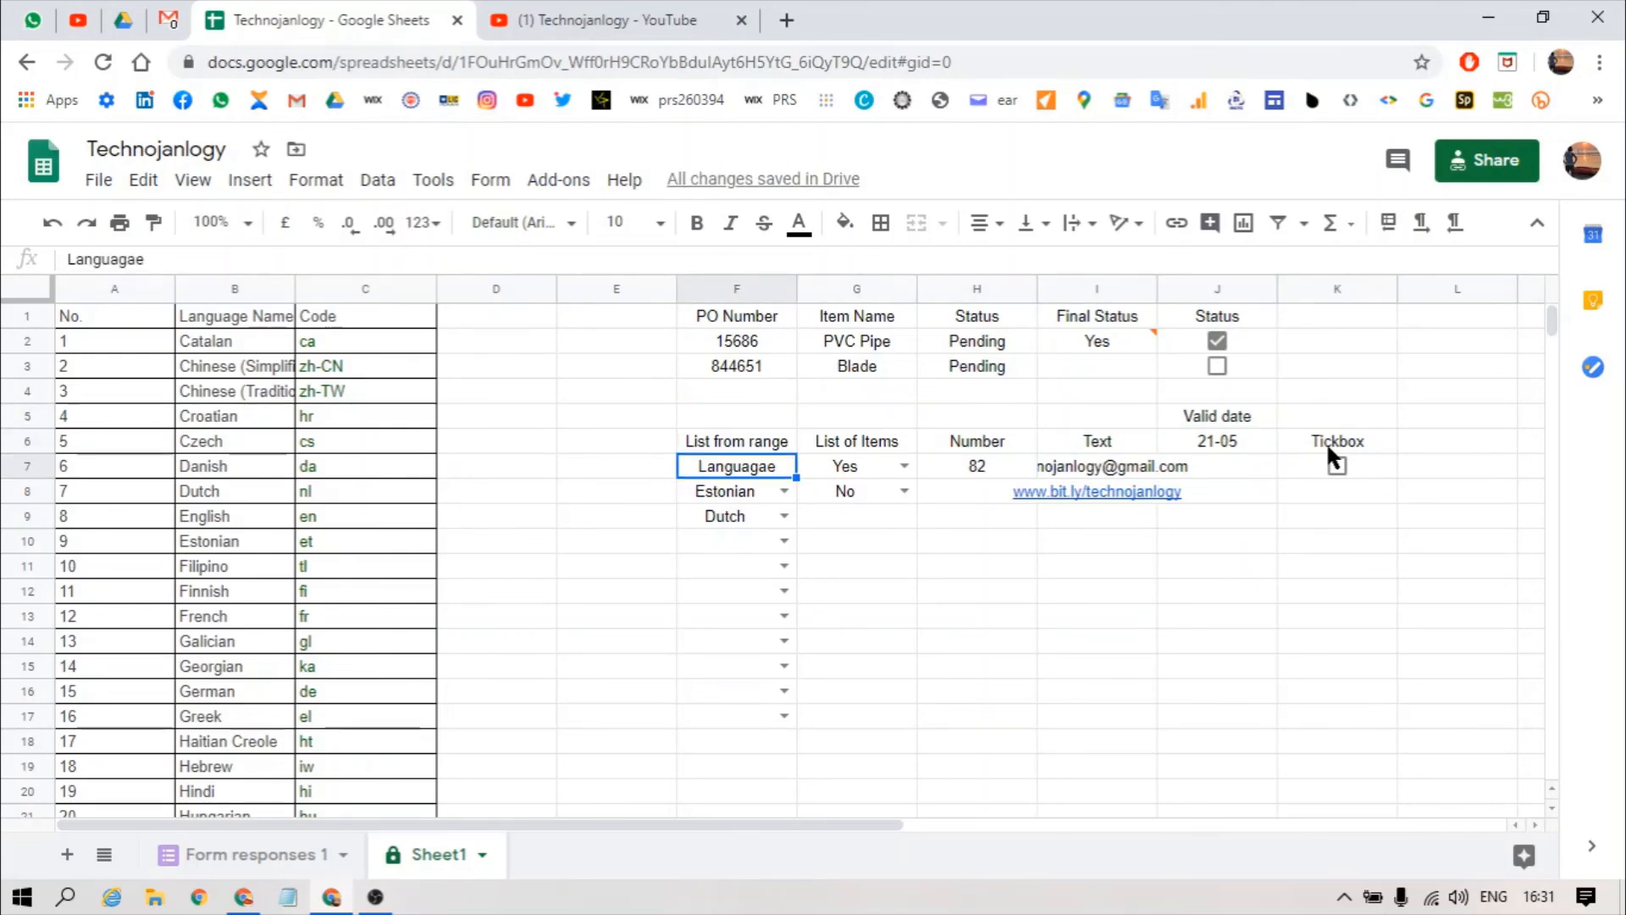
pyautogui.hotkey('shift', 'Down')
pyautogui.hotkey('shift', 'Down')
pyautogui.press('Up')
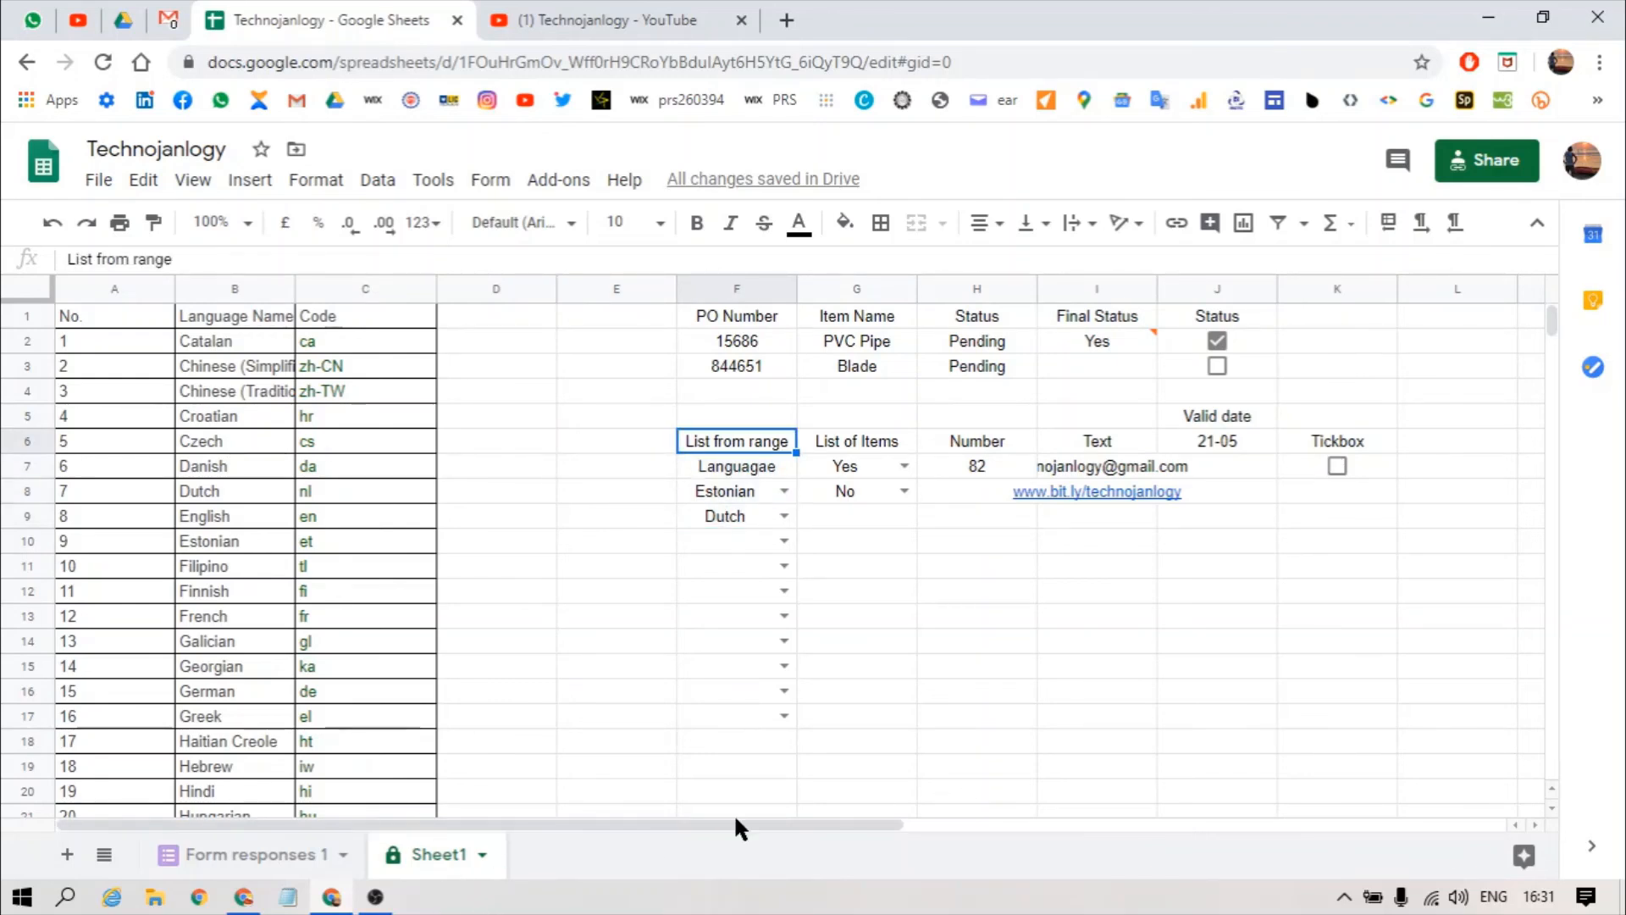
# Step: Autofit column I to the e-mail example in I7, then check the link example in I8
pyautogui.click(1086, 465)
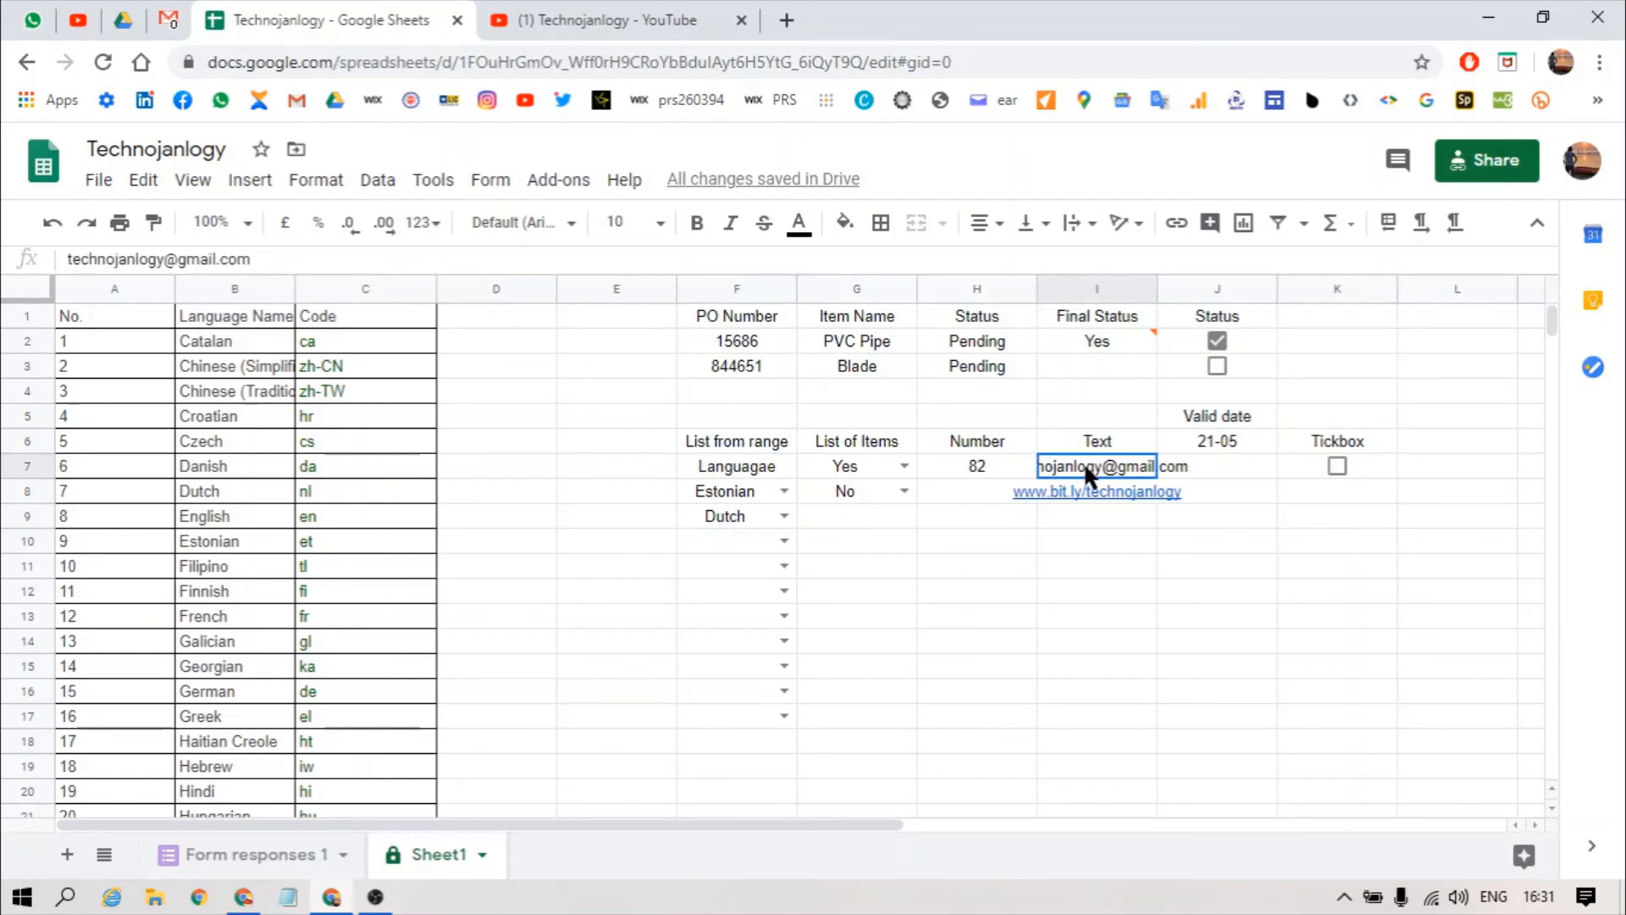
pyautogui.doubleClick(1154, 288)
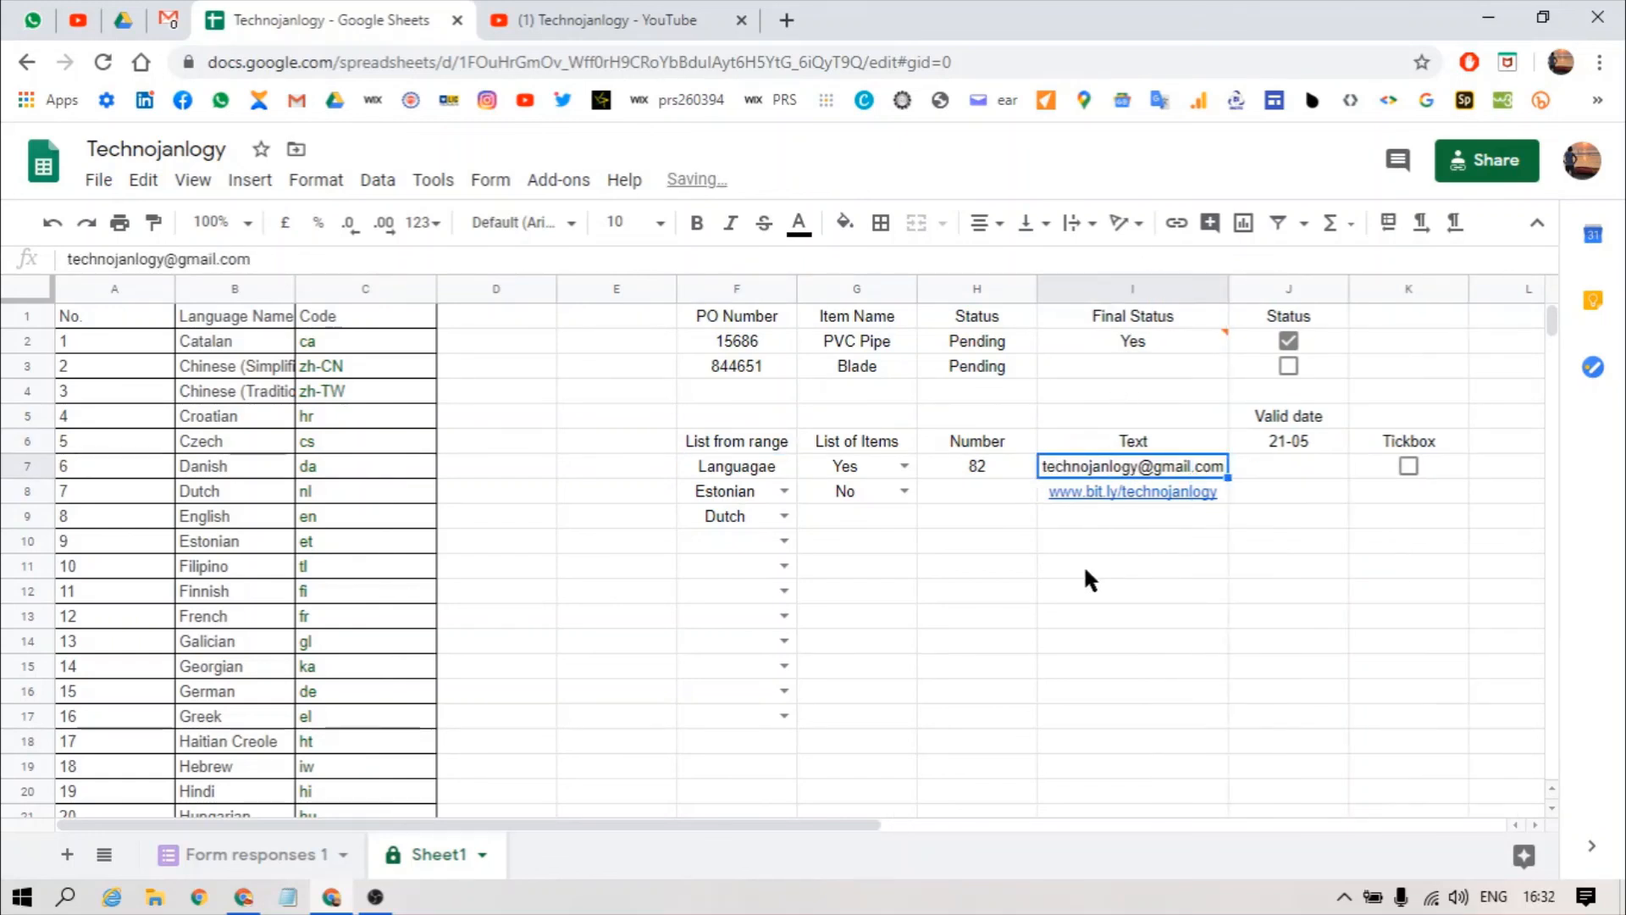
pyautogui.click(1216, 500)
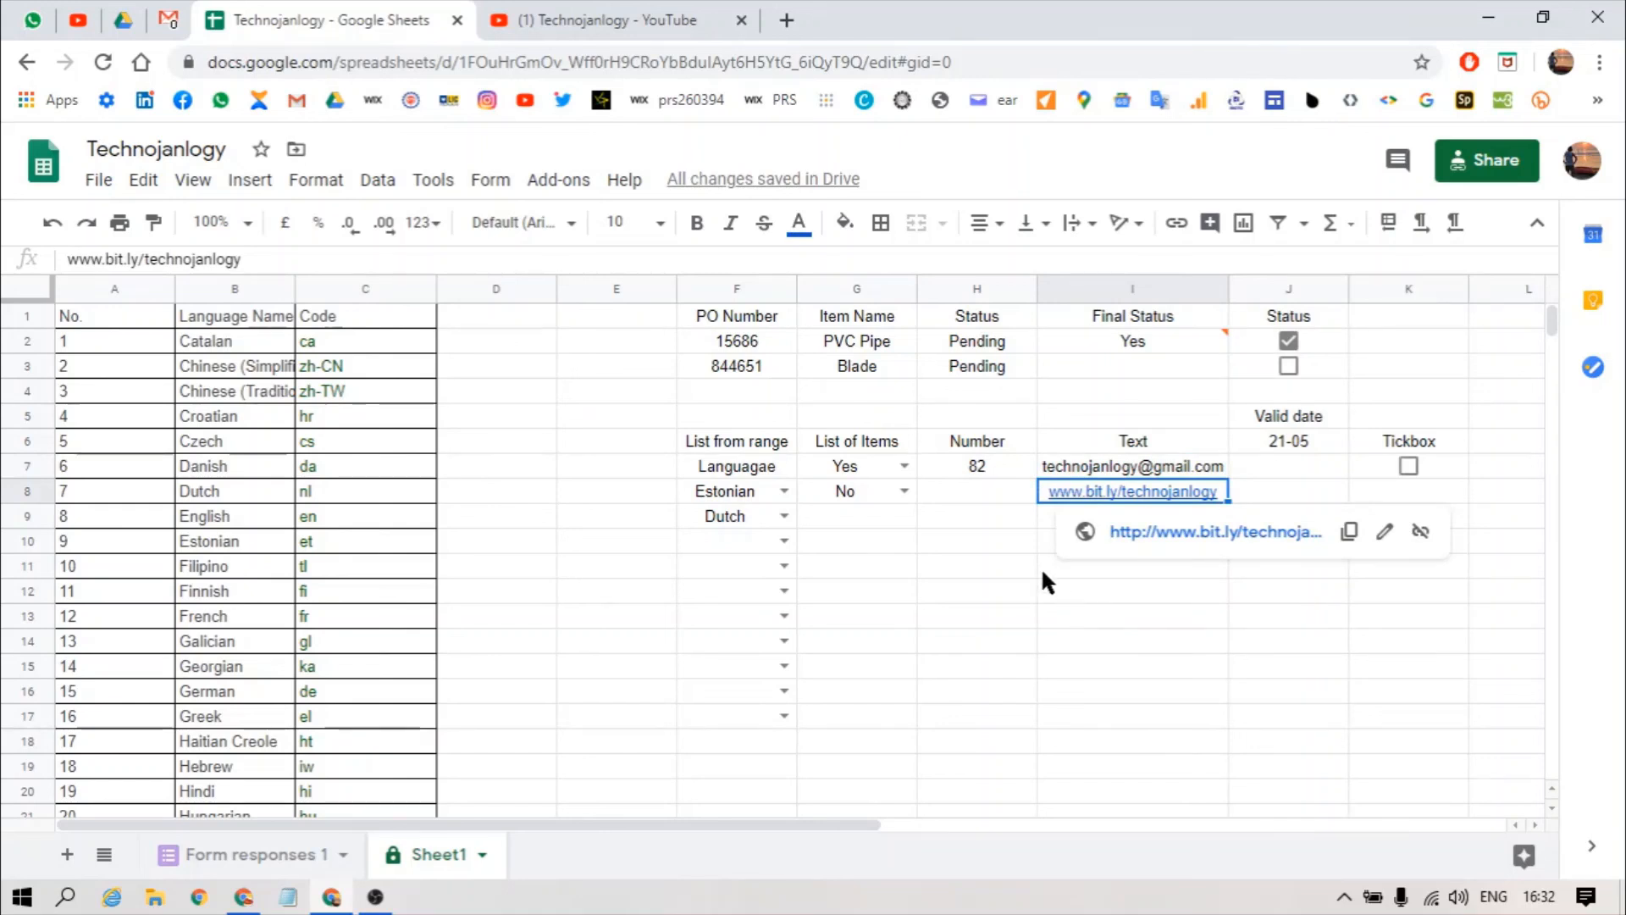
pyautogui.click(1040, 522)
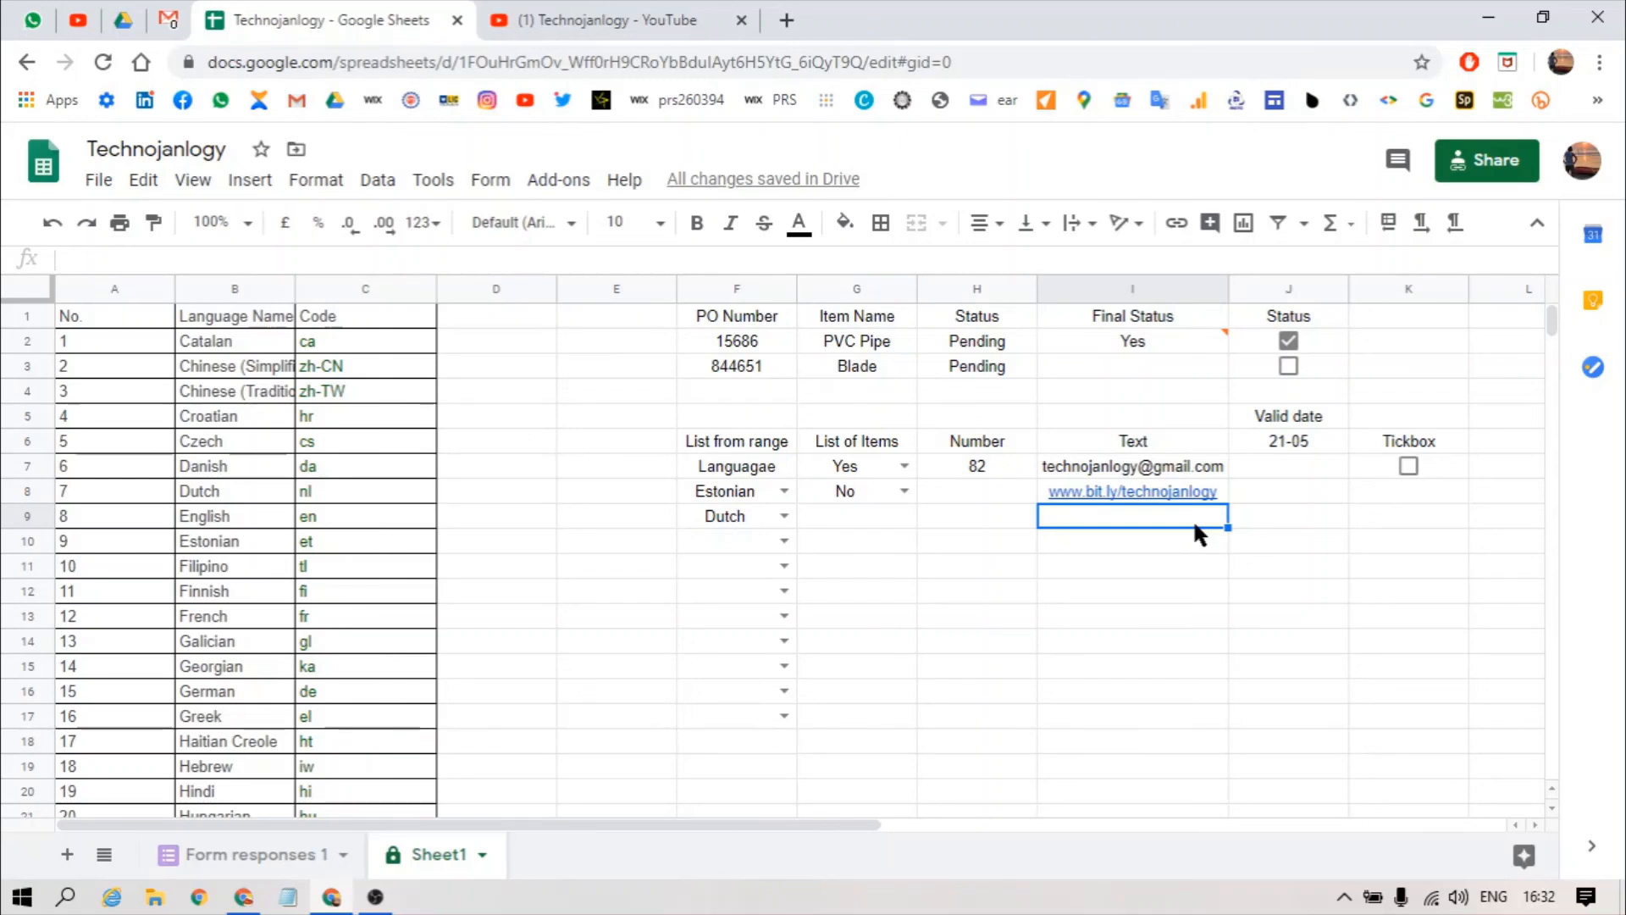
pyautogui.press('Up')
pyautogui.press('Up')
pyautogui.press('Left')
pyautogui.press('Down')
pyautogui.press('Down')
pyautogui.press('Down')
pyautogui.press('Down')
pyautogui.hotkey('alt', 'a')
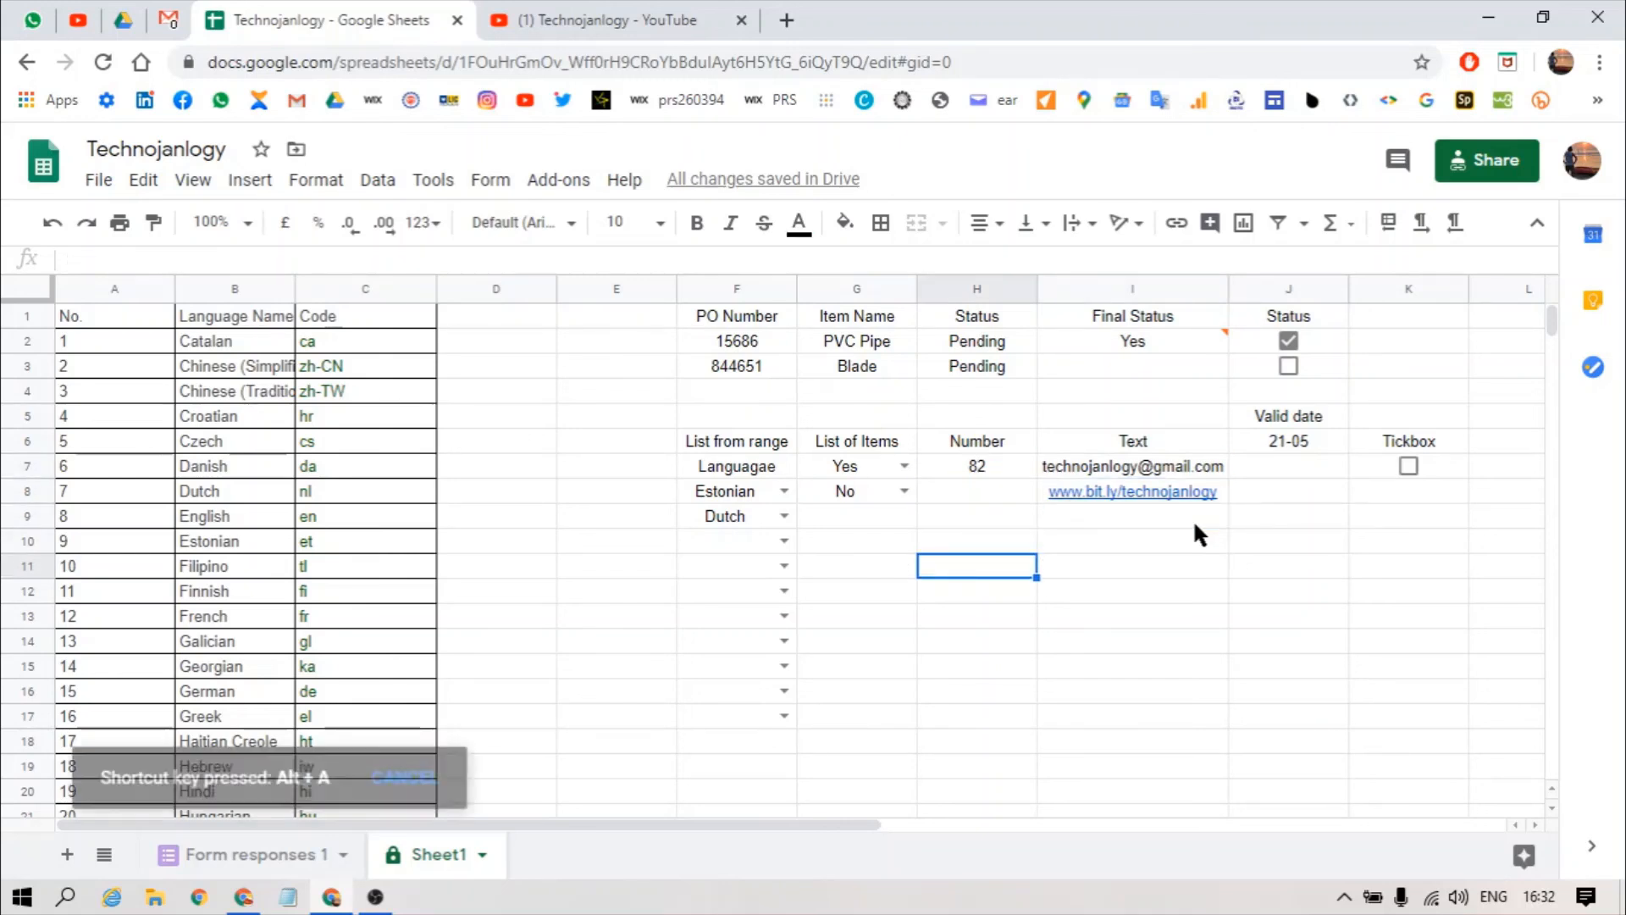
pyautogui.press('v')
pyautogui.press('v')
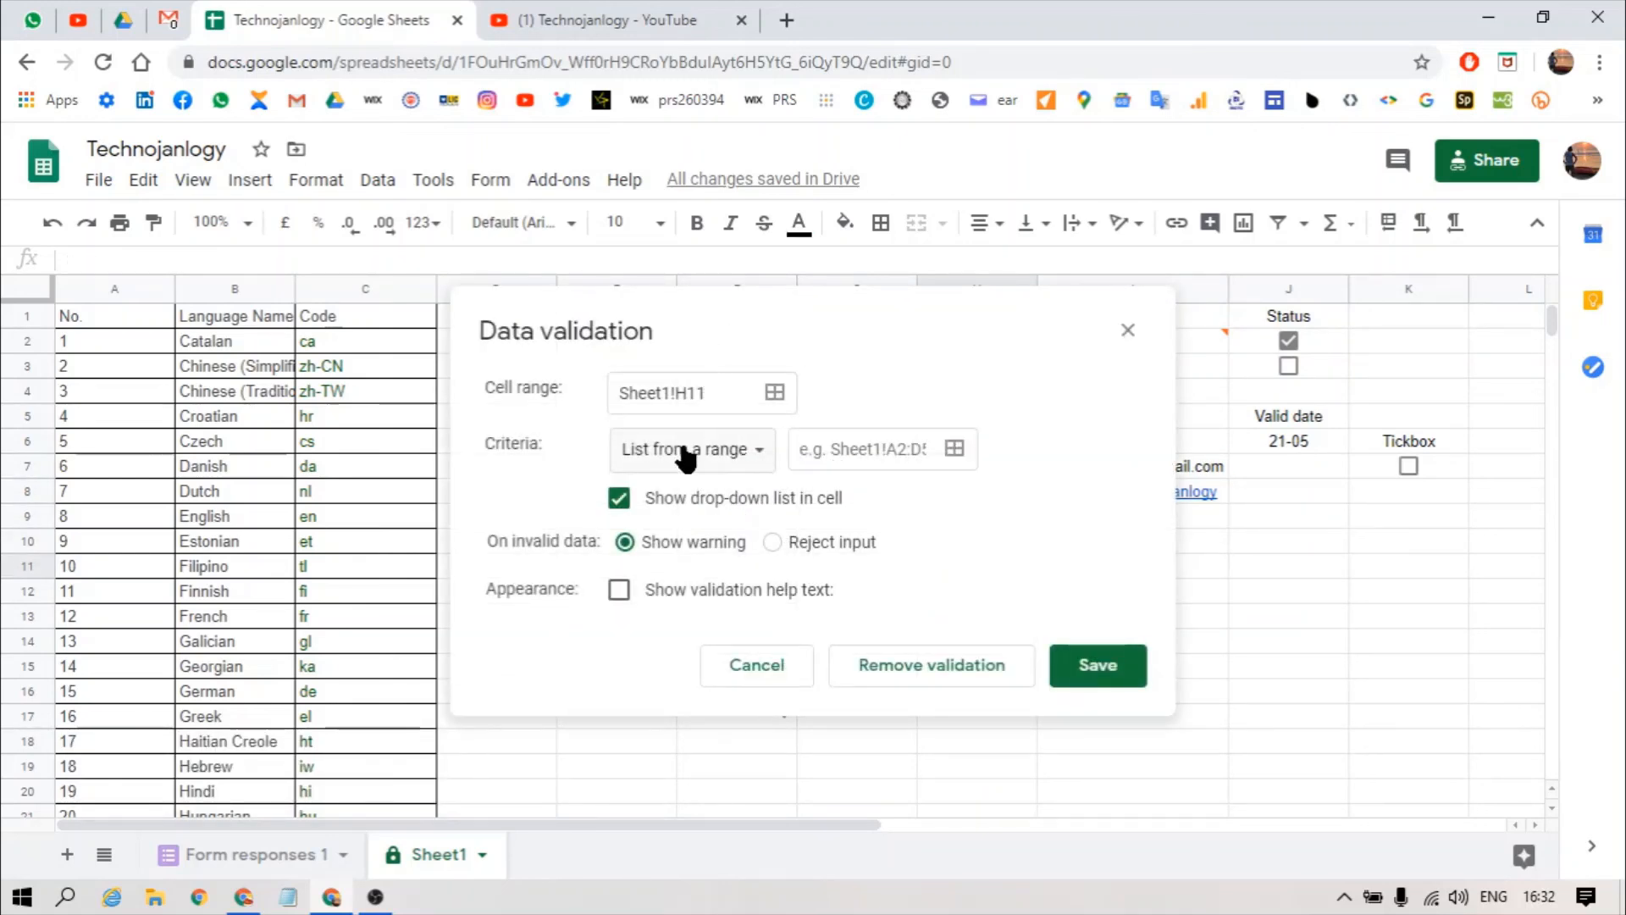
pyautogui.click(683, 450)
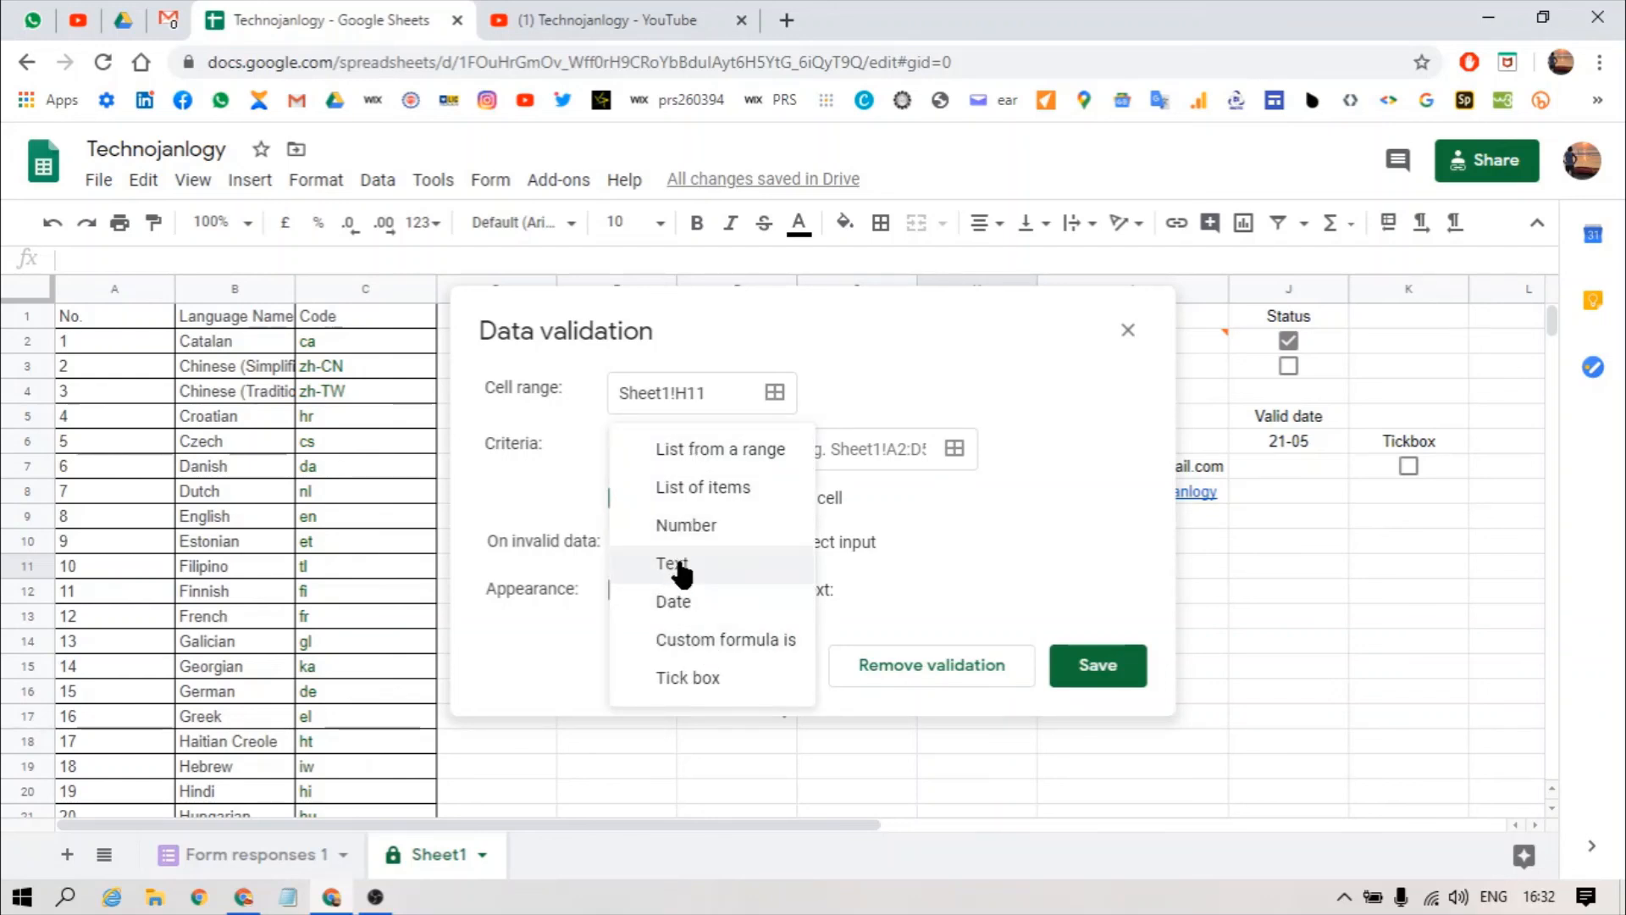
pyautogui.click(678, 563)
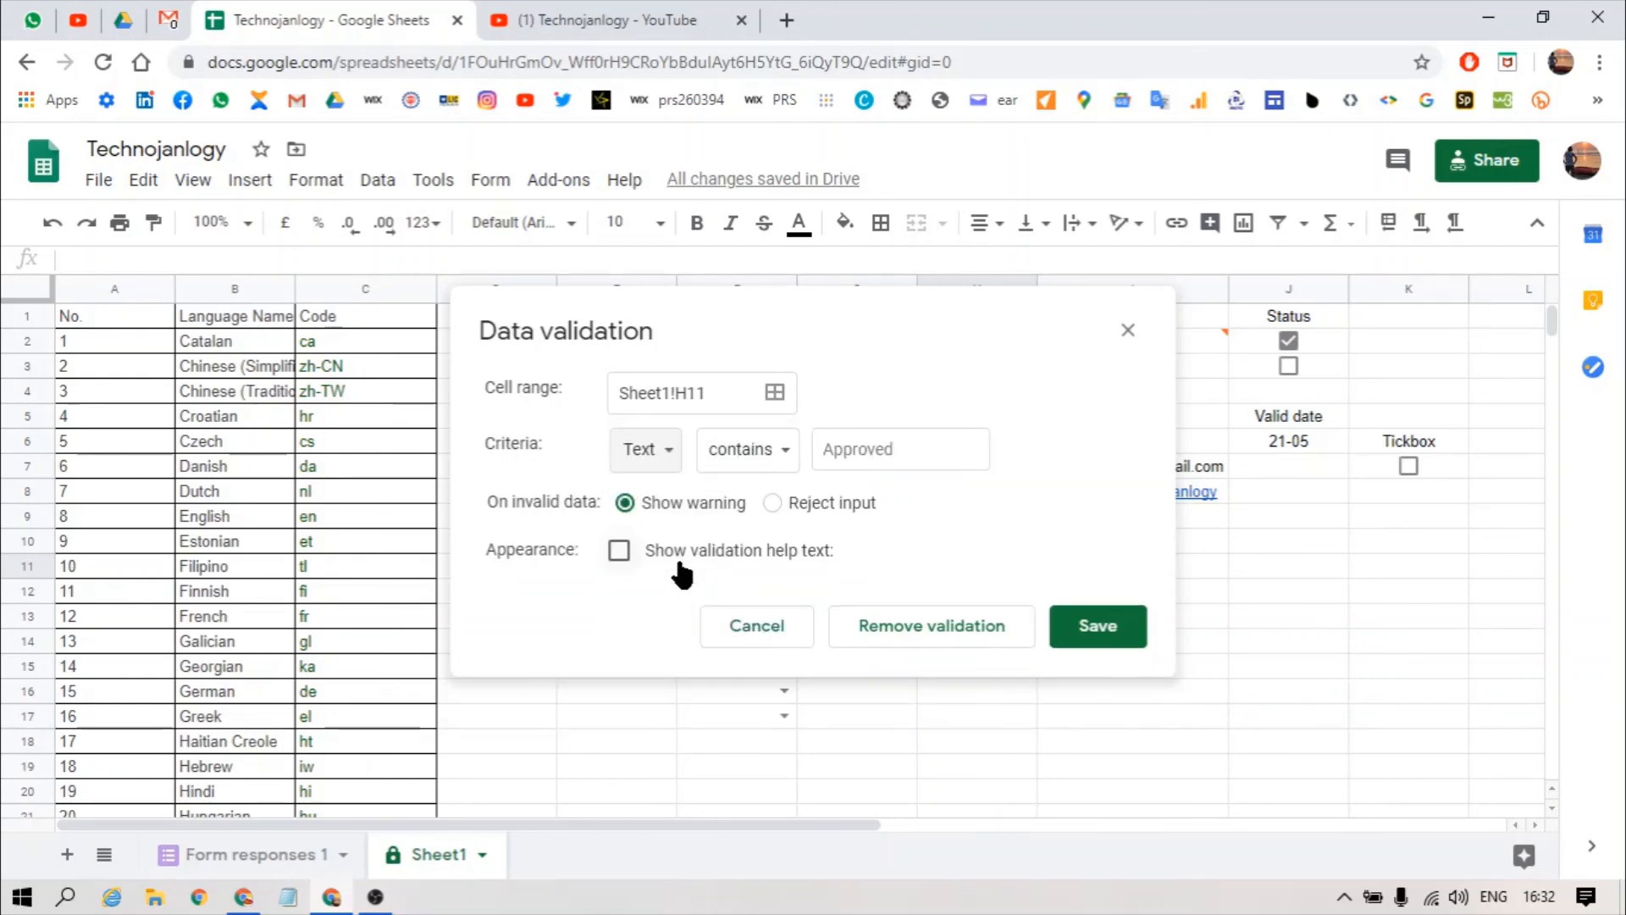
pyautogui.click(742, 450)
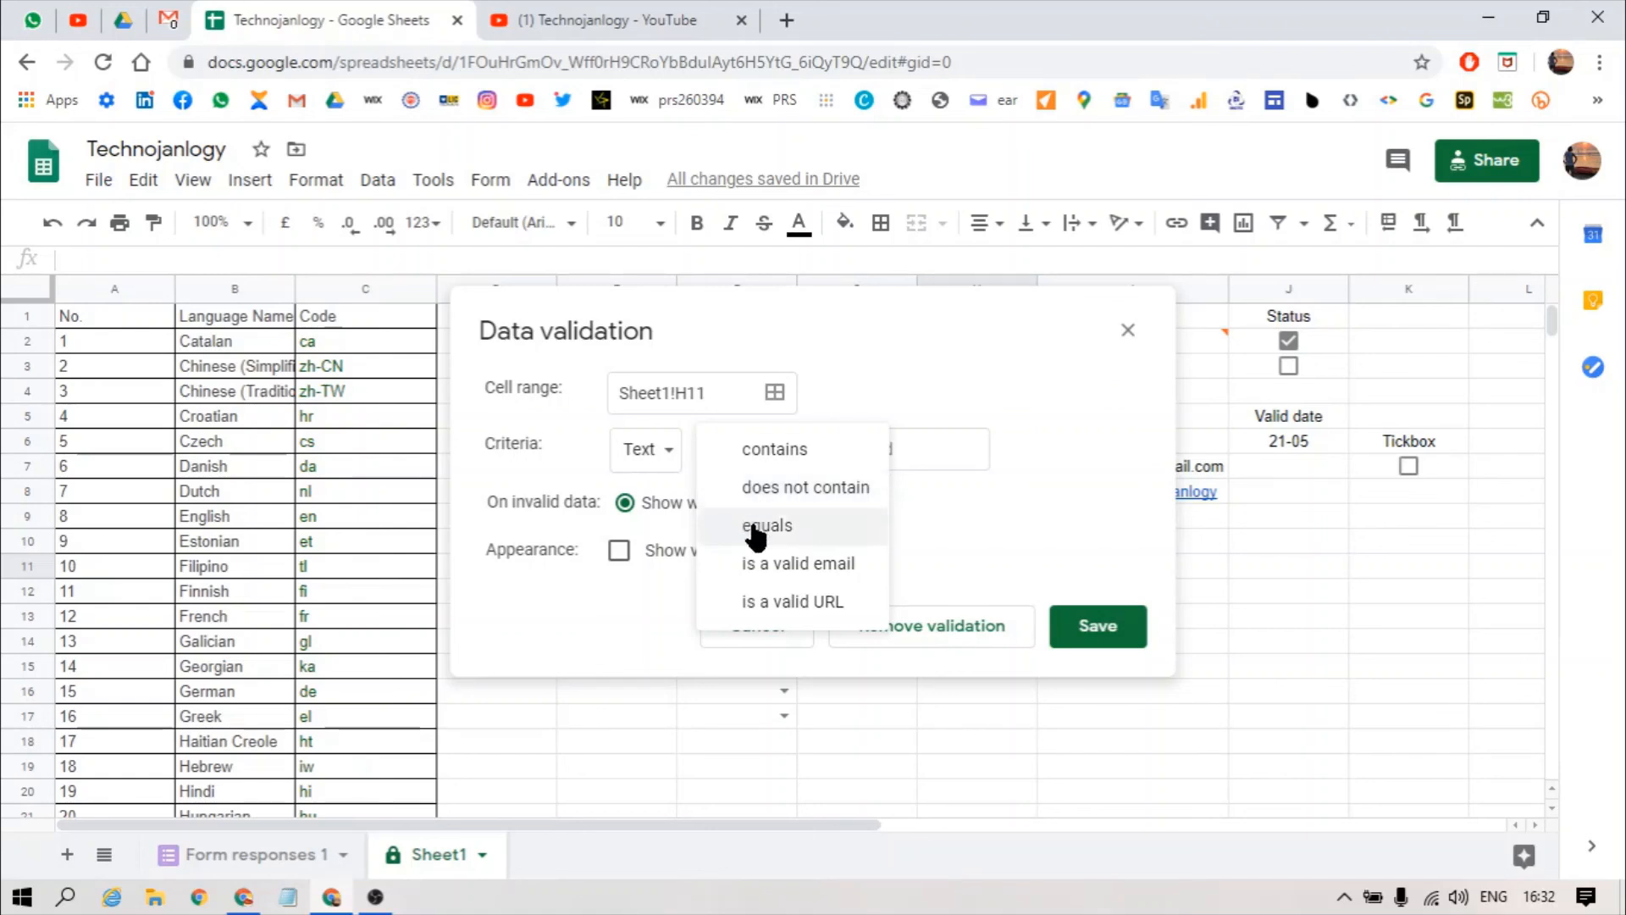
pyautogui.click(918, 452)
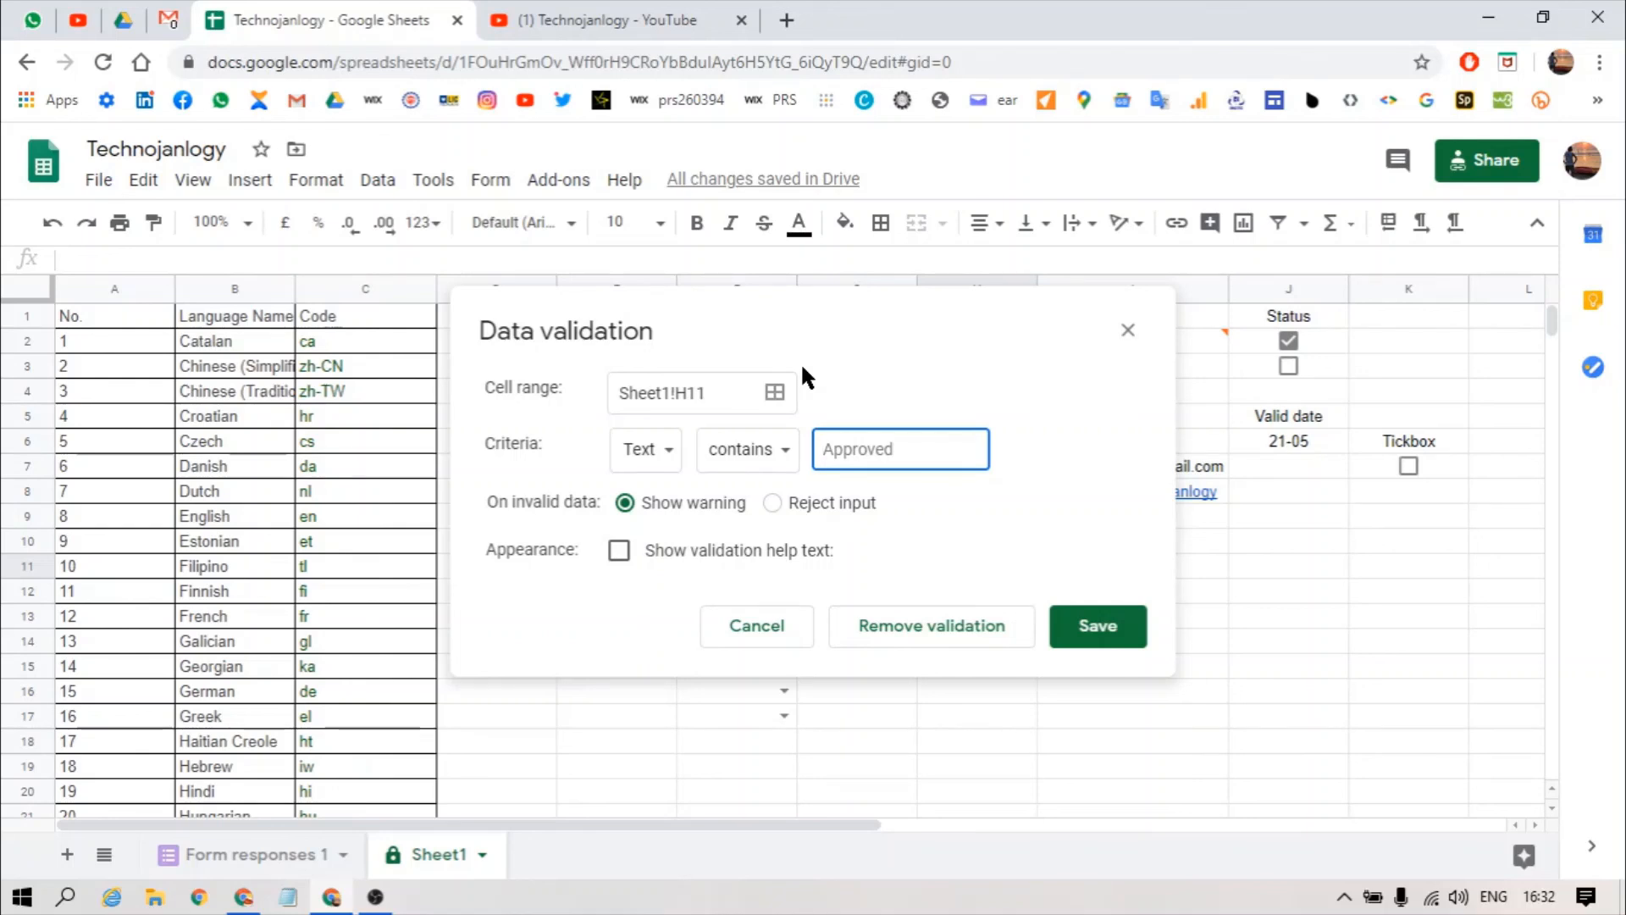
pyautogui.click(777, 632)
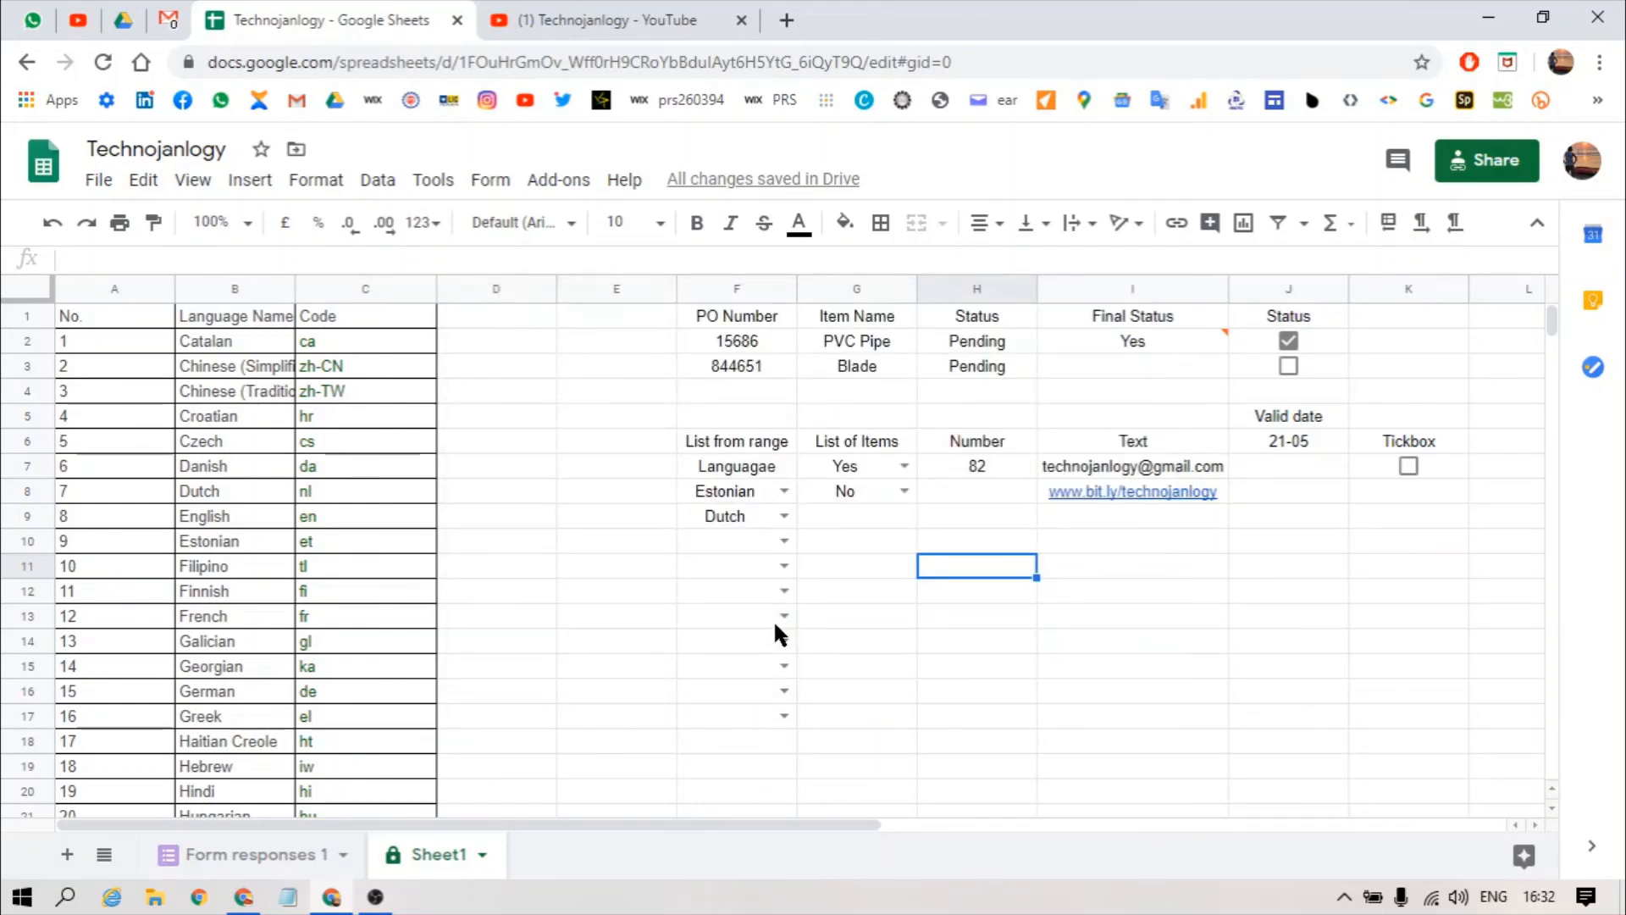
pyautogui.click(955, 625)
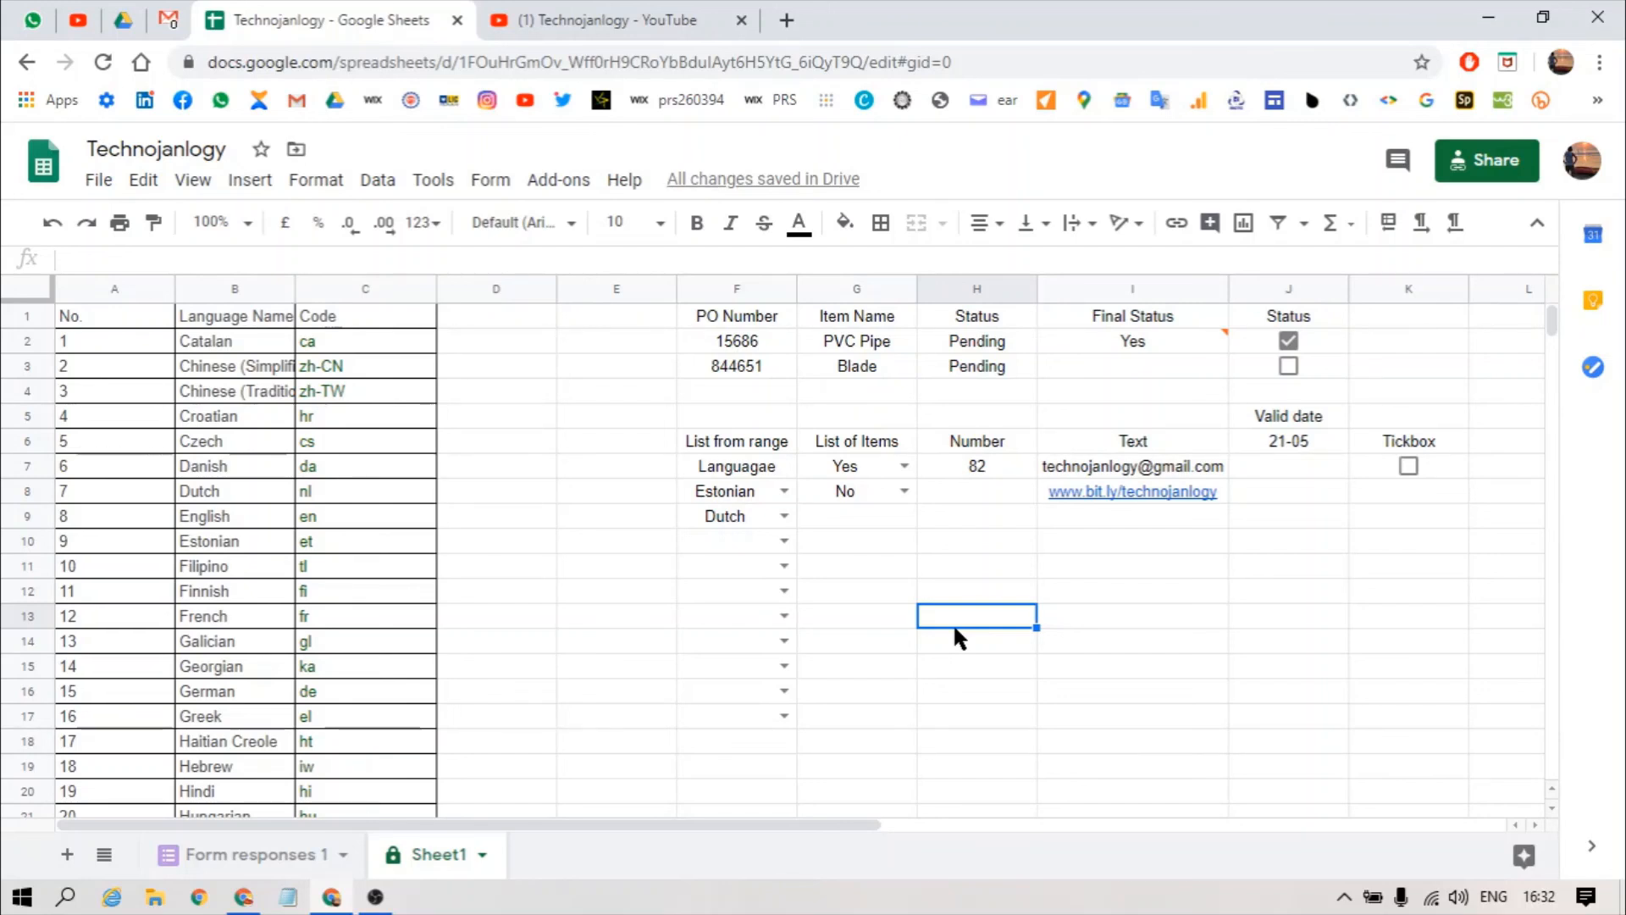
pyautogui.click(581, 14)
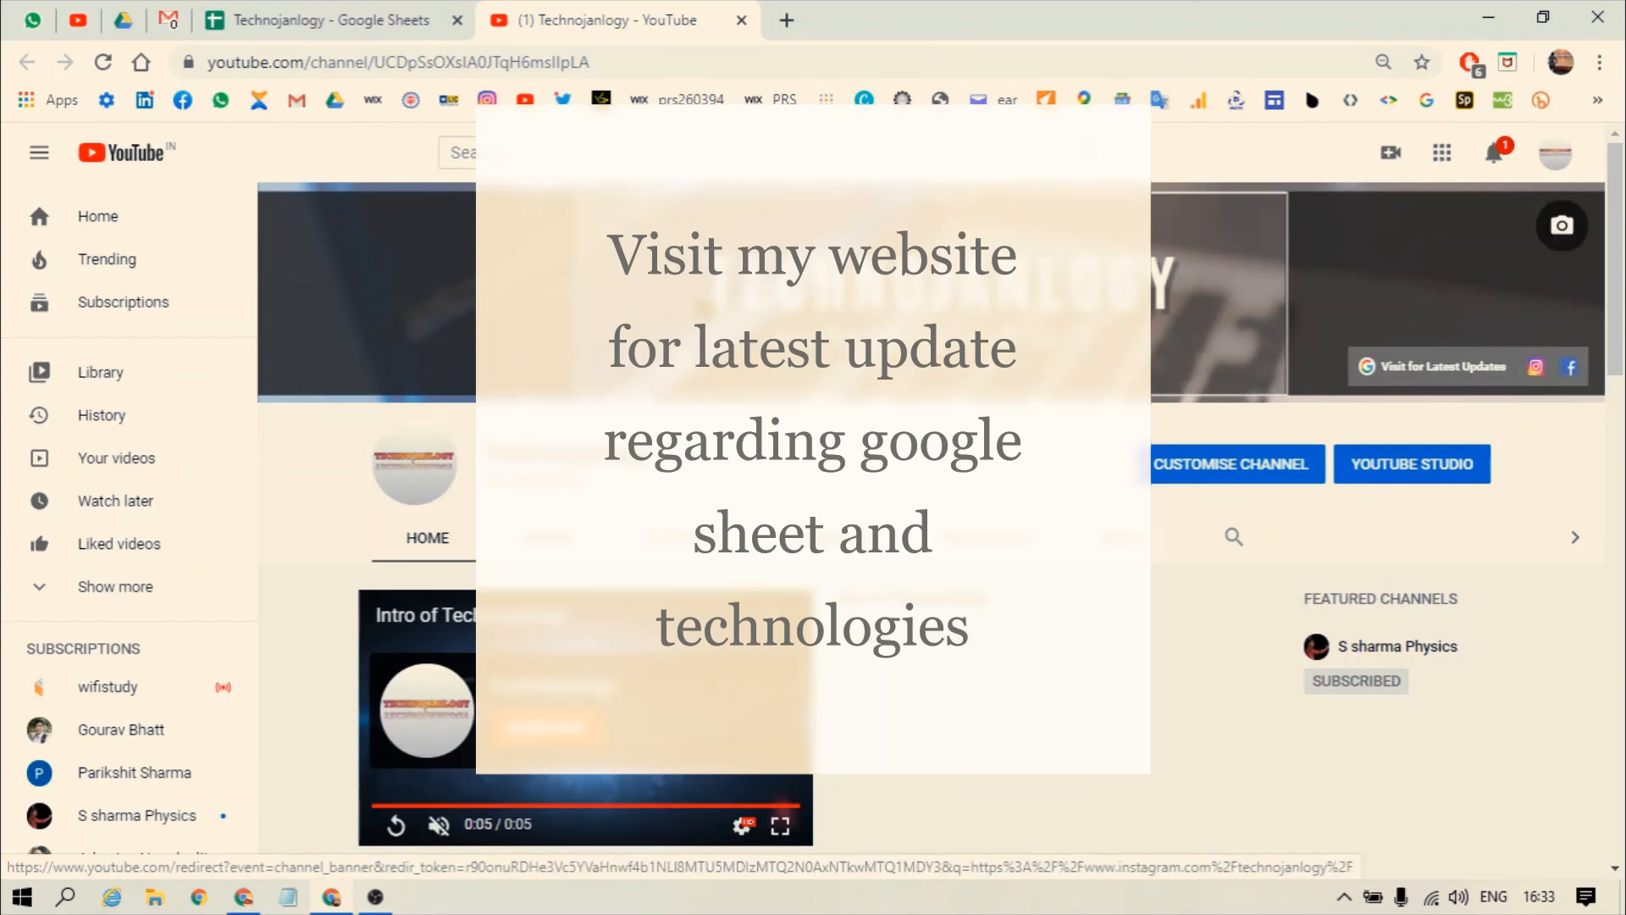
pyautogui.click(337, 13)
pyautogui.click(537, 515)
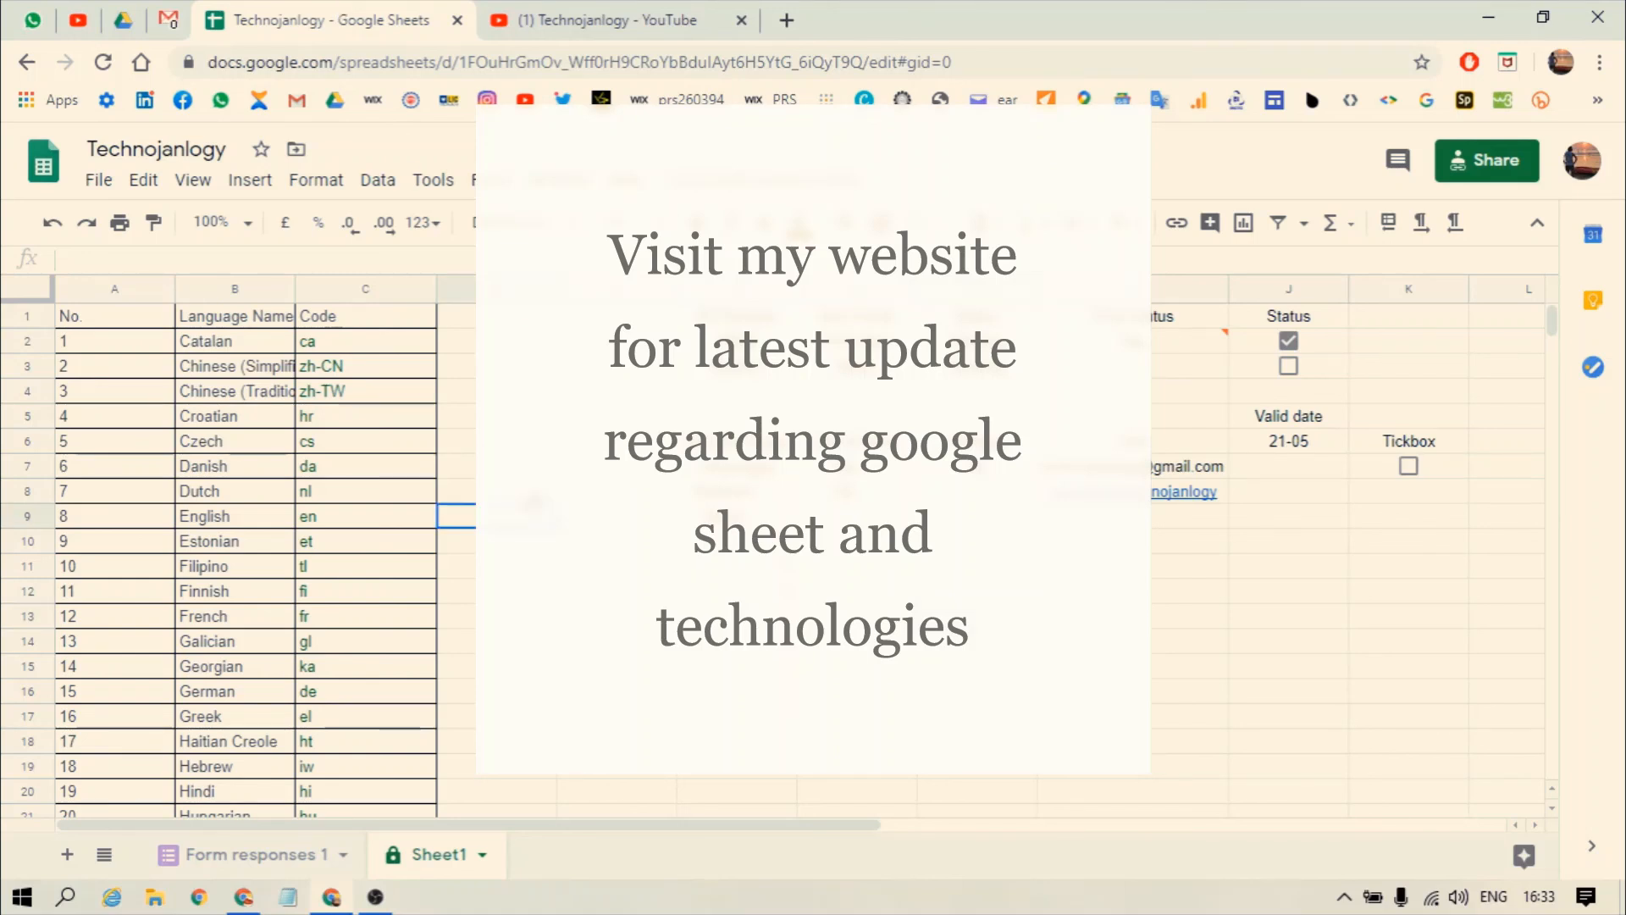